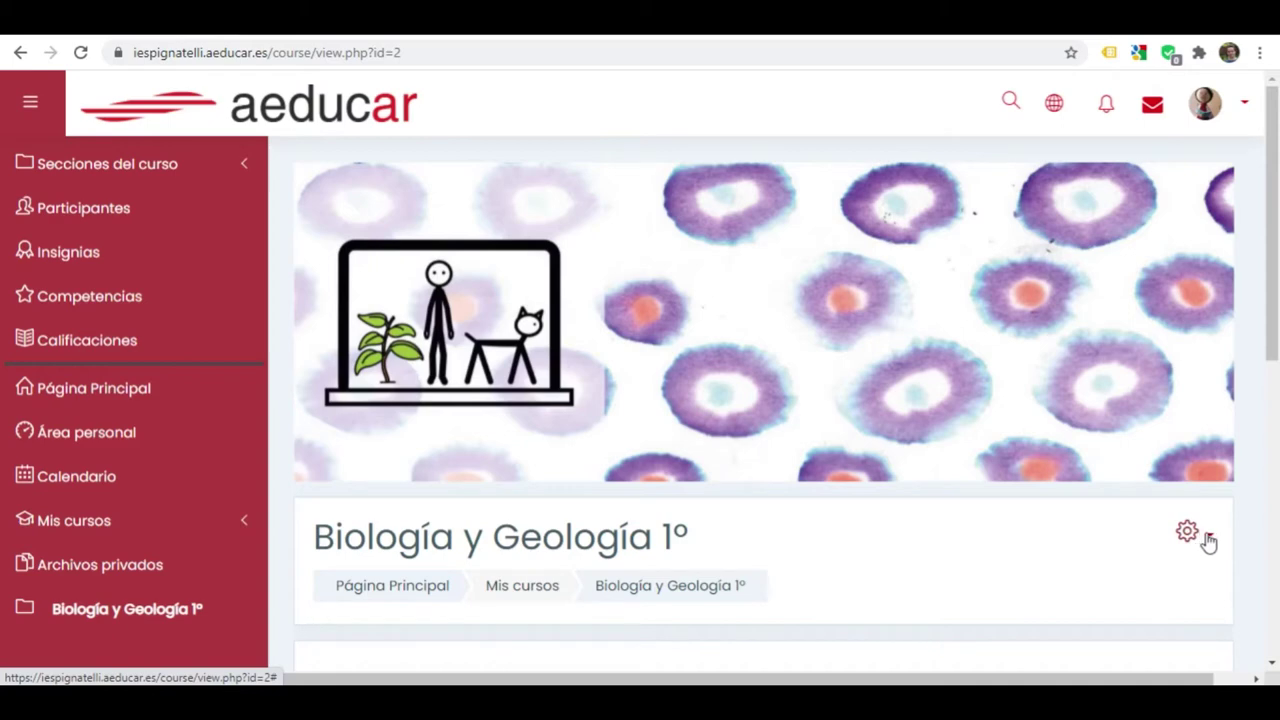
# Open the course's settings for editing and change its full name to "Biología y Geología 1º de ESO"
pyautogui.click(1209, 541)
pyautogui.scroll(-2, 1206, 543)
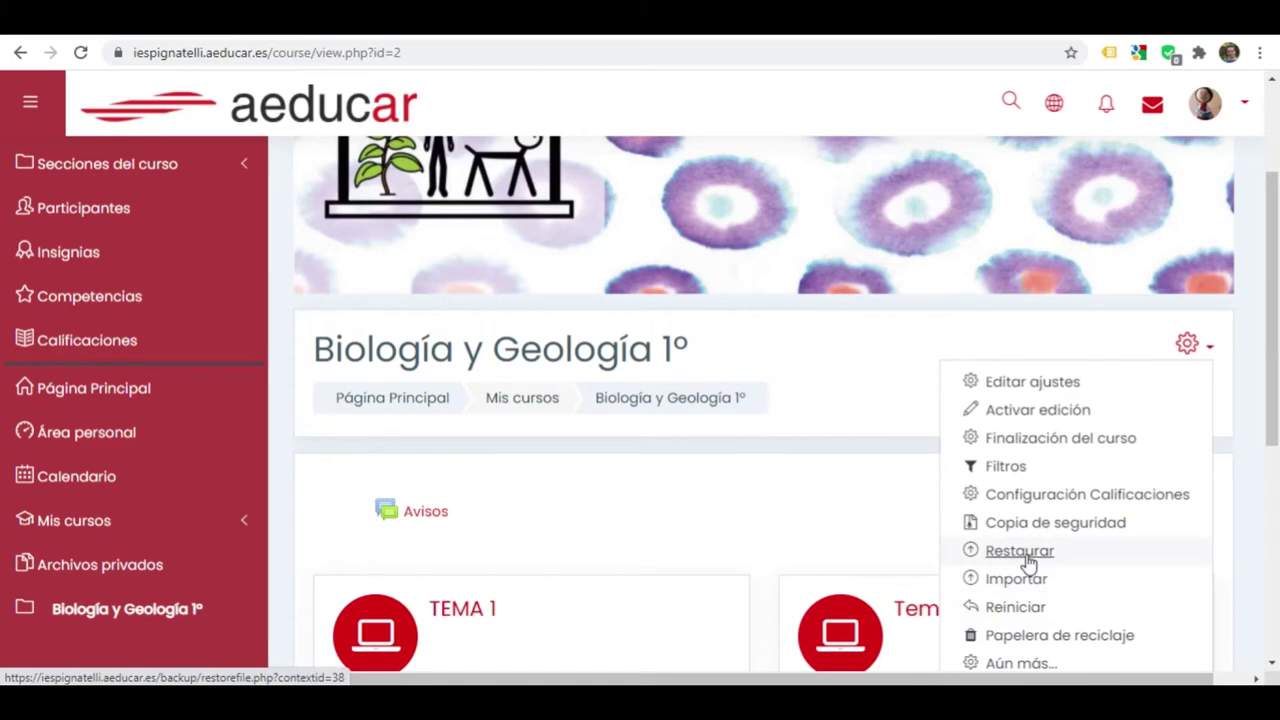
pyautogui.click(1023, 386)
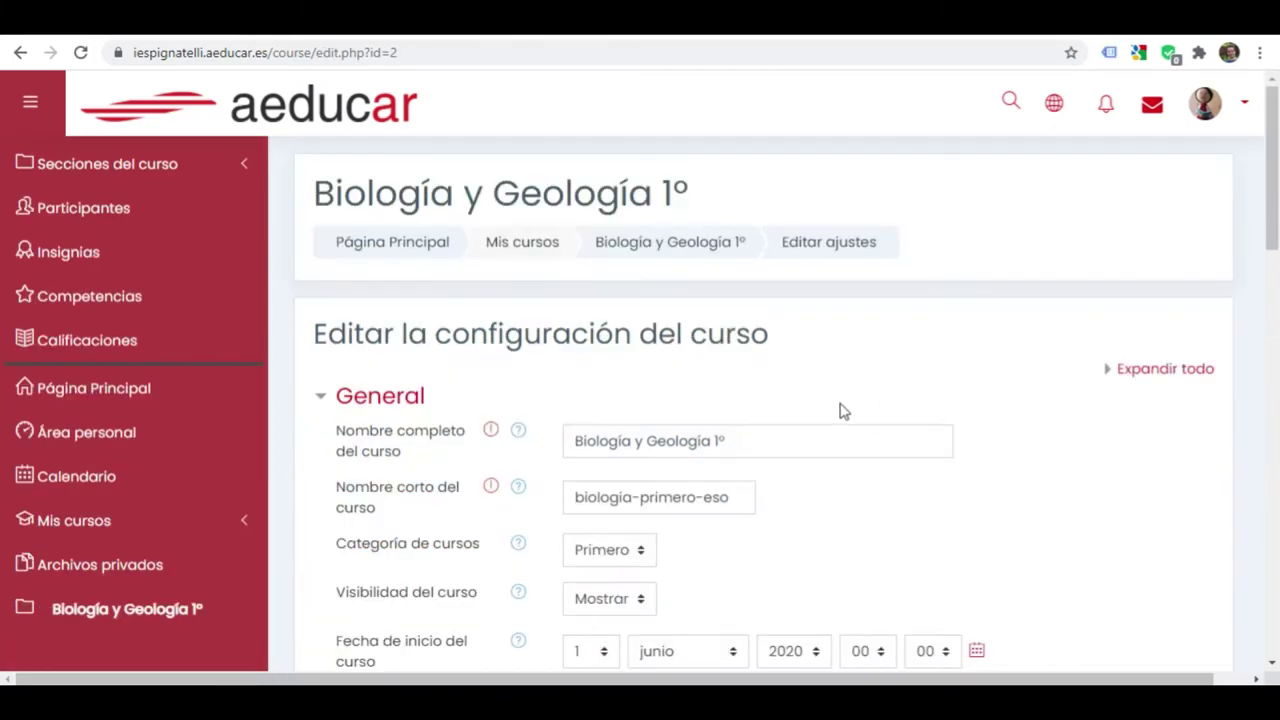
pyautogui.click(747, 352)
pyautogui.write('de ESO')
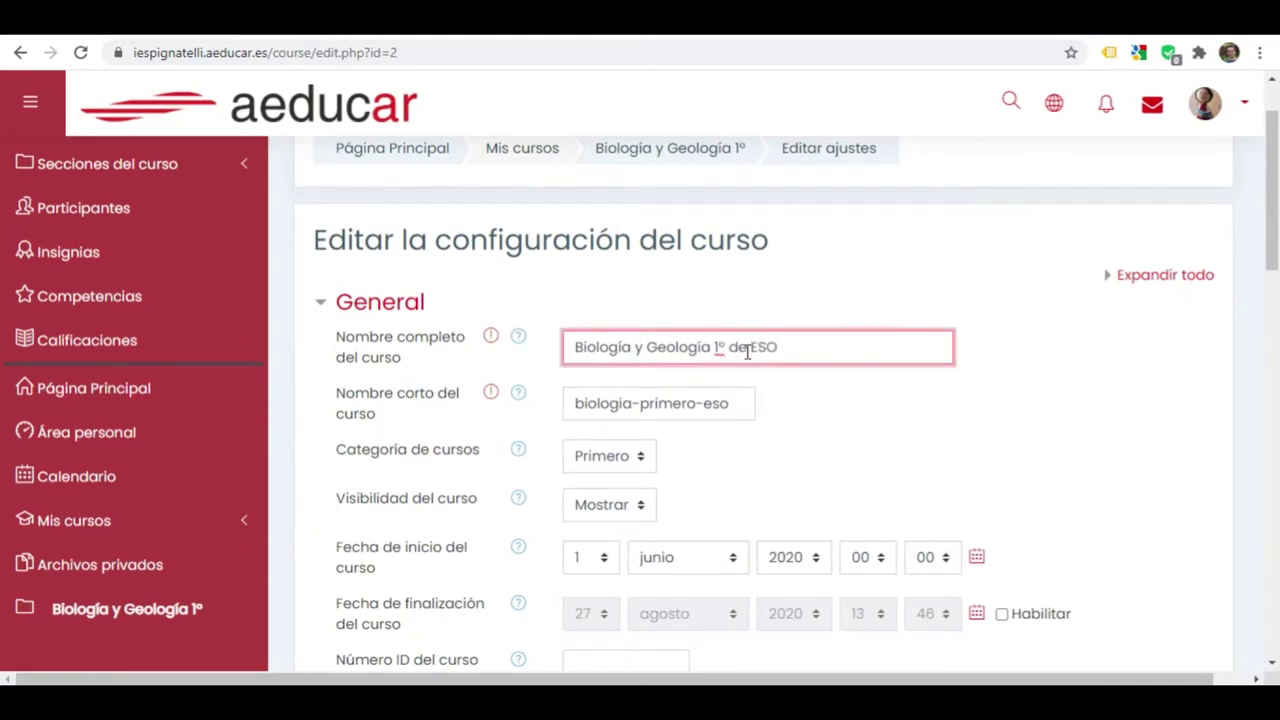
# Review the course category choices and look through the remaining general, description and summary file settings
pyautogui.scroll(-1, 770, 450)
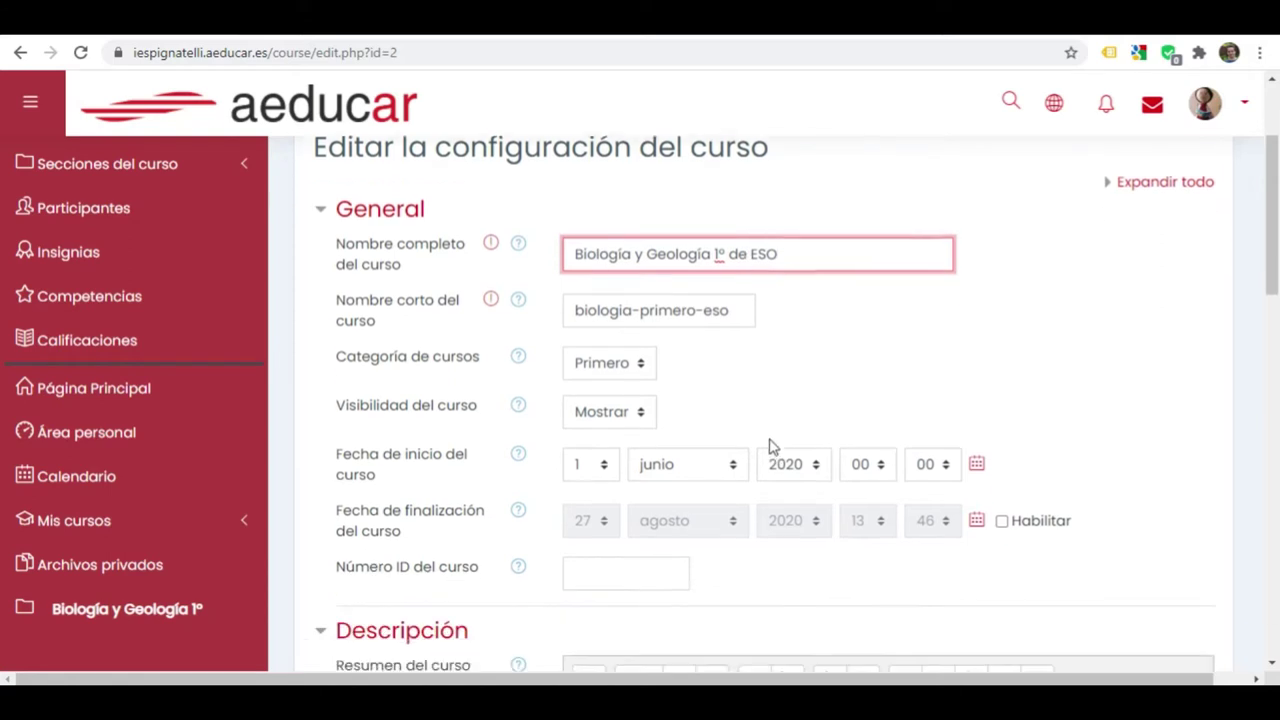
pyautogui.click(643, 372)
pyautogui.click(643, 372)
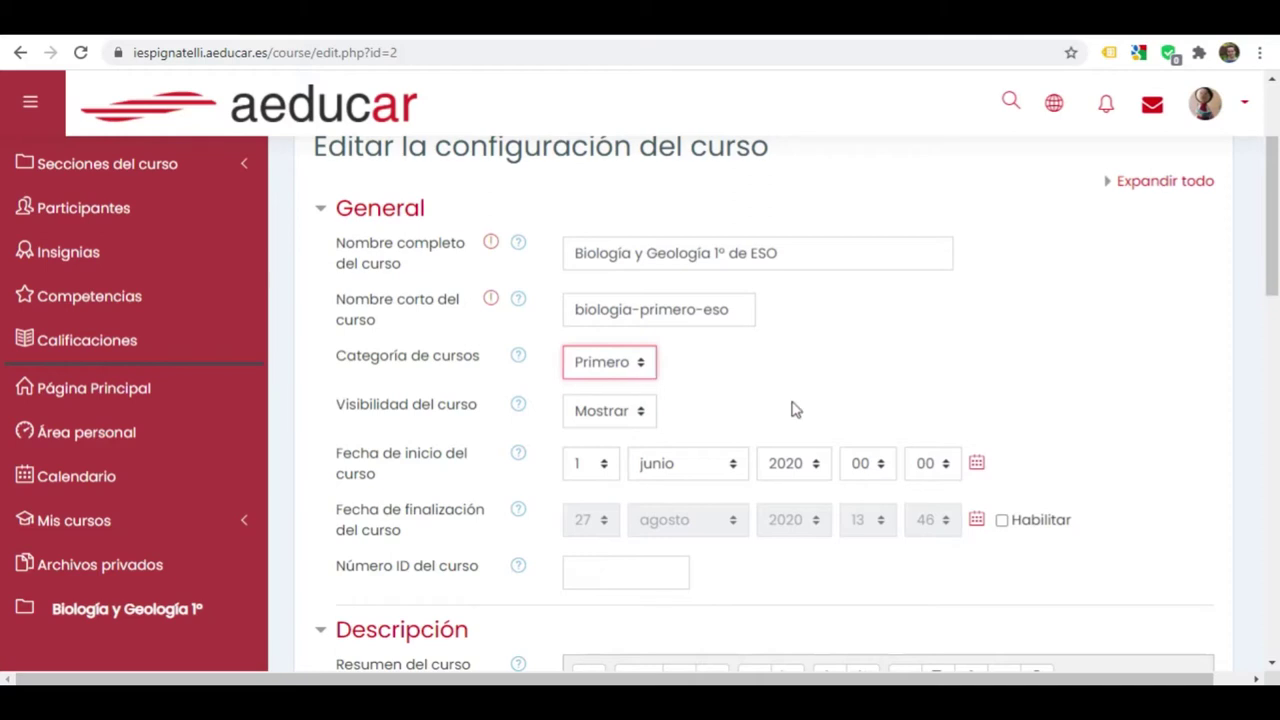
pyautogui.scroll(-3, 791, 409)
pyautogui.scroll(2, 754, 363)
pyautogui.scroll(-7, 754, 363)
pyautogui.scroll(-5, 754, 361)
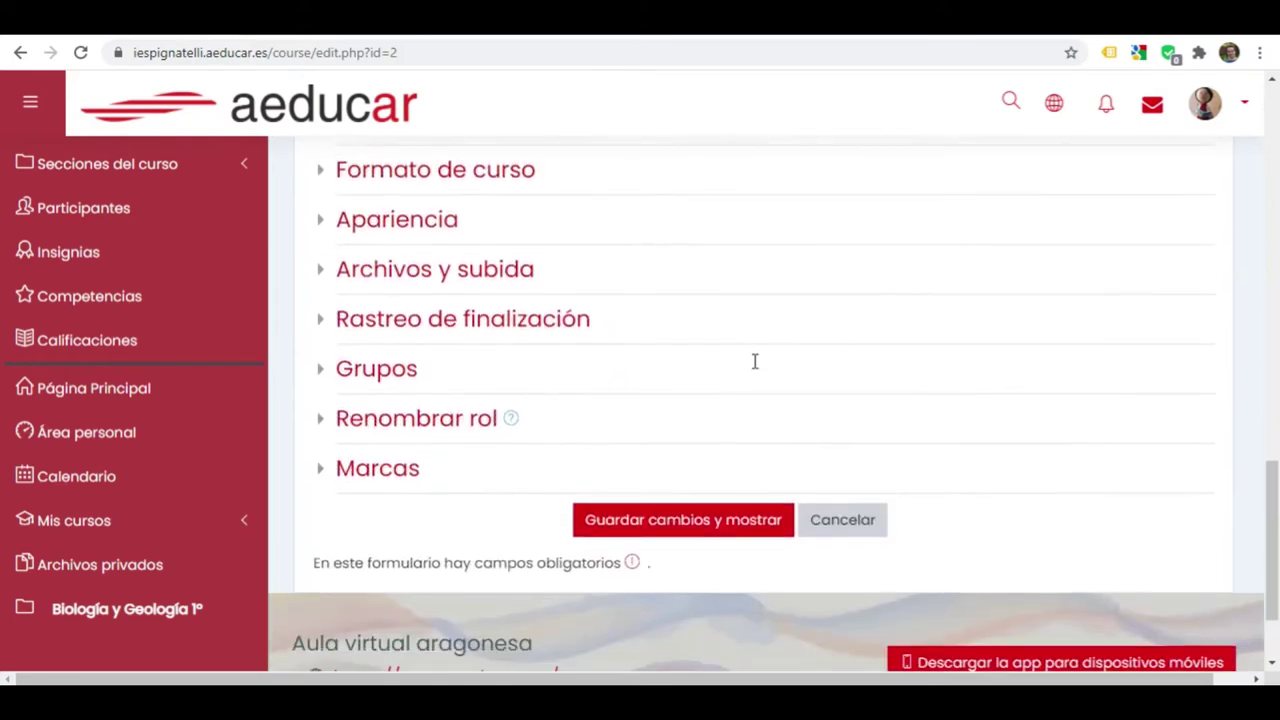
pyautogui.scroll(4, 754, 361)
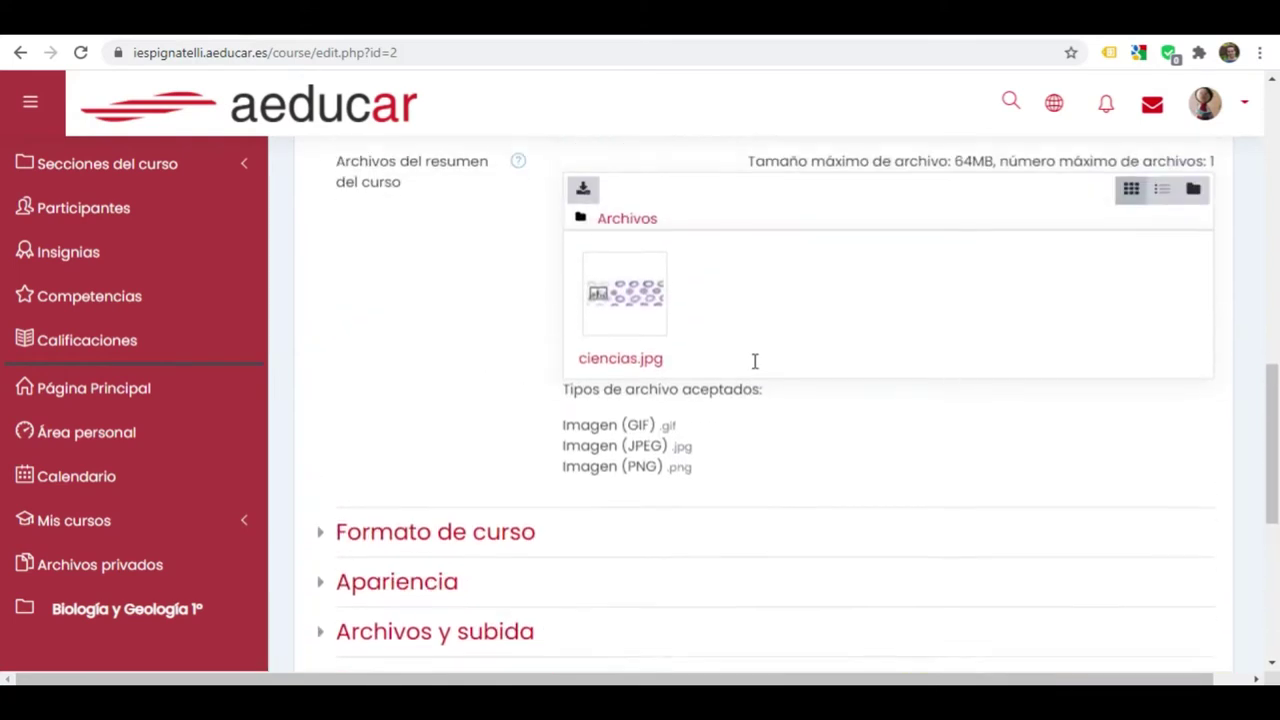
# Expand the course format settings and check the available formats and the help text explaining them
pyautogui.click(463, 543)
pyautogui.scroll(-3, 558, 487)
pyautogui.click(646, 311)
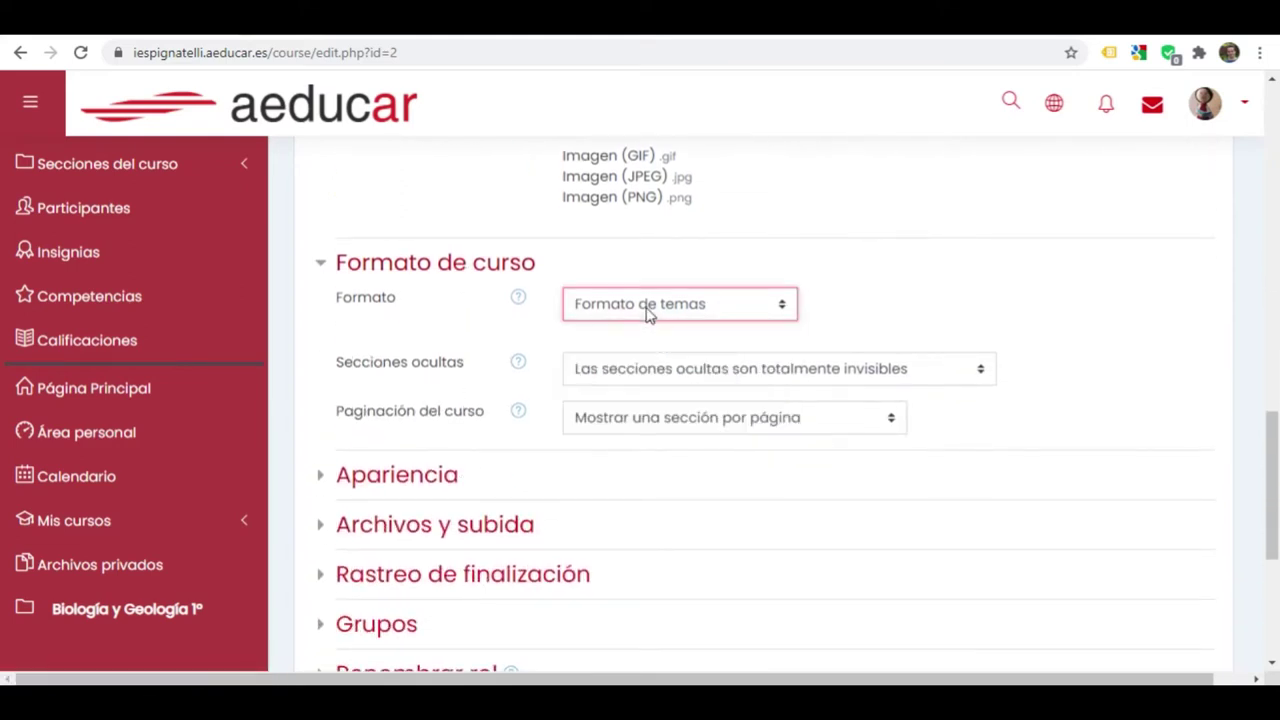
pyautogui.click(647, 314)
pyautogui.click(516, 303)
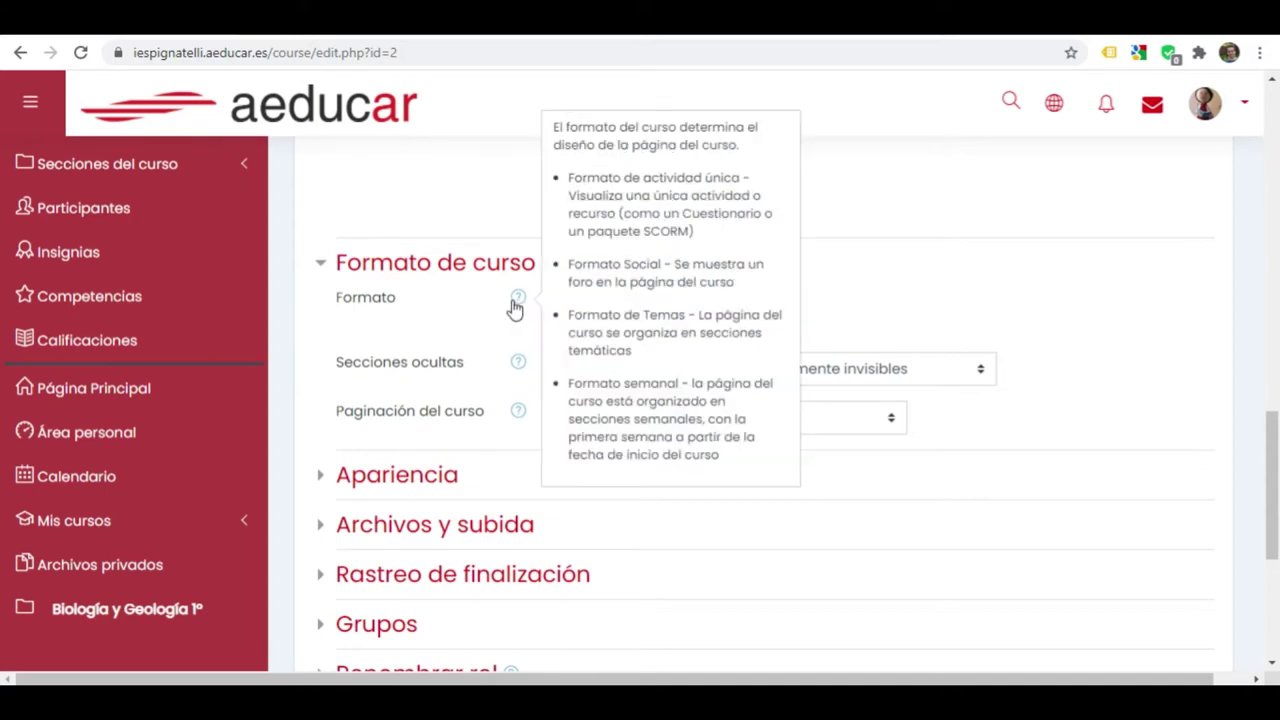
pyautogui.click(966, 300)
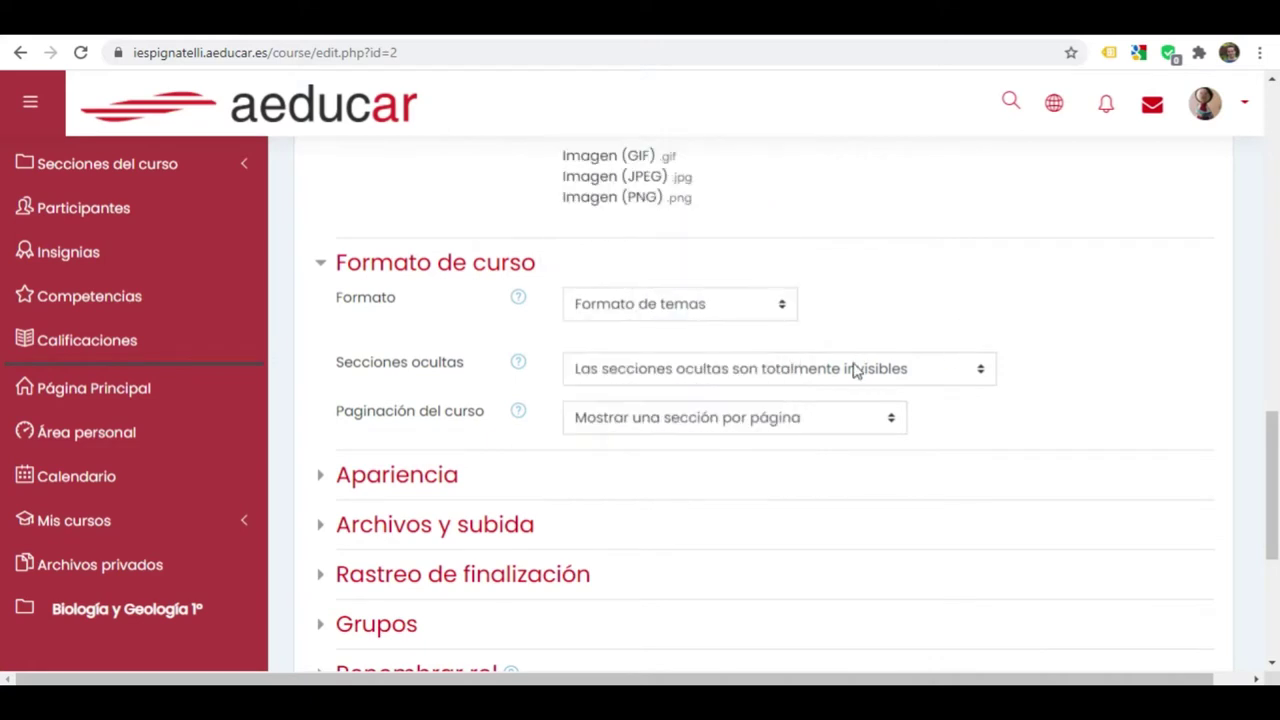
# Expand the group settings, try the group mode No hay grupos, and return it to Grupos visibles
pyautogui.scroll(-2, 700, 400)
pyautogui.click(414, 446)
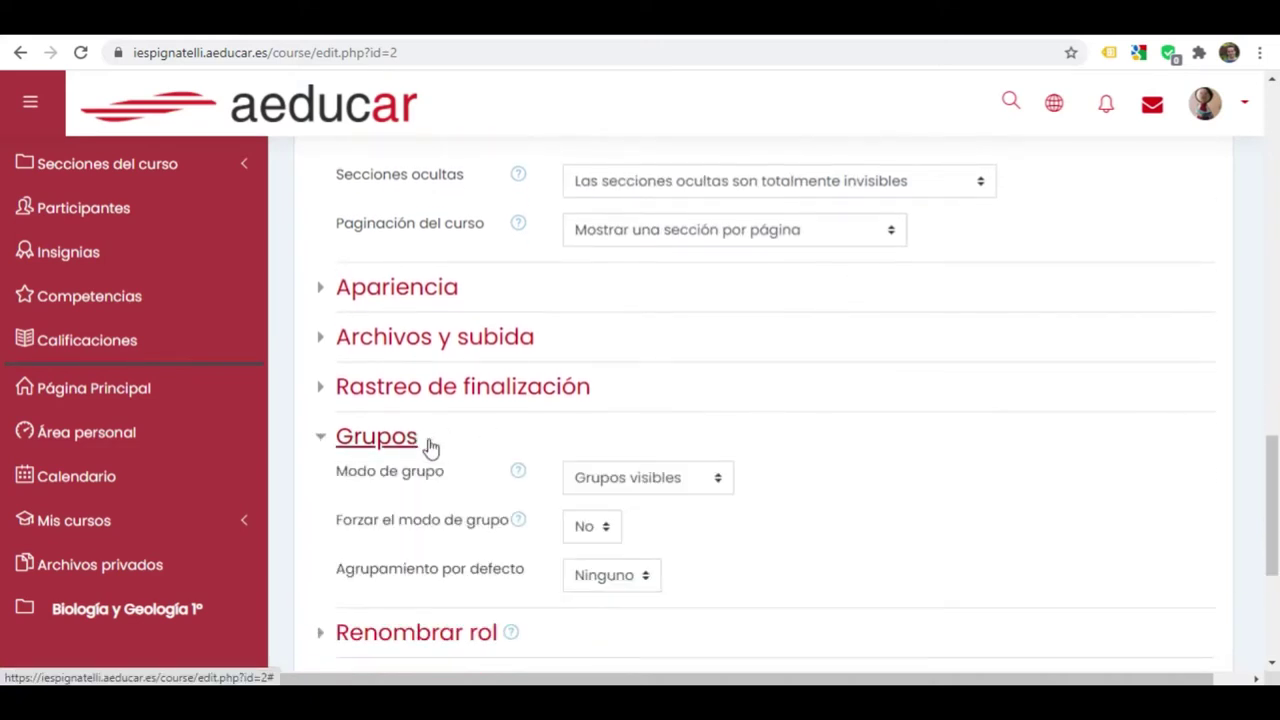
pyautogui.click(617, 480)
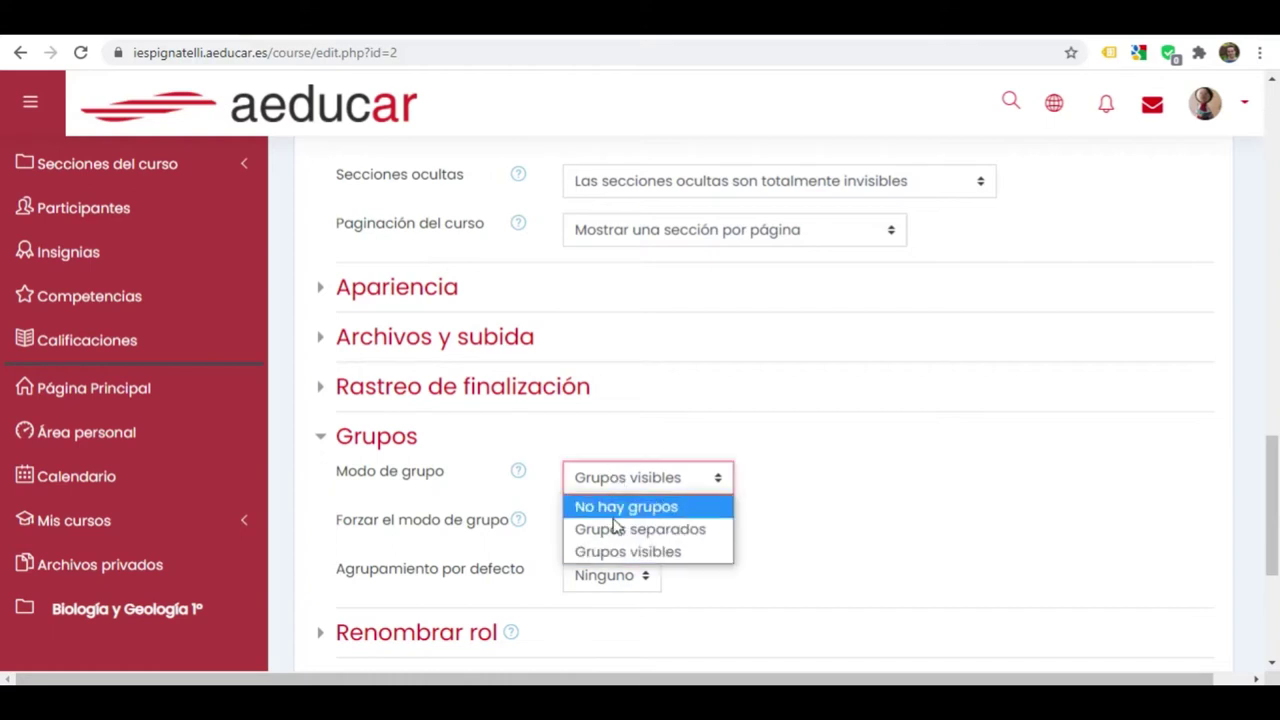
pyautogui.click(622, 508)
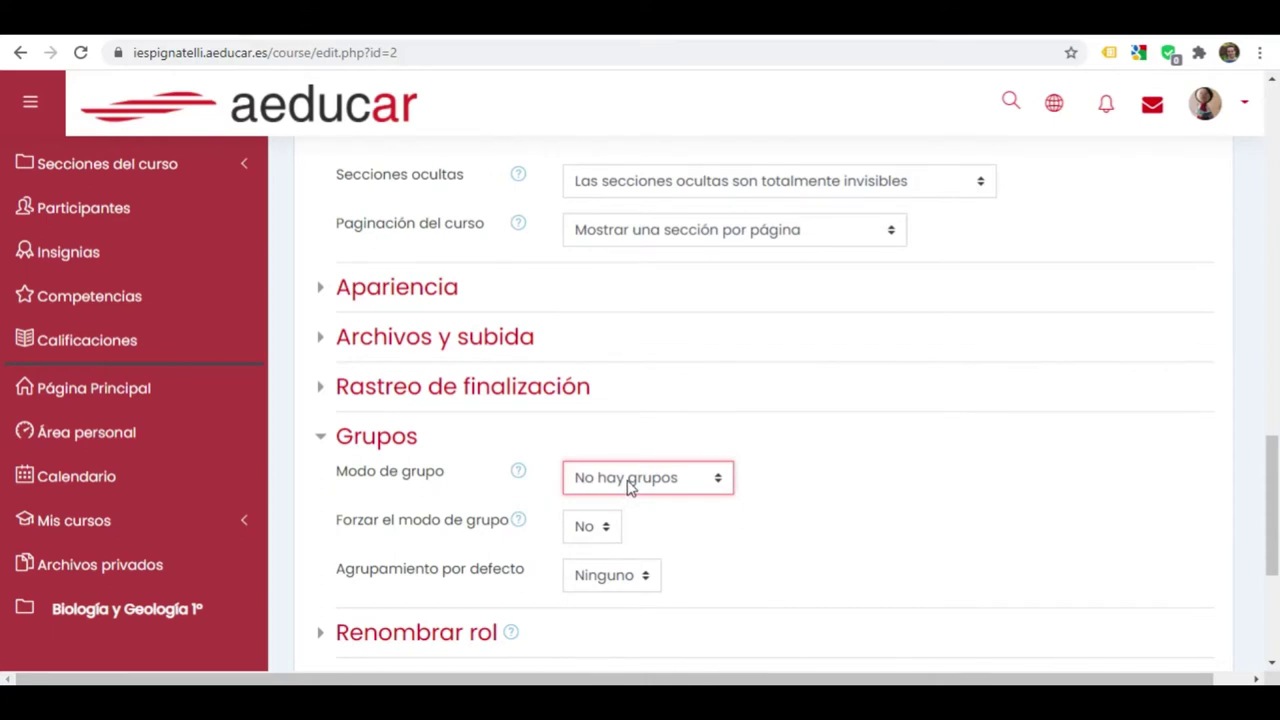
pyautogui.click(630, 484)
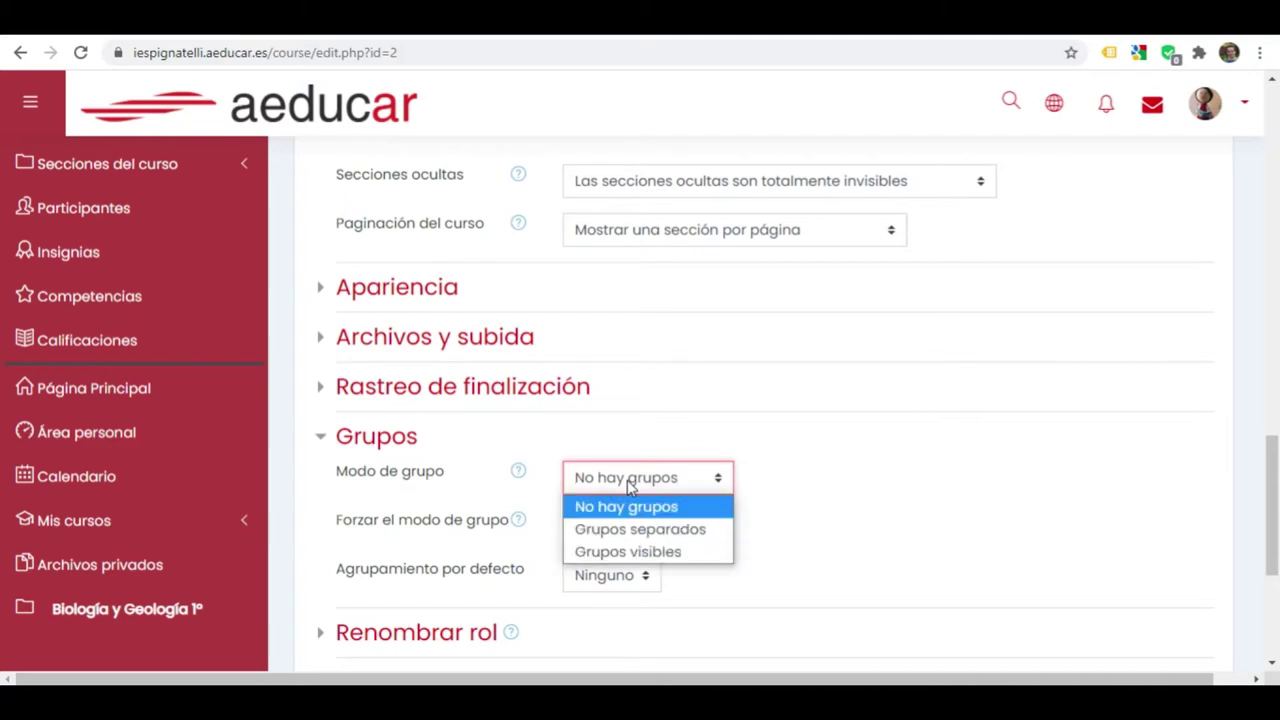
pyautogui.click(641, 553)
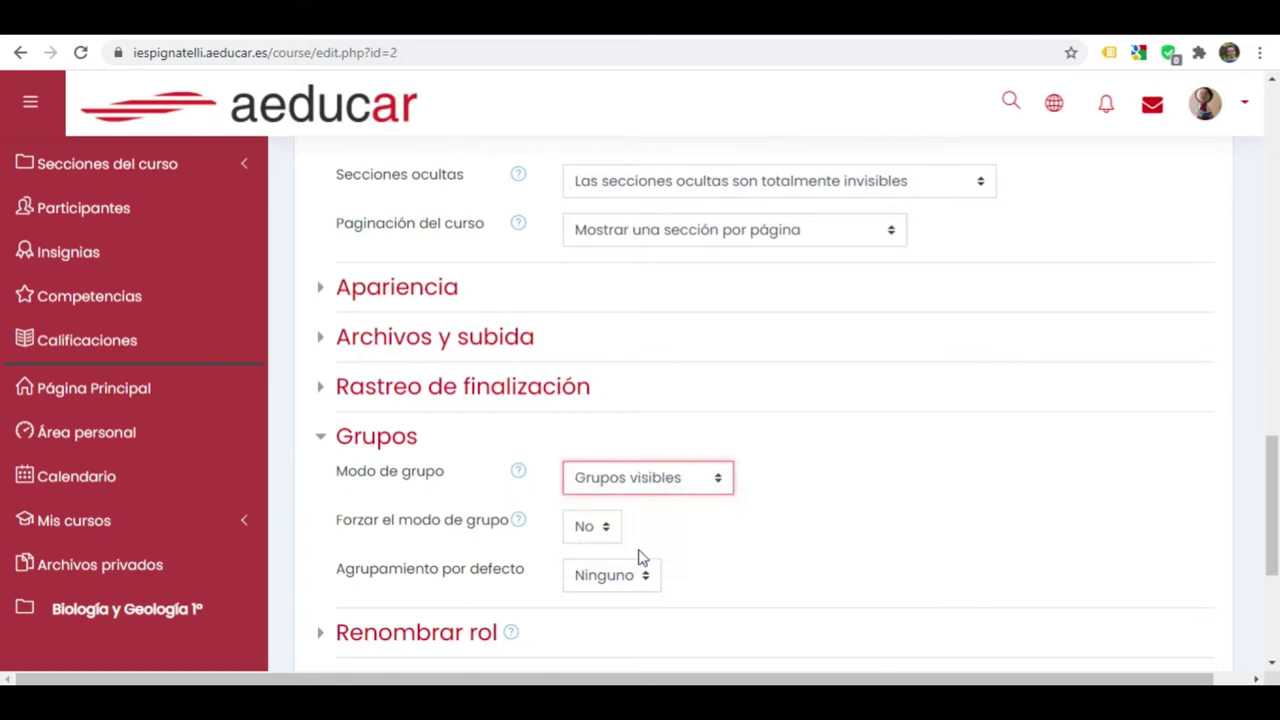
# Save the course settings and display the course page with its topics
pyautogui.scroll(-1, 641, 557)
pyautogui.scroll(-1, 641, 557)
pyautogui.click(715, 547)
pyautogui.scroll(-3, 715, 561)
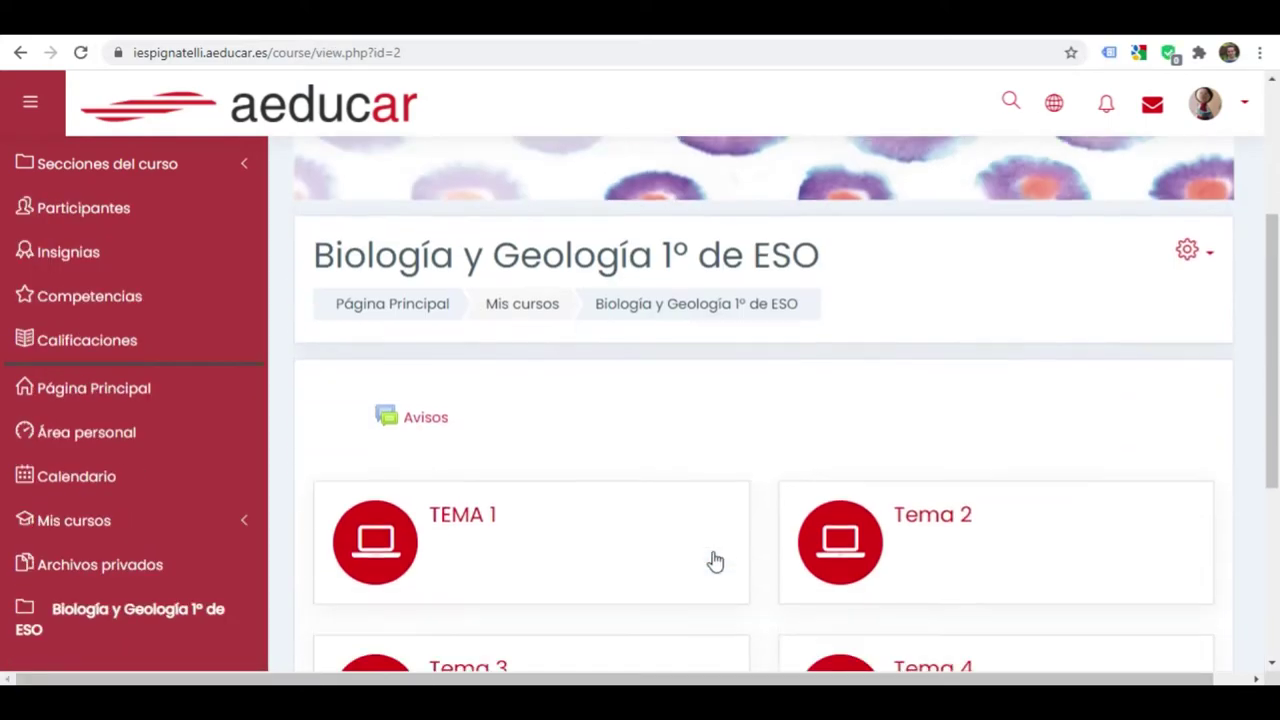
pyautogui.scroll(-2, 715, 561)
pyautogui.scroll(2, 955, 384)
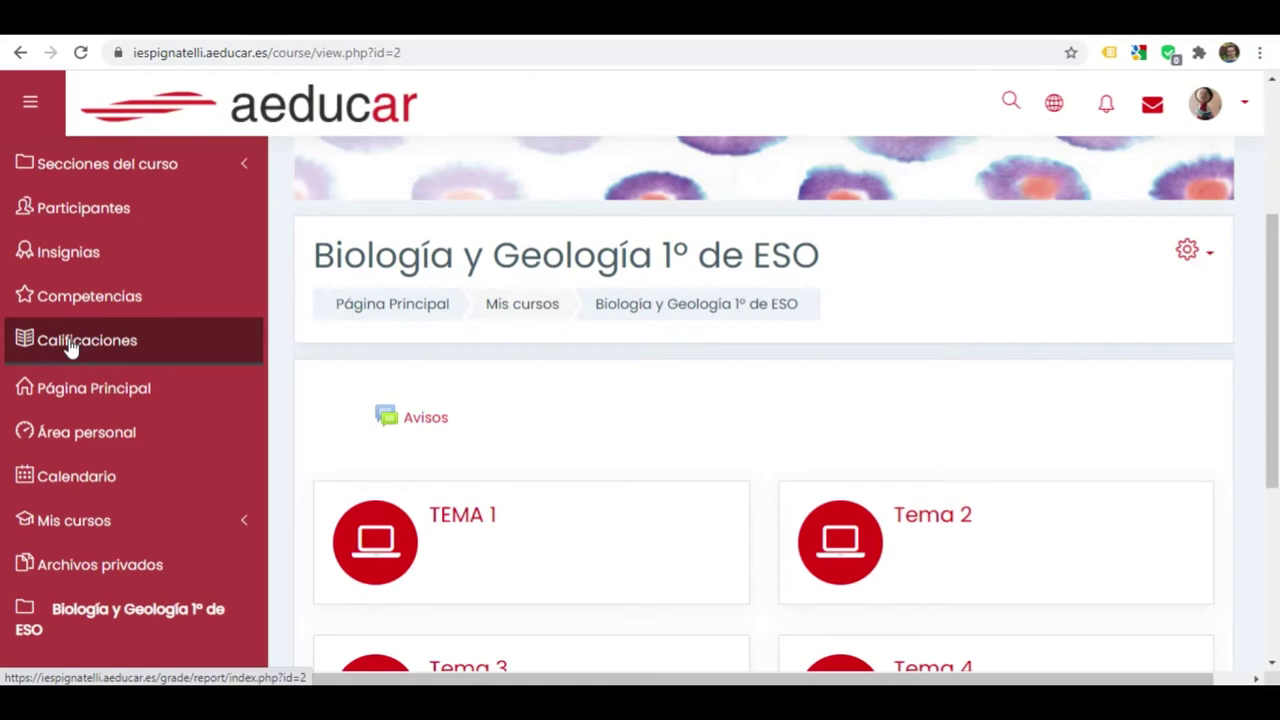
# Turn on editing mode for the course and view the editable announcements and topic sections
pyautogui.click(1212, 258)
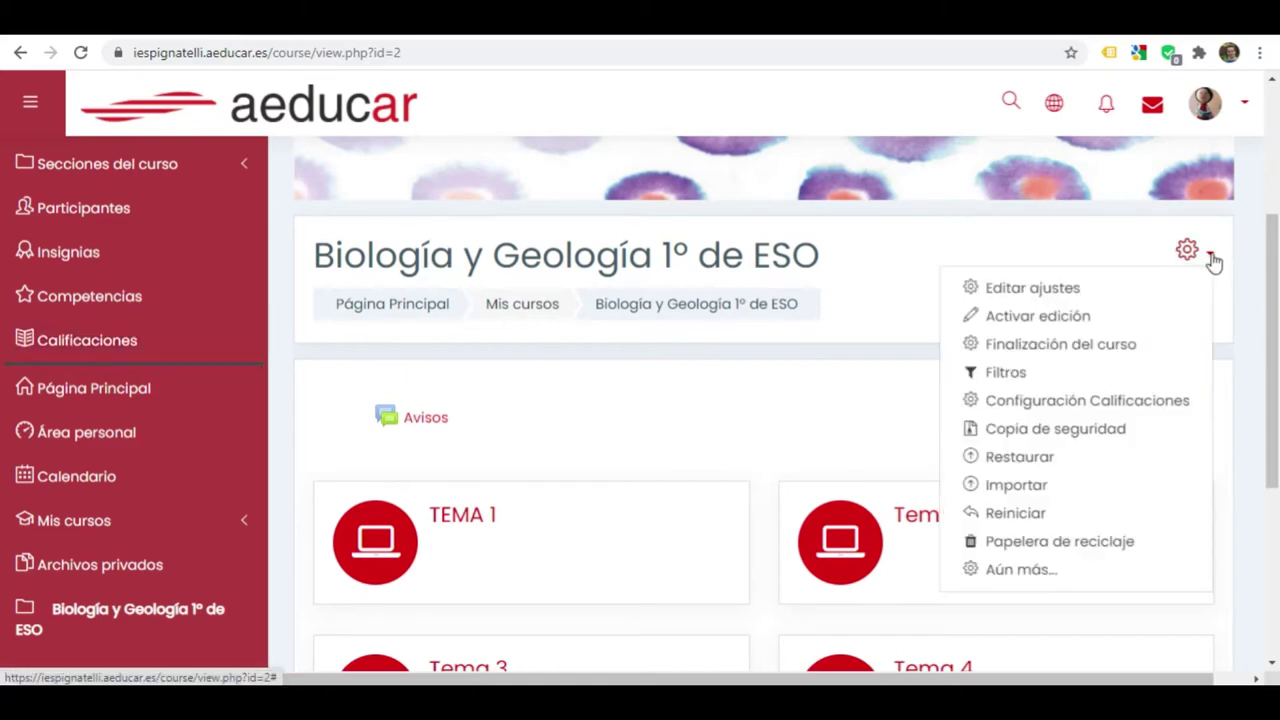
pyautogui.click(1038, 316)
pyautogui.scroll(-4, 1008, 398)
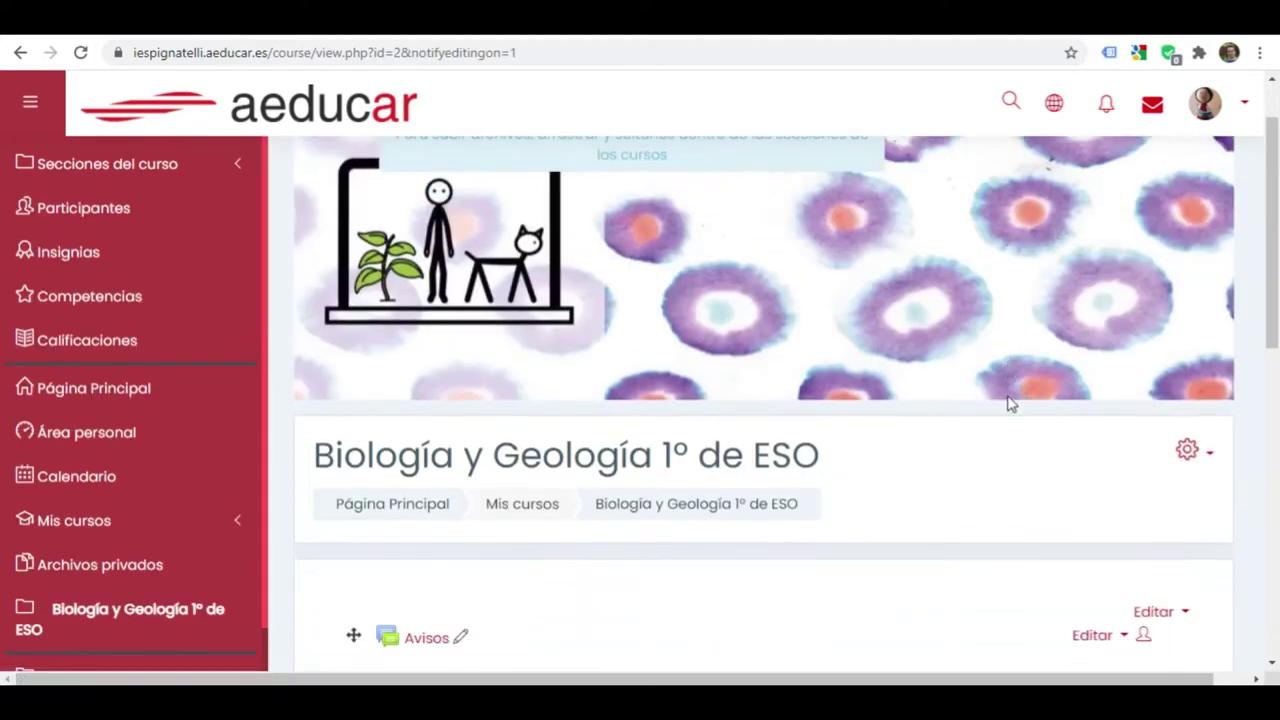
pyautogui.scroll(-2, 700, 414)
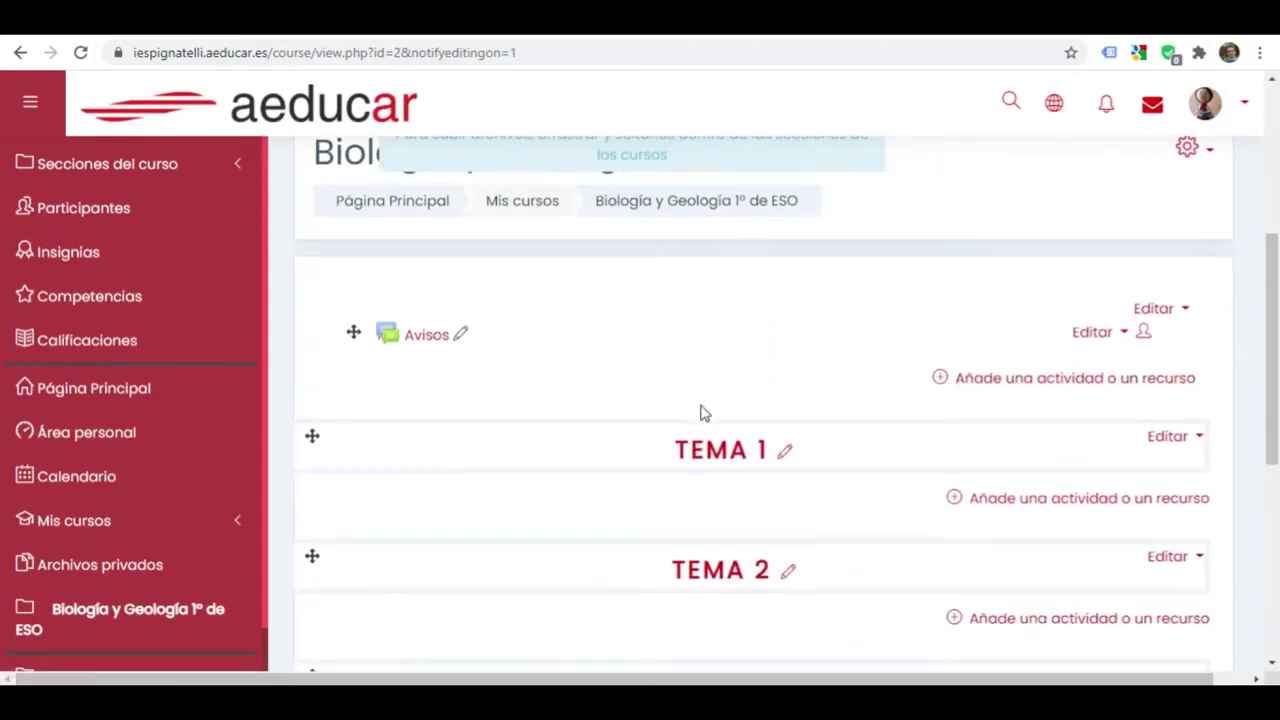
pyautogui.scroll(2, 703, 413)
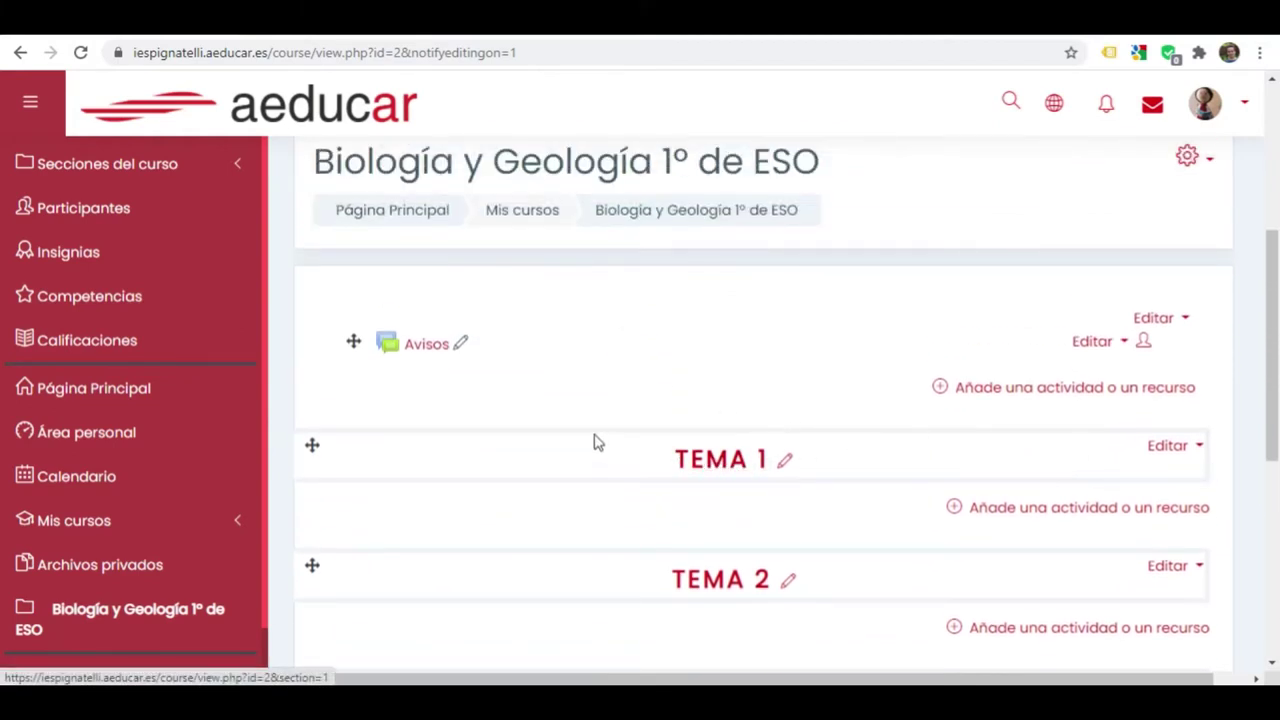
# Add 6 new sections after Tema 4 at the end of the course
pyautogui.scroll(-4, 786, 471)
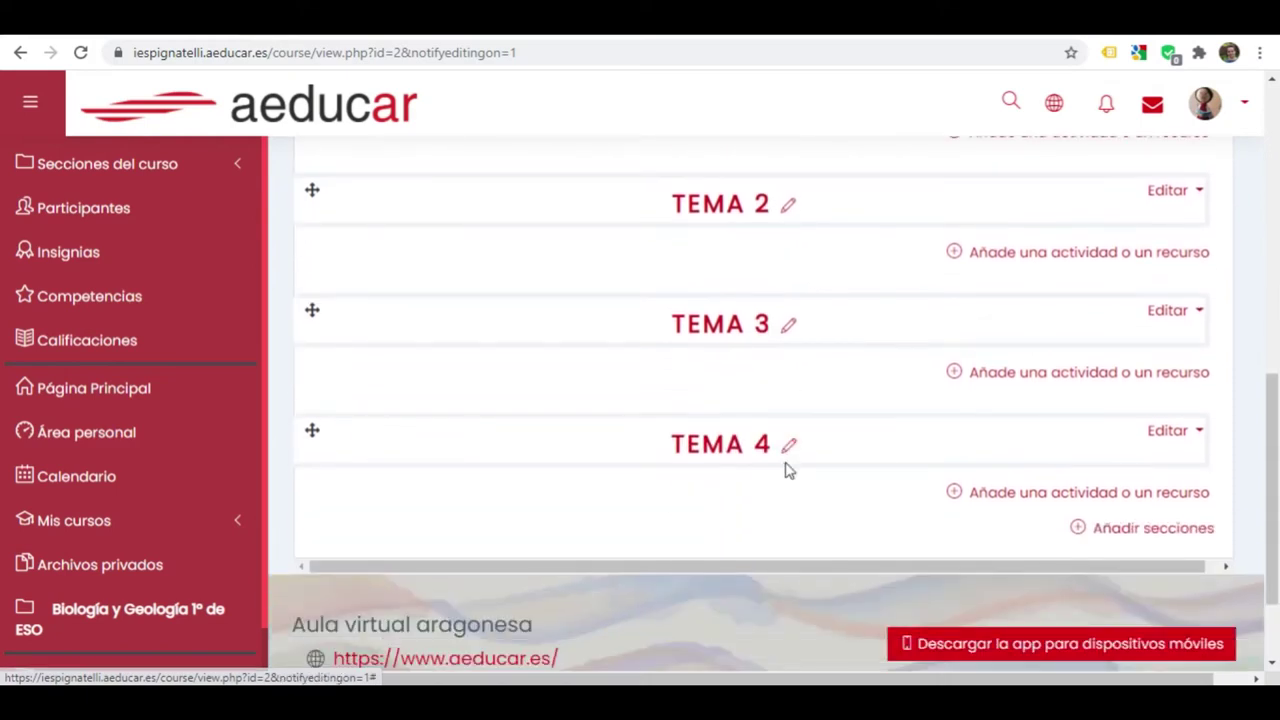
pyautogui.scroll(2, 786, 471)
pyautogui.scroll(-1, 786, 470)
pyautogui.scroll(1, 786, 470)
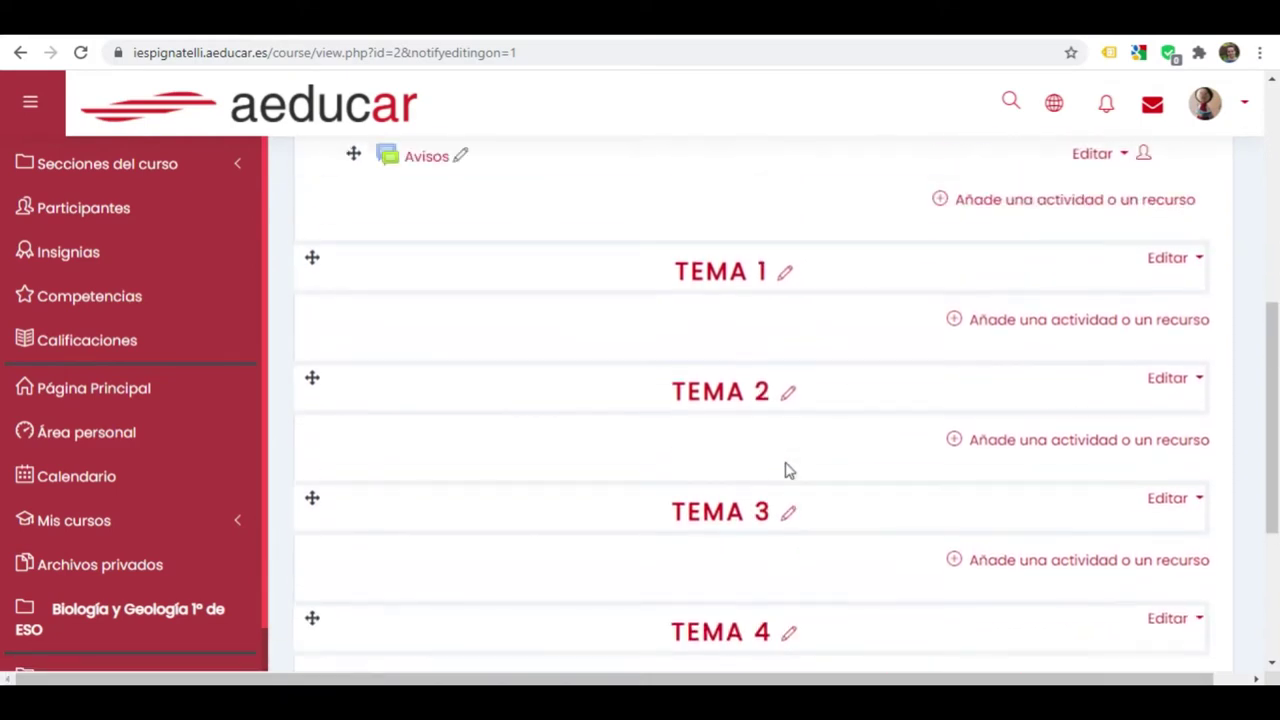
pyautogui.scroll(-1, 786, 471)
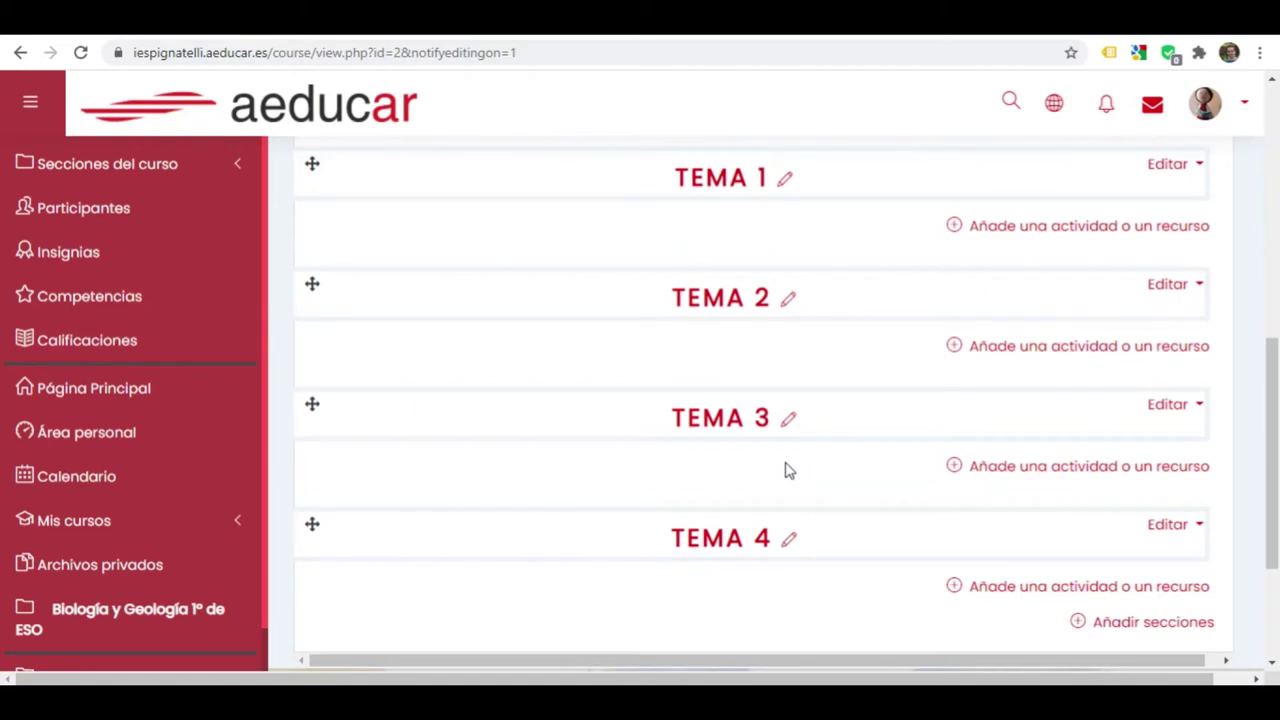
pyautogui.click(1078, 623)
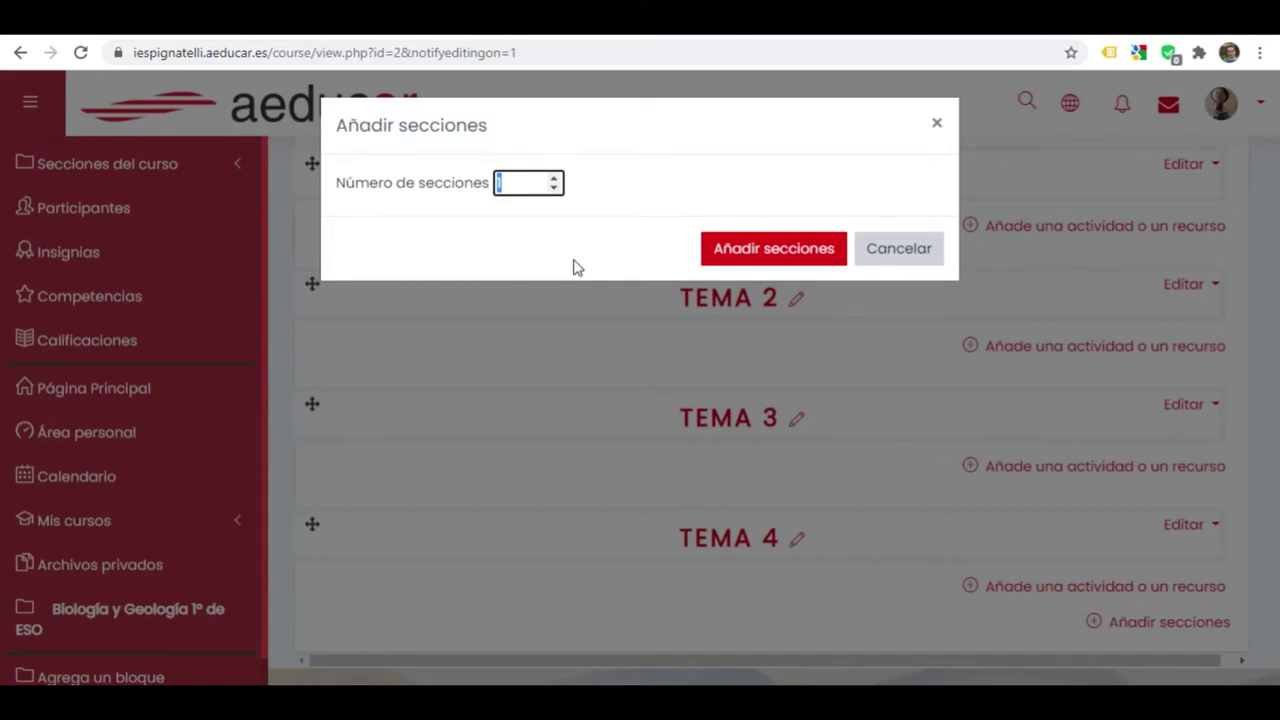
pyautogui.click(555, 180)
pyautogui.click(555, 180)
pyautogui.click(555, 180)
pyautogui.click(555, 180)
pyautogui.click(555, 180)
pyautogui.click(765, 250)
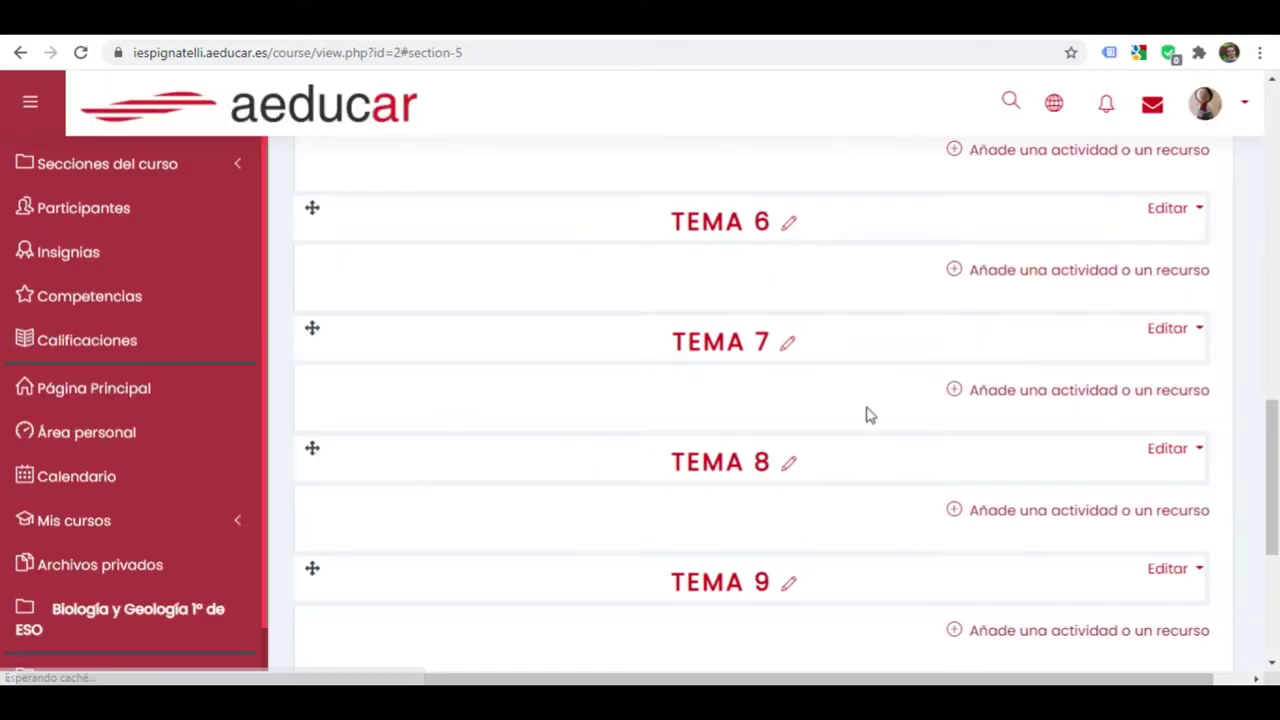
pyautogui.scroll(-5, 869, 414)
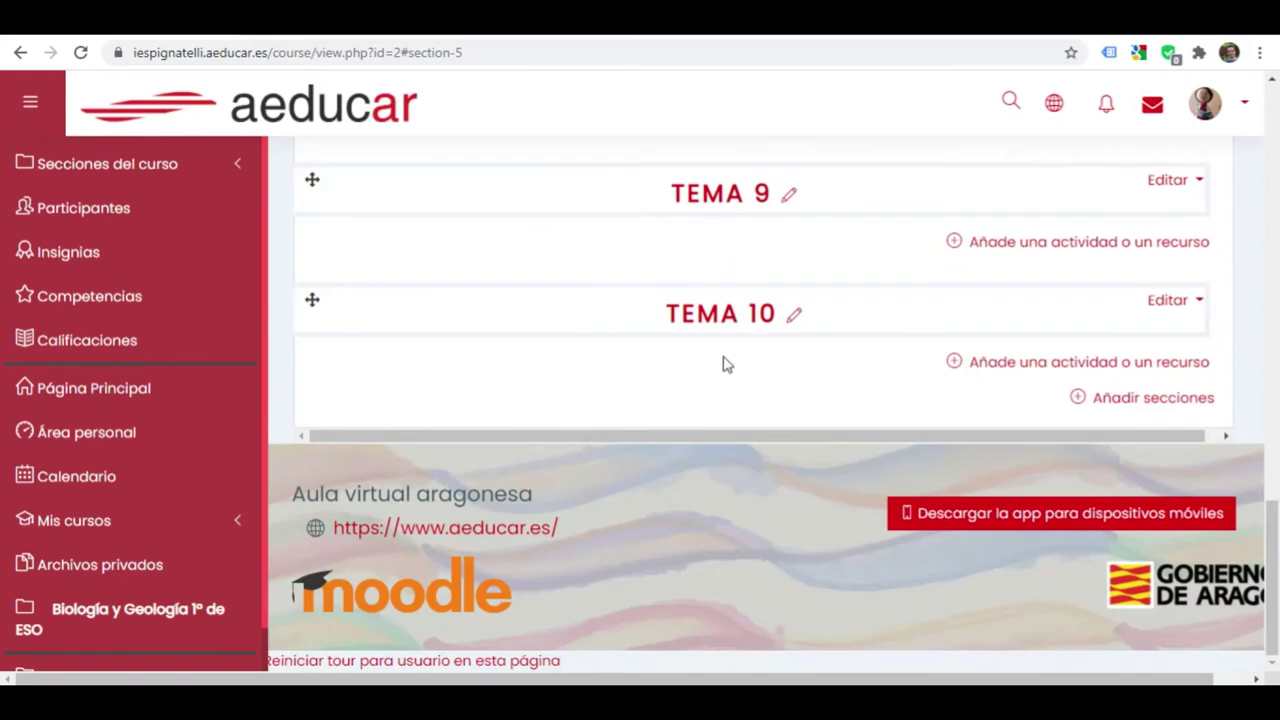
# Rename the section Tema 1 as "1. La célula"
pyautogui.scroll(8, 740, 347)
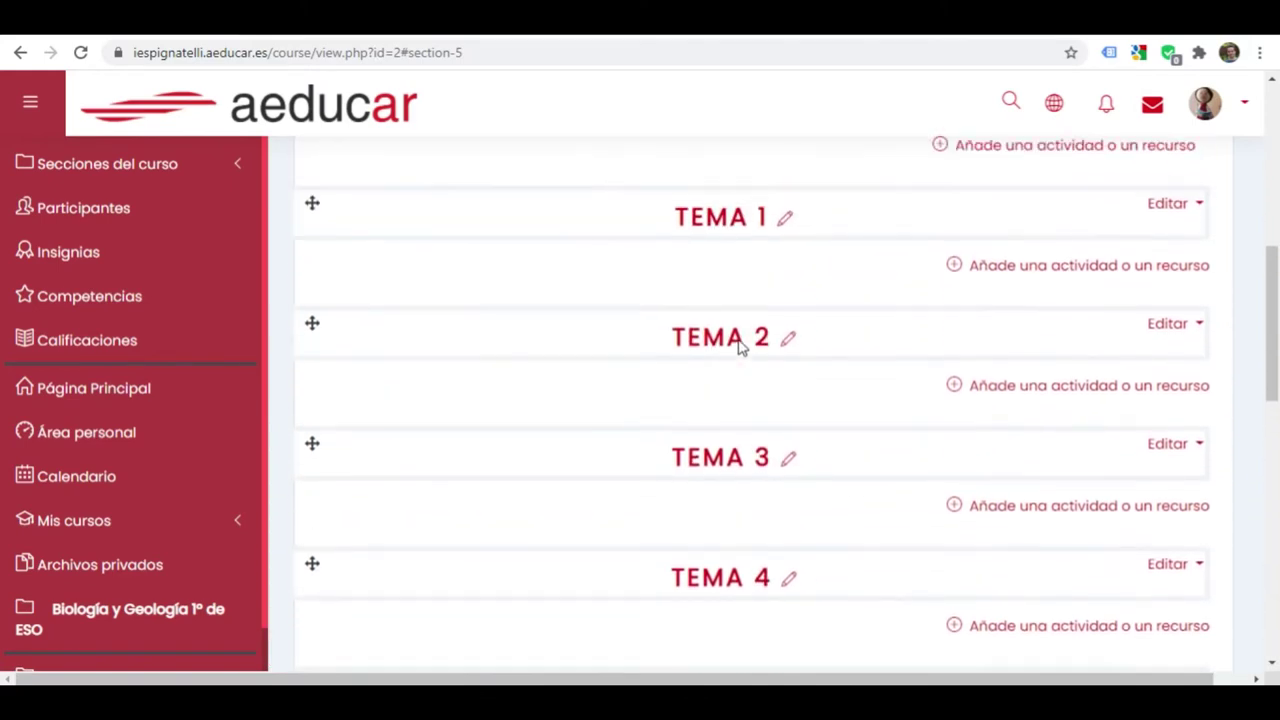
pyautogui.click(788, 453)
pyautogui.click(510, 458)
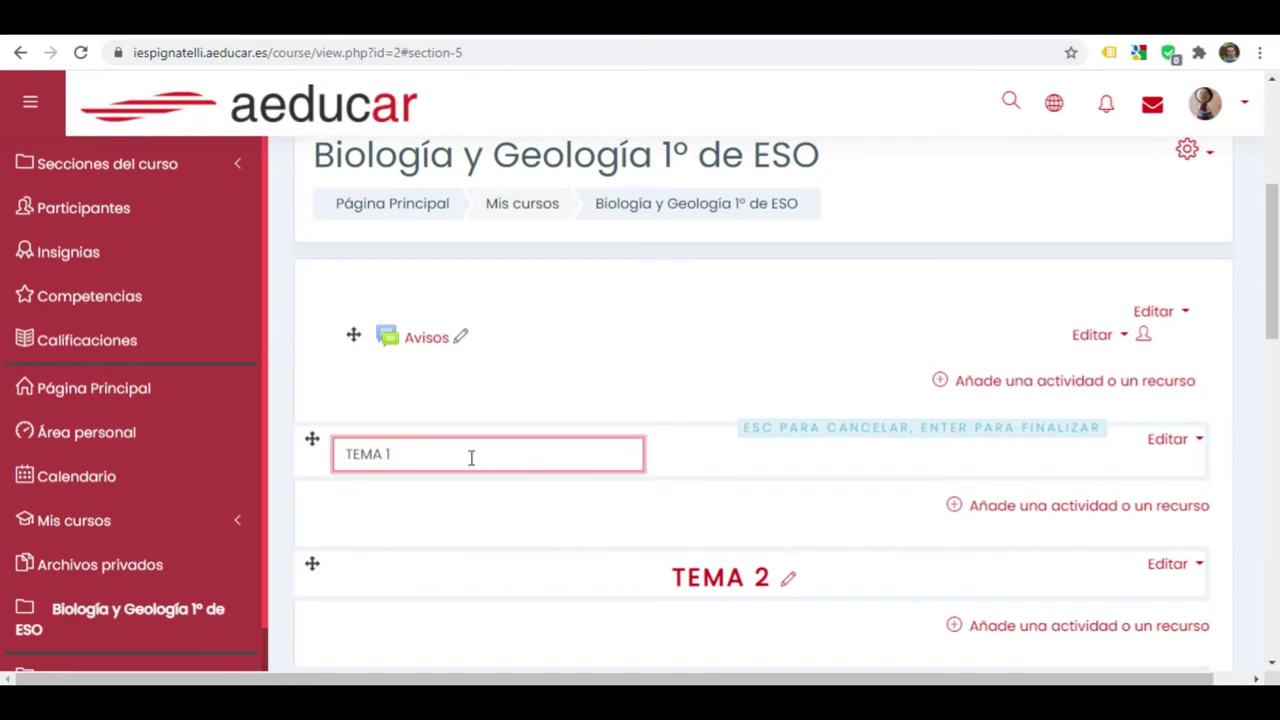
pyautogui.moveTo(400, 456); pyautogui.dragTo(340, 457)
pyautogui.press('BackSpace')
pyautogui.write('1. La célula')
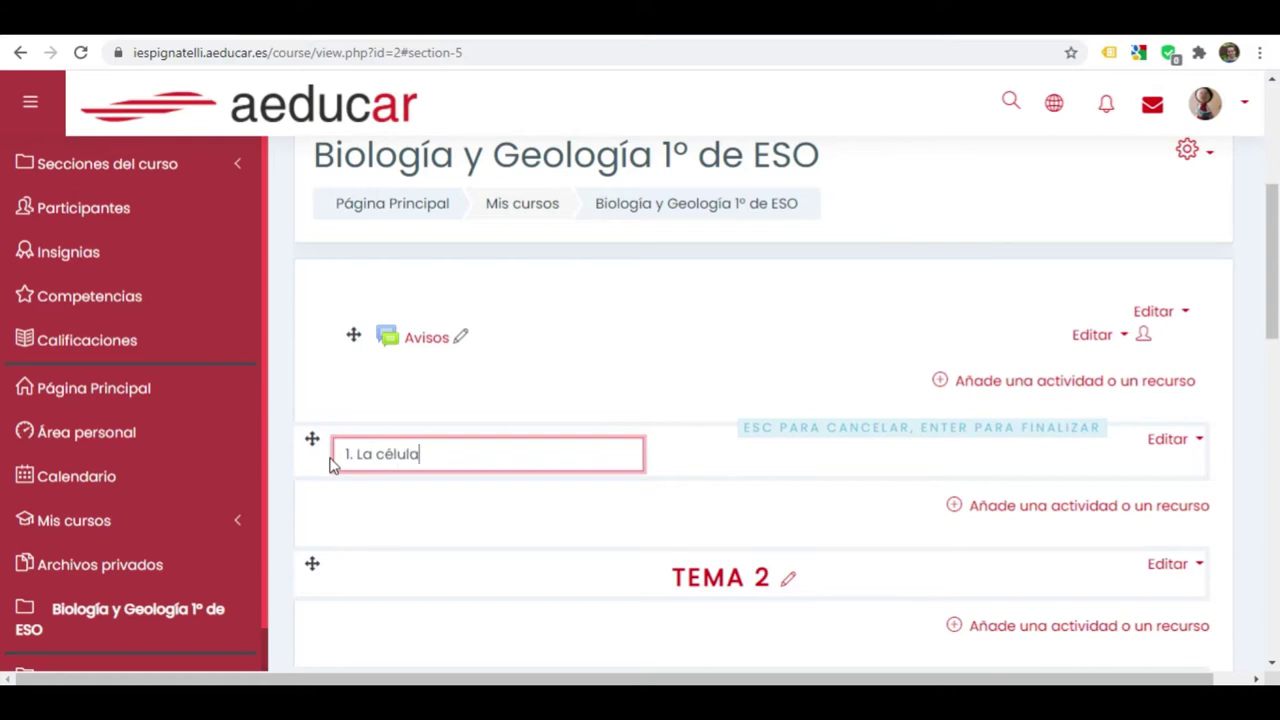
pyautogui.press('Return')
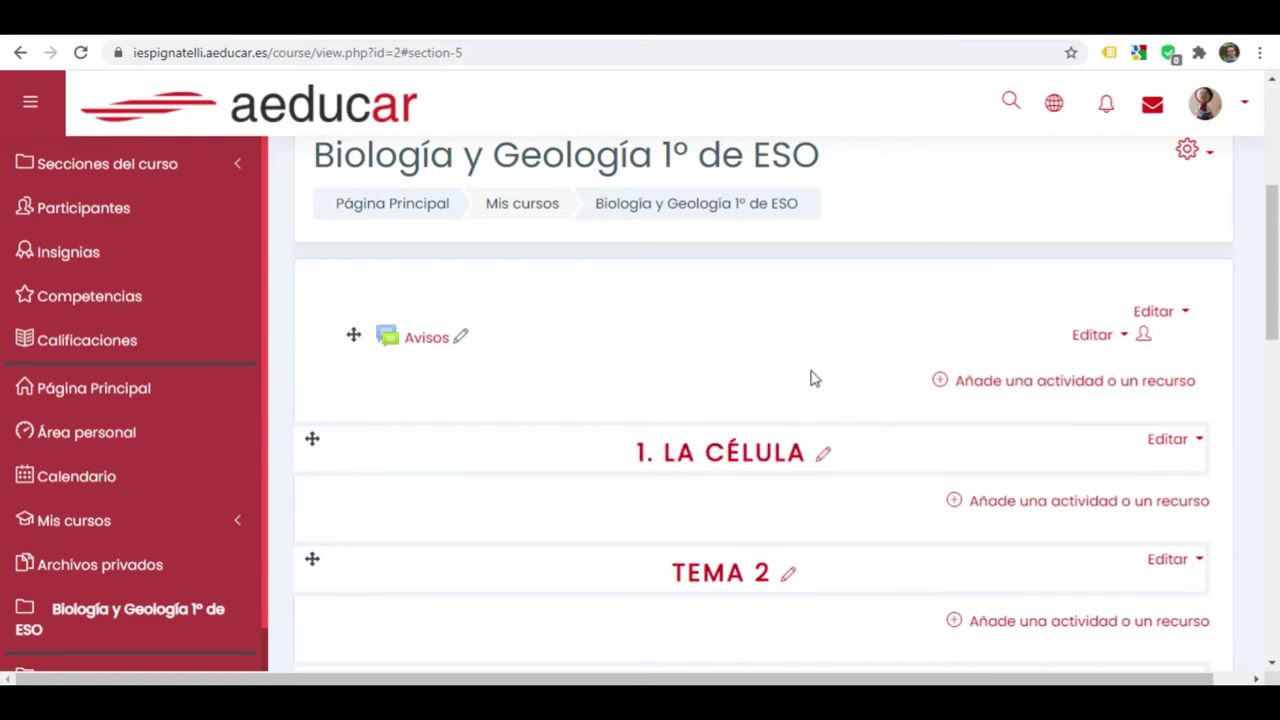
# Look over the course sections, and read the descriptions of Base de datos, Chat, Cuestionario and Foro among the activities for "1. La célula"
pyautogui.scroll(-2, 780, 417)
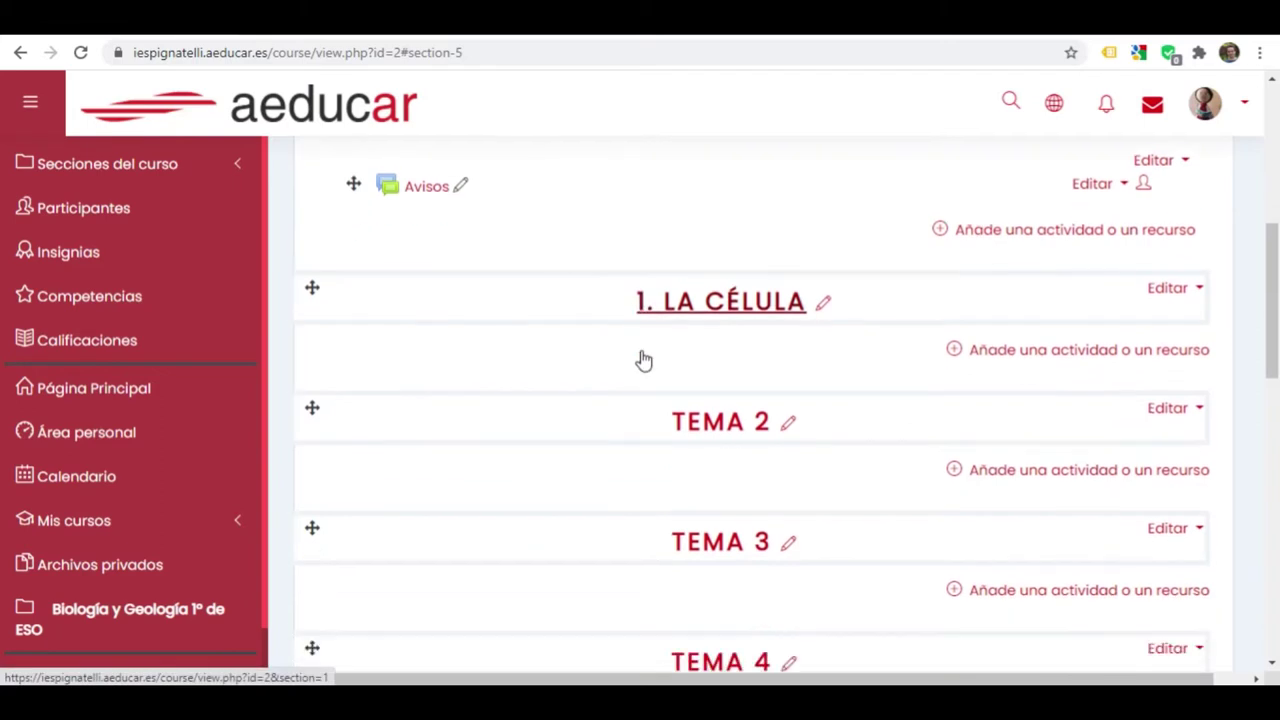
pyautogui.scroll(-8, 644, 360)
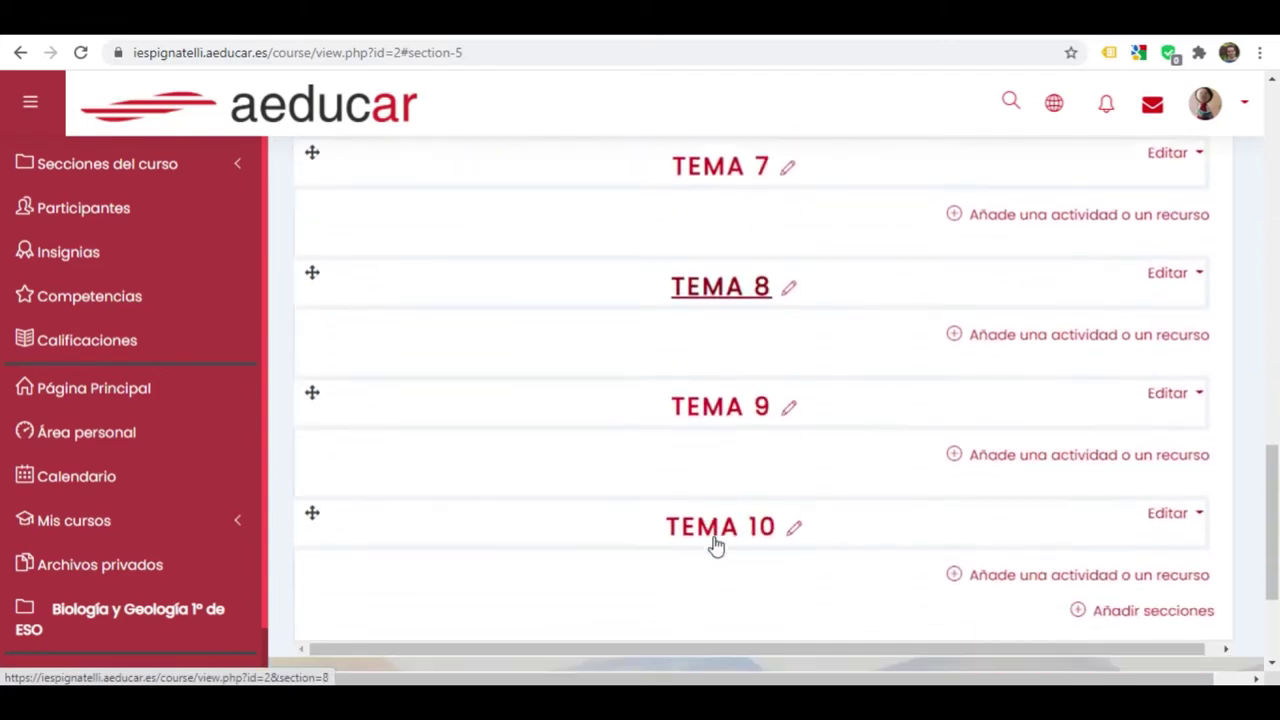
pyautogui.scroll(10, 716, 545)
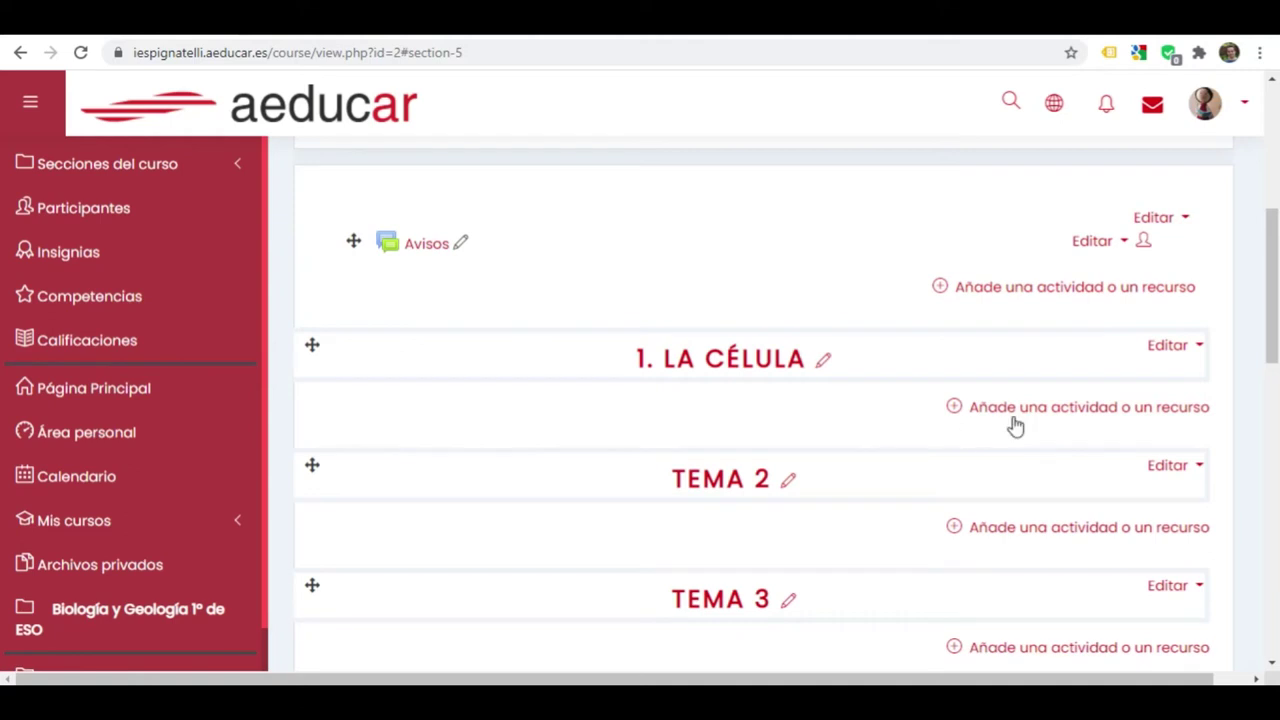
pyautogui.click(957, 409)
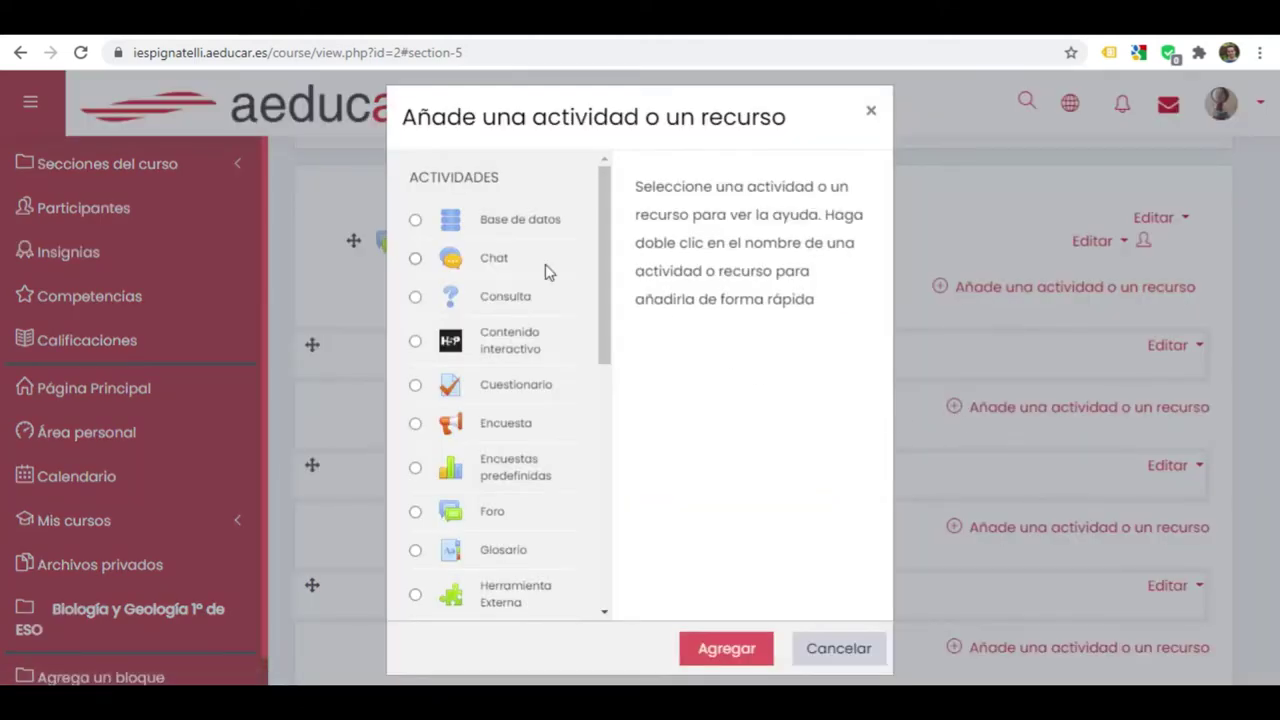
pyautogui.scroll(-4, 513, 243)
pyautogui.scroll(3, 513, 243)
pyautogui.scroll(2, 513, 250)
pyautogui.click(516, 233)
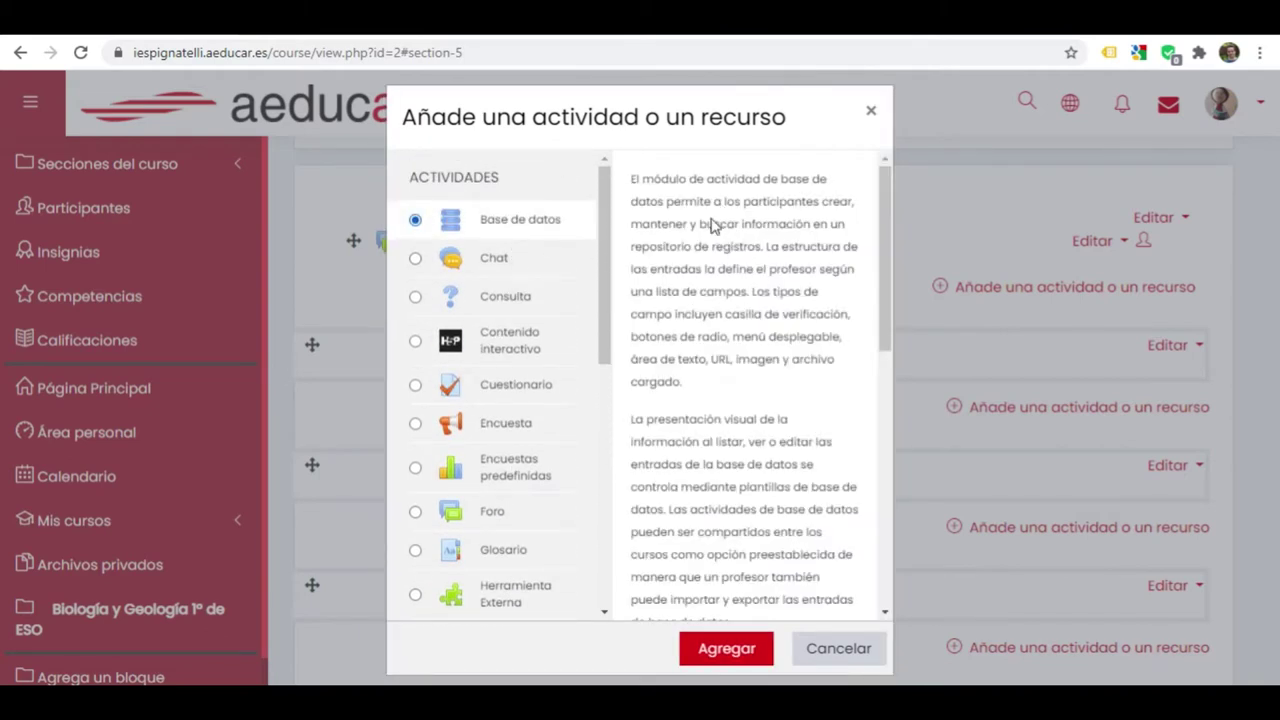
pyautogui.click(503, 266)
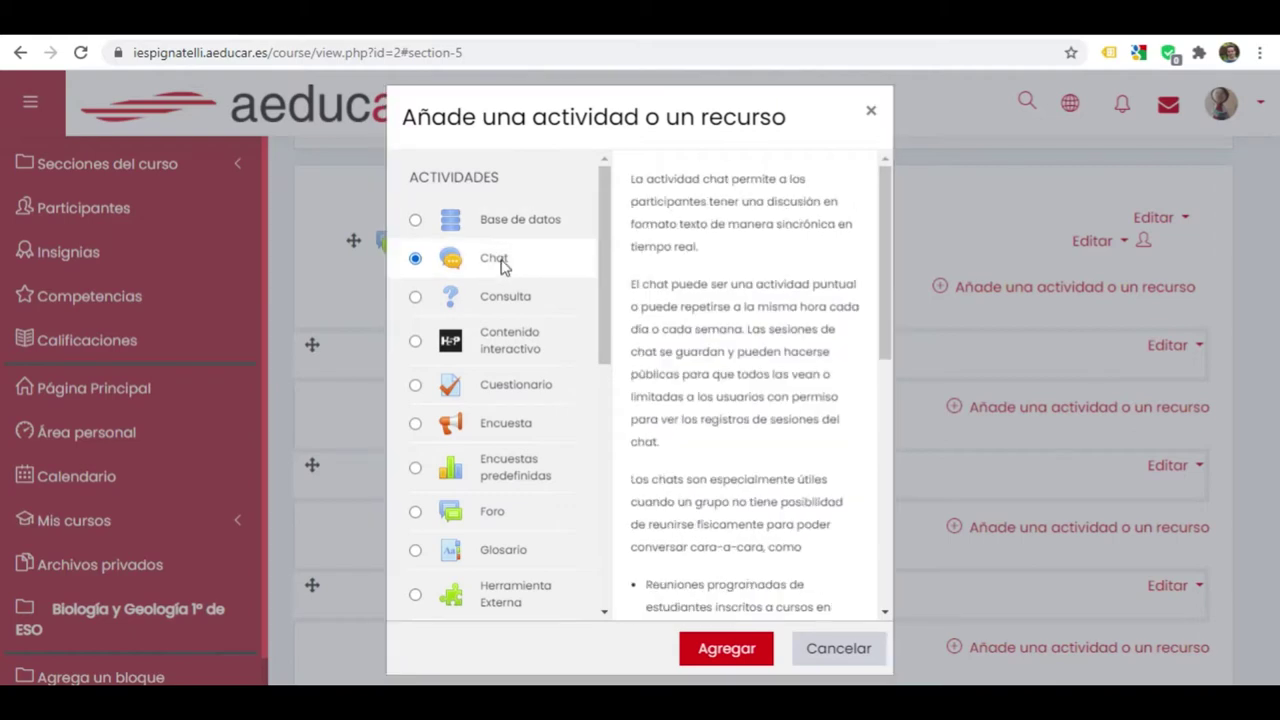
pyautogui.click(510, 394)
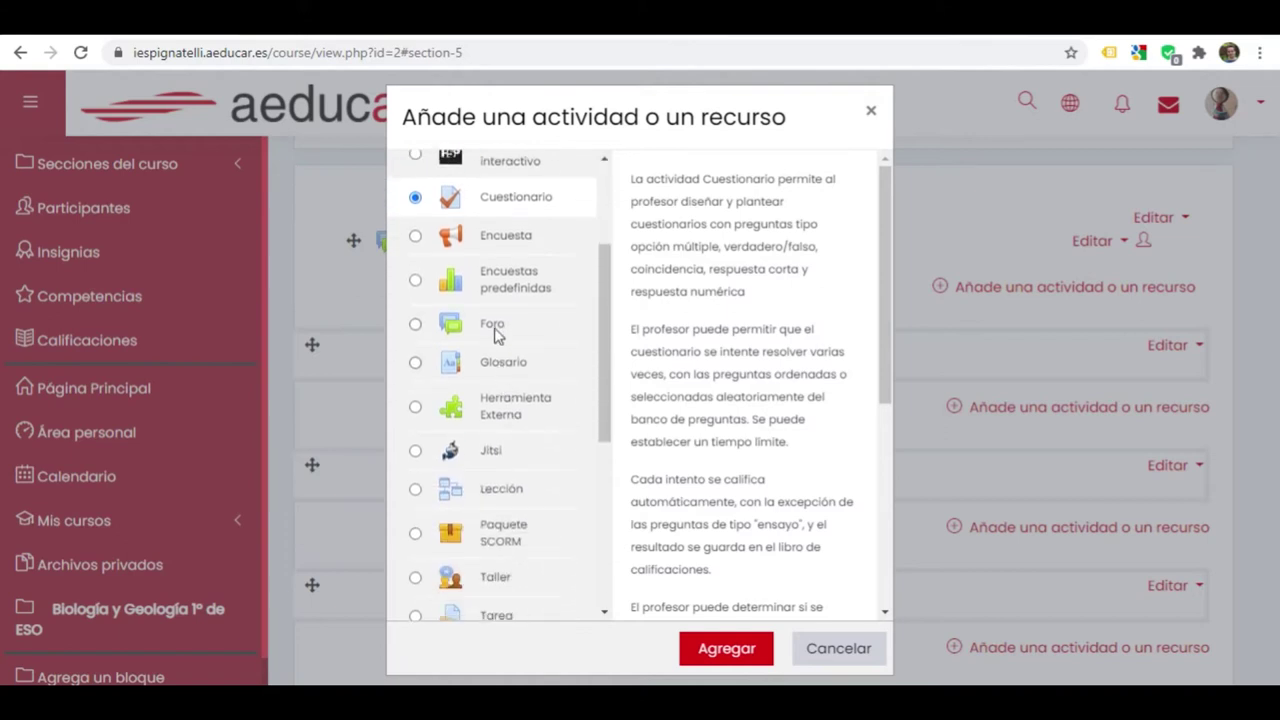
pyautogui.click(494, 330)
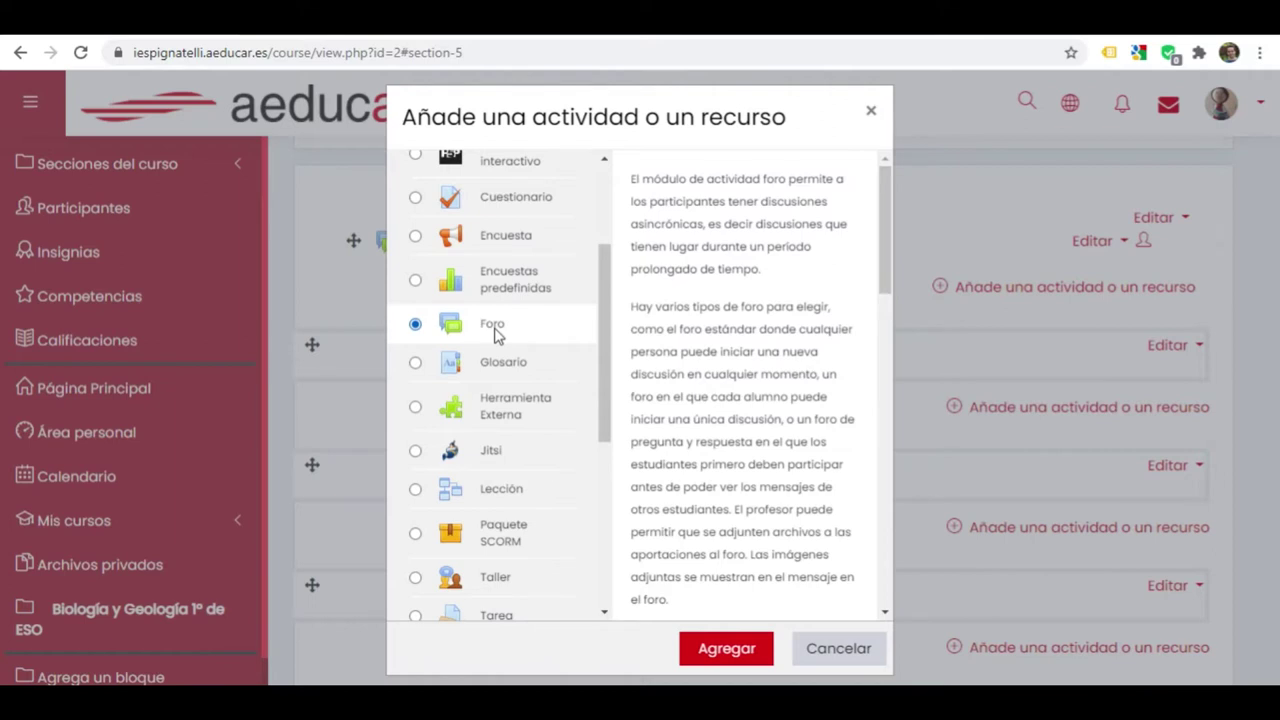
pyautogui.scroll(-1, 494, 333)
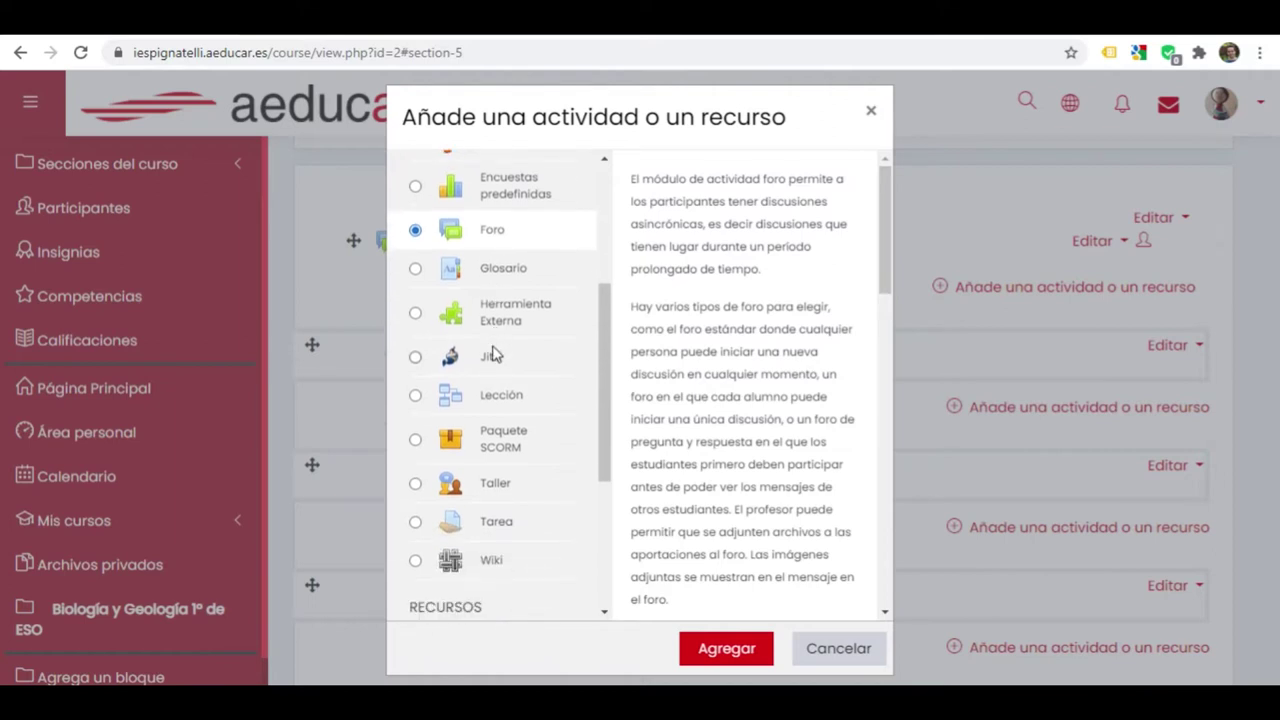
# Add a Jitsi activity to the section "1. La célula" with the session name "Videoconferencia del día 4"
pyautogui.click(512, 360)
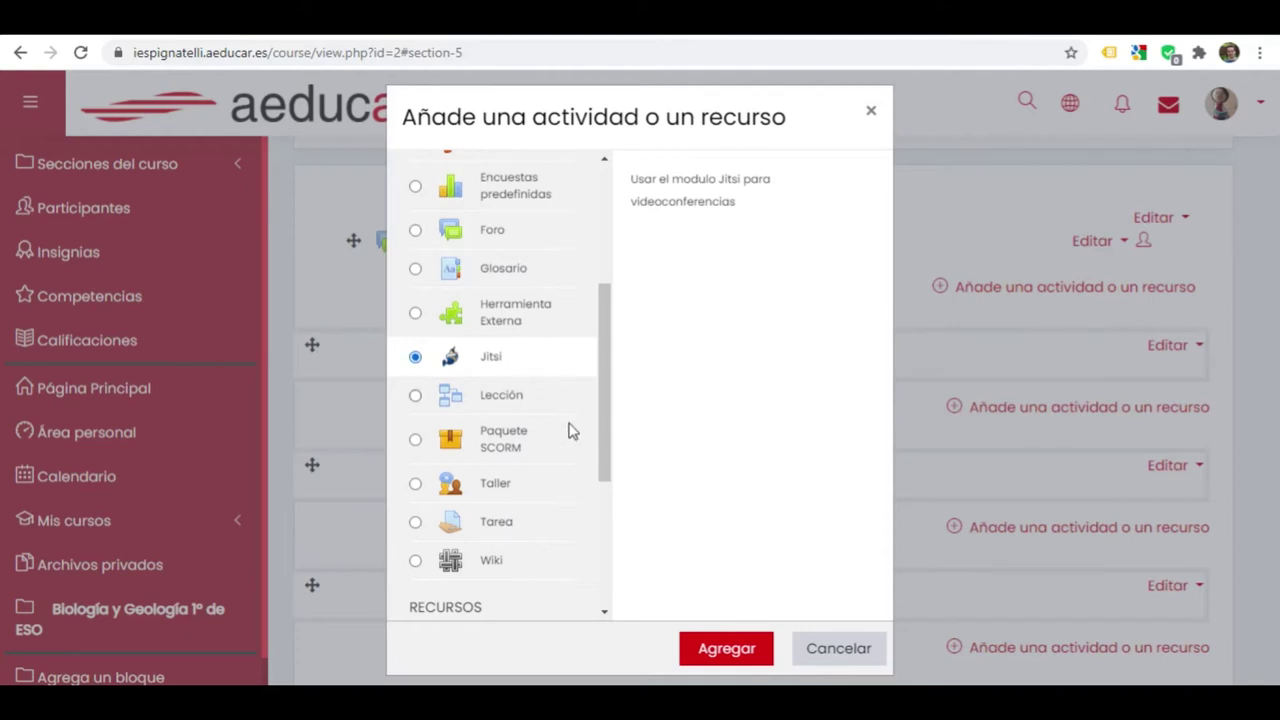
pyautogui.click(703, 648)
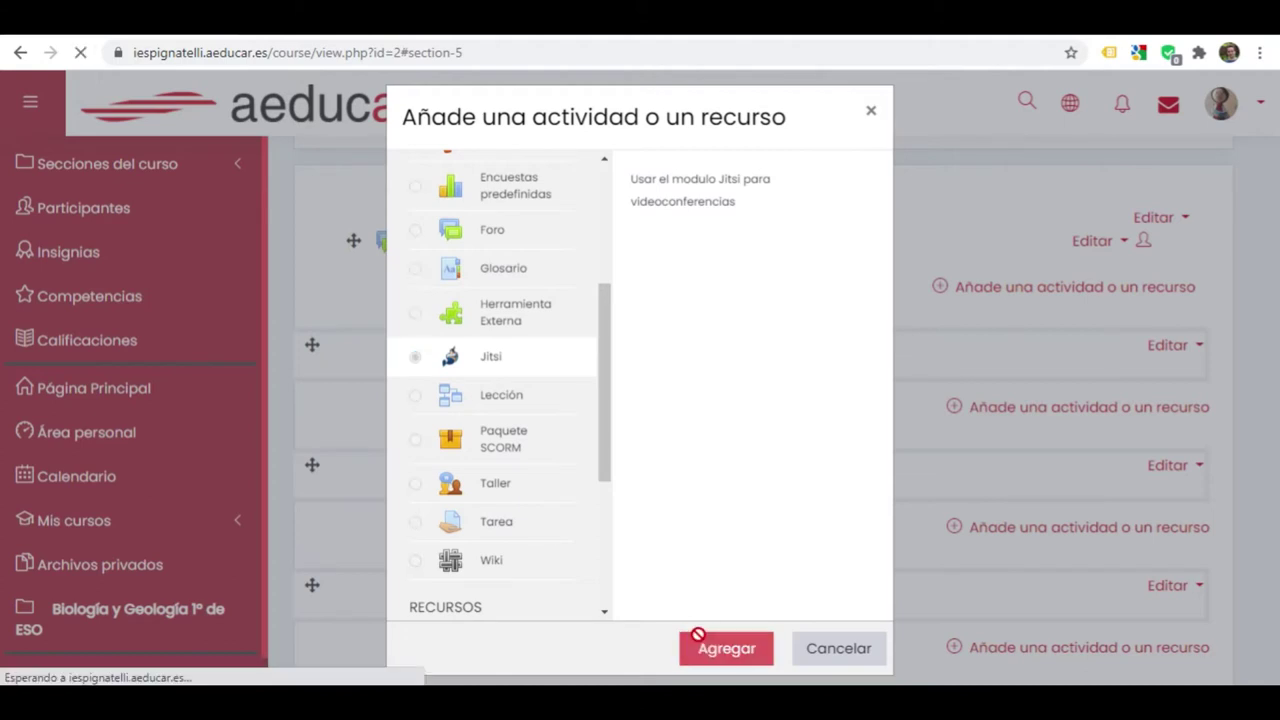
pyautogui.click(619, 471)
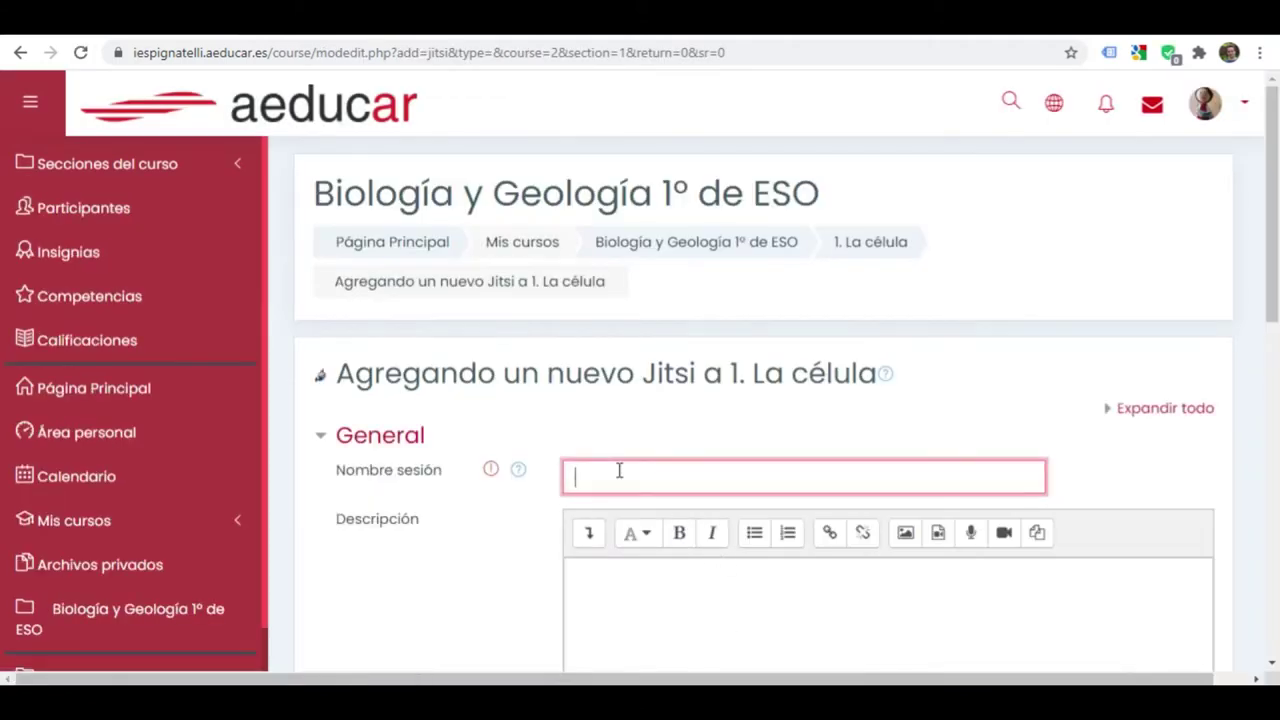
pyautogui.write('Vide')
pyautogui.write('oconferencia d')
pyautogui.write('ia ')
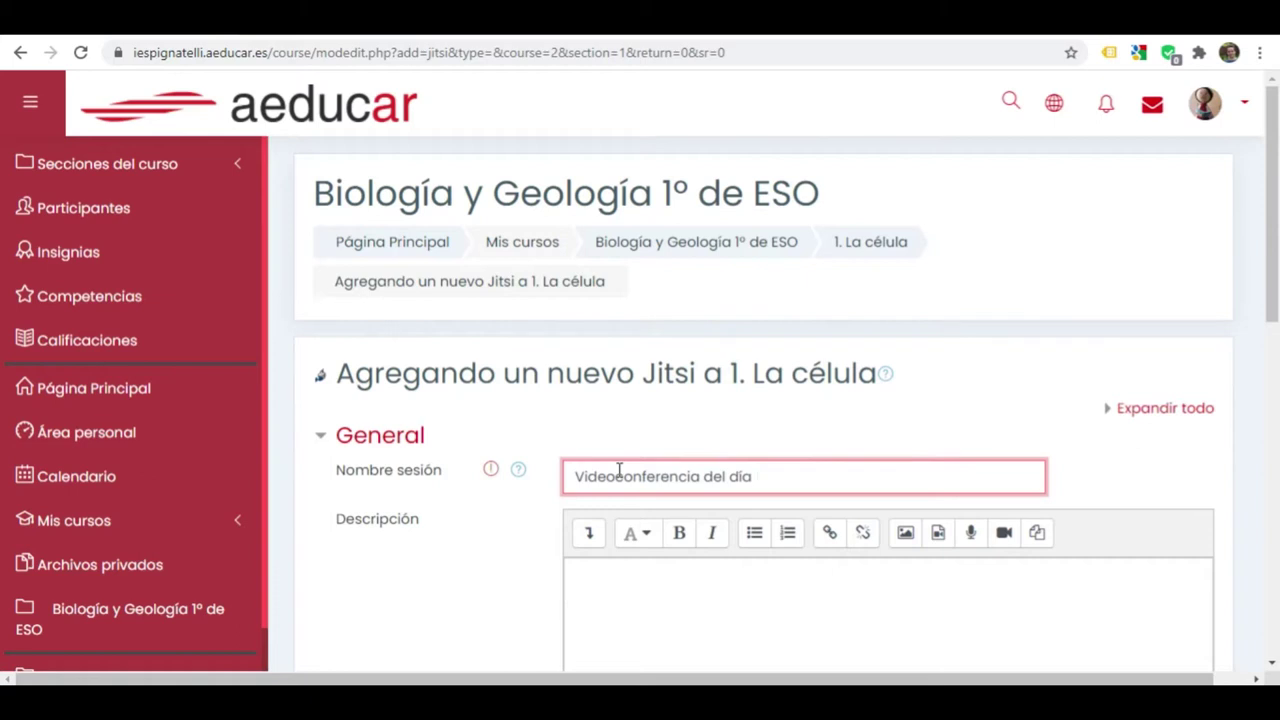
pyautogui.write('4')
# Enter "Hablaremos de la célula." as the description of the Jitsi activity
pyautogui.scroll(-2, 619, 470)
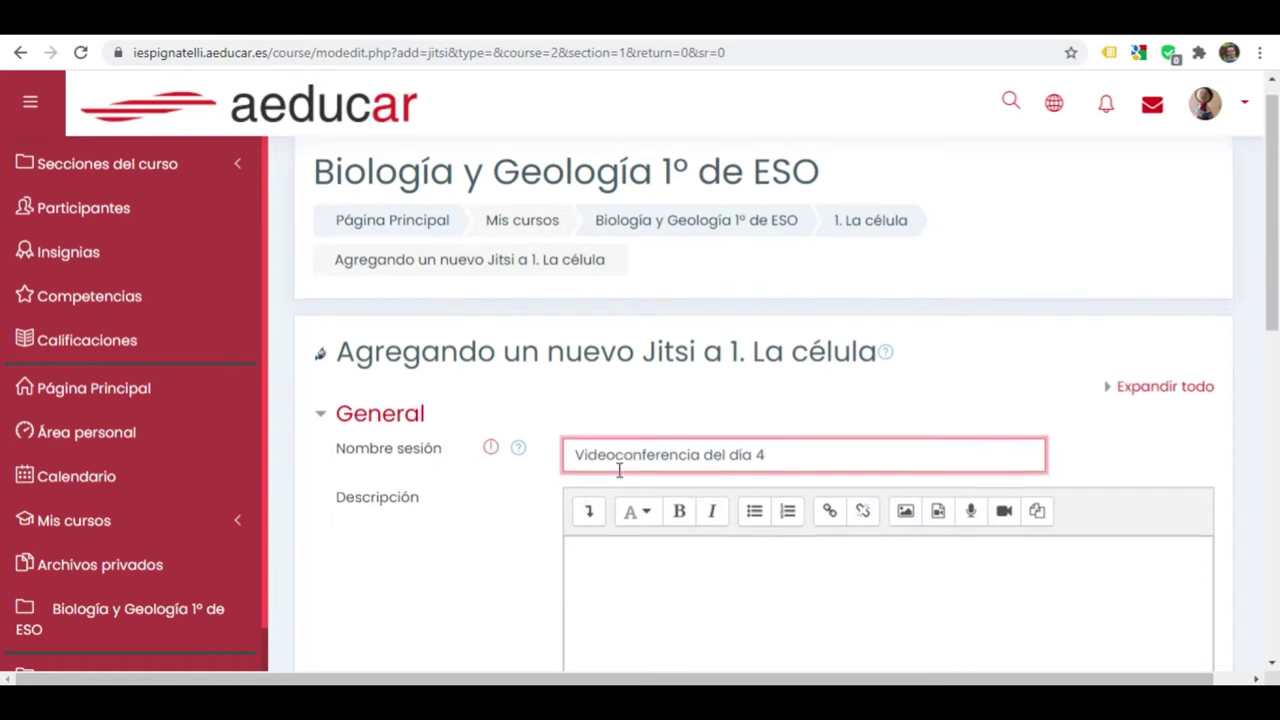
pyautogui.click(646, 430)
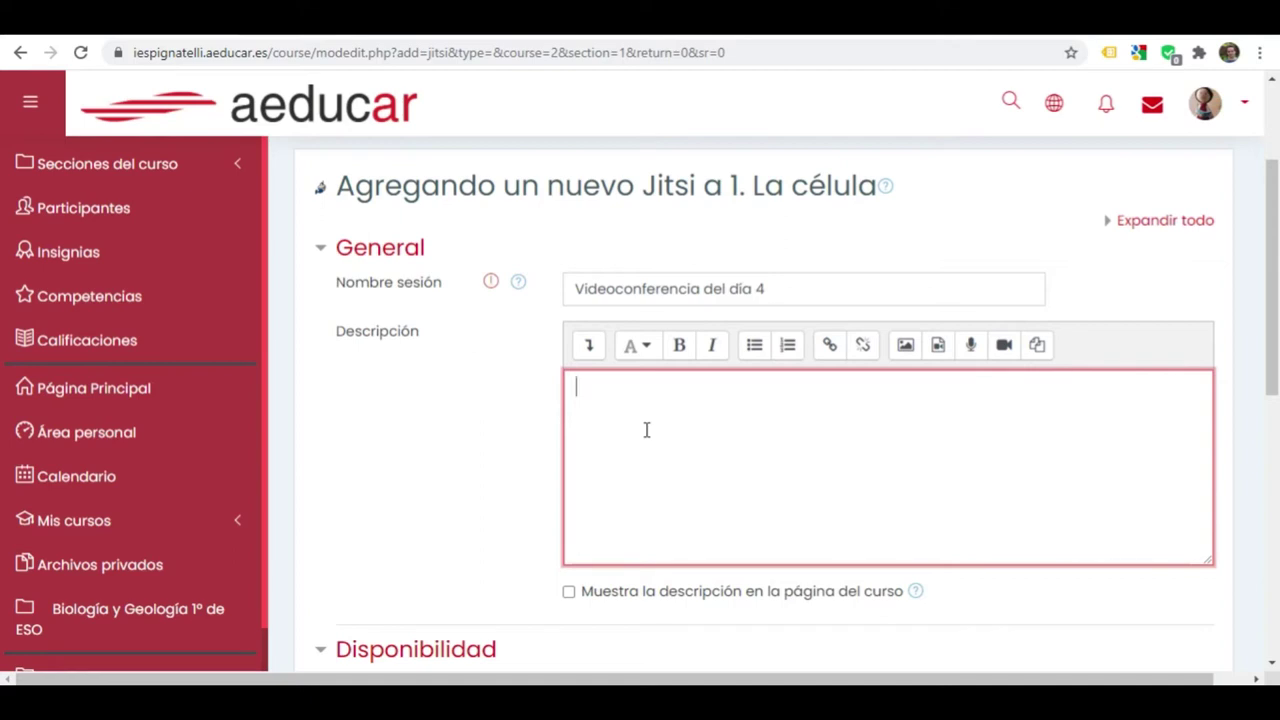
pyautogui.write('Hablaremos de la célula.')
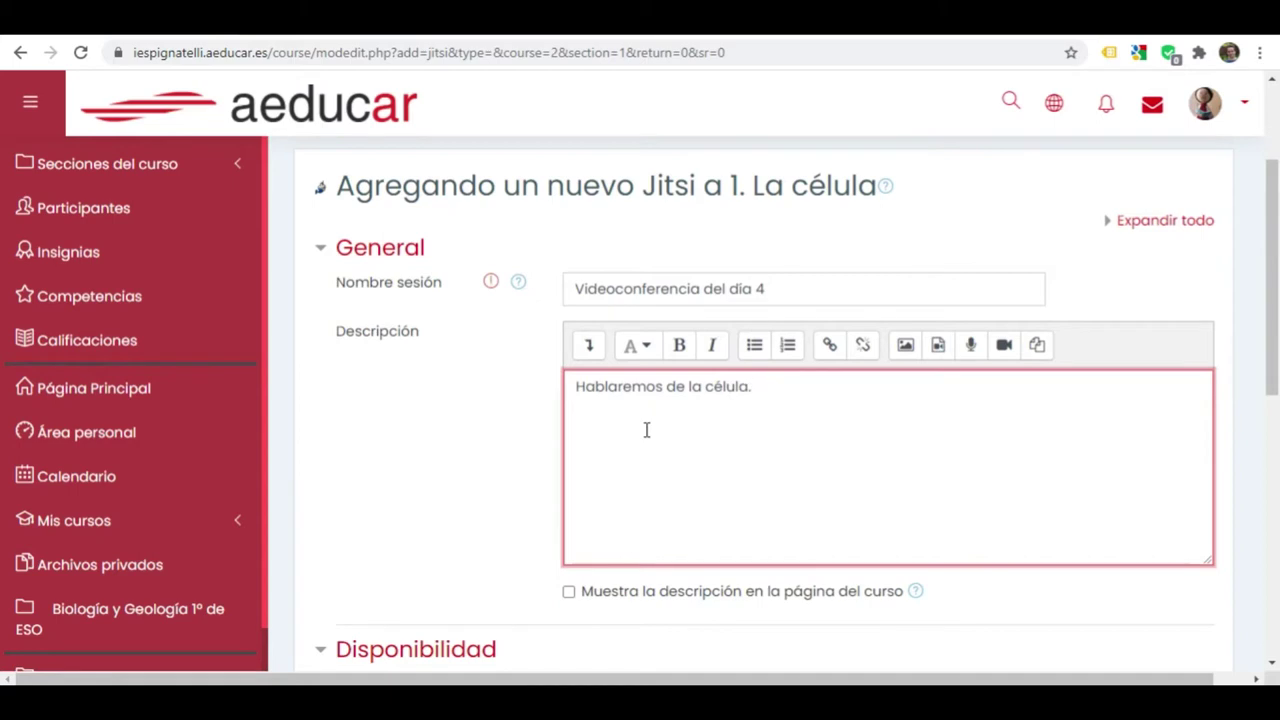
# Leave the videoconference start time disabled and save the Jitsi activity, returning to the course
pyautogui.scroll(-4, 646, 430)
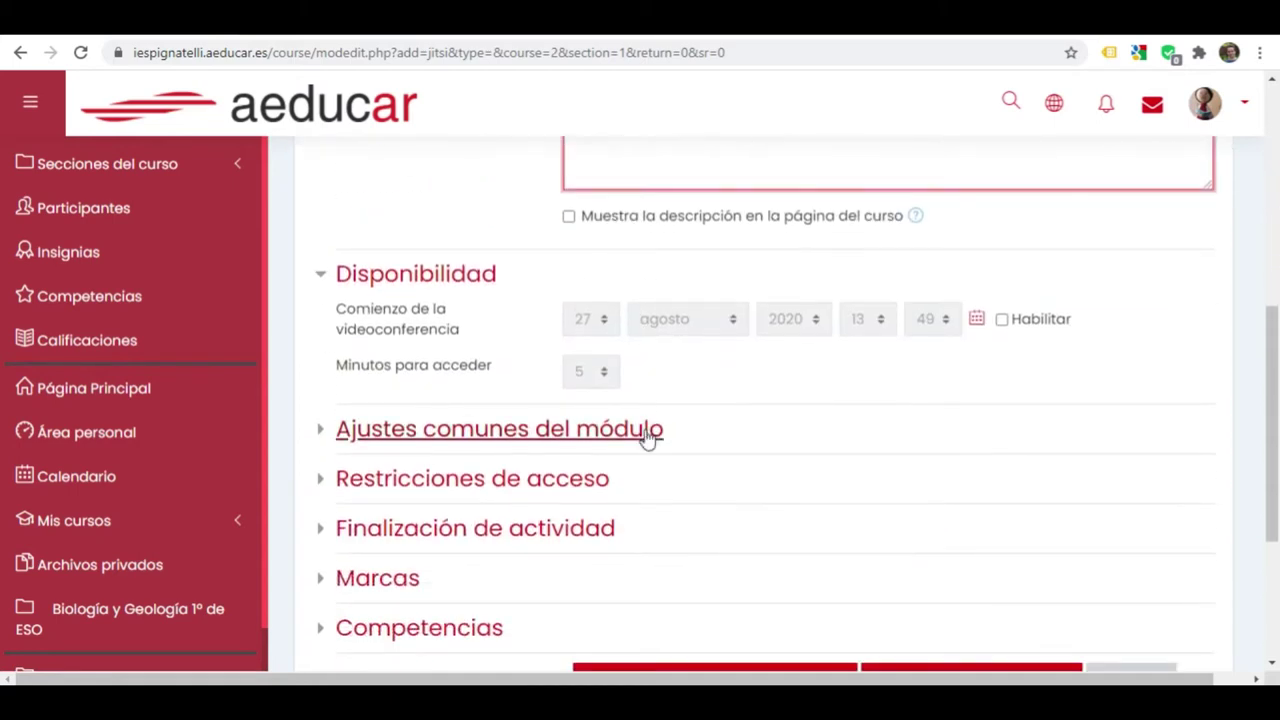
pyautogui.click(1002, 320)
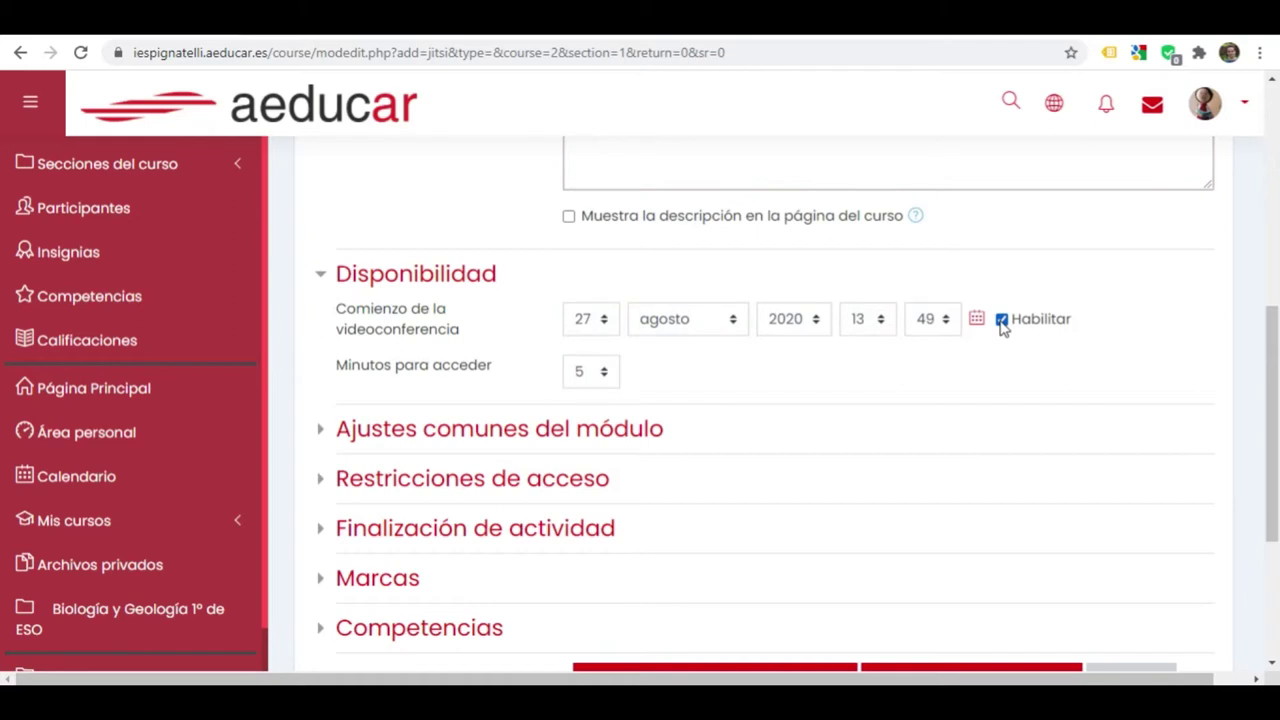
pyautogui.click(1002, 320)
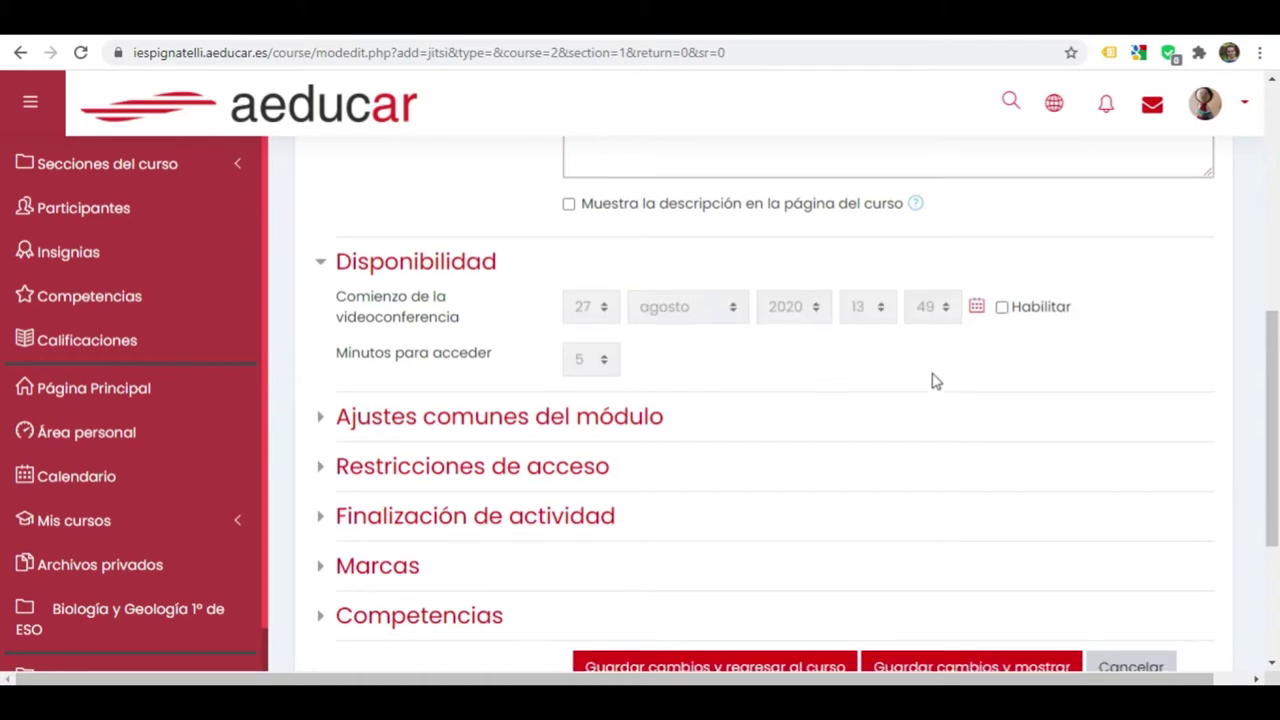
pyautogui.scroll(-1, 740, 350)
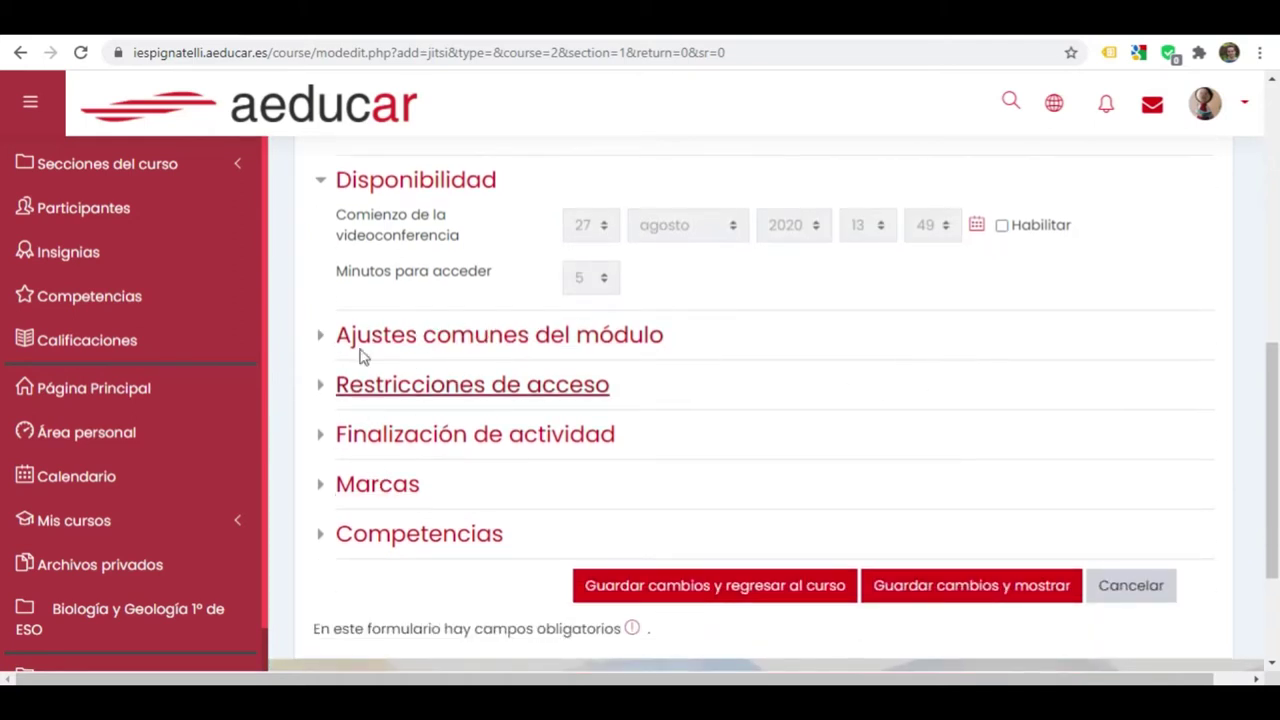
pyautogui.scroll(-1, 766, 531)
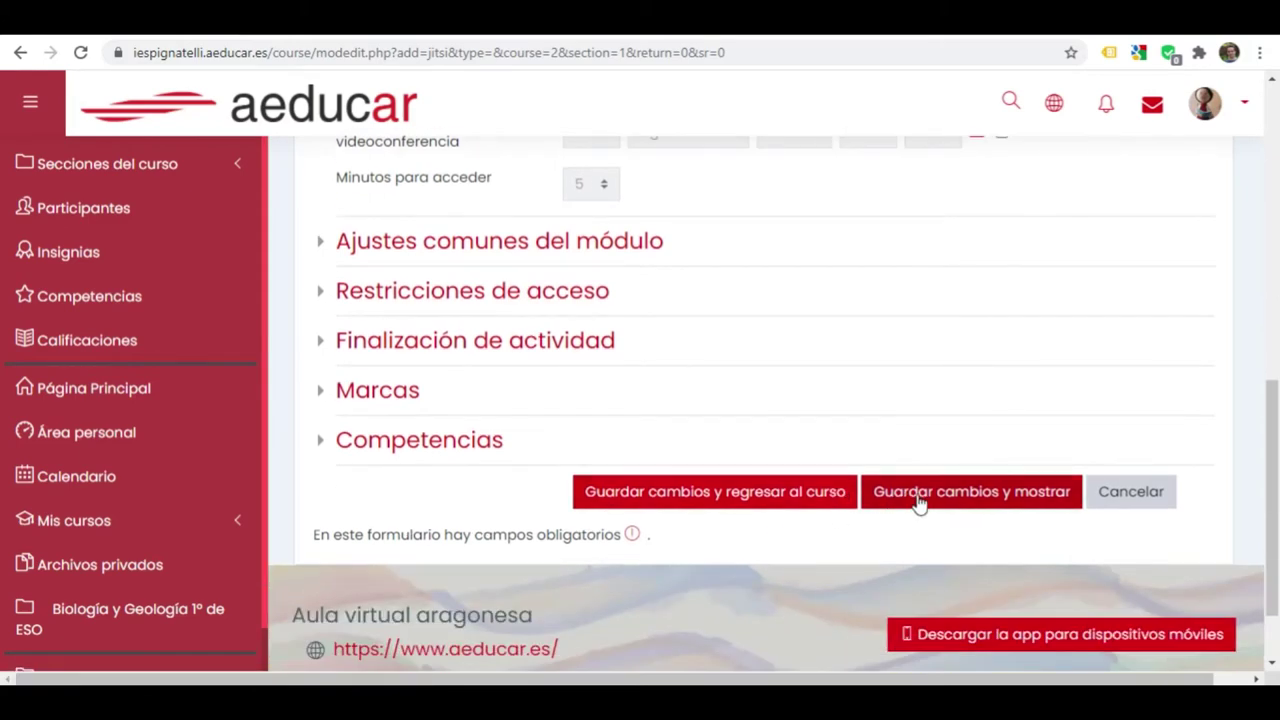
pyautogui.click(834, 500)
# Open "Videoconferencia del día 4", access its video session to check it, and return to the course page
pyautogui.scroll(2, 830, 505)
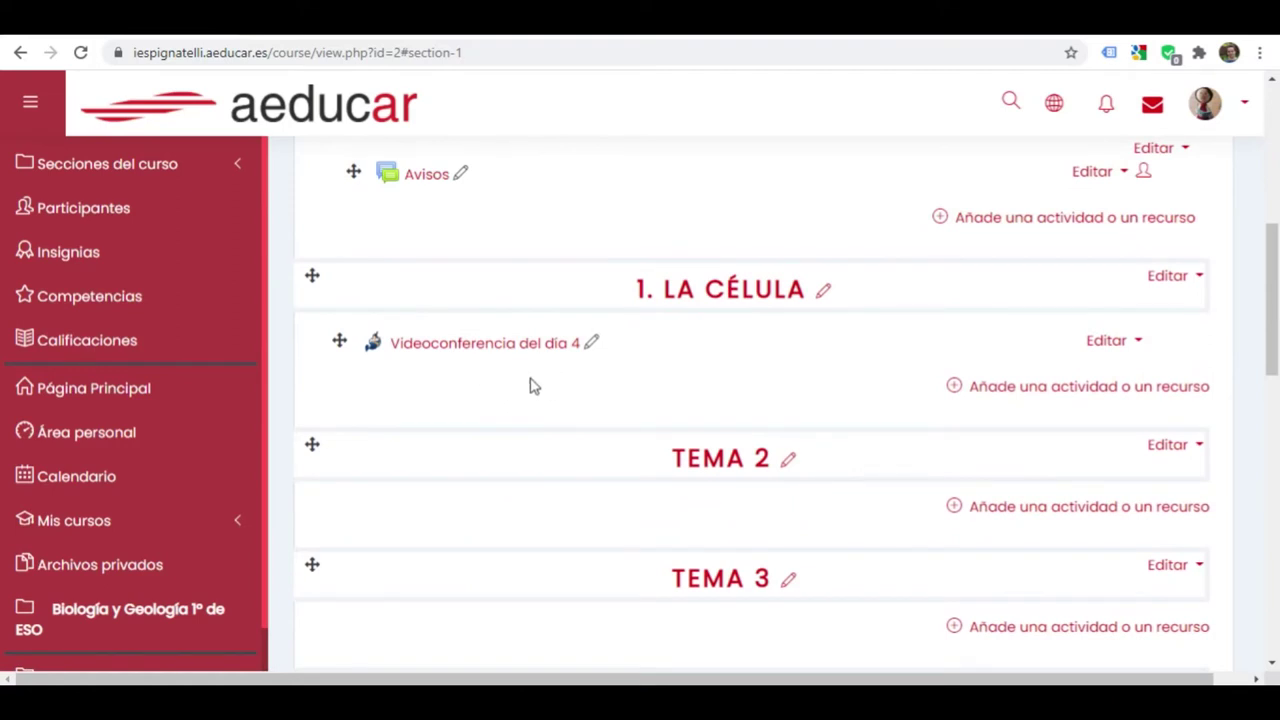
pyautogui.click(500, 345)
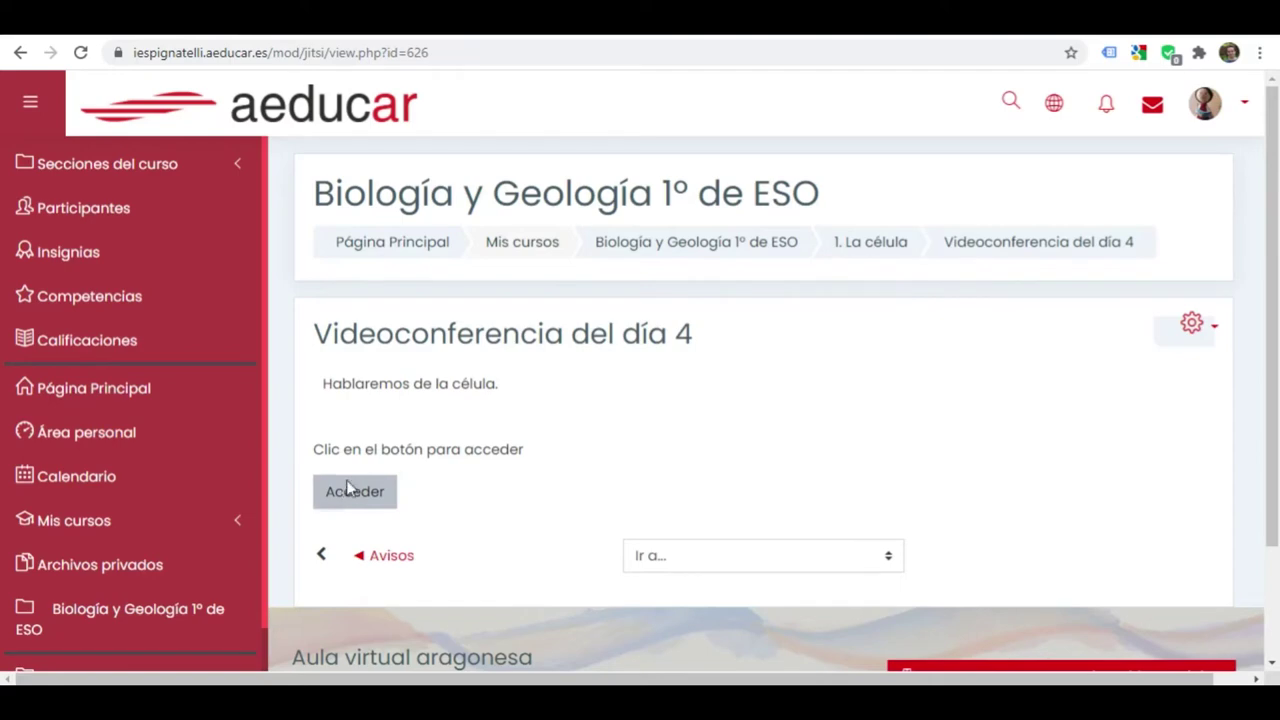
pyautogui.click(349, 490)
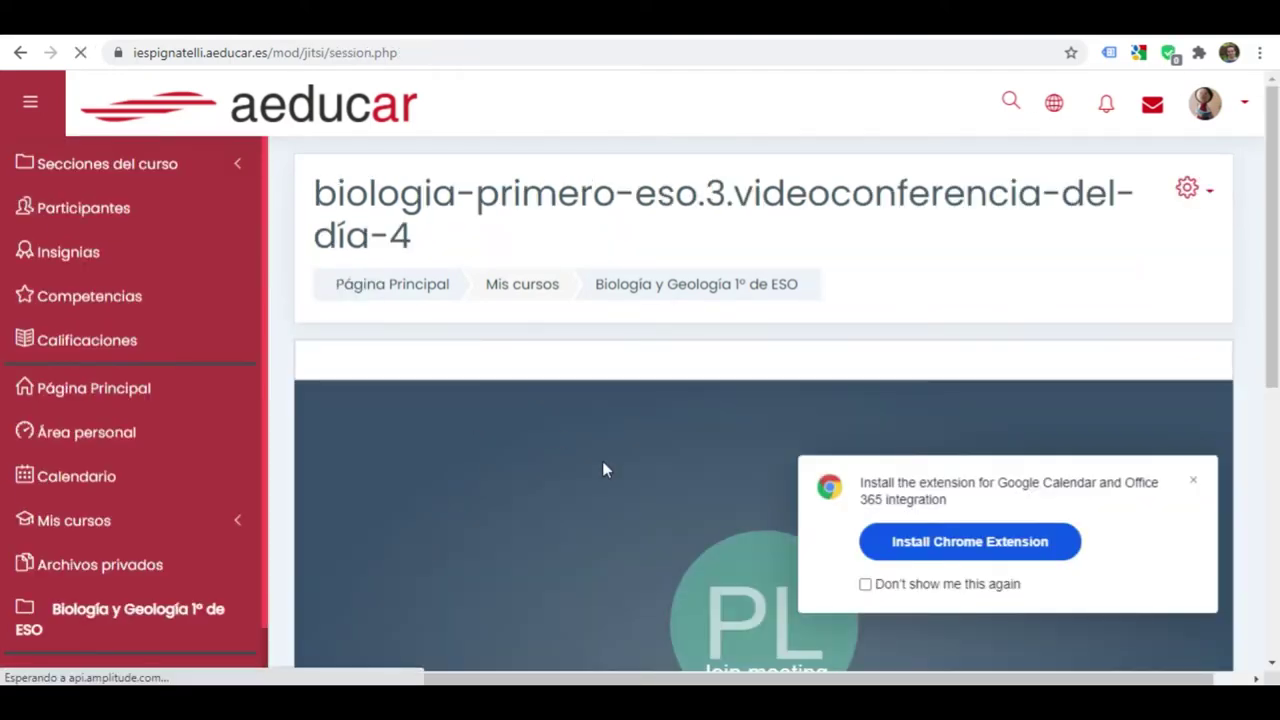
pyautogui.scroll(-2, 602, 461)
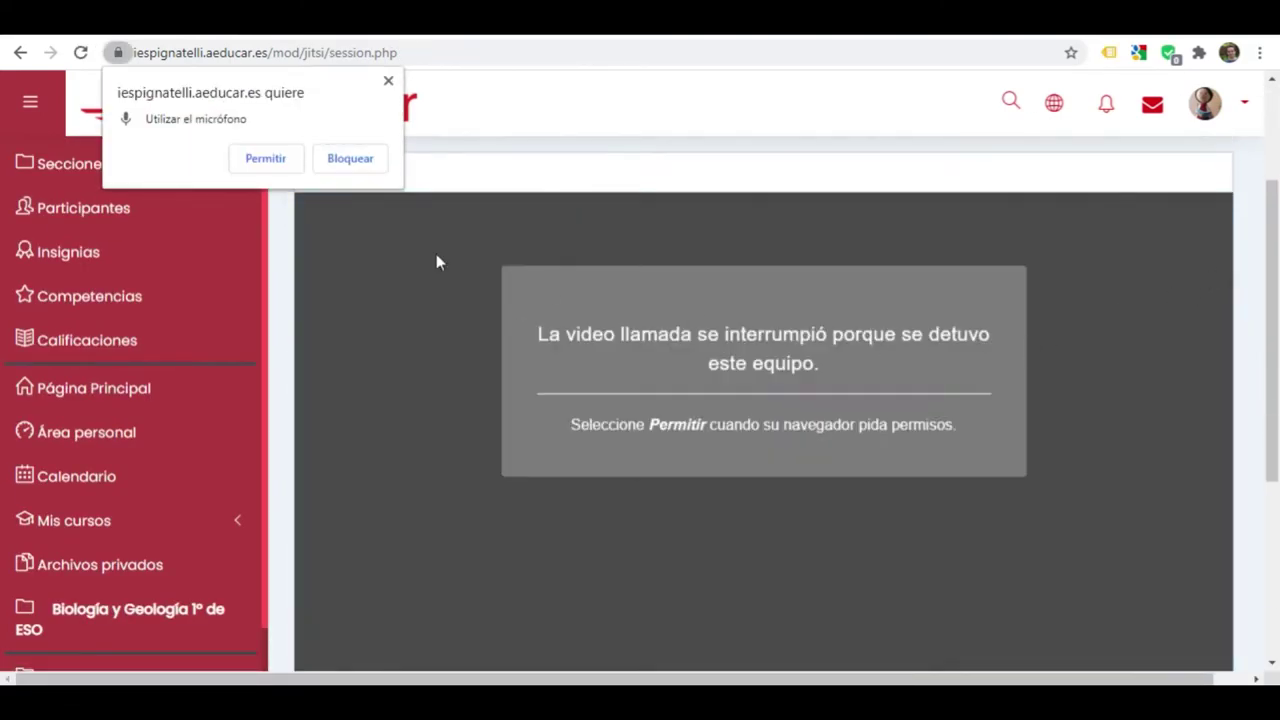
pyautogui.click(20, 52)
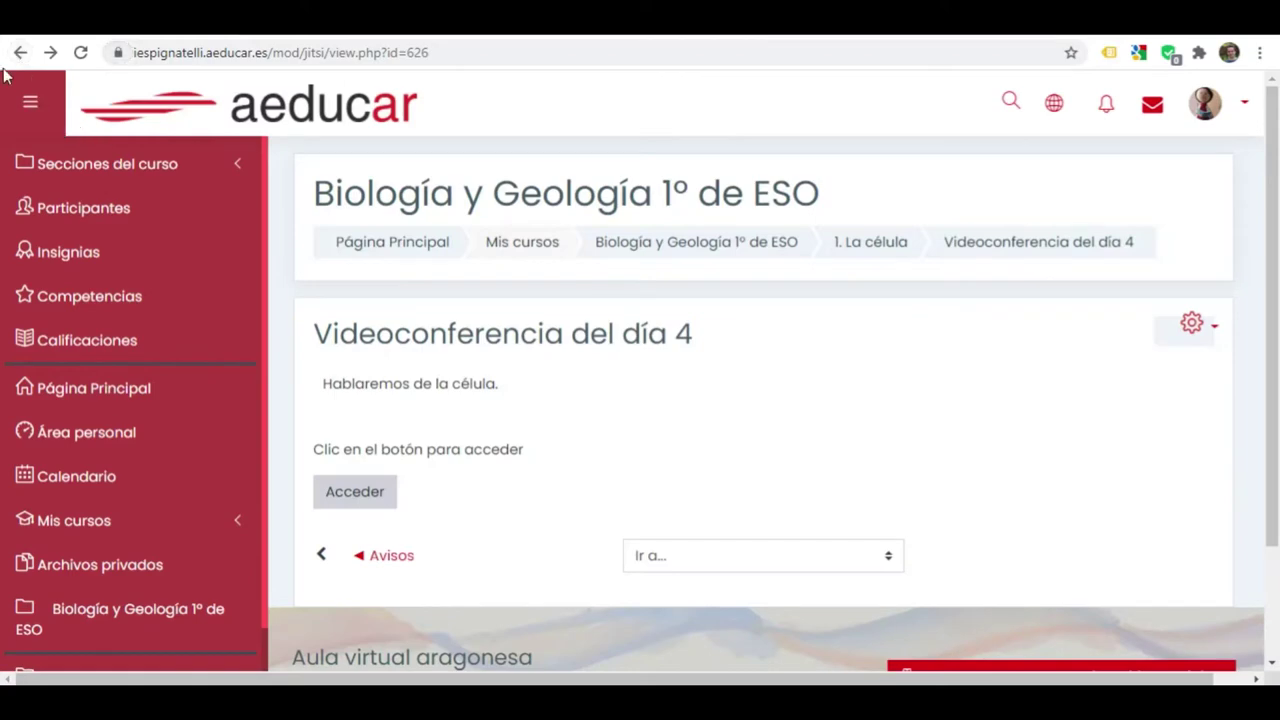
pyautogui.click(20, 52)
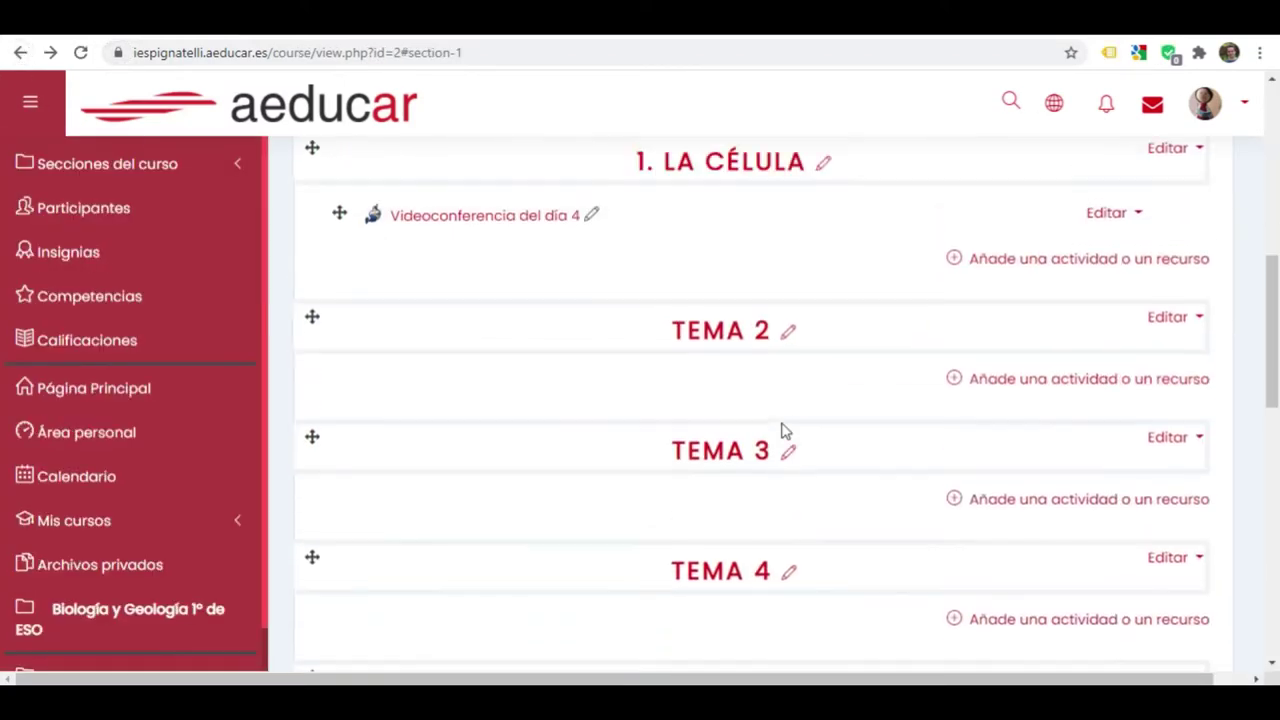
# Start adding a Página resource to the section "1. La célula"
pyautogui.scroll(2, 783, 430)
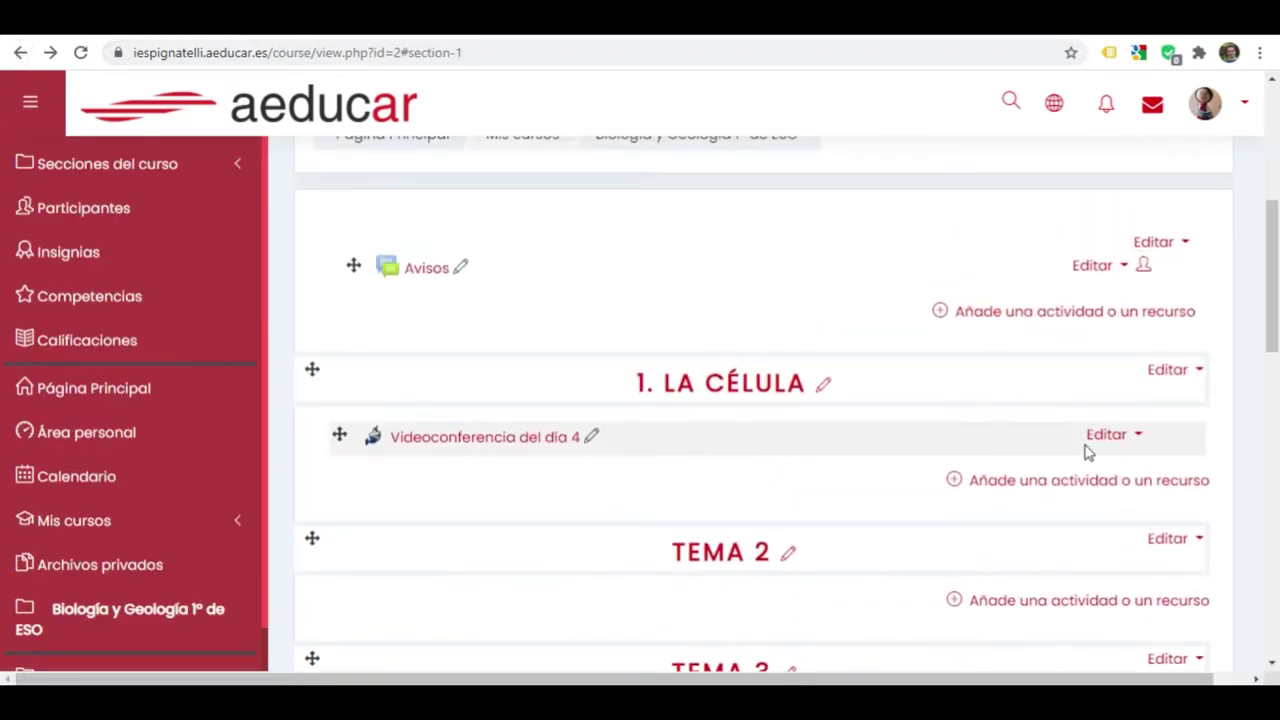
pyautogui.click(986, 481)
pyautogui.moveTo(606, 337); pyautogui.dragTo(605, 402)
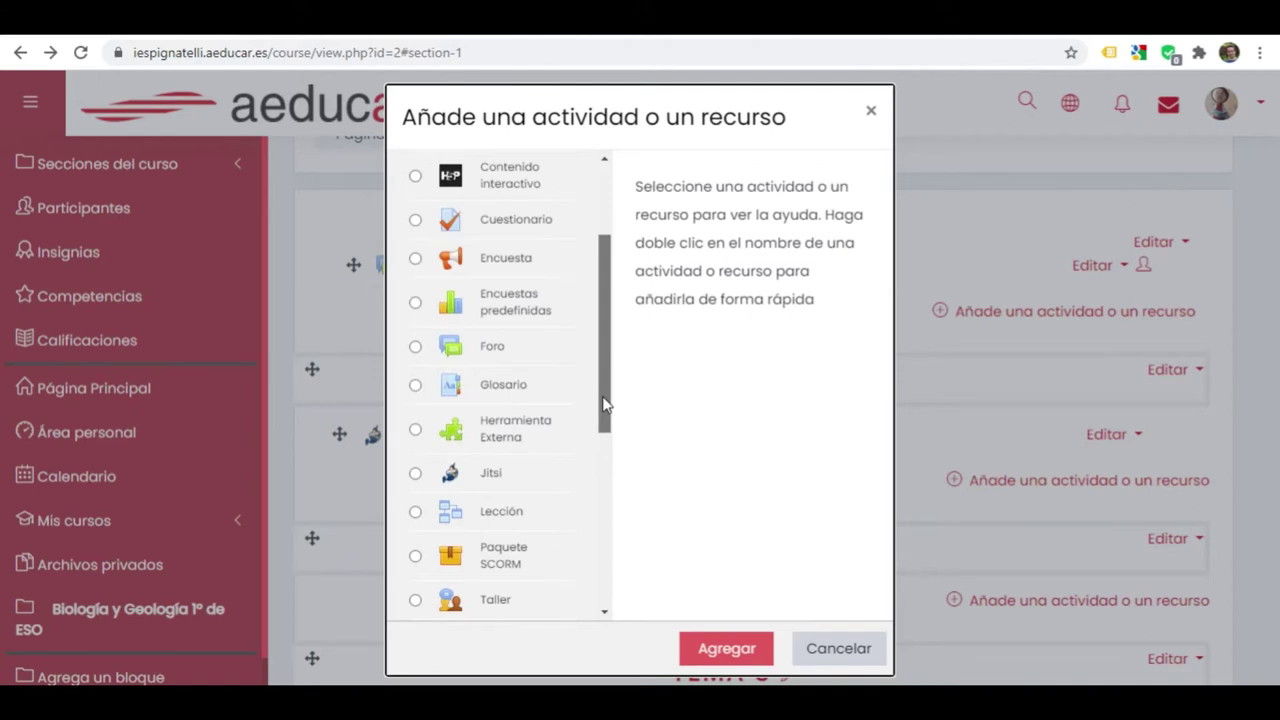
pyautogui.moveTo(605, 402); pyautogui.dragTo(599, 540)
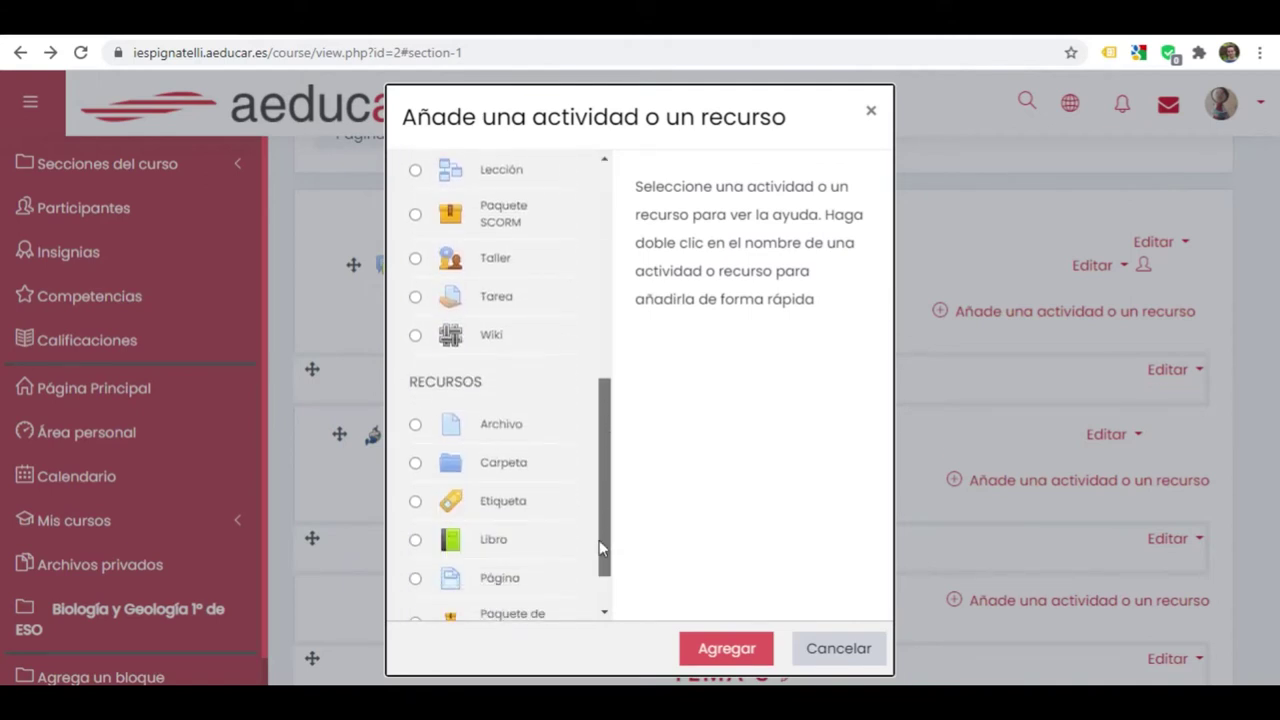
pyautogui.moveTo(599, 540); pyautogui.dragTo(598, 563)
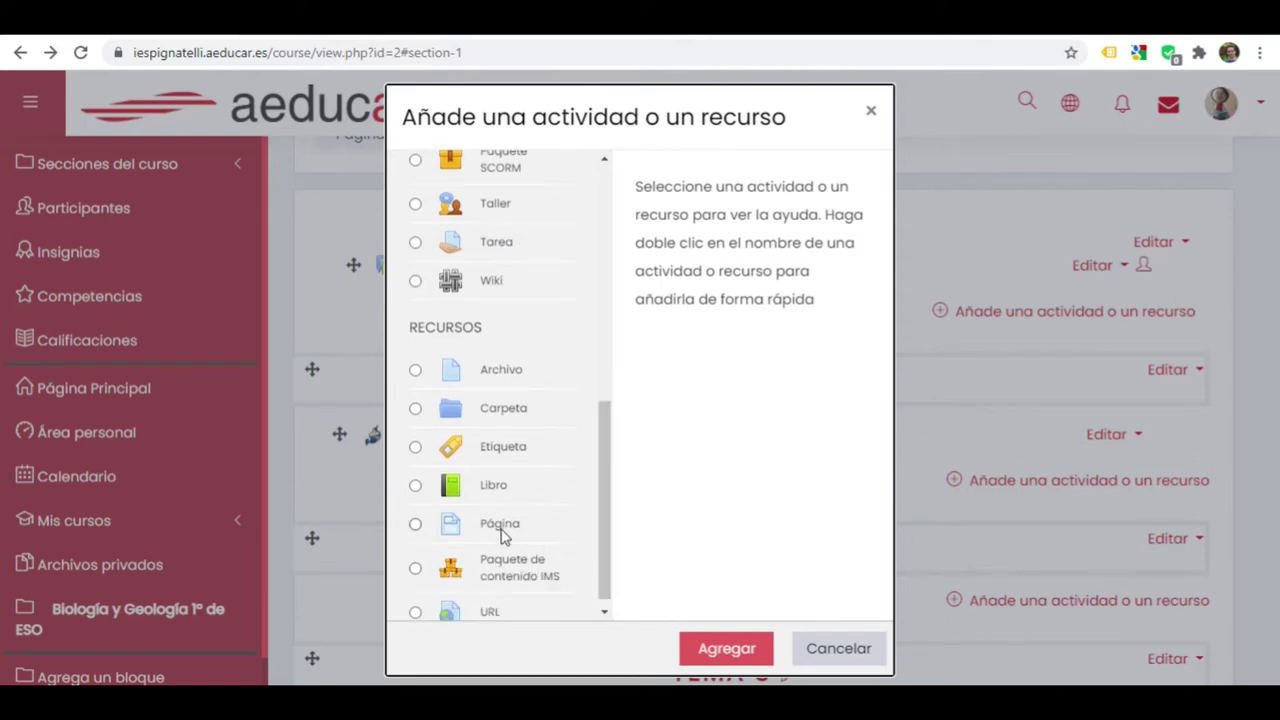
pyautogui.click(415, 524)
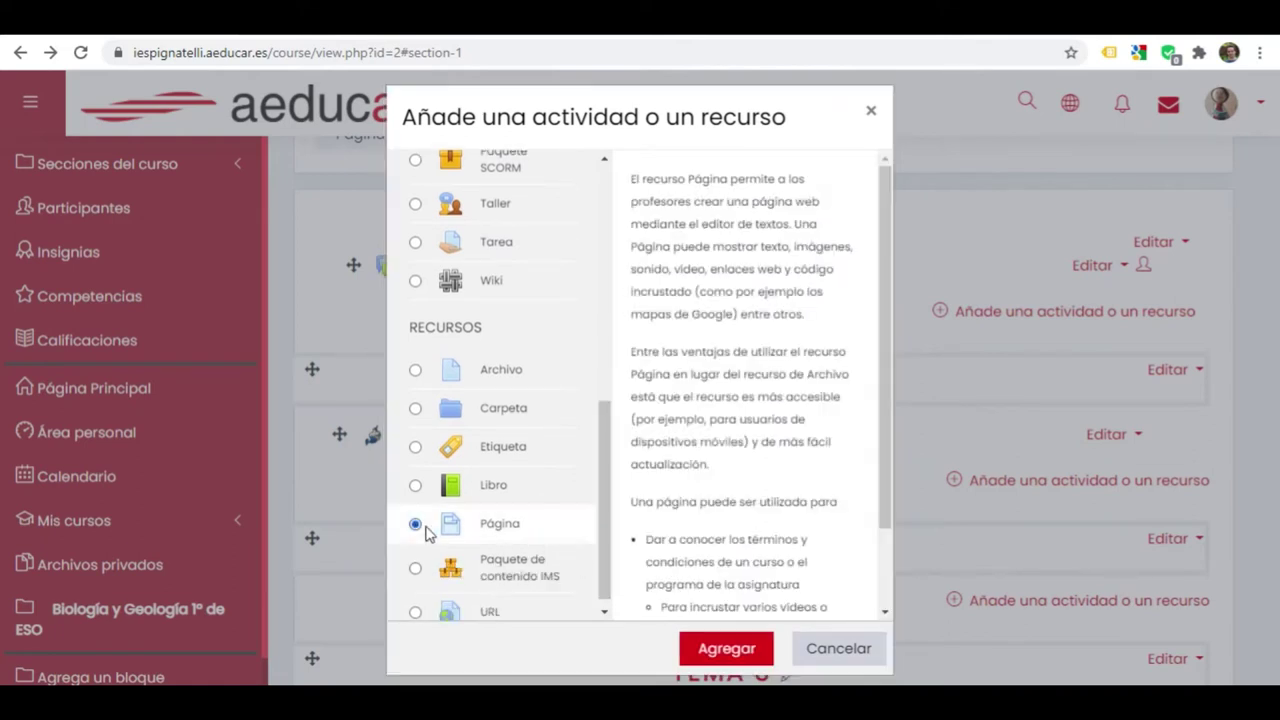
pyautogui.click(726, 649)
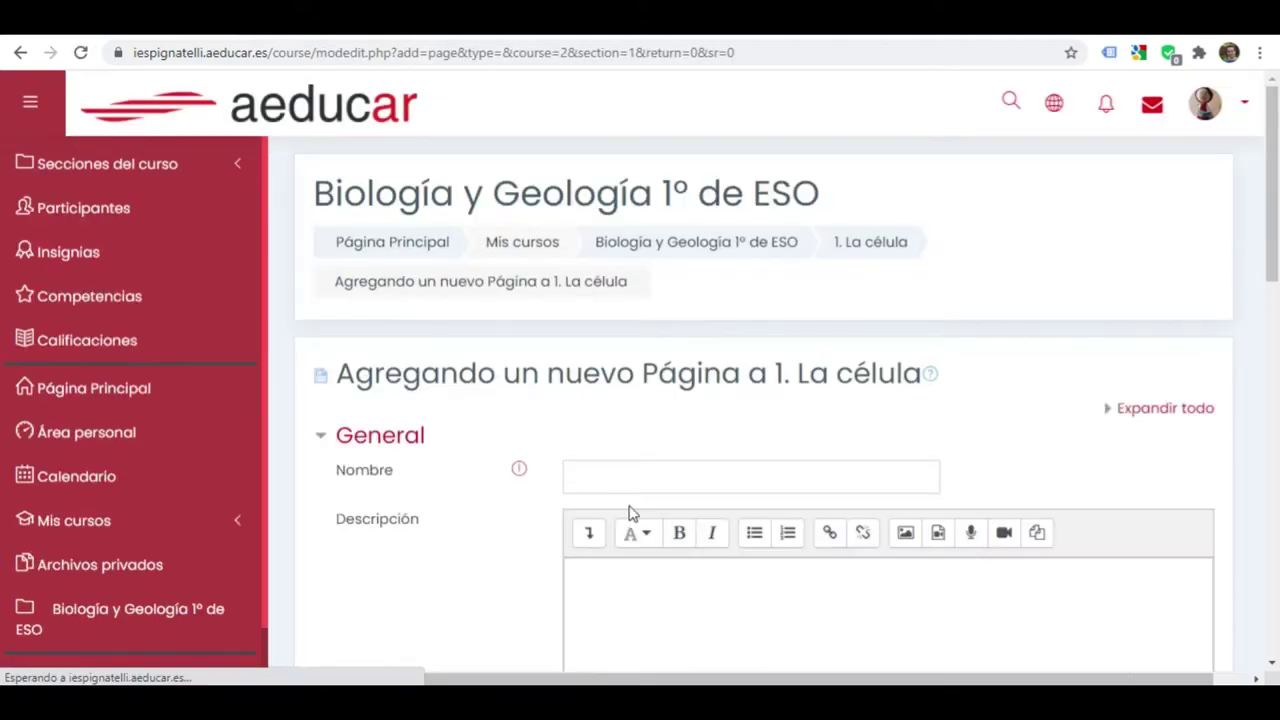
# Name the new Página resource "La célula eucariota"
pyautogui.click(626, 487)
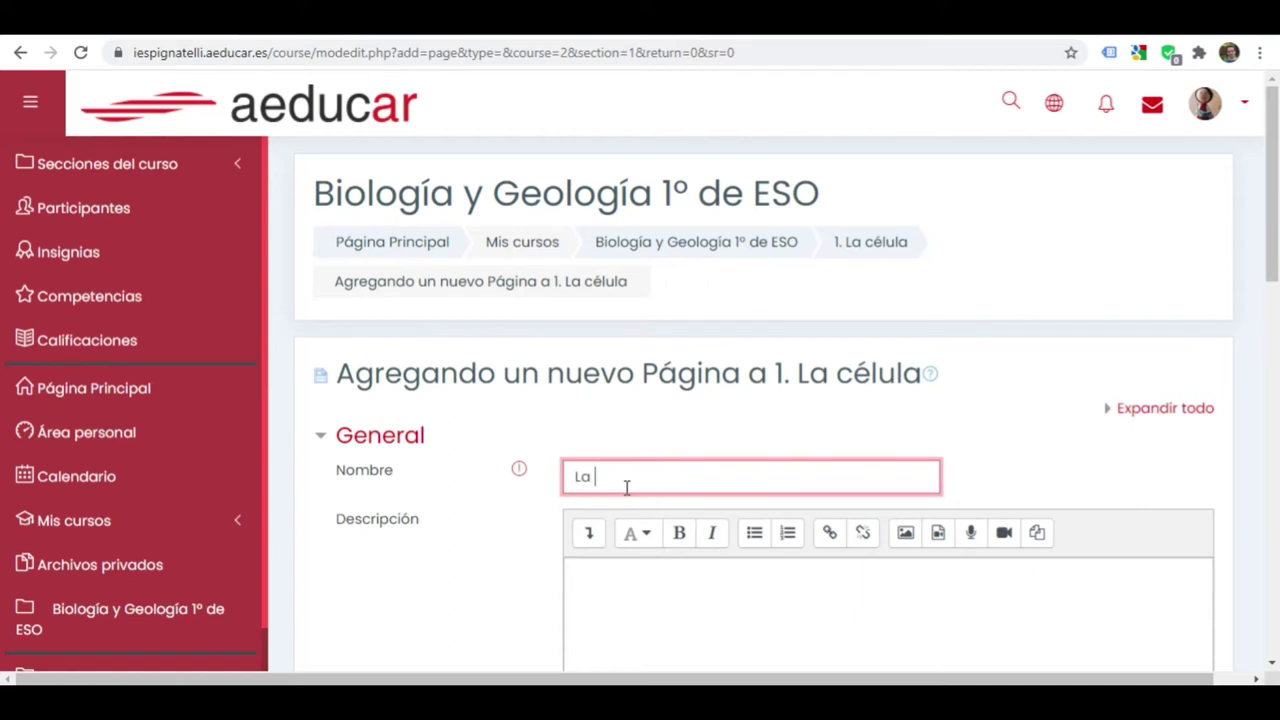
pyautogui.write('La célula eucariota')
pyautogui.scroll(-5, 628, 484)
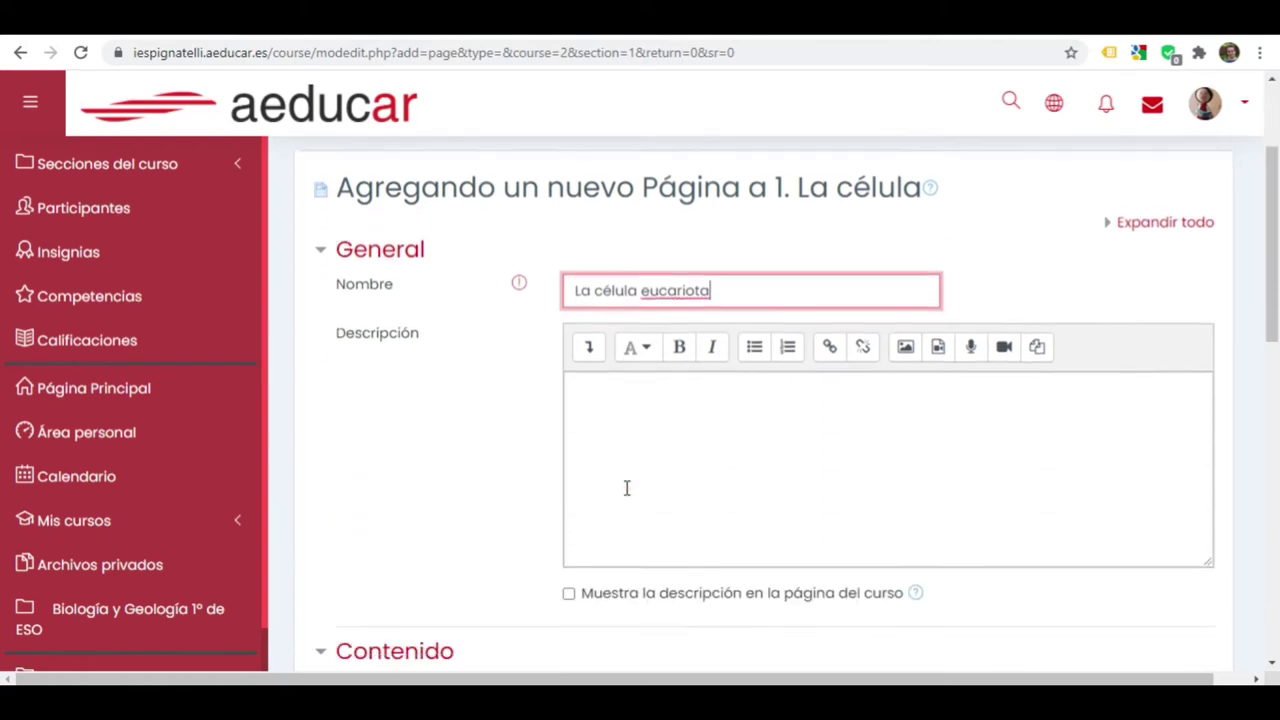
# Enter a short placeholder text as the description of the "La célula eucariota" page
pyautogui.scroll(-3, 631, 424)
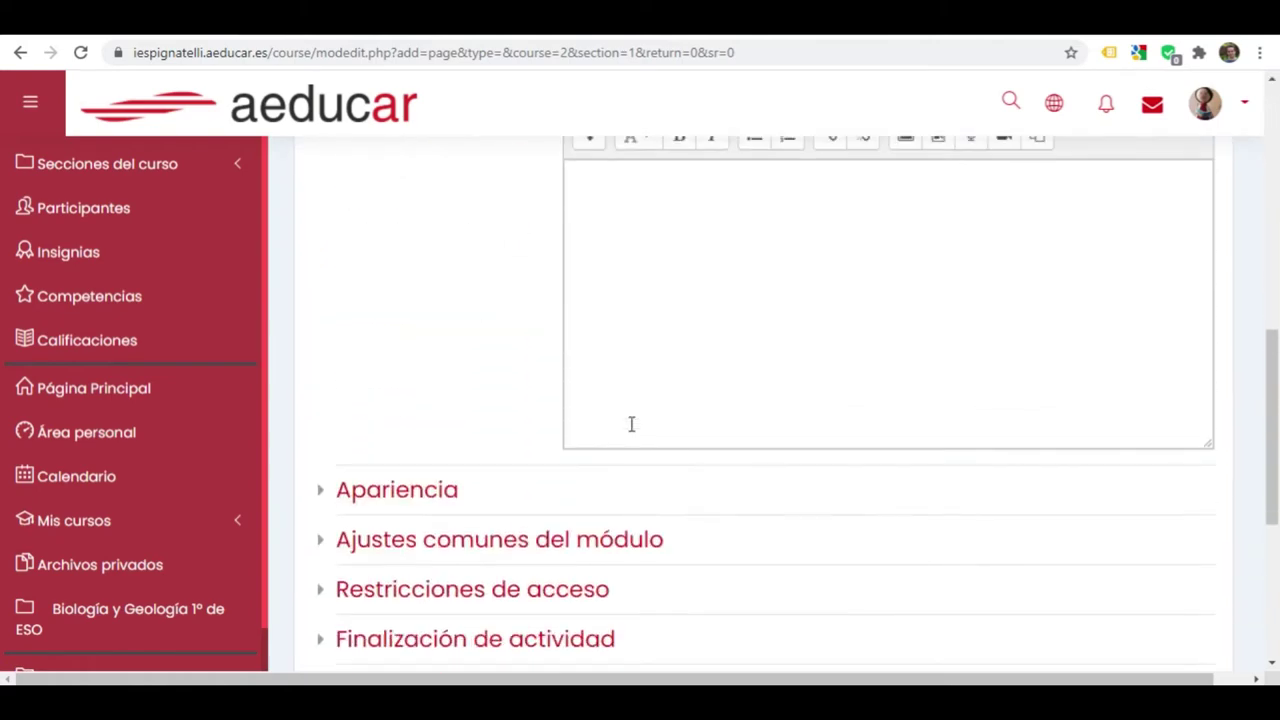
pyautogui.scroll(8, 631, 428)
pyautogui.scroll(-2, 631, 428)
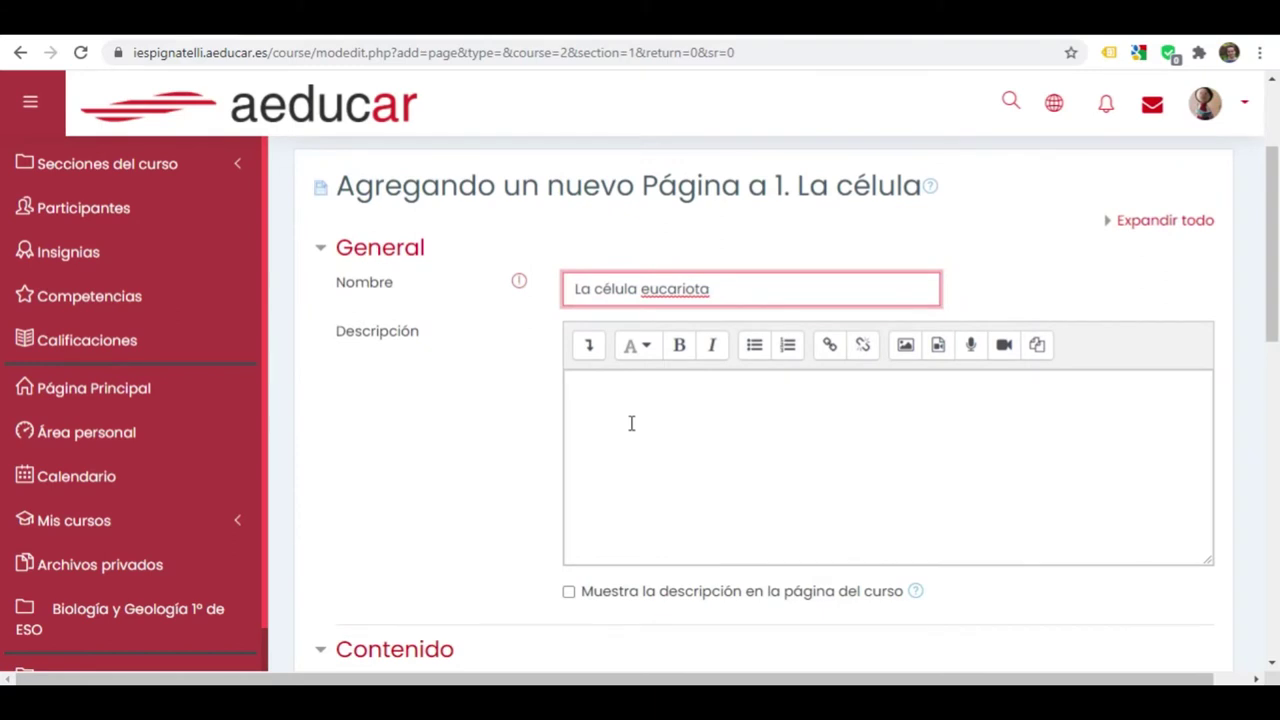
pyautogui.click(631, 424)
pyautogui.write('hol')
pyautogui.scroll(-3, 471, 394)
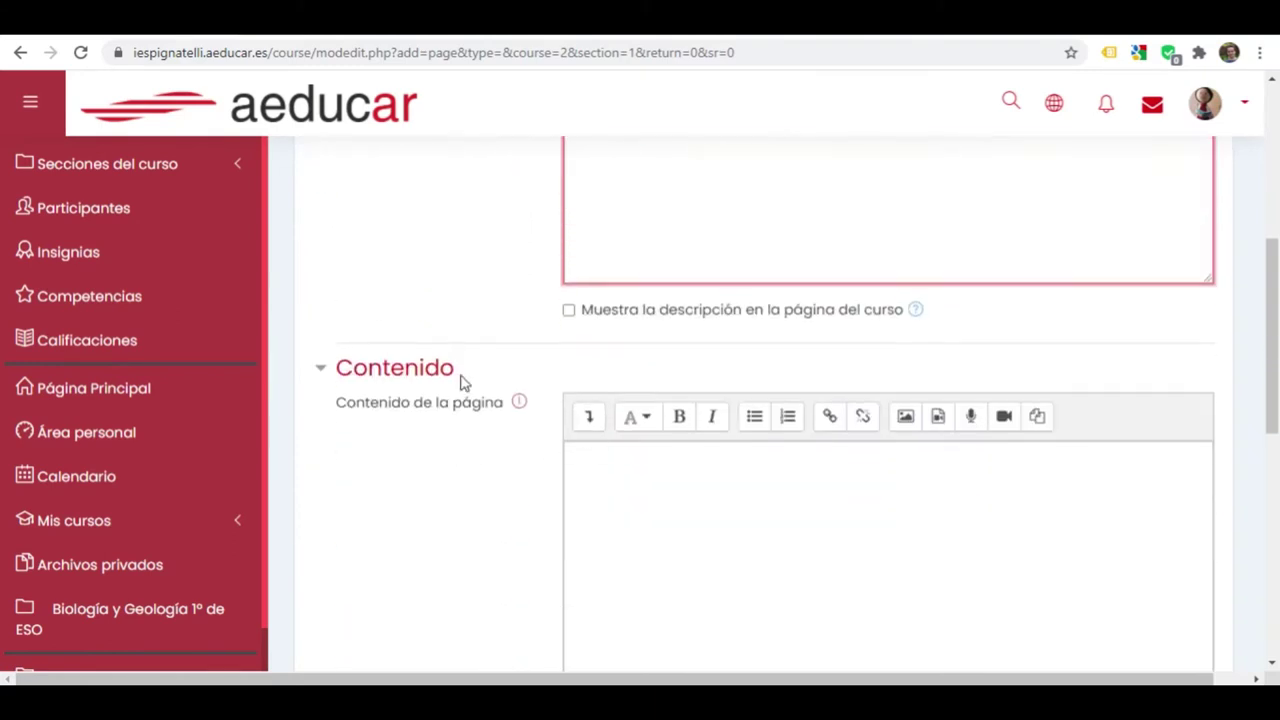
# Enter "gter" as placeholder page content and save the Página resource, returning to the course
pyautogui.click(763, 556)
pyautogui.write('glen')
pyautogui.scroll(-4, 751, 545)
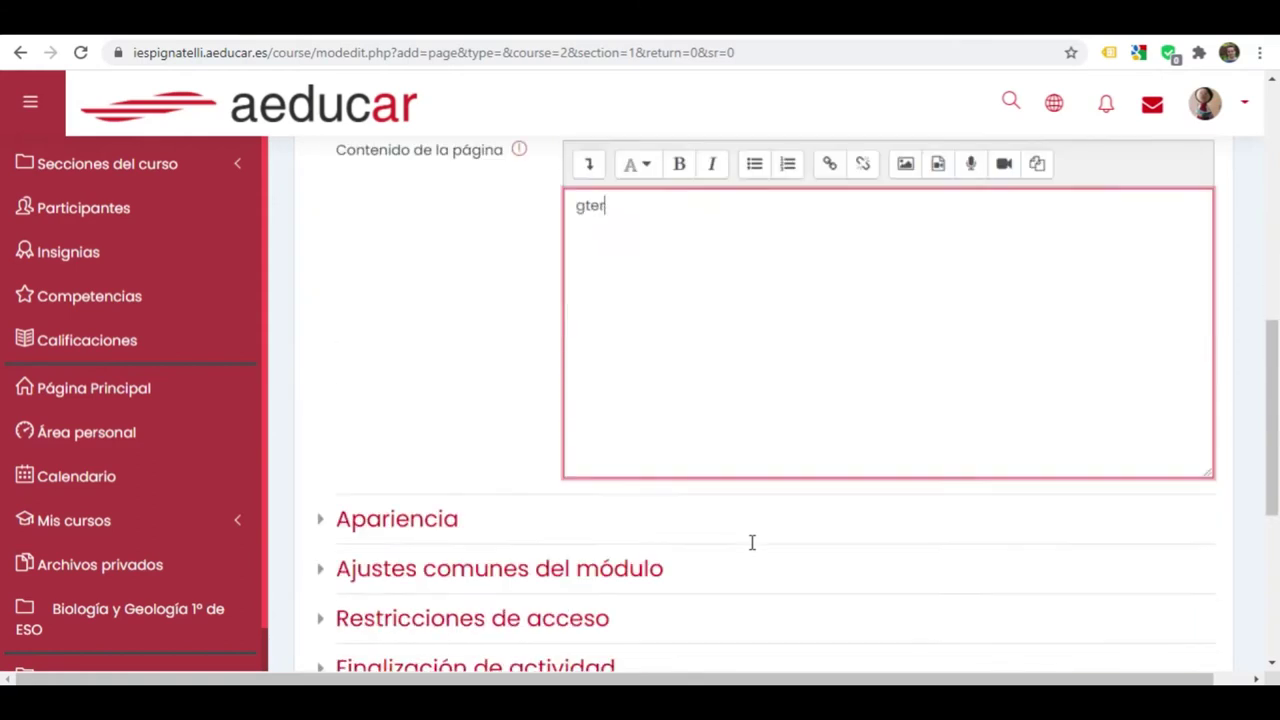
pyautogui.scroll(-3, 751, 546)
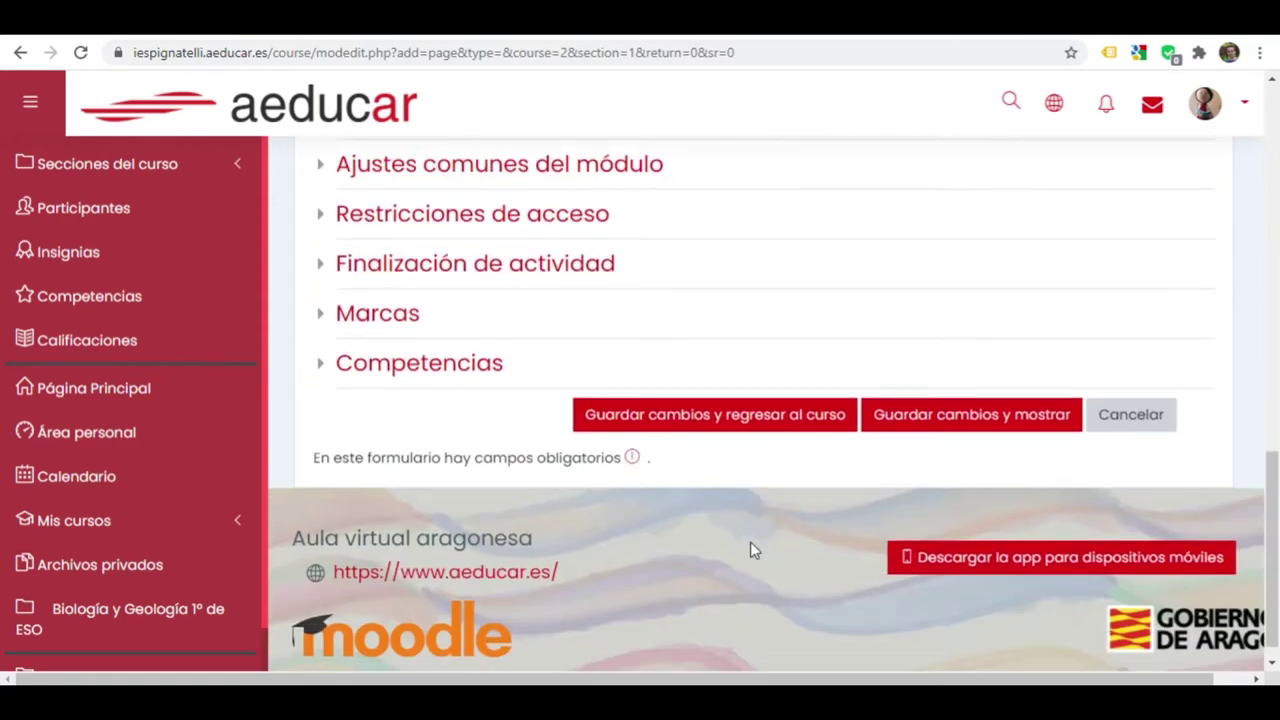
pyautogui.click(778, 427)
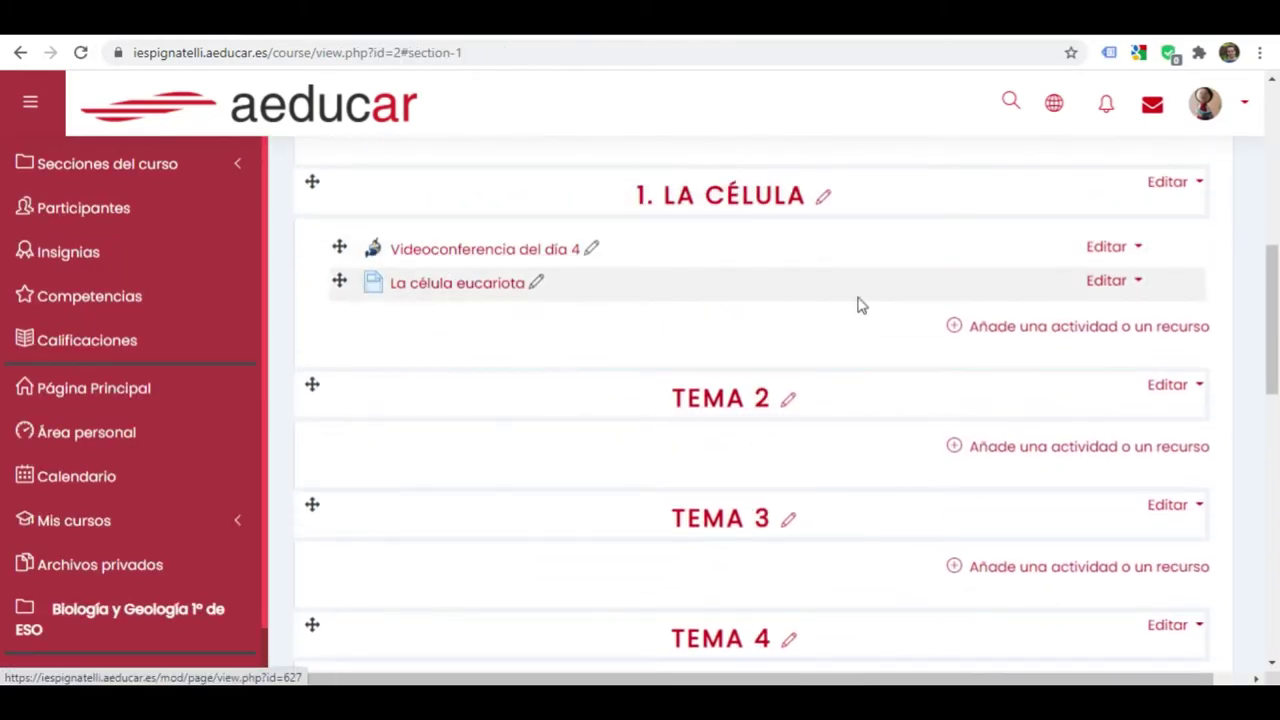
# Start adding a URL resource to the section "1. La célula"
pyautogui.click(1022, 326)
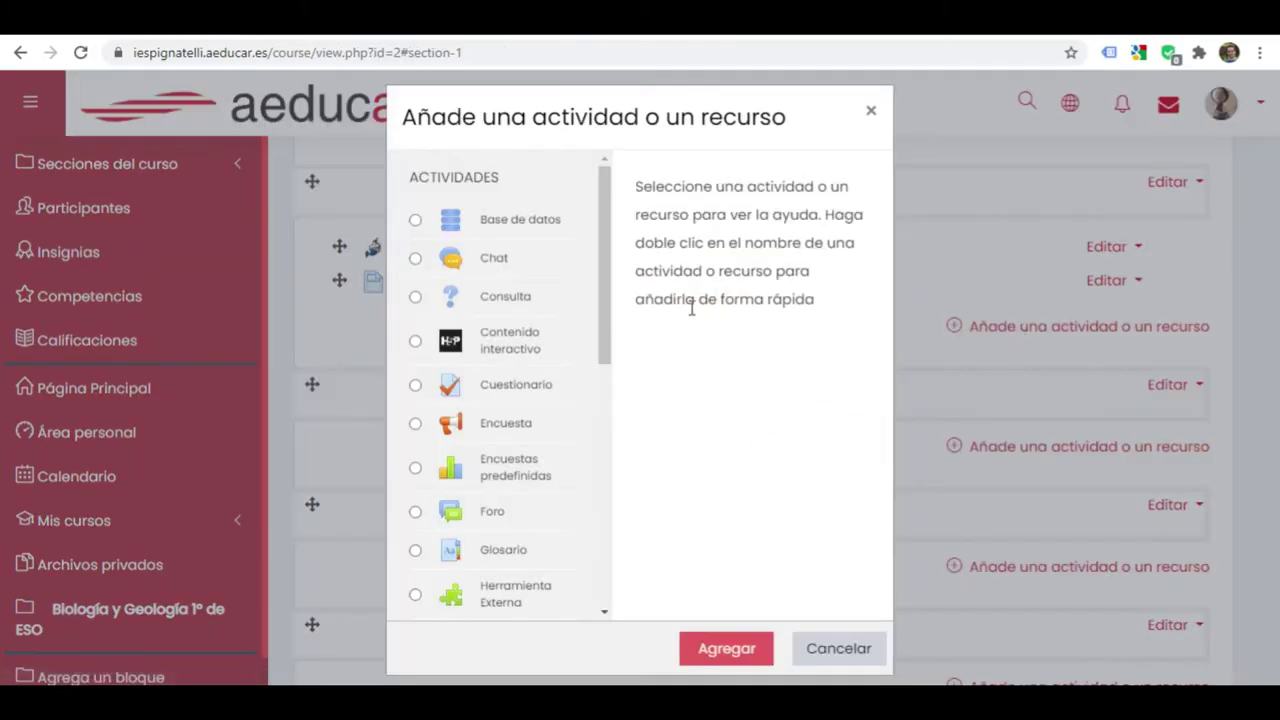
pyautogui.moveTo(608, 320); pyautogui.dragTo(596, 580)
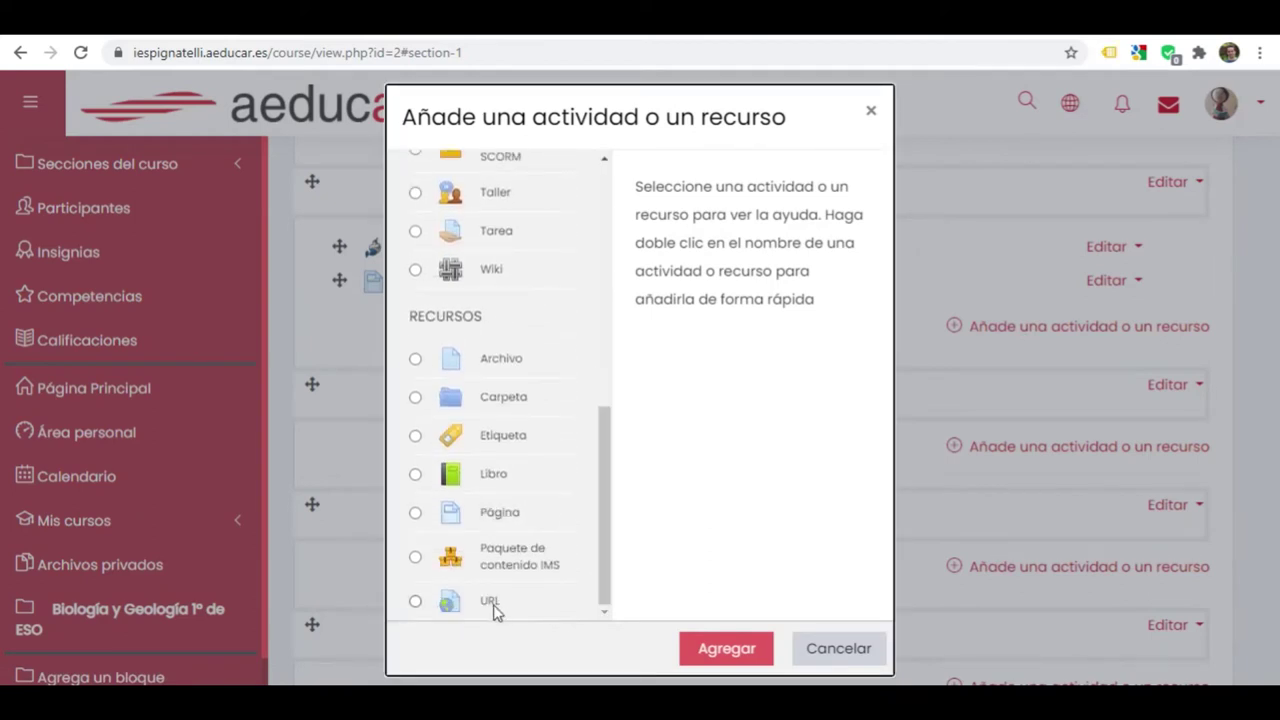
pyautogui.click(415, 602)
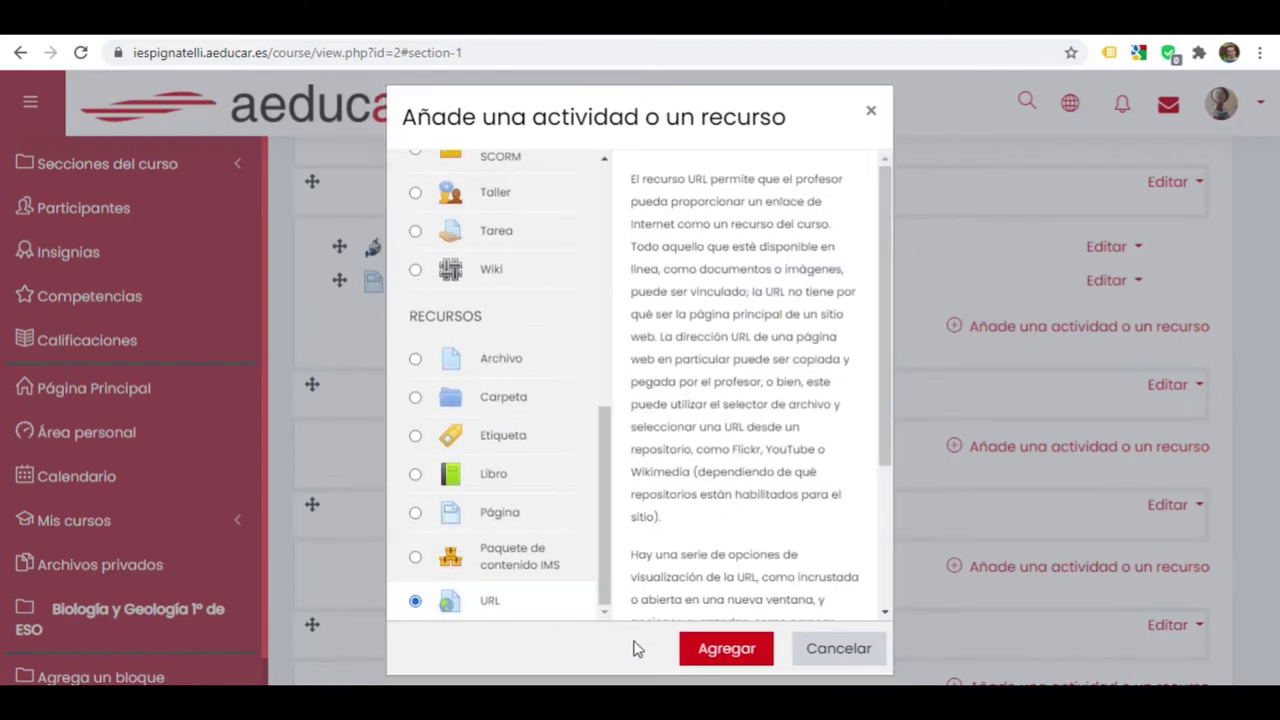
pyautogui.click(731, 647)
pyautogui.click(590, 479)
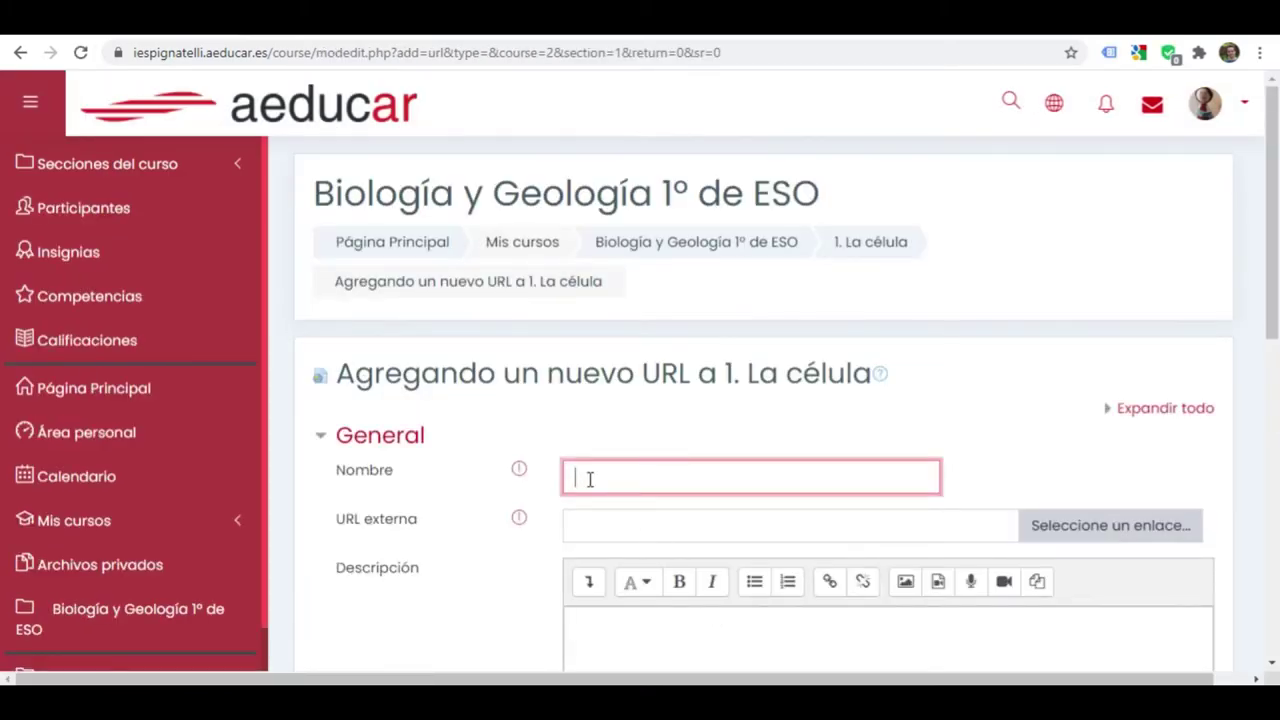
pyautogui.write('La célula web')
pyautogui.click(600, 537)
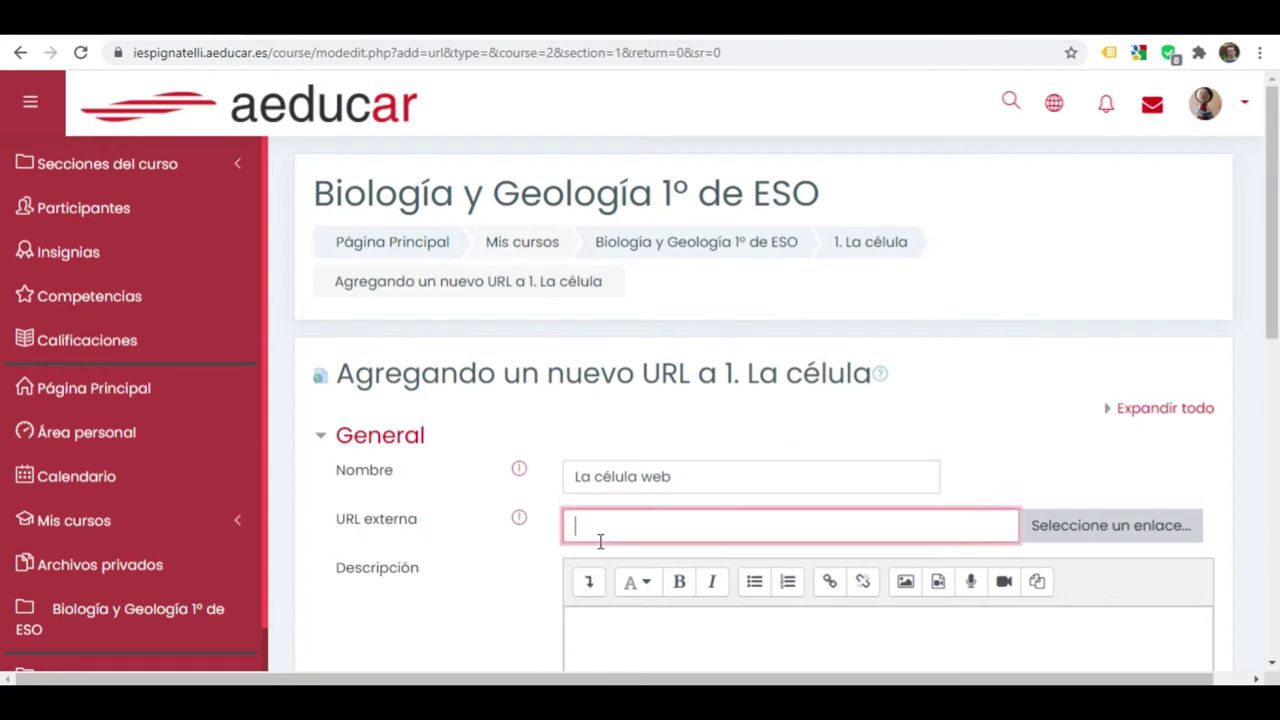
pyautogui.write('https://biolog')
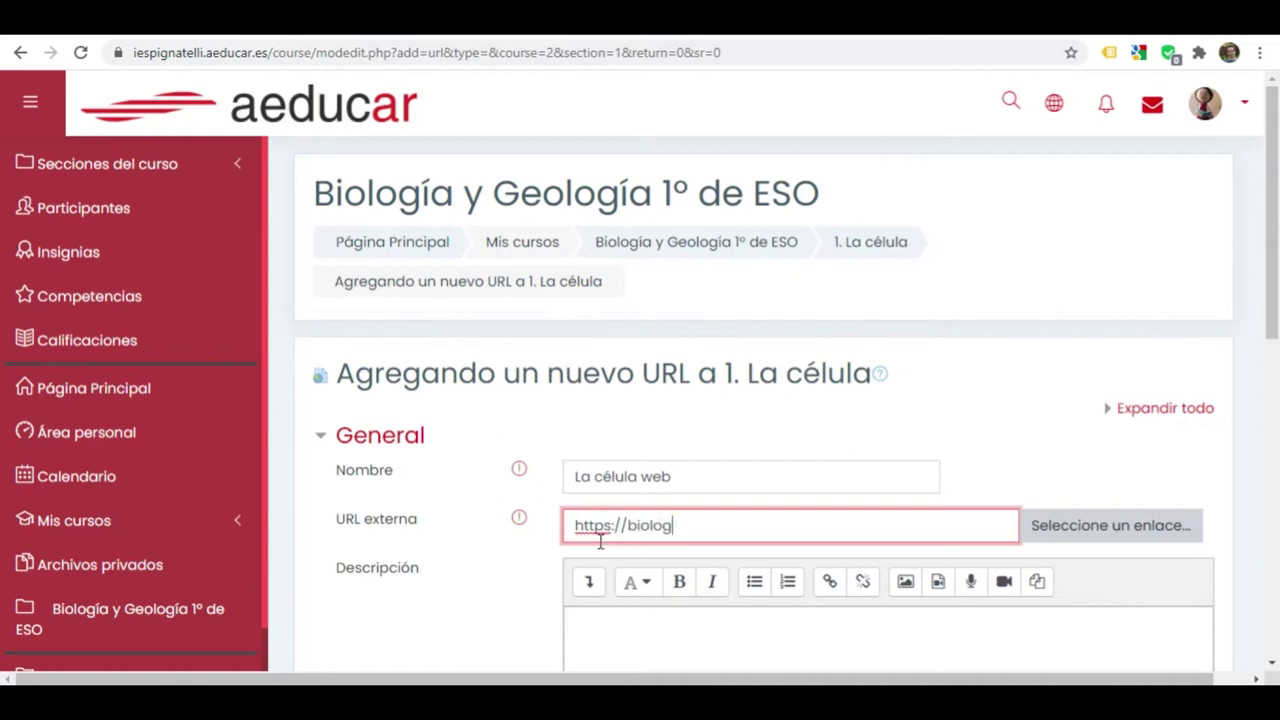
pyautogui.write('ia-geologia.com')
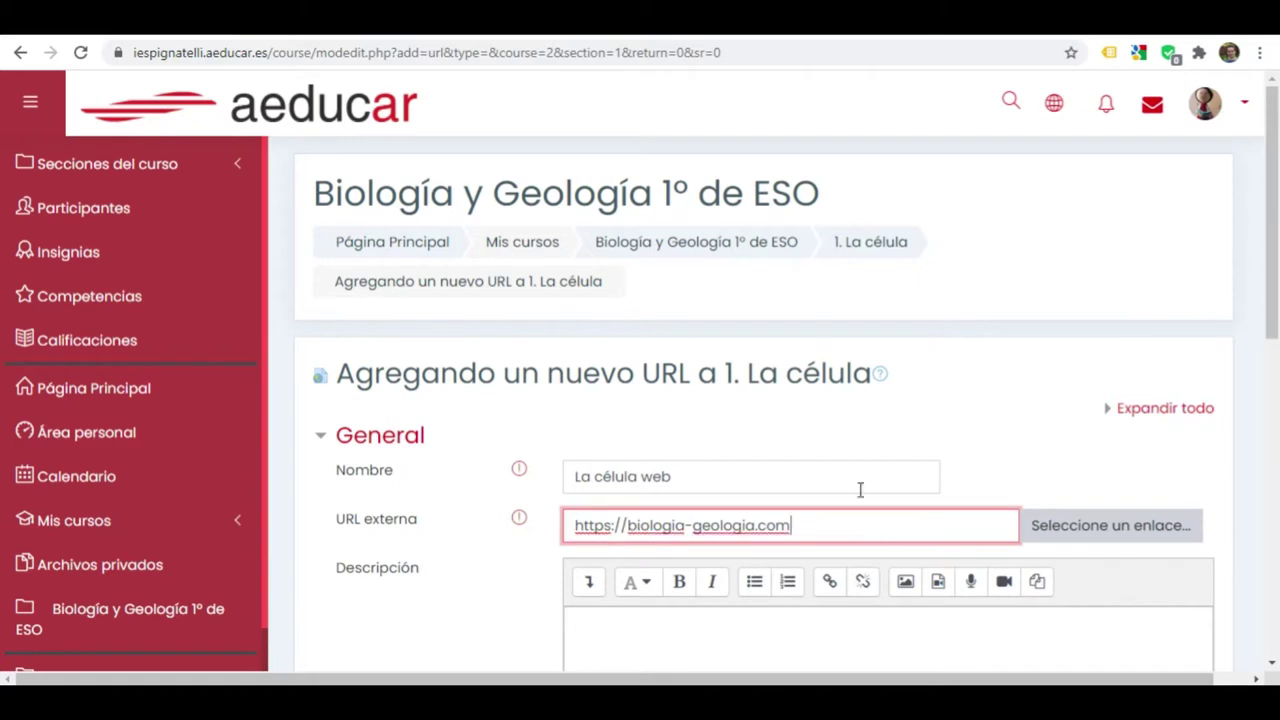
# Enter "sdfasdf" as the URL resource's placeholder description and save it, returning to the course
pyautogui.scroll(-2, 680, 529)
pyautogui.click(643, 471)
pyautogui.write('sdfasdf')
pyautogui.scroll(-5, 645, 473)
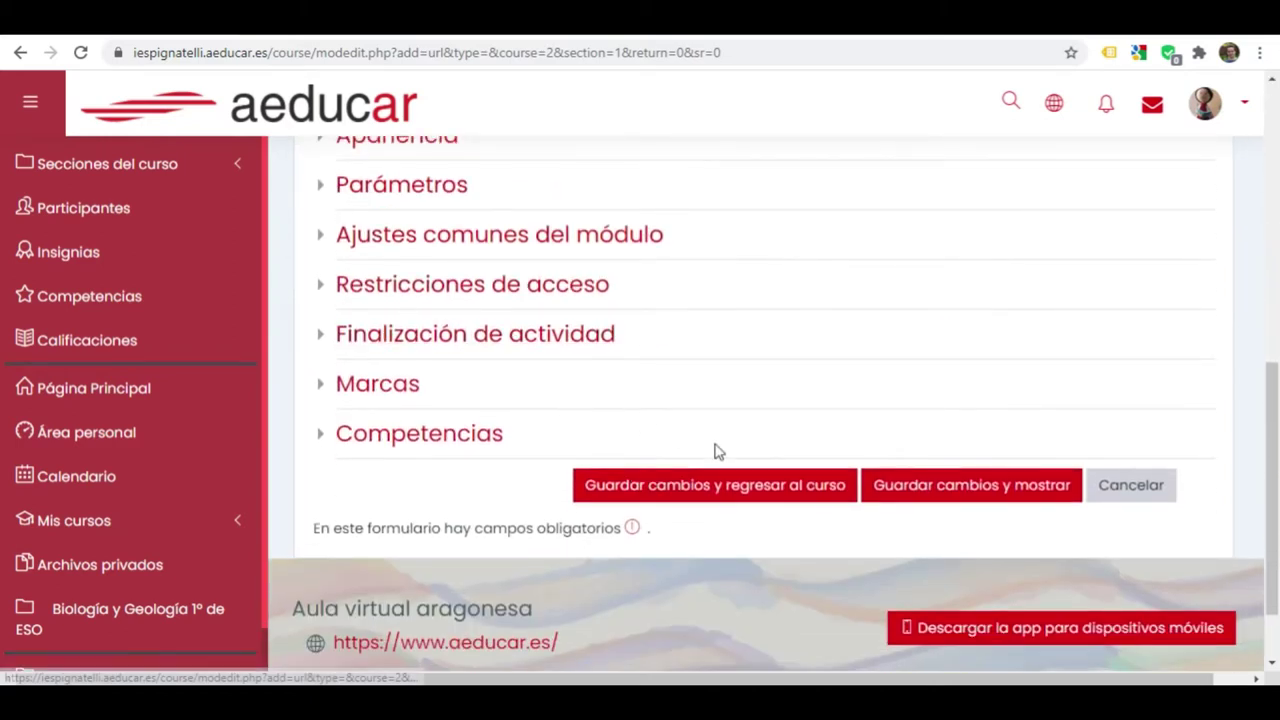
pyautogui.click(728, 497)
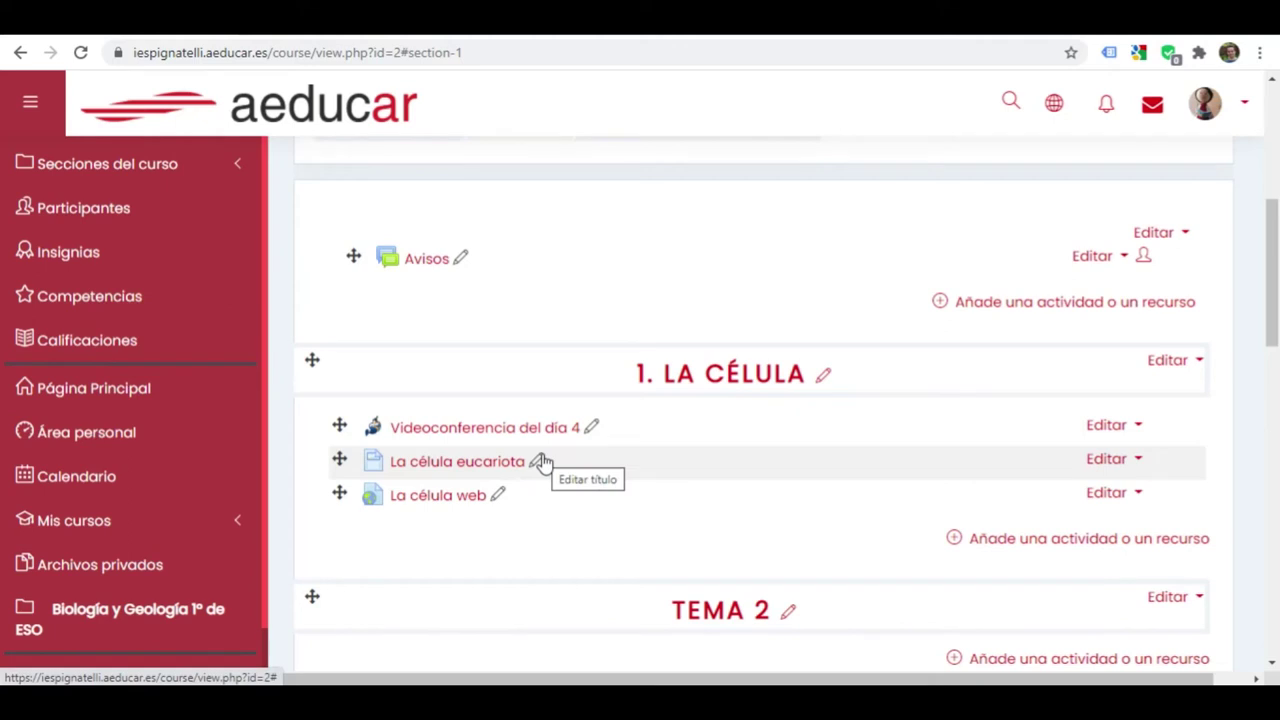
# Start adding a Tarea activity to the section "1. La célula"
pyautogui.click(1020, 545)
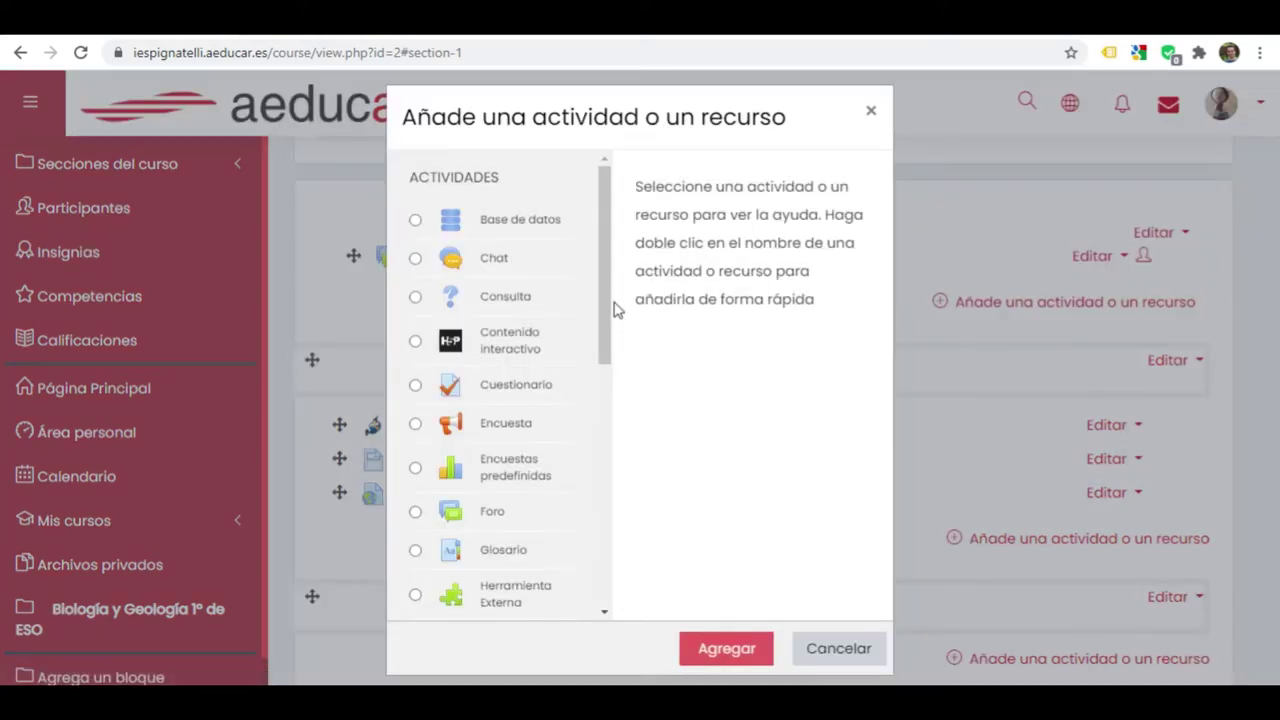
pyautogui.moveTo(607, 335); pyautogui.dragTo(603, 438)
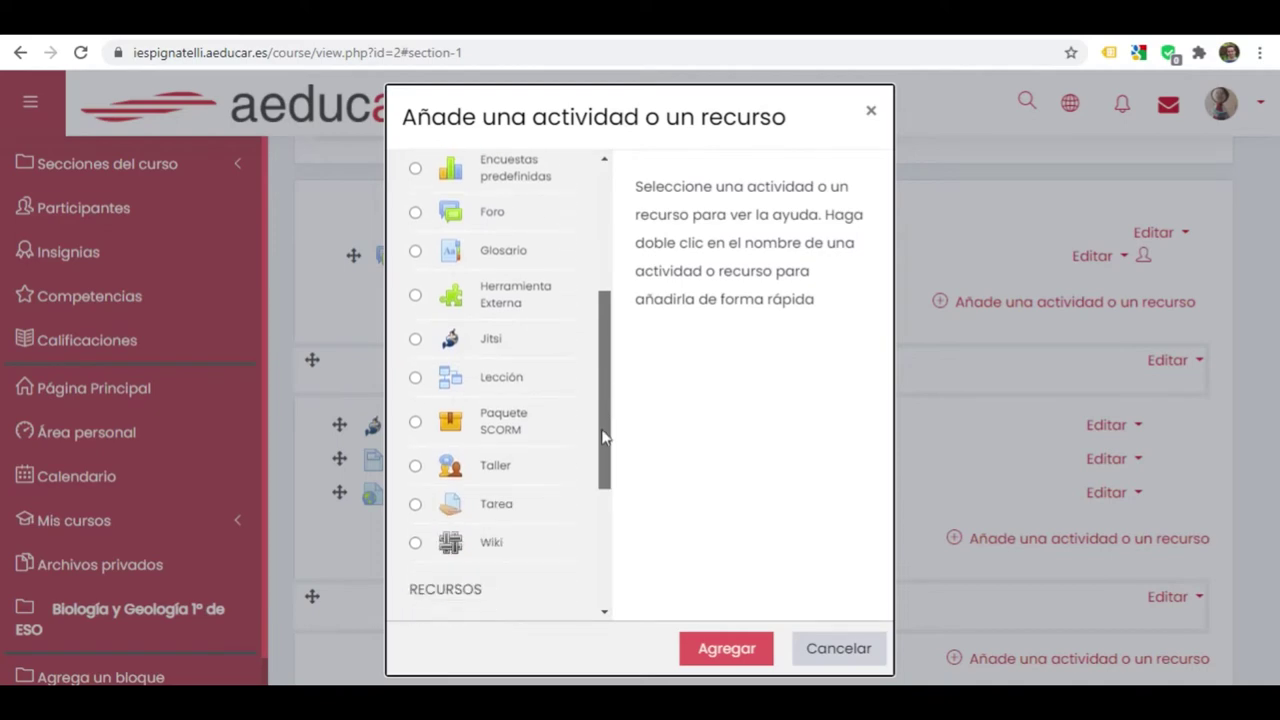
pyautogui.click(487, 508)
pyautogui.click(724, 649)
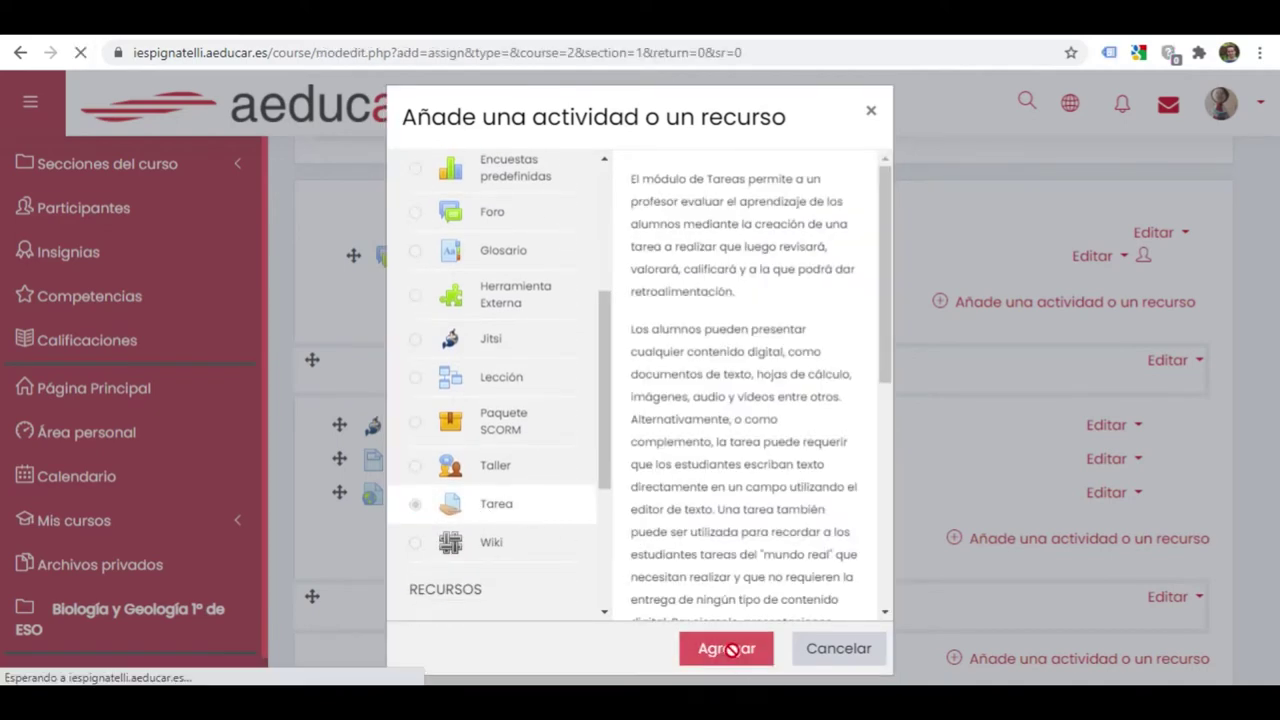
# Name the assignment "Tarea del tema" and describe it as "Hacer los ejercicios 27, 28 y 29 de la página 43."
pyautogui.click(611, 465)
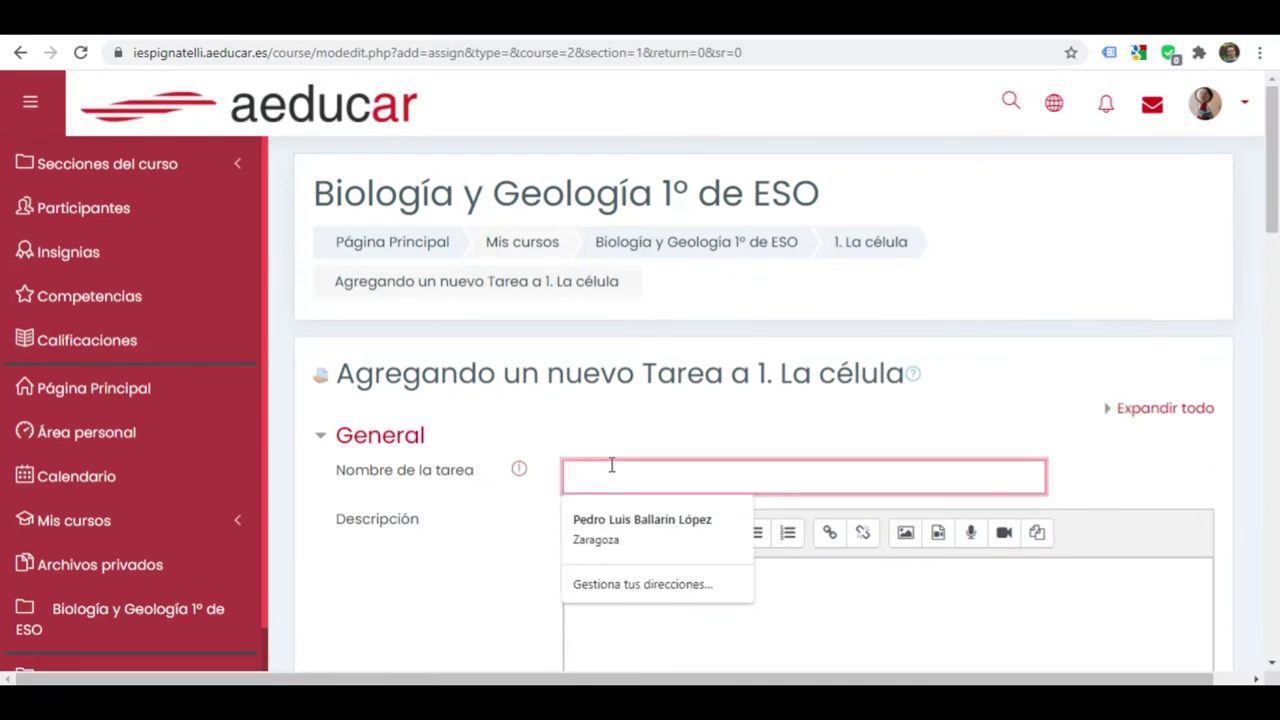
pyautogui.write('Tarea de')
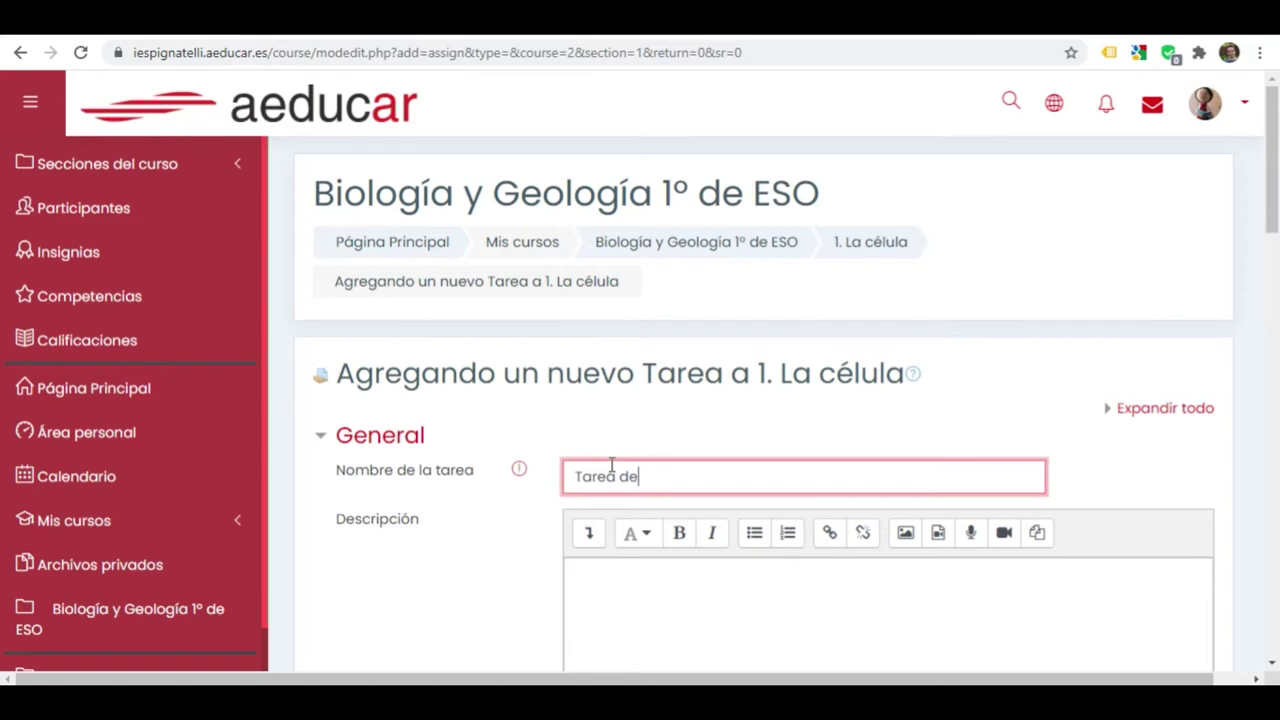
pyautogui.write('l tema')
pyautogui.scroll(-2, 620, 600)
pyautogui.click(592, 423)
pyautogui.write('Hacer los ejercicios 27,')
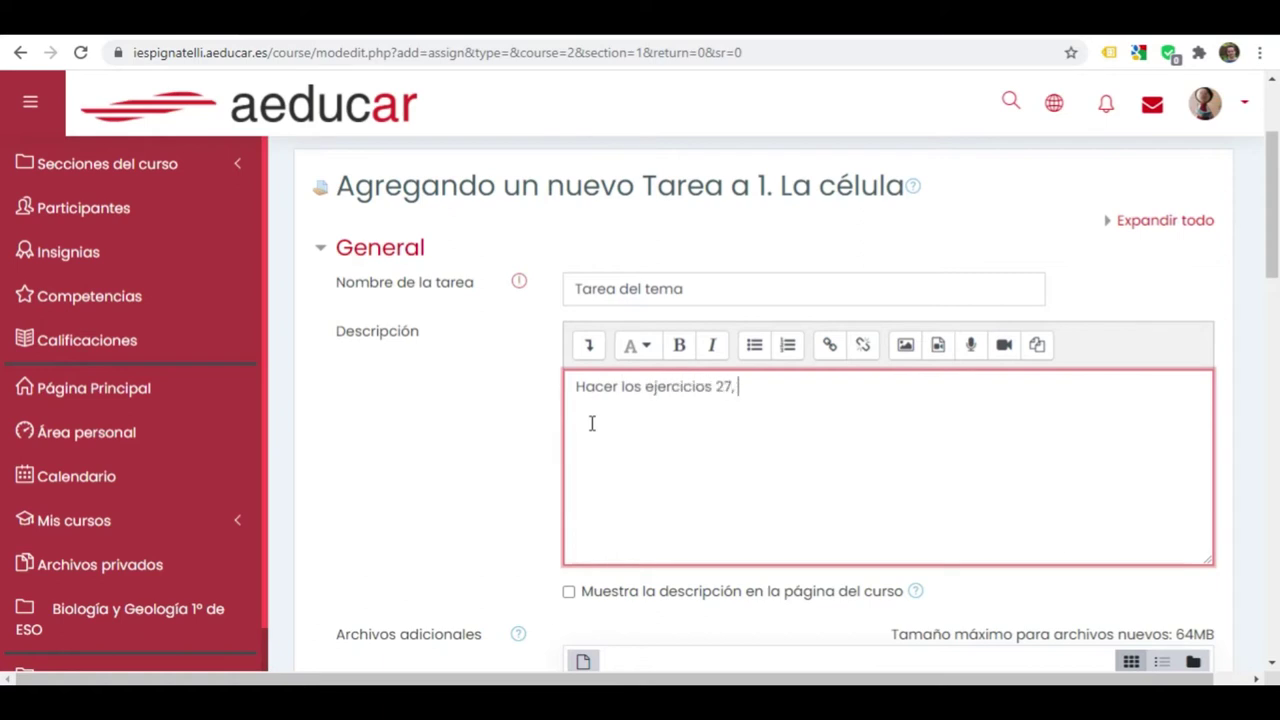
pyautogui.write(' 28 y 29 de la página 43.')
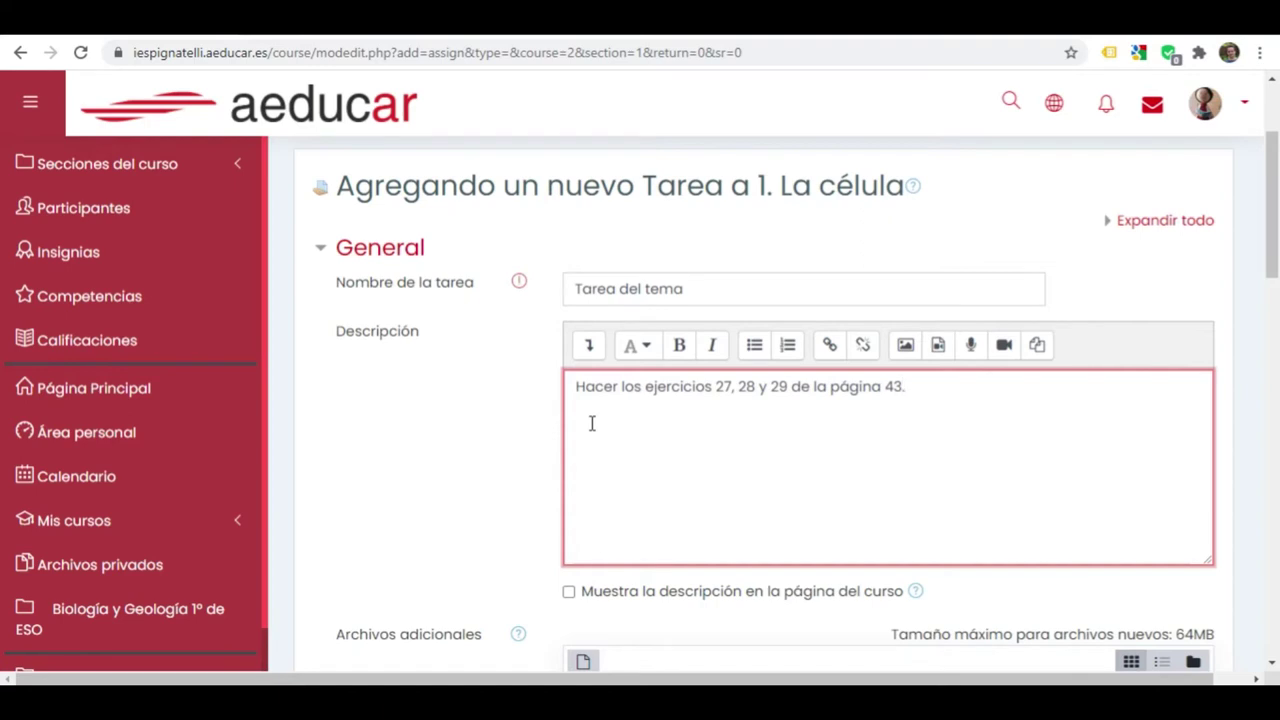
# Disable the "Permitir entregas desde" and "Recordarme calificar en" dates, keeping the due date enabled
pyautogui.scroll(-4, 592, 423)
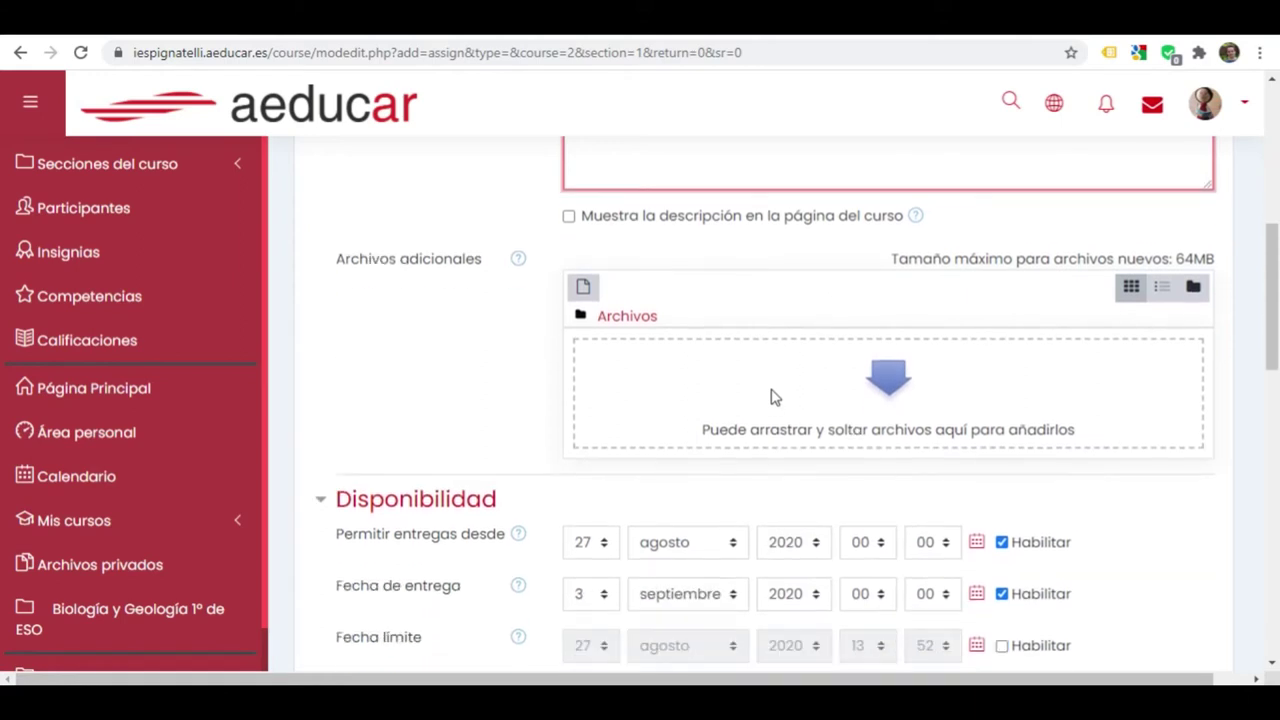
pyautogui.scroll(-2, 771, 397)
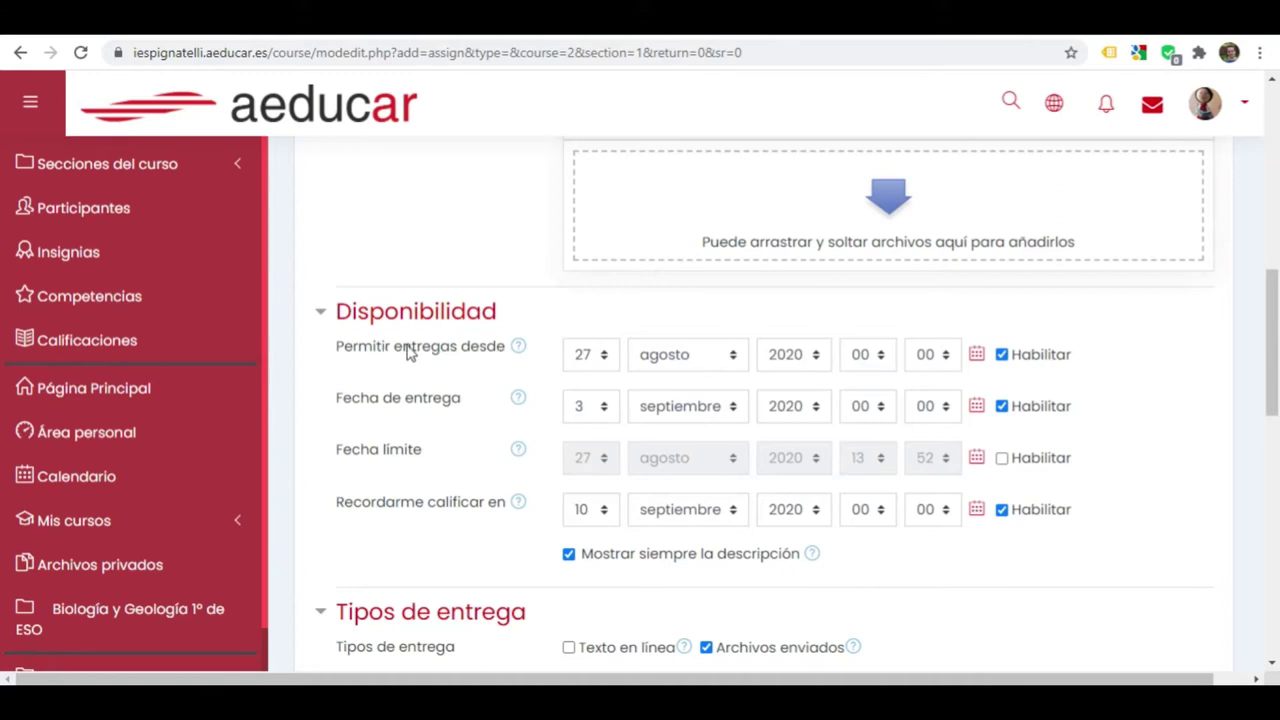
pyautogui.click(1002, 358)
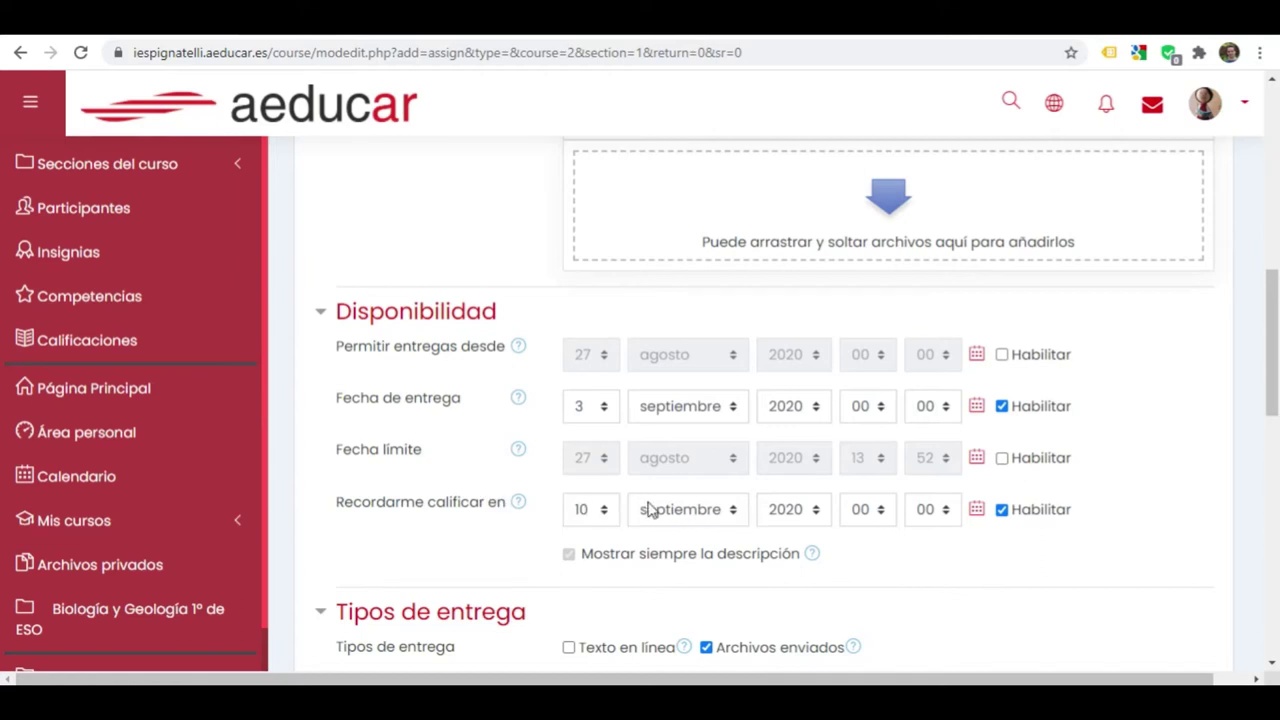
pyautogui.click(1001, 511)
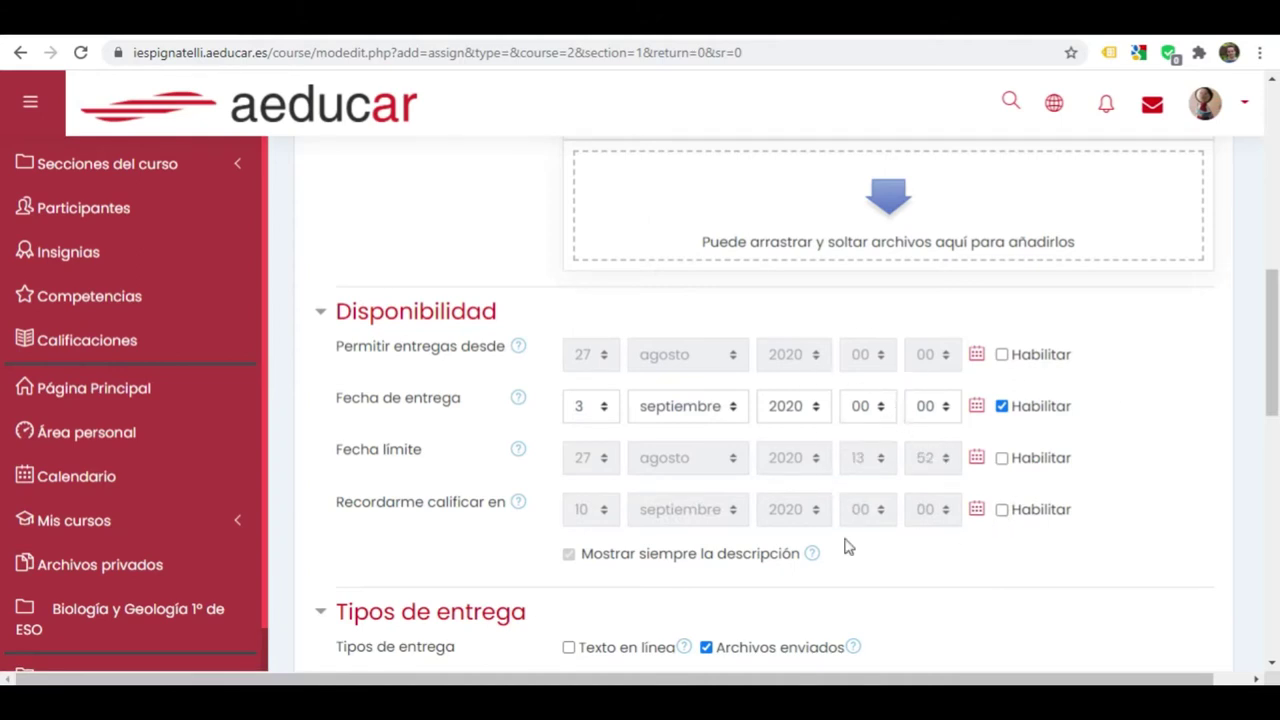
# Review the assignment's submission type settings, including the available maximum submission sizes
pyautogui.scroll(-2, 845, 545)
pyautogui.scroll(-1, 560, 421)
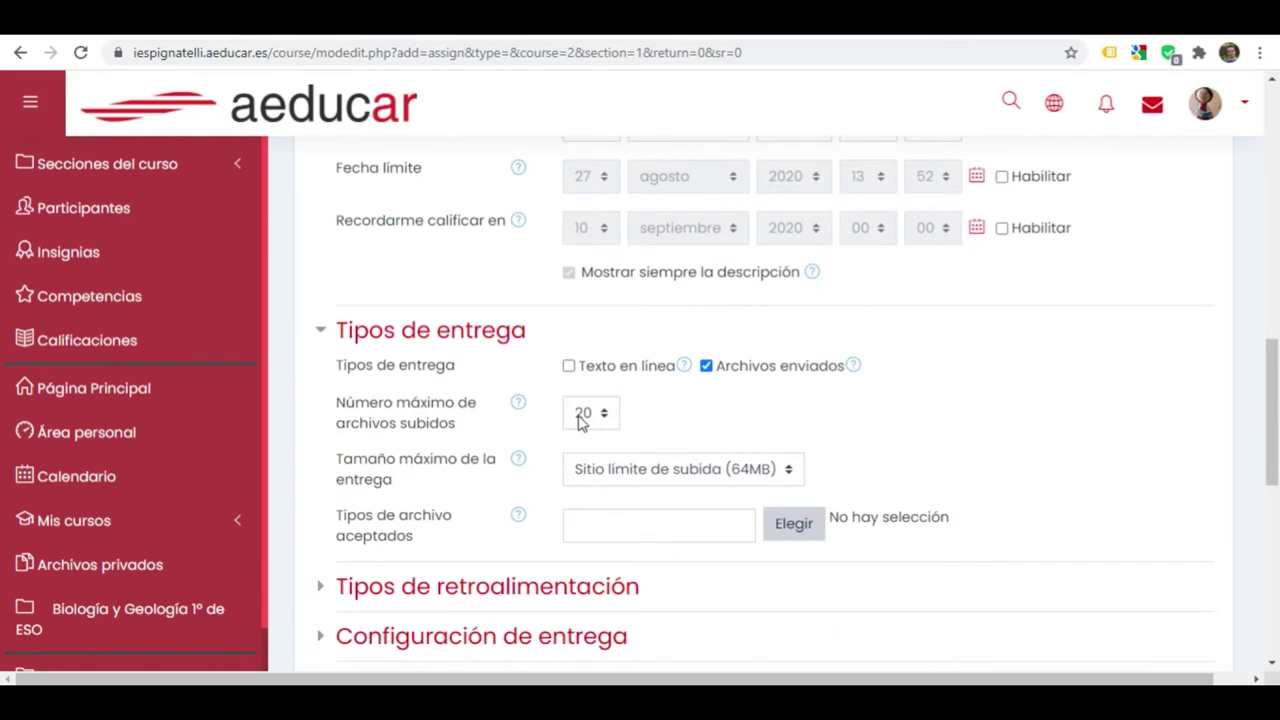
pyautogui.click(705, 482)
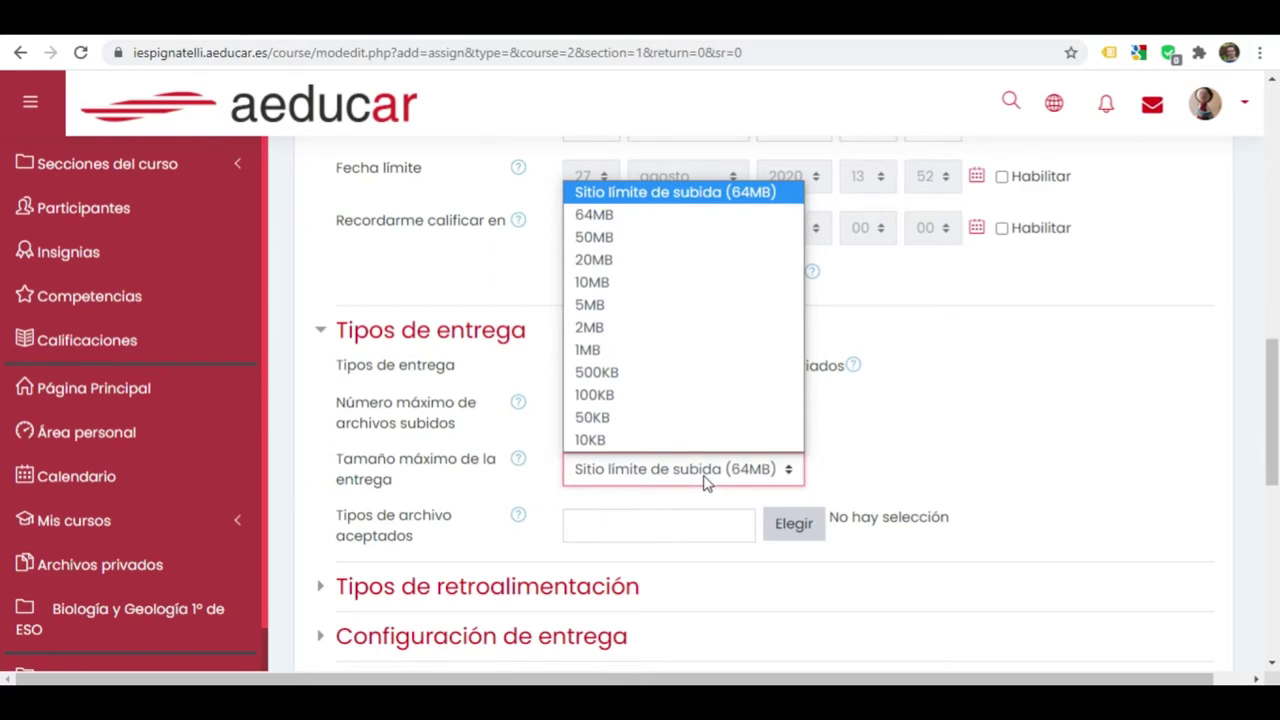
pyautogui.click(705, 482)
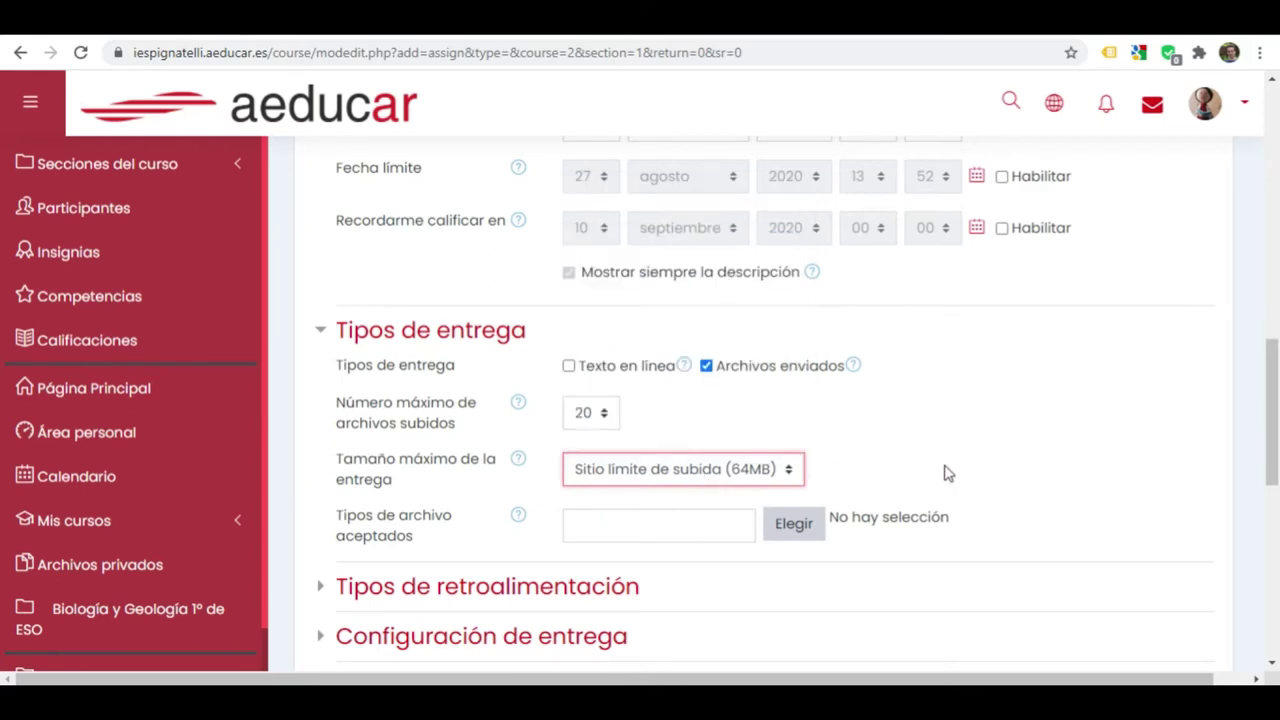
pyautogui.scroll(-1, 945, 472)
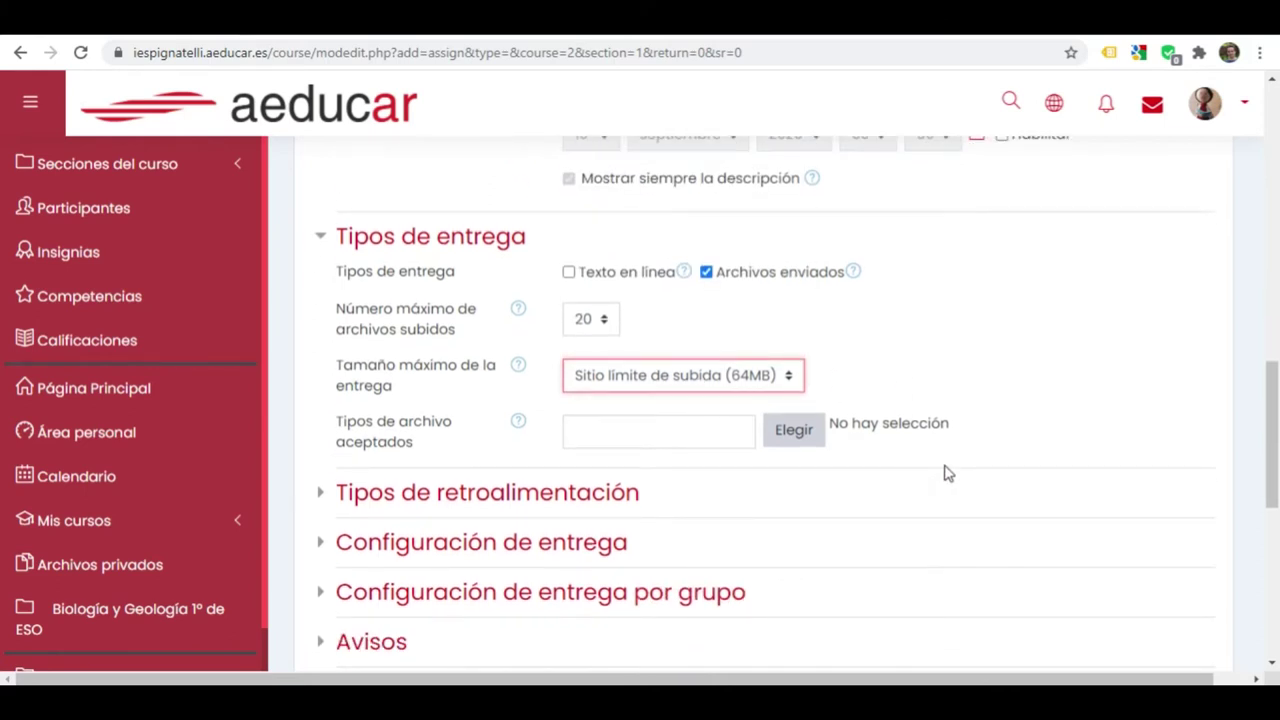
pyautogui.scroll(-2, 491, 493)
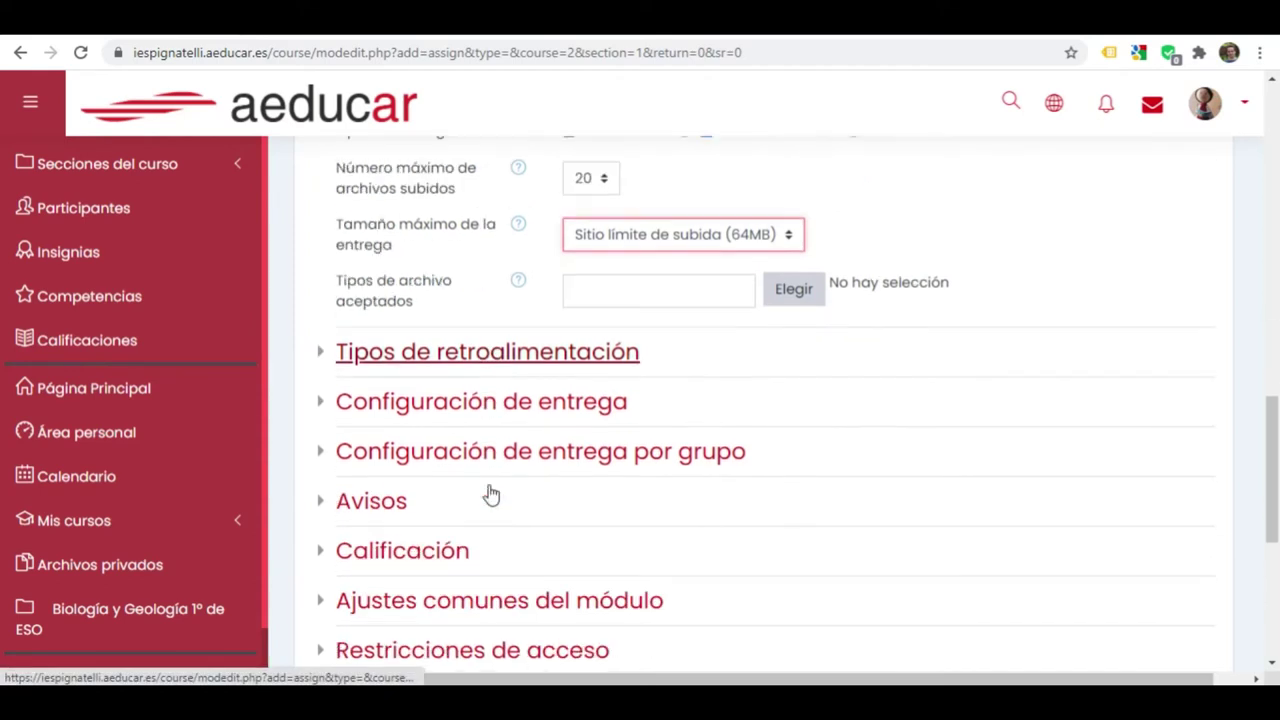
# Expand the feedback type settings and read the help for "Comentario en línea"
pyautogui.click(485, 305)
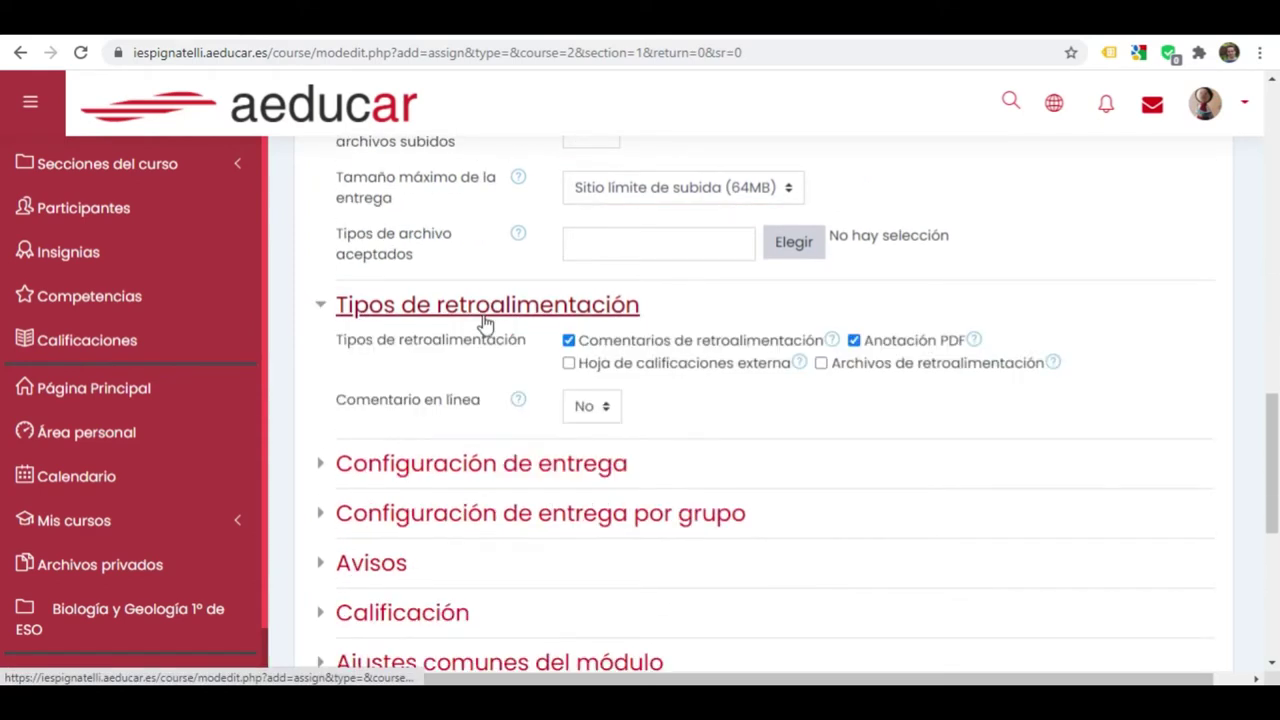
pyautogui.click(518, 405)
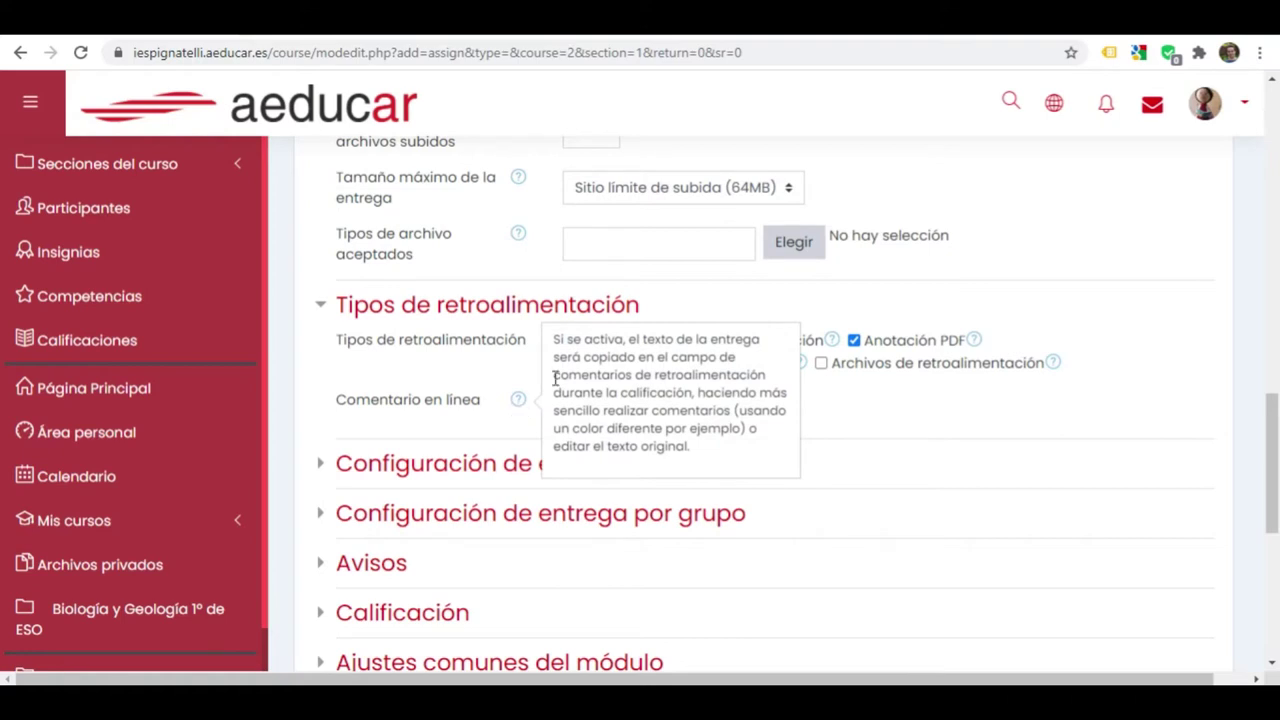
pyautogui.click(995, 435)
# Expand the assignment's Calificación settings to examine the grade type and maximum score
pyautogui.scroll(-2, 914, 471)
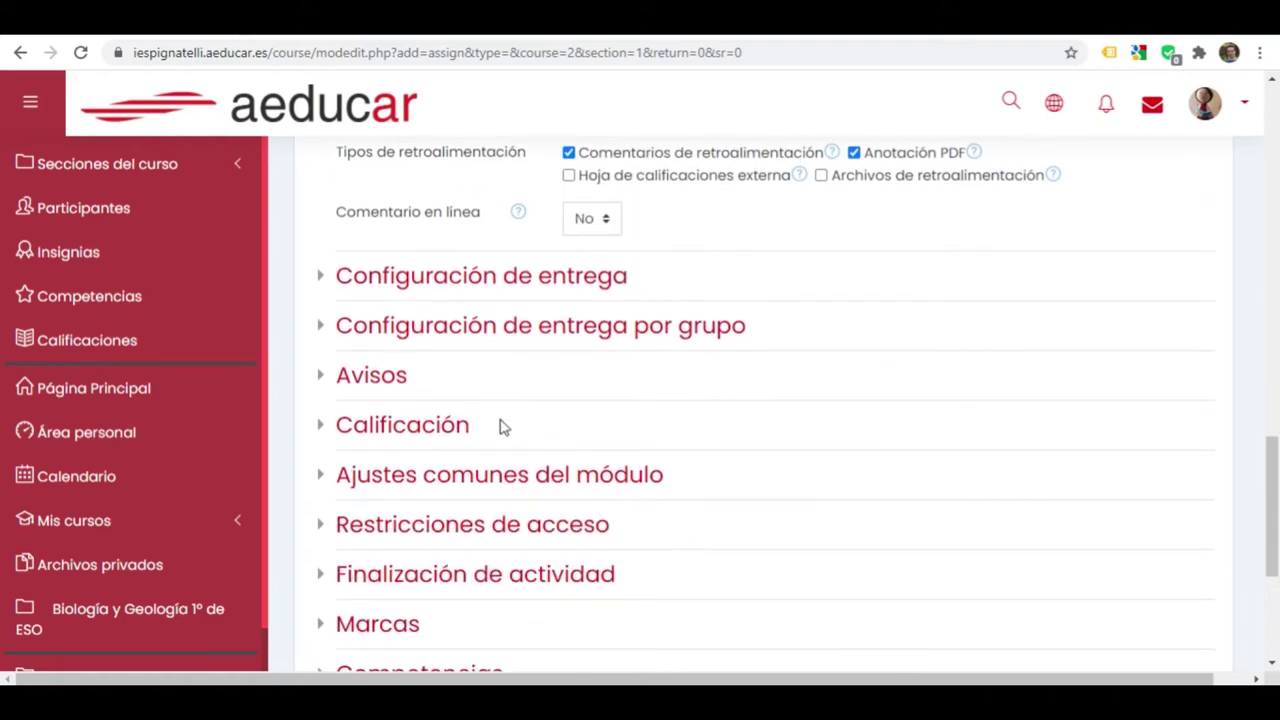
pyautogui.click(434, 427)
pyautogui.scroll(-1, 550, 431)
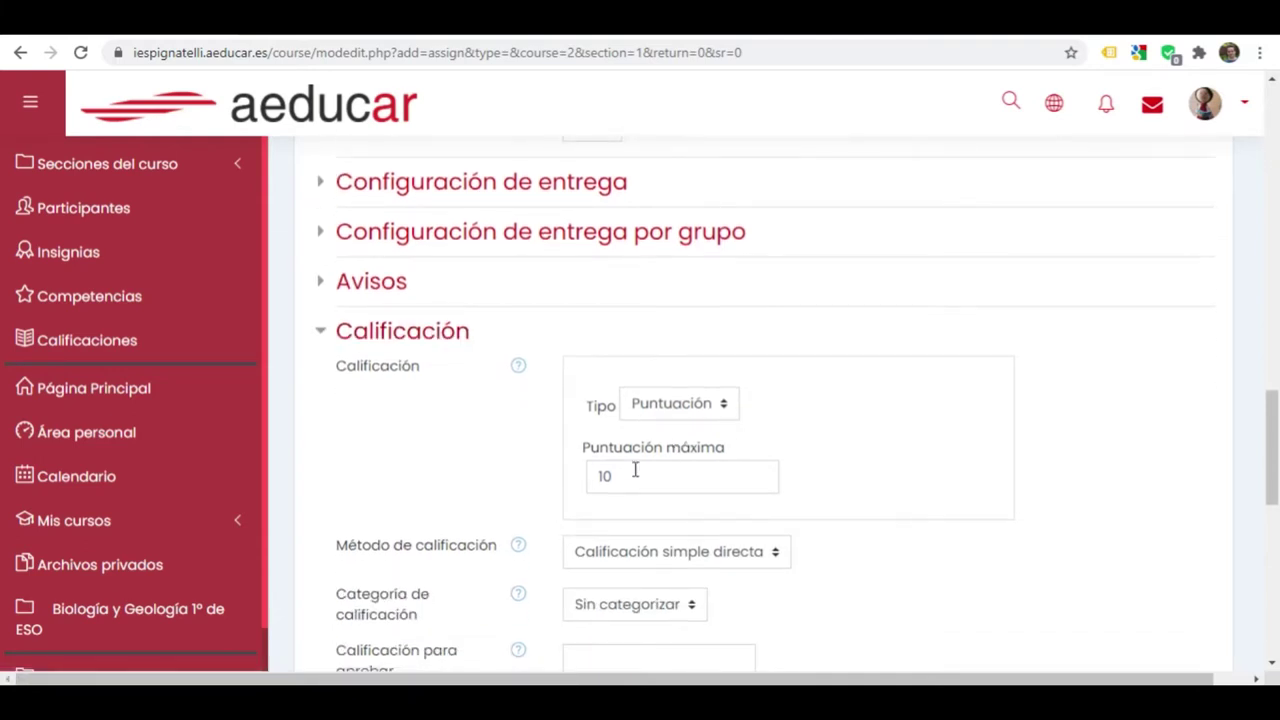
# Set the assignment's grade type to Puntuación with a maximum score of 10
pyautogui.click(723, 412)
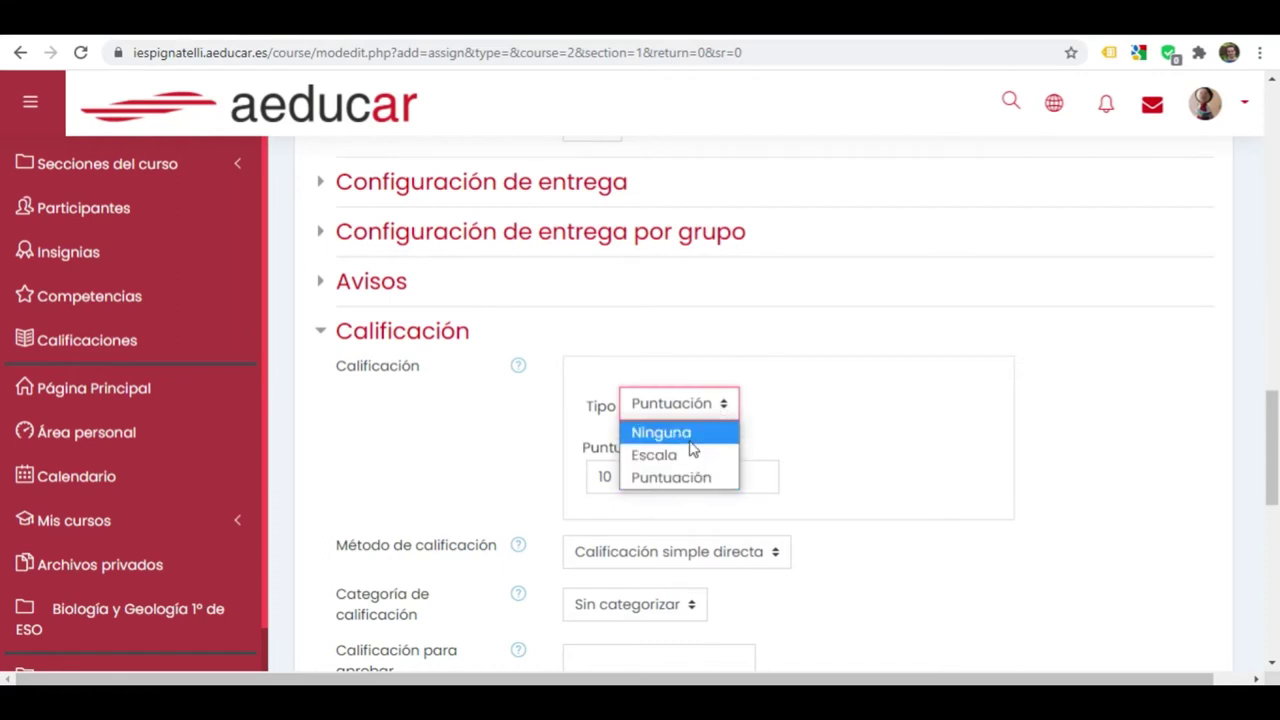
pyautogui.click(678, 479)
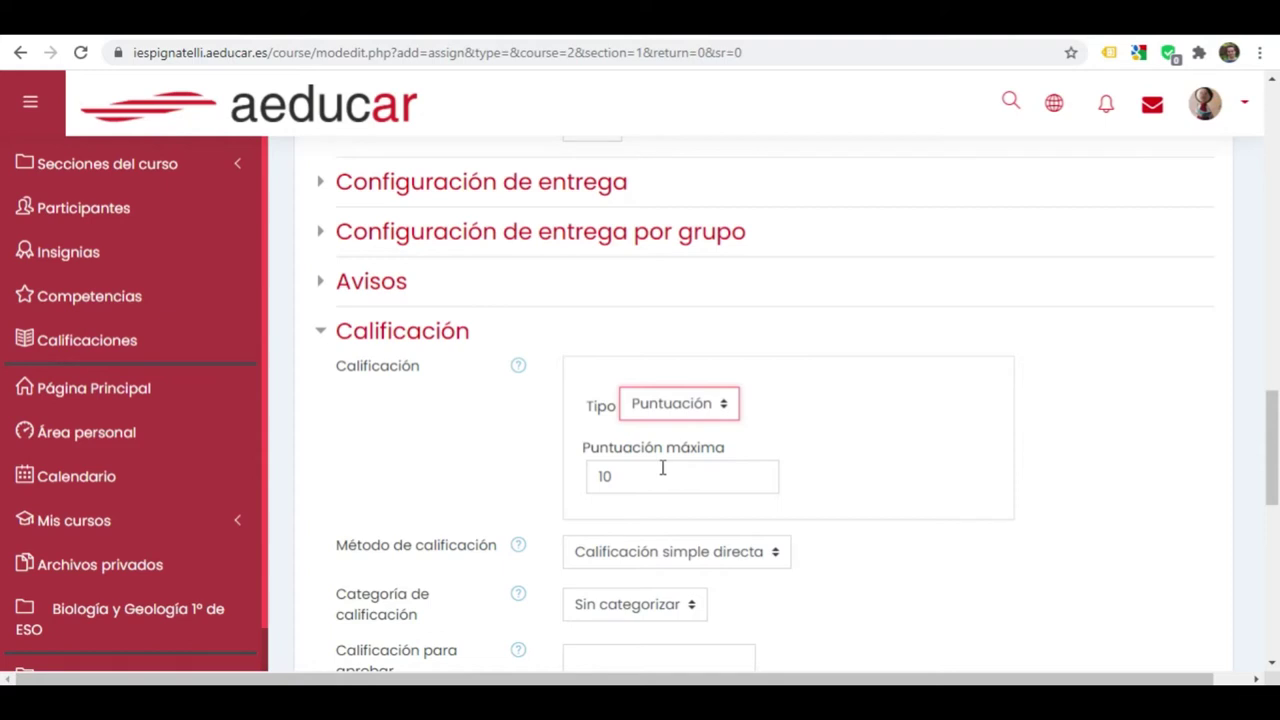
pyautogui.click(662, 468)
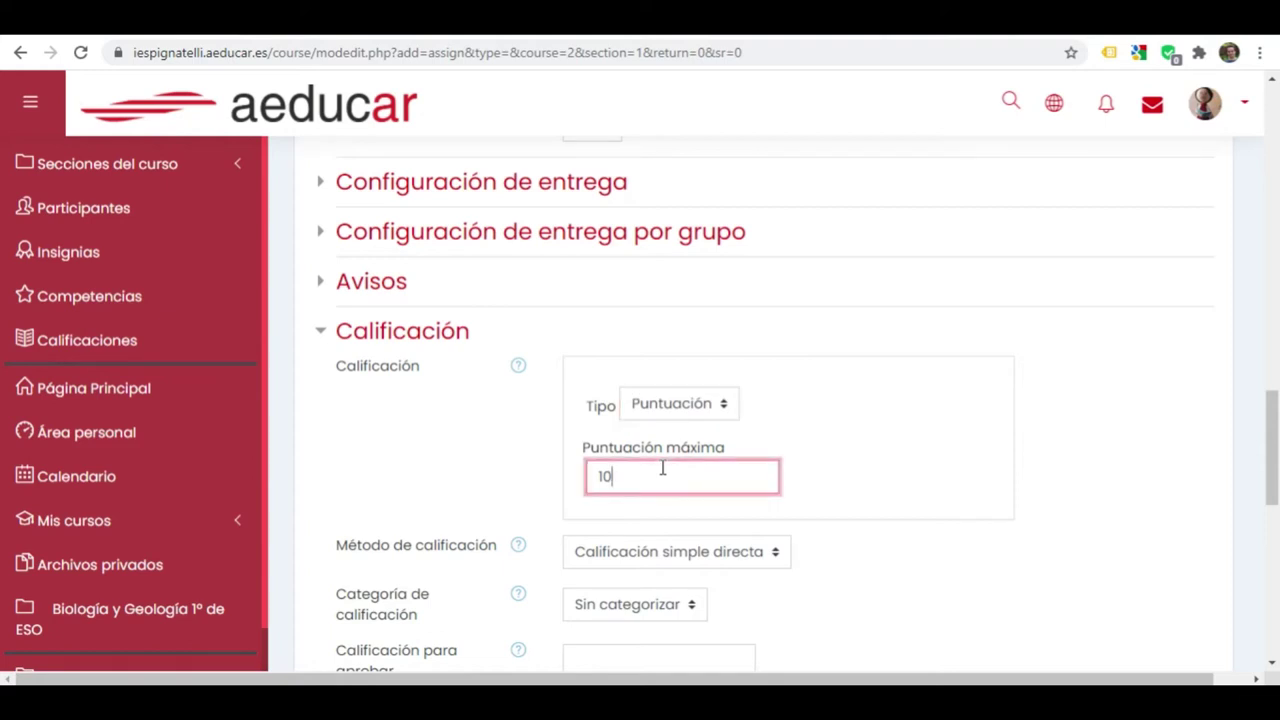
pyautogui.write('0')
pyautogui.press('BackSpace')
# Try Guía de evaluación and Rúbrica as the grading method, read its help, and return to Calificación simple directa
pyautogui.scroll(-2, 675, 388)
pyautogui.click(665, 376)
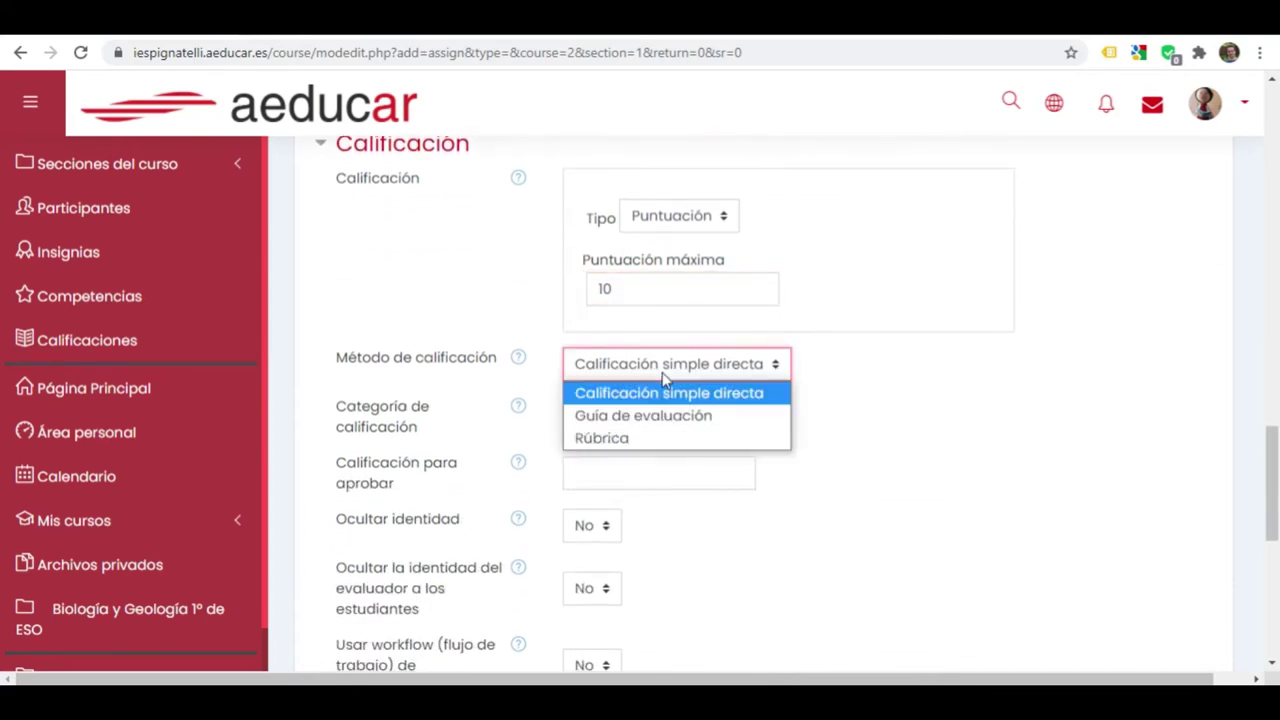
pyautogui.click(653, 426)
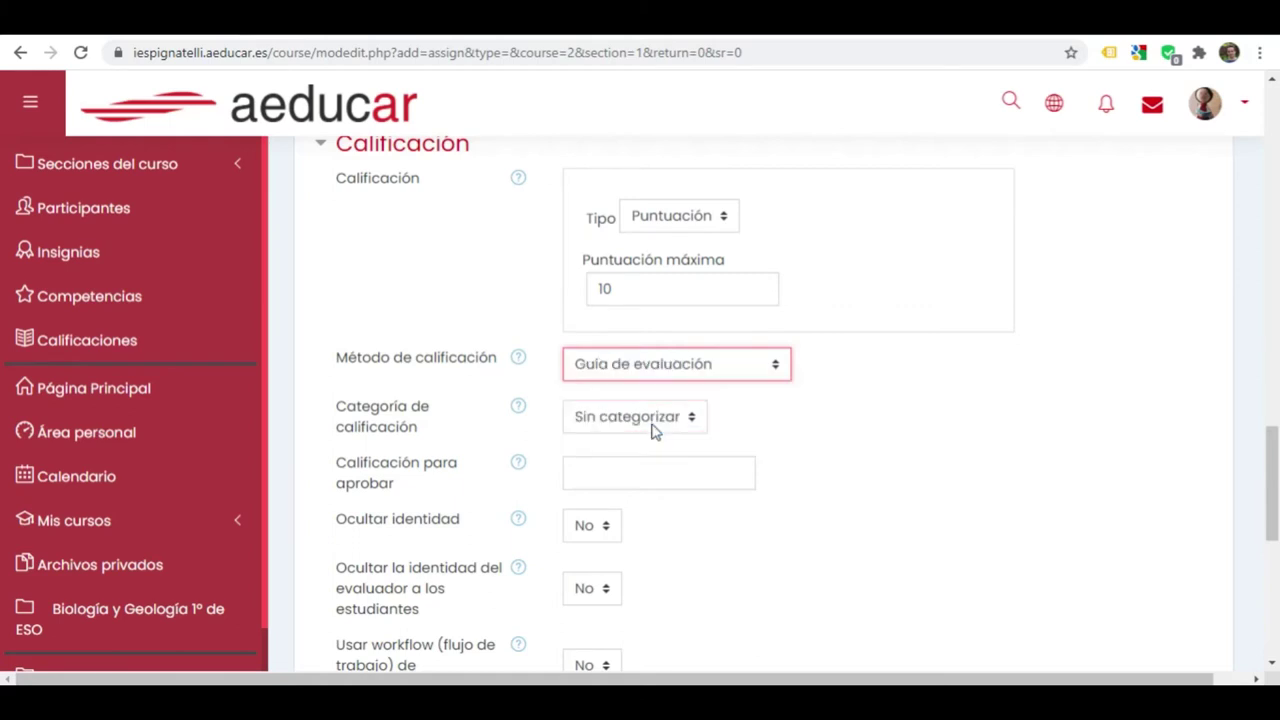
pyautogui.click(519, 370)
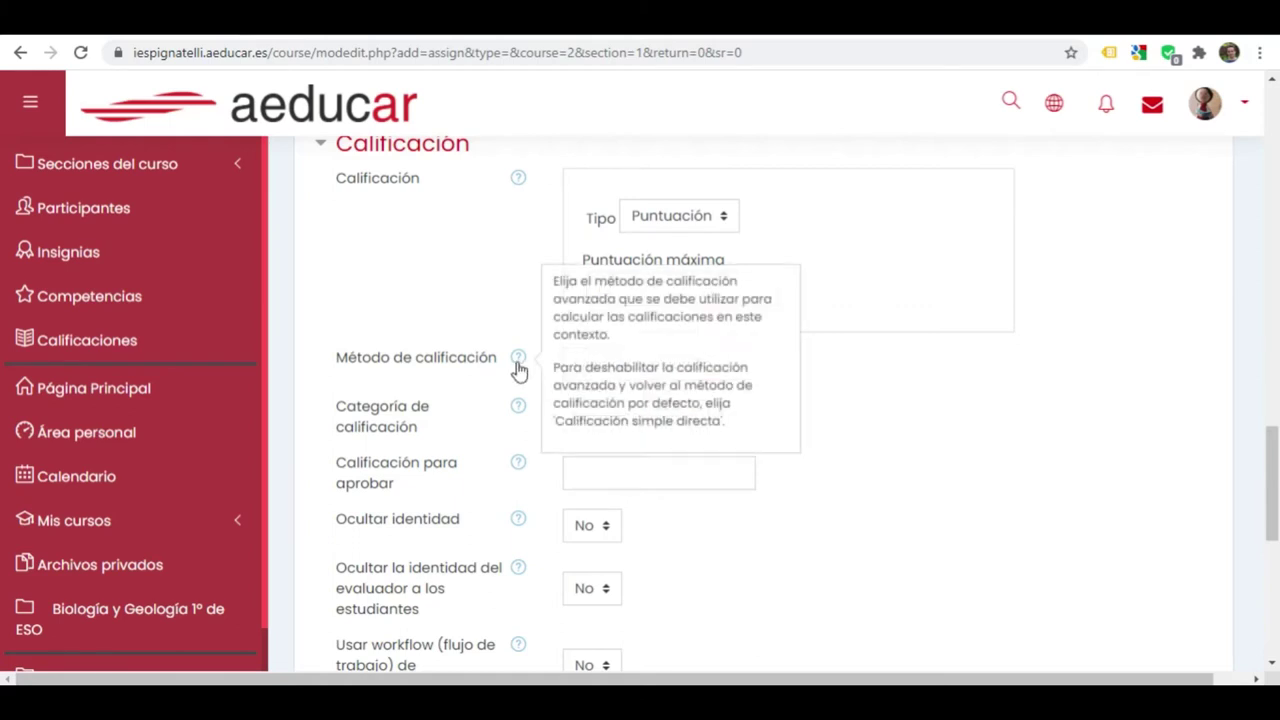
pyautogui.click(877, 403)
pyautogui.click(668, 368)
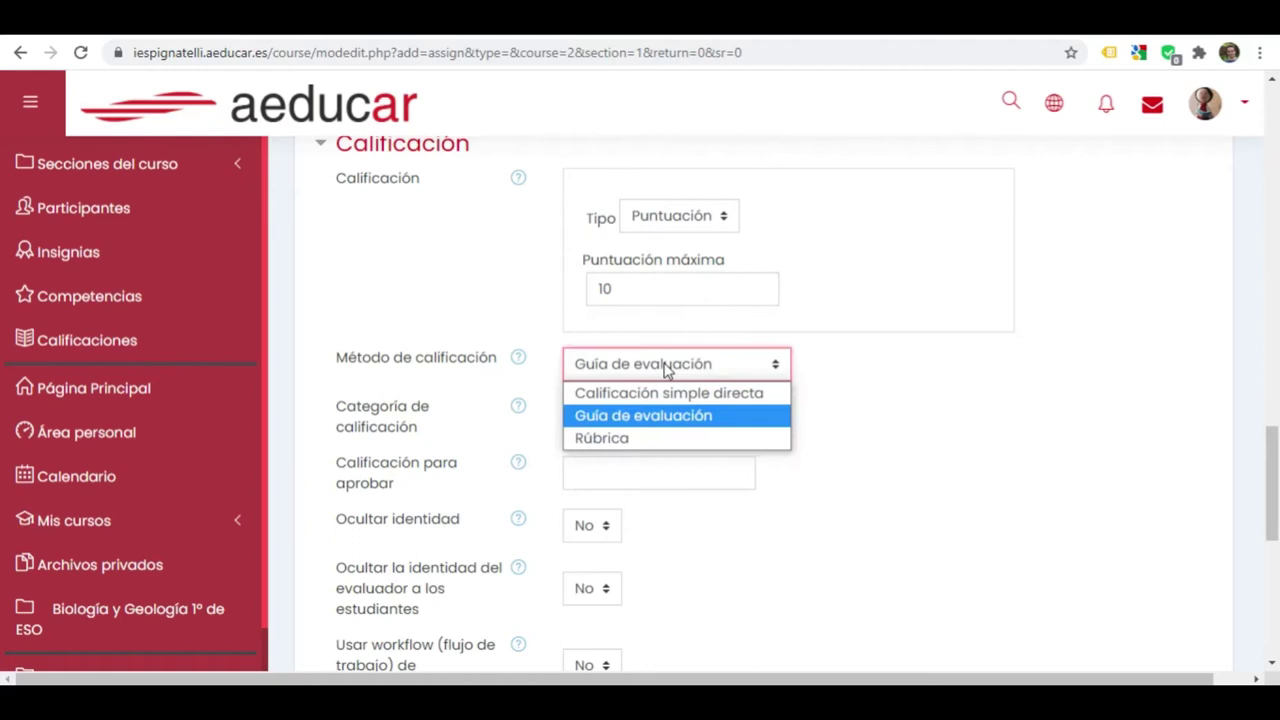
pyautogui.click(652, 440)
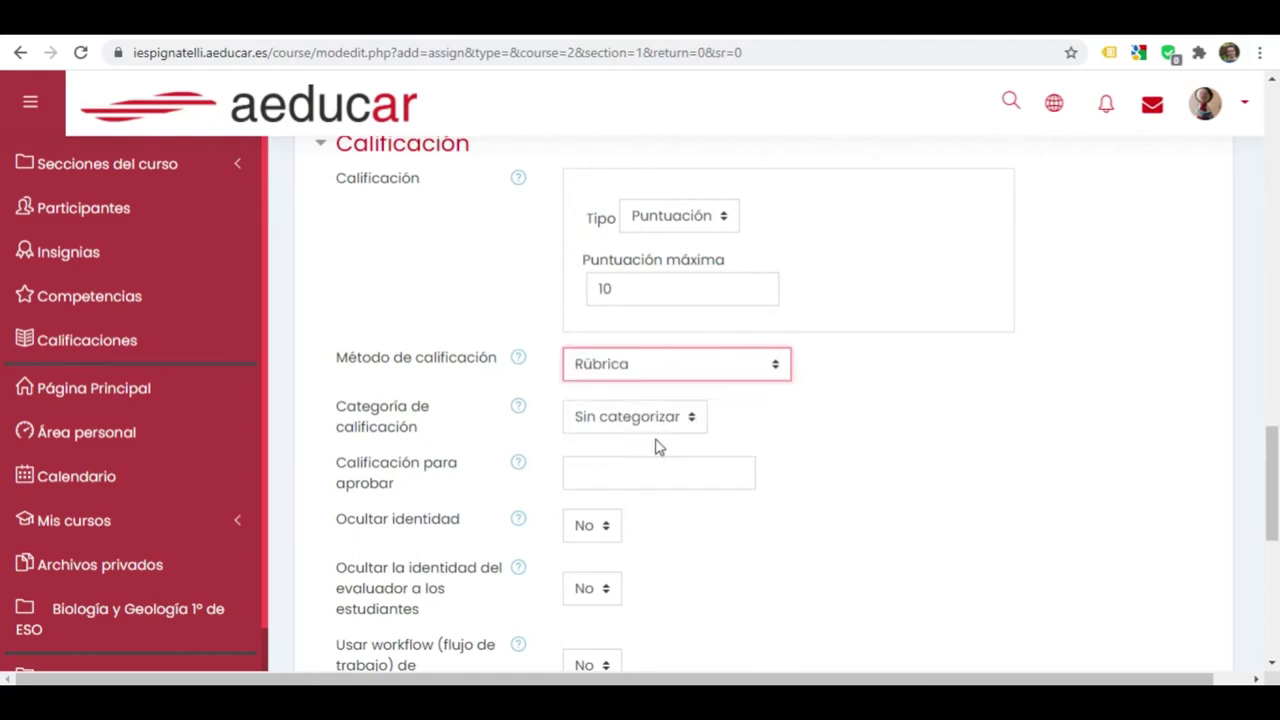
pyautogui.click(744, 366)
pyautogui.click(729, 390)
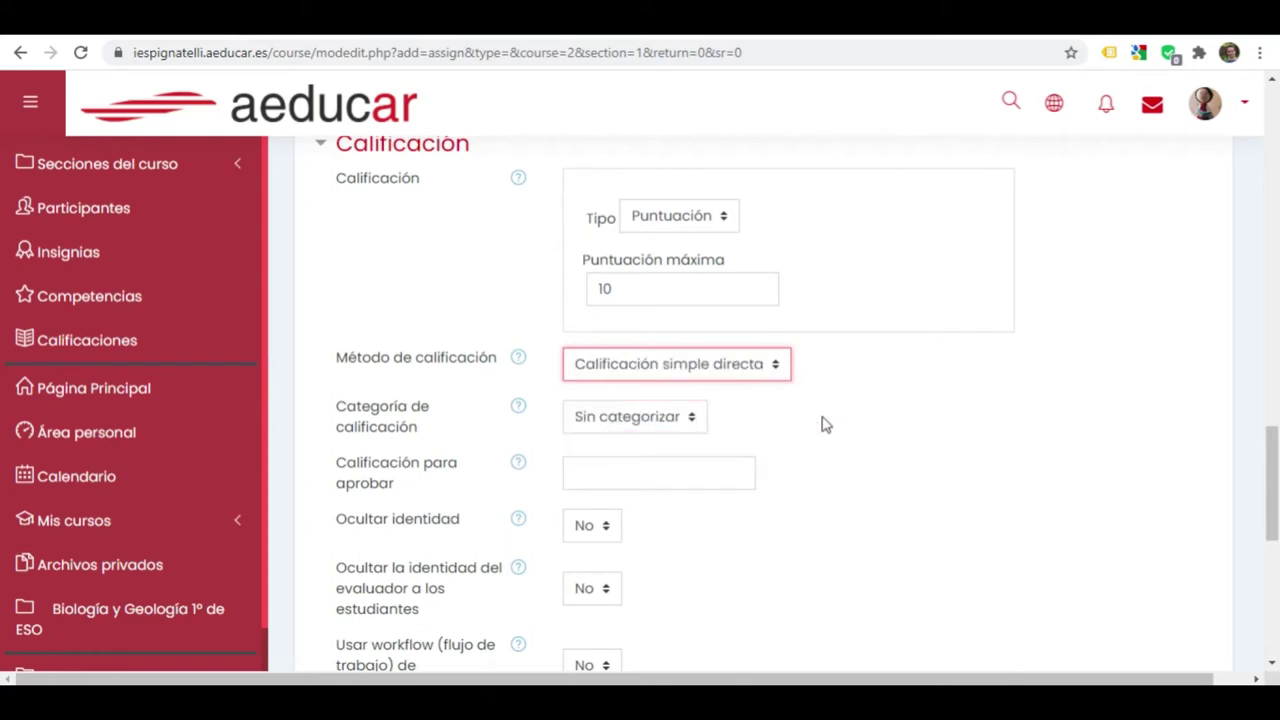
# Keep the grade category as Sin categorizar, save the assignment and return to the course
pyautogui.click(668, 428)
pyautogui.click(668, 432)
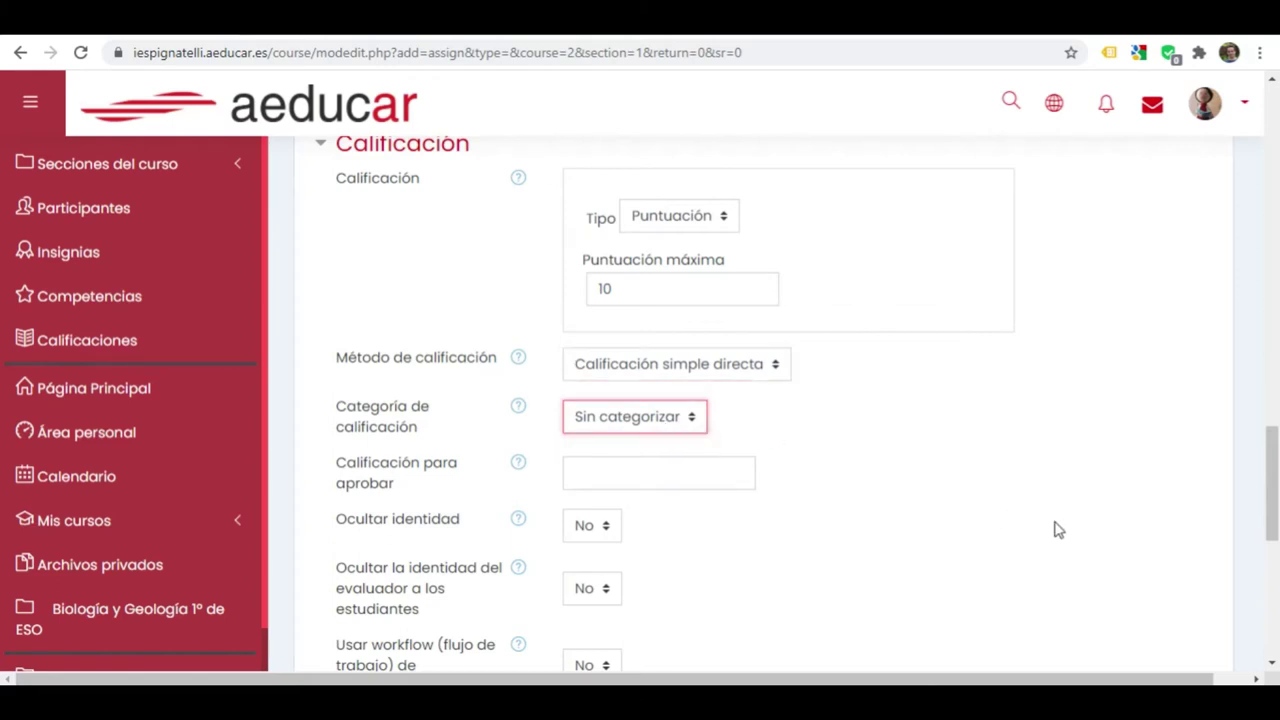
pyautogui.scroll(-2, 1054, 530)
pyautogui.scroll(-3, 954, 503)
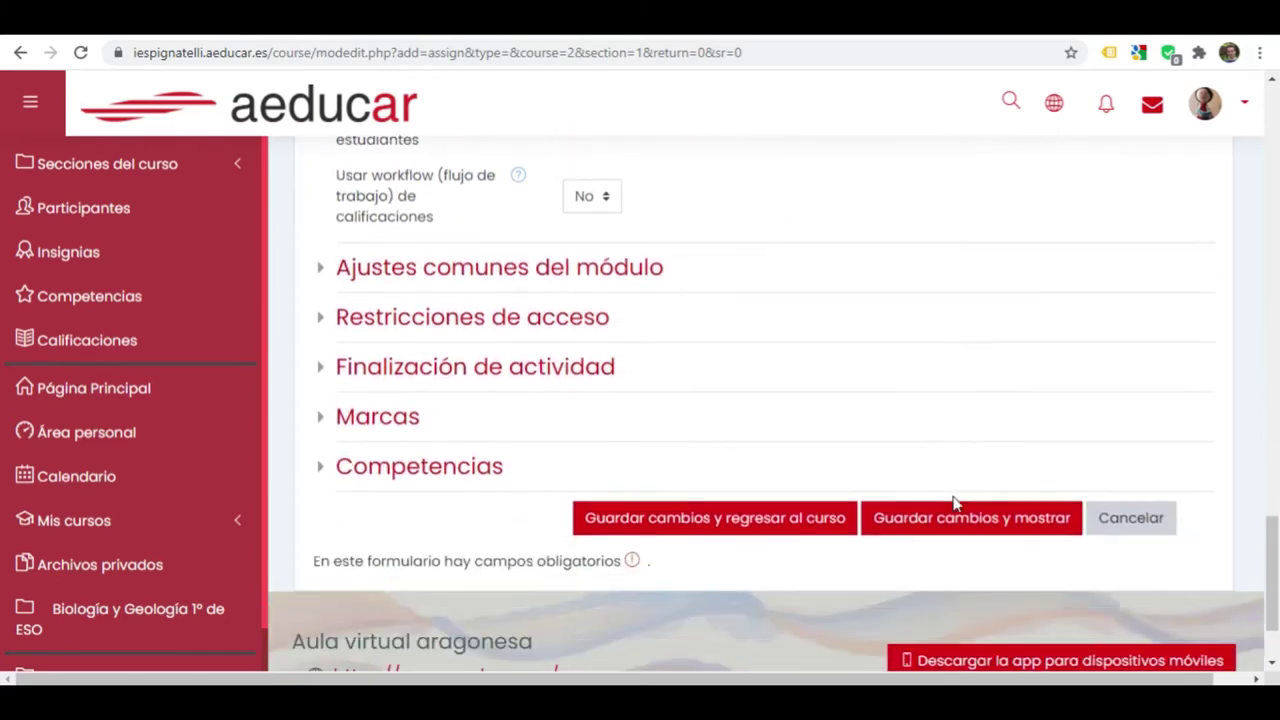
pyautogui.click(776, 515)
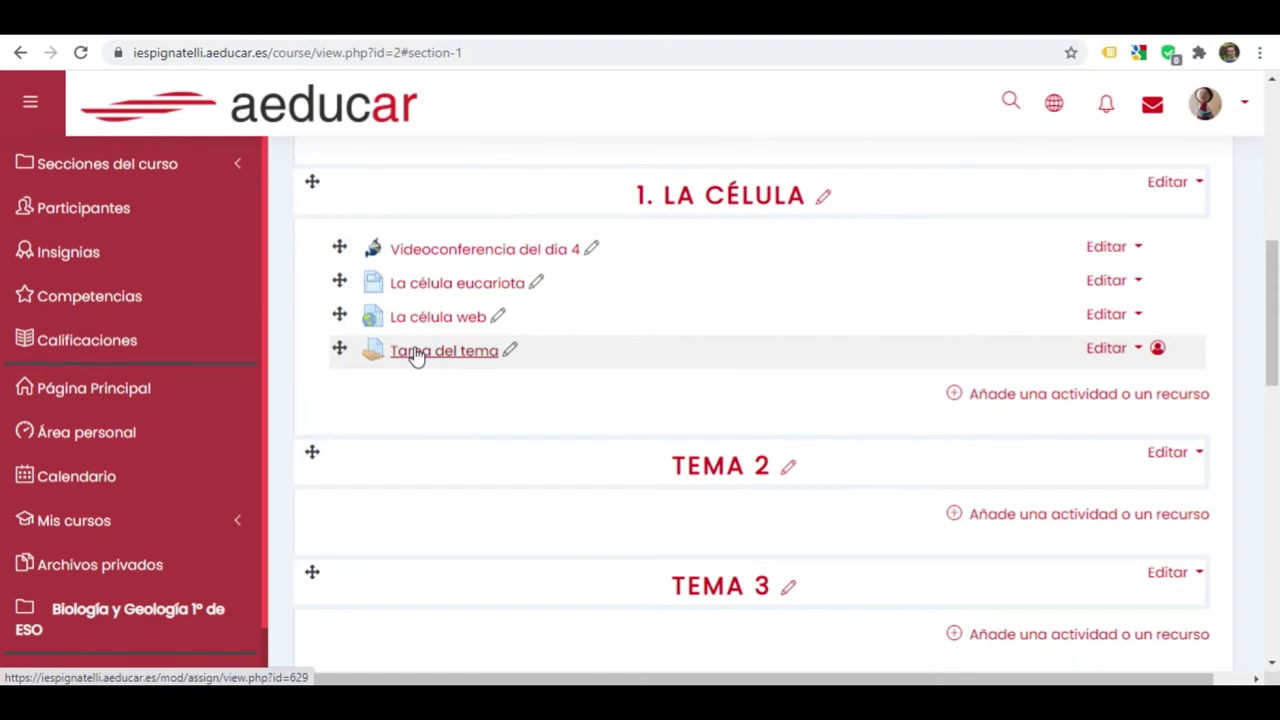
# Open the course's Calificaciones to examine the grader report's columns and the user report
pyautogui.scroll(-10, 415, 358)
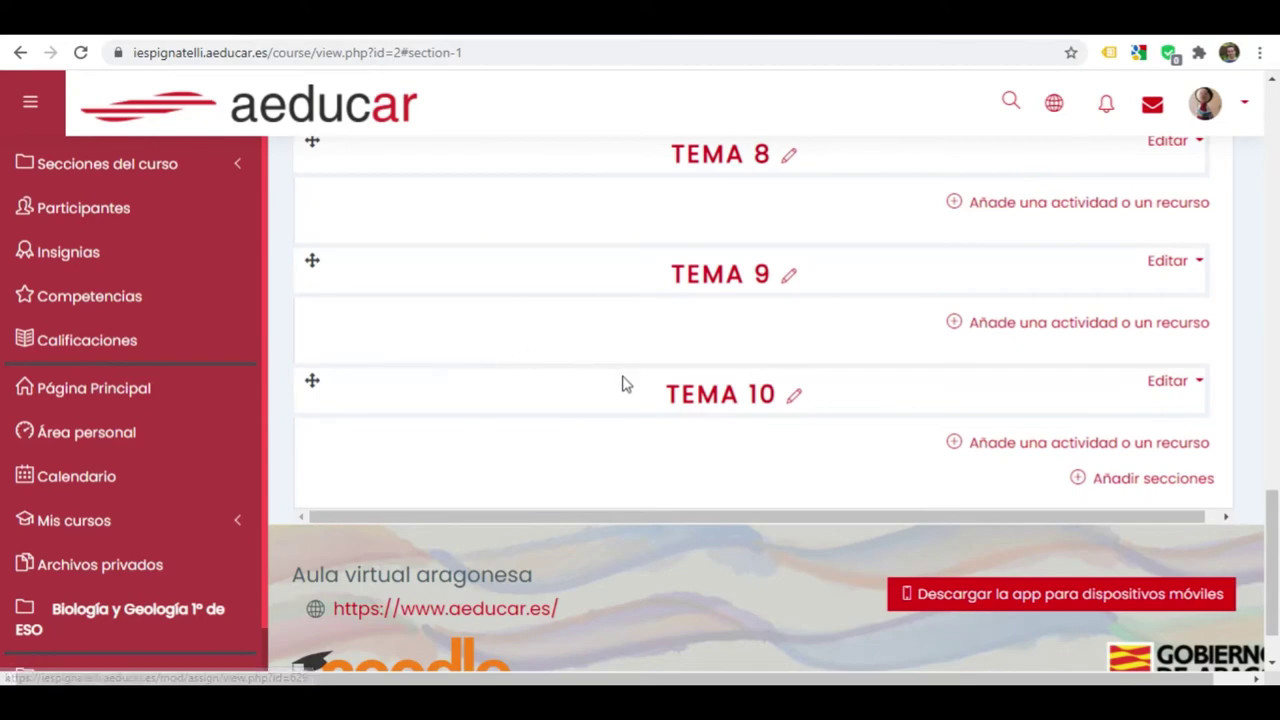
pyautogui.scroll(5, 622, 384)
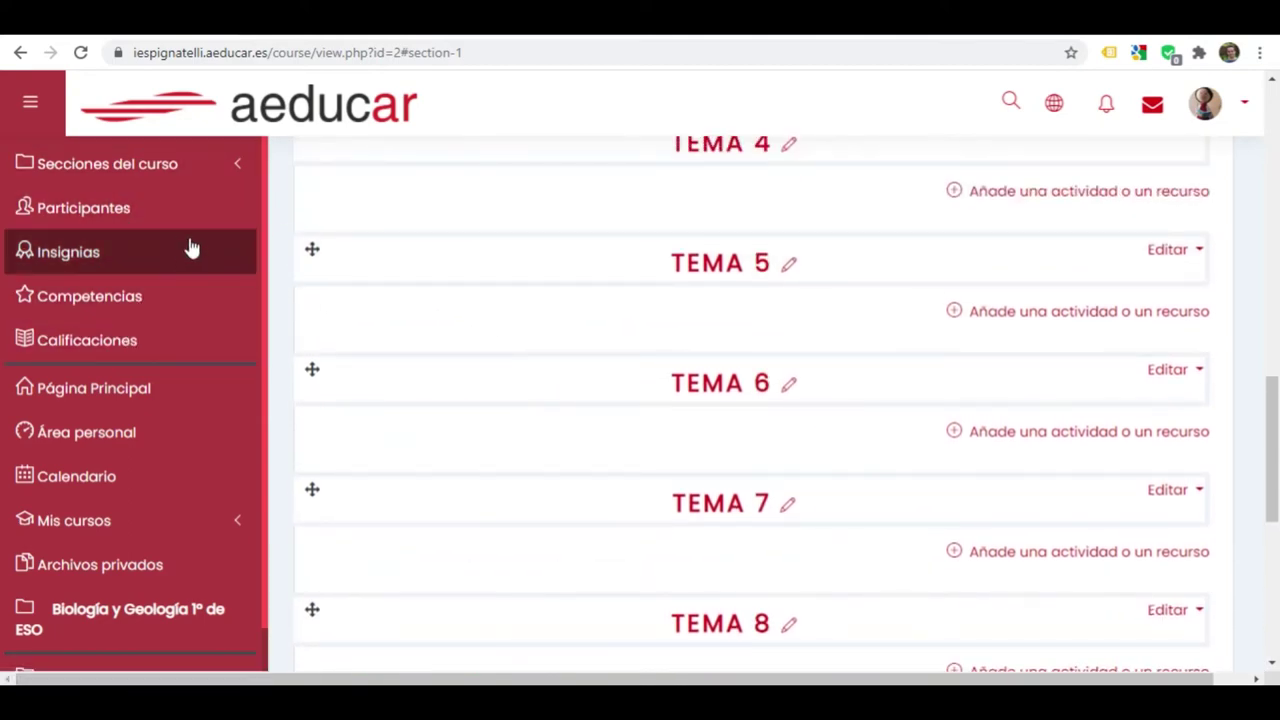
pyautogui.click(121, 339)
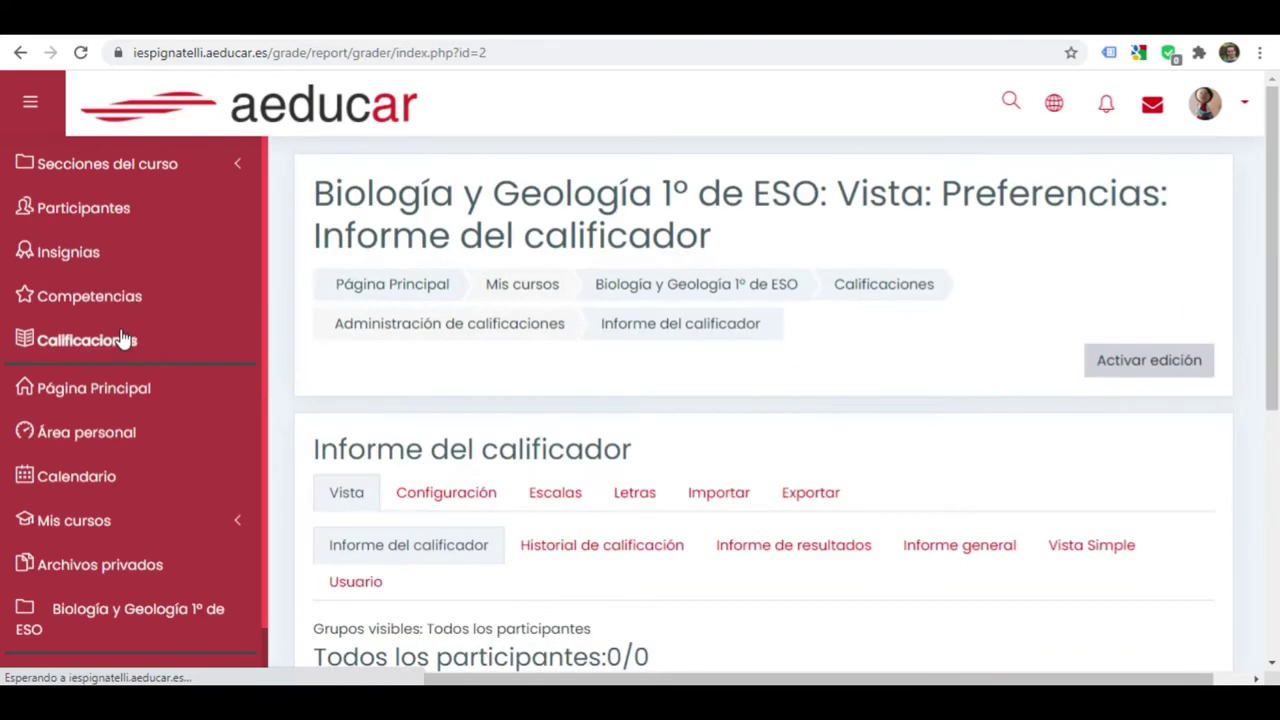
pyautogui.scroll(-1, 600, 360)
pyautogui.scroll(1, 600, 357)
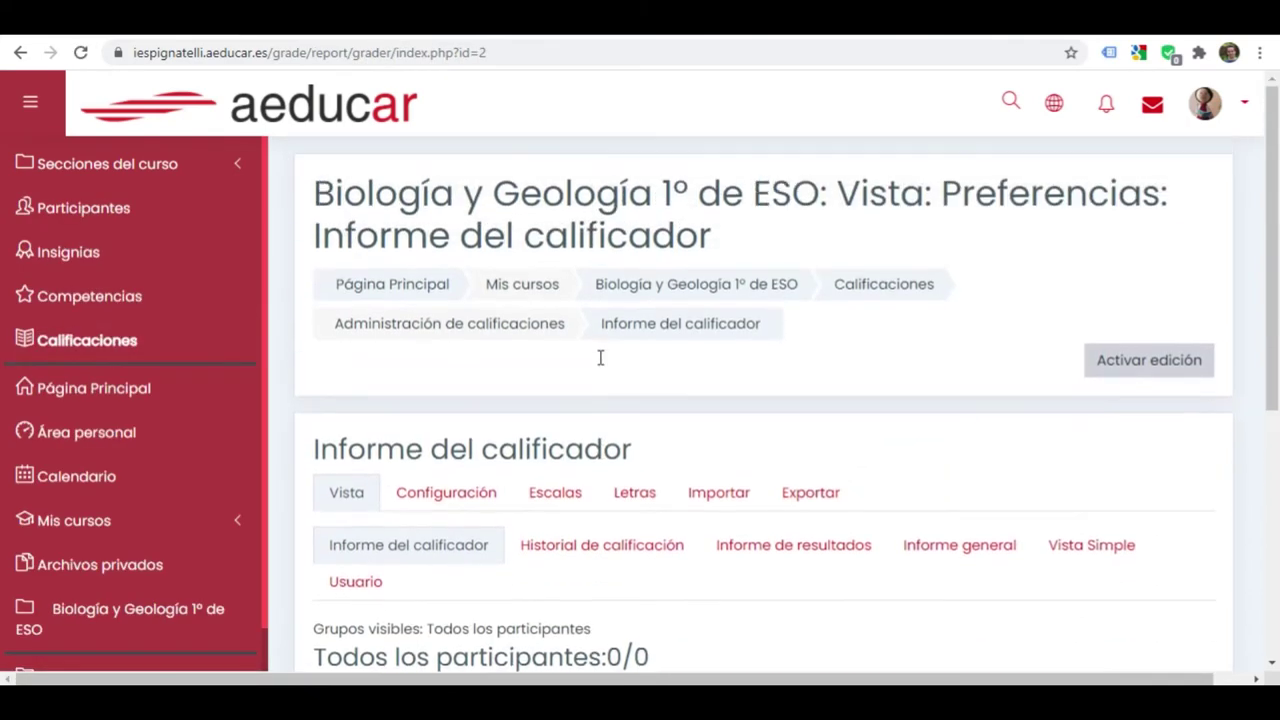
pyautogui.scroll(-5, 600, 358)
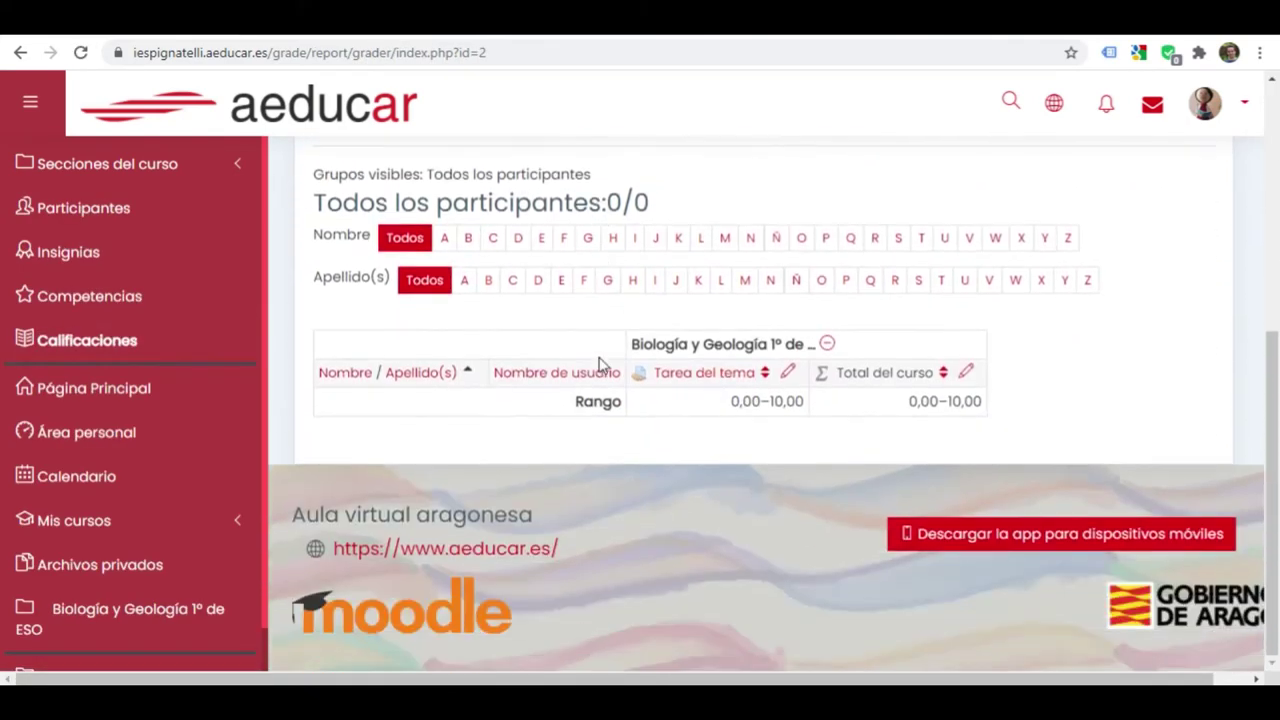
pyautogui.scroll(3, 600, 363)
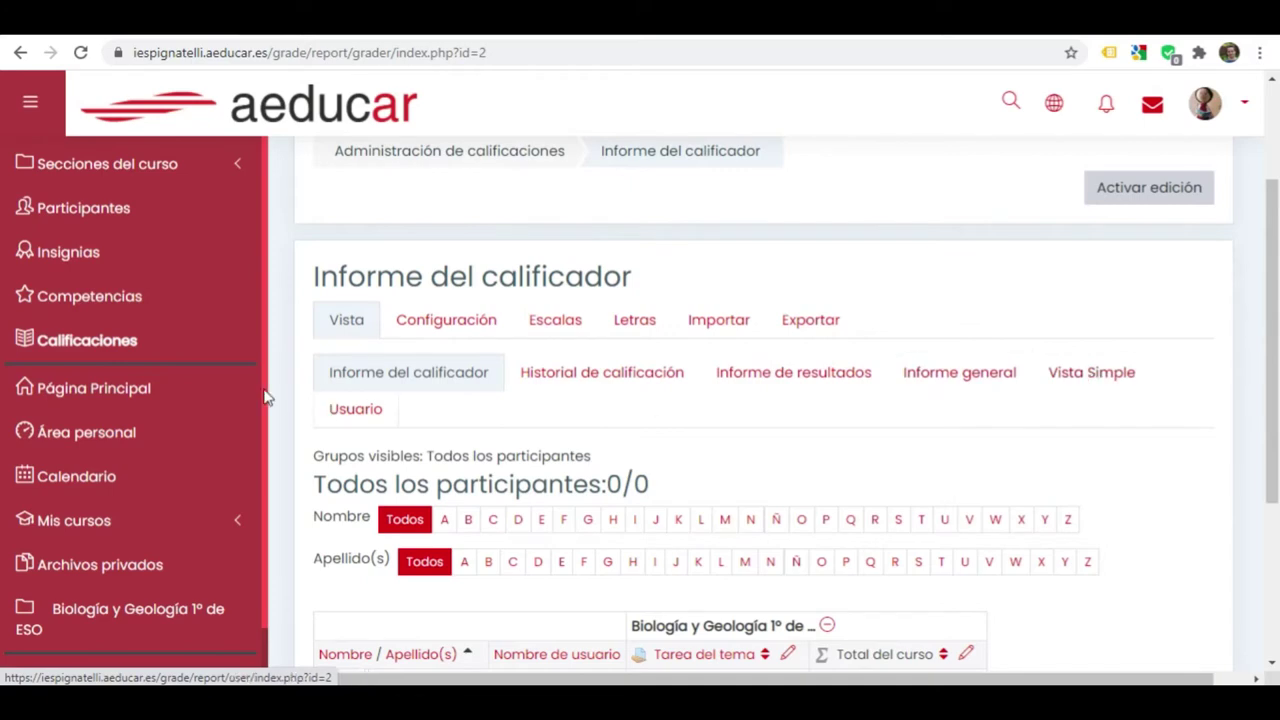
pyautogui.click(357, 410)
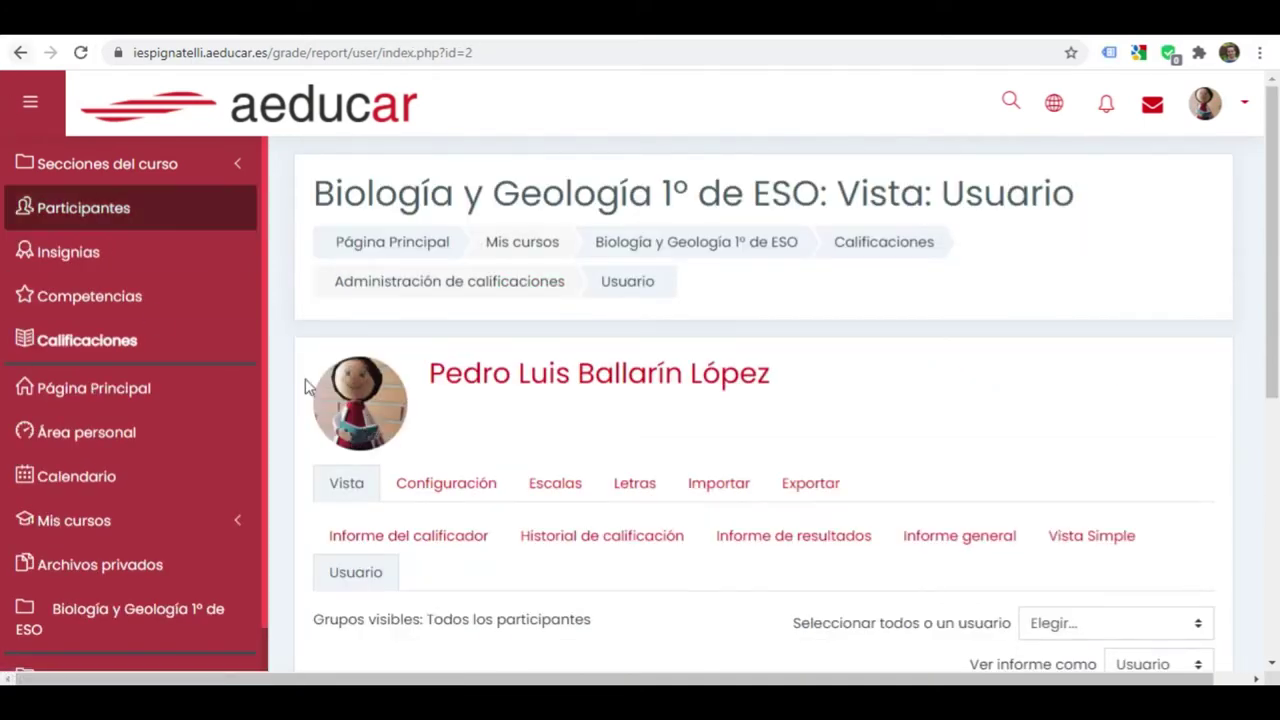
# In the gradebook setup, start a new grade category named "Tema 1" calculated with Media ponderada de calificaciones
pyautogui.click(442, 490)
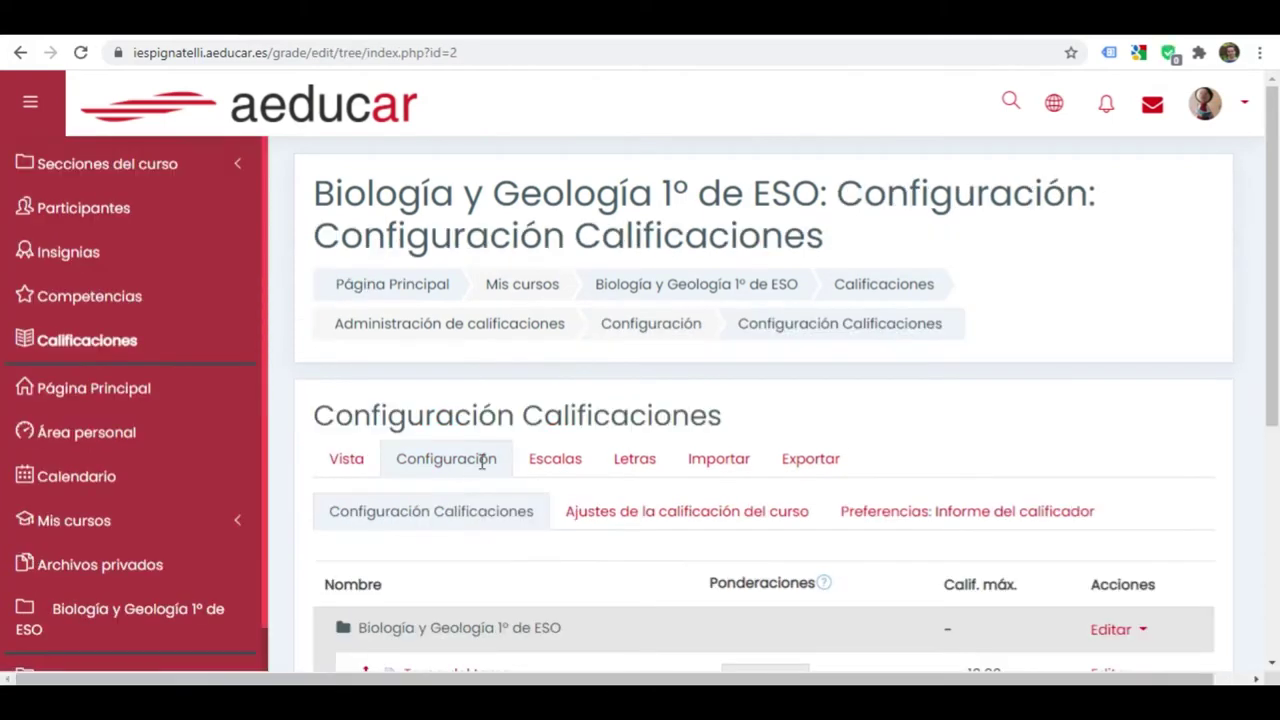
pyautogui.scroll(-3, 482, 460)
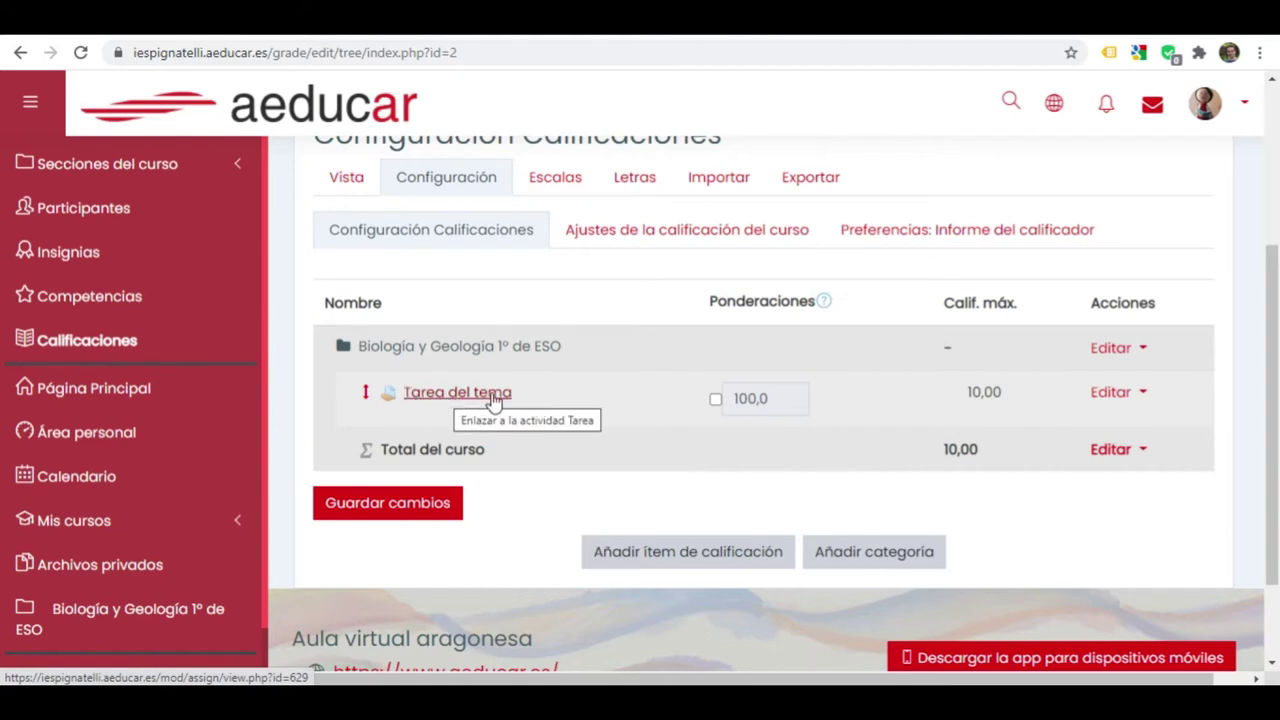
pyautogui.click(868, 558)
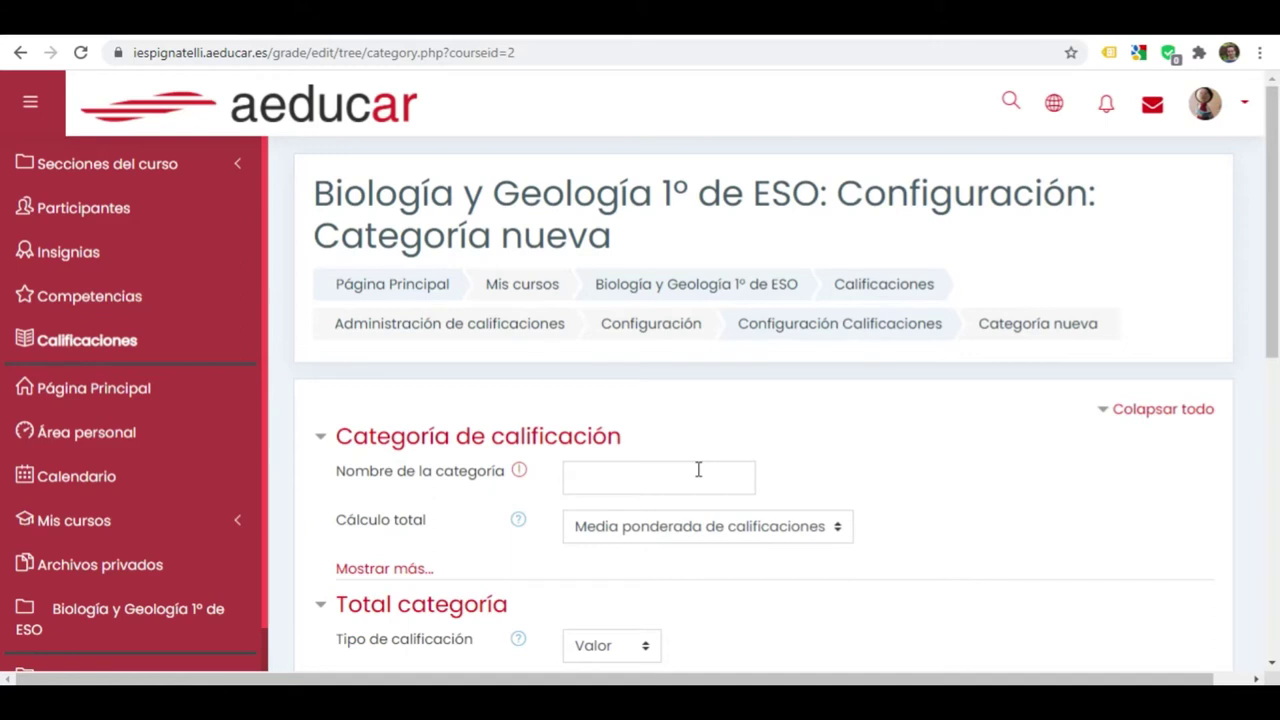
pyautogui.click(698, 470)
pyautogui.write('Tema 1')
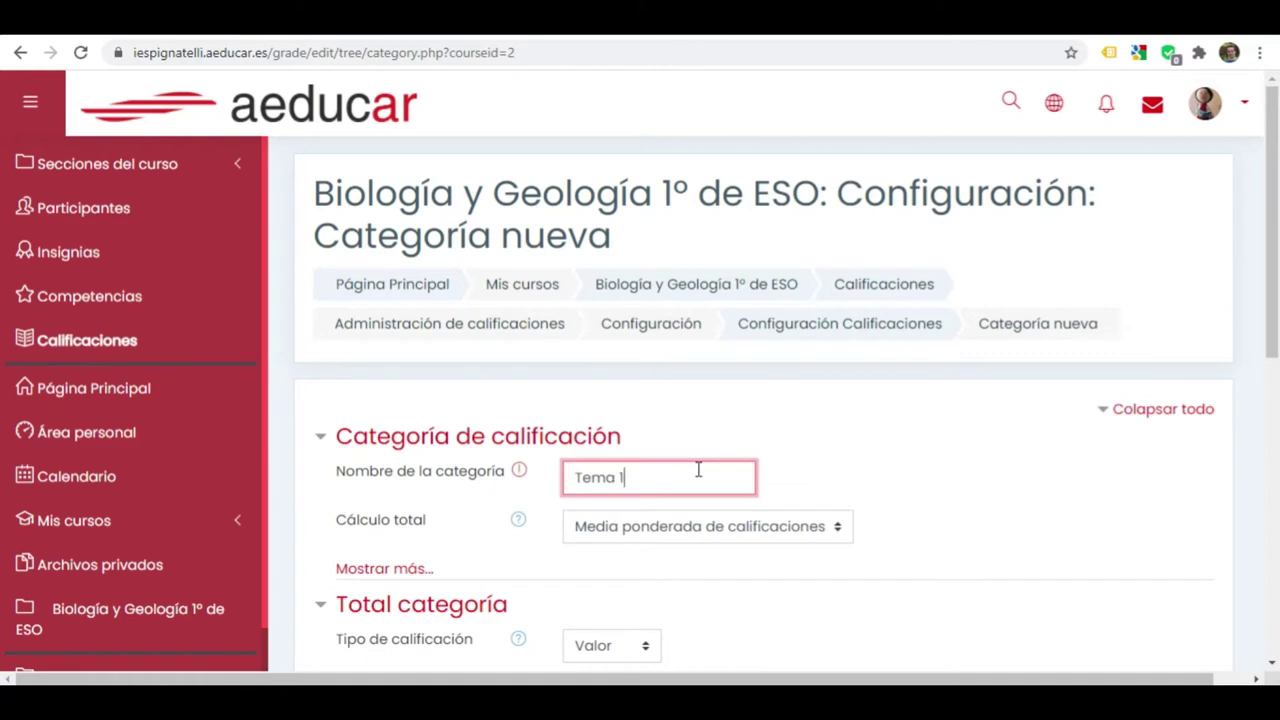
pyautogui.scroll(-2, 698, 470)
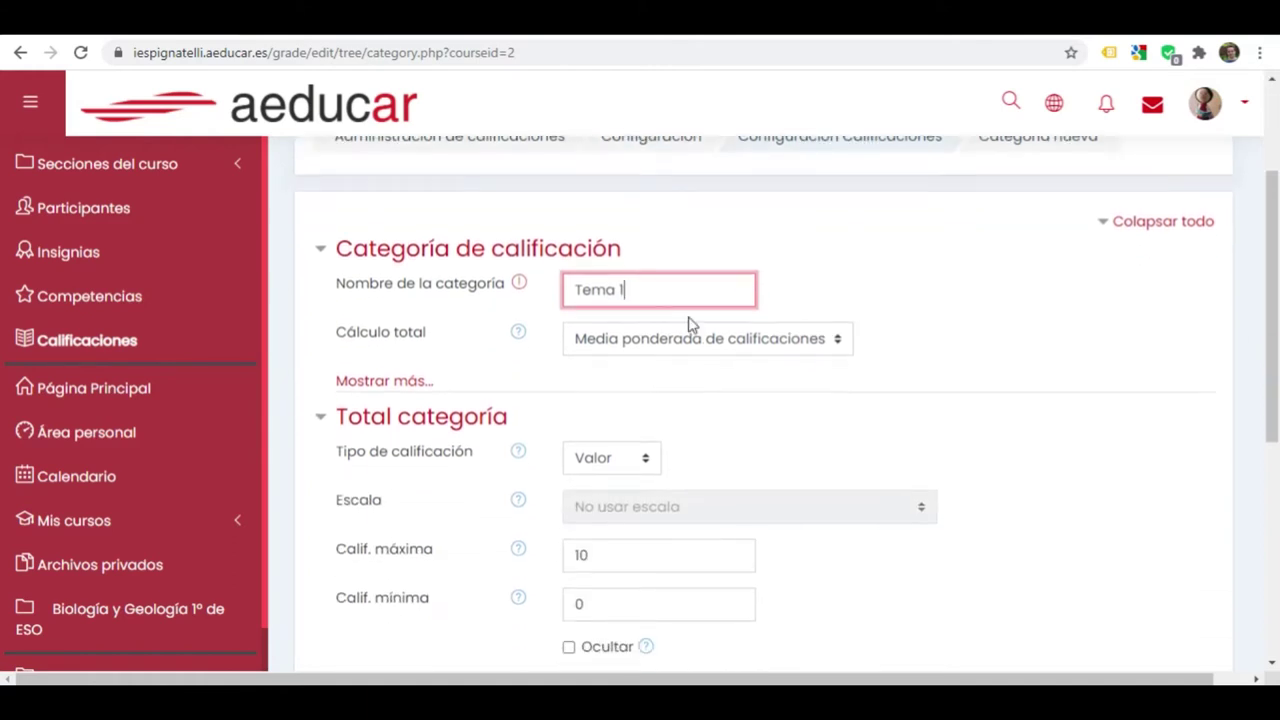
pyautogui.click(680, 341)
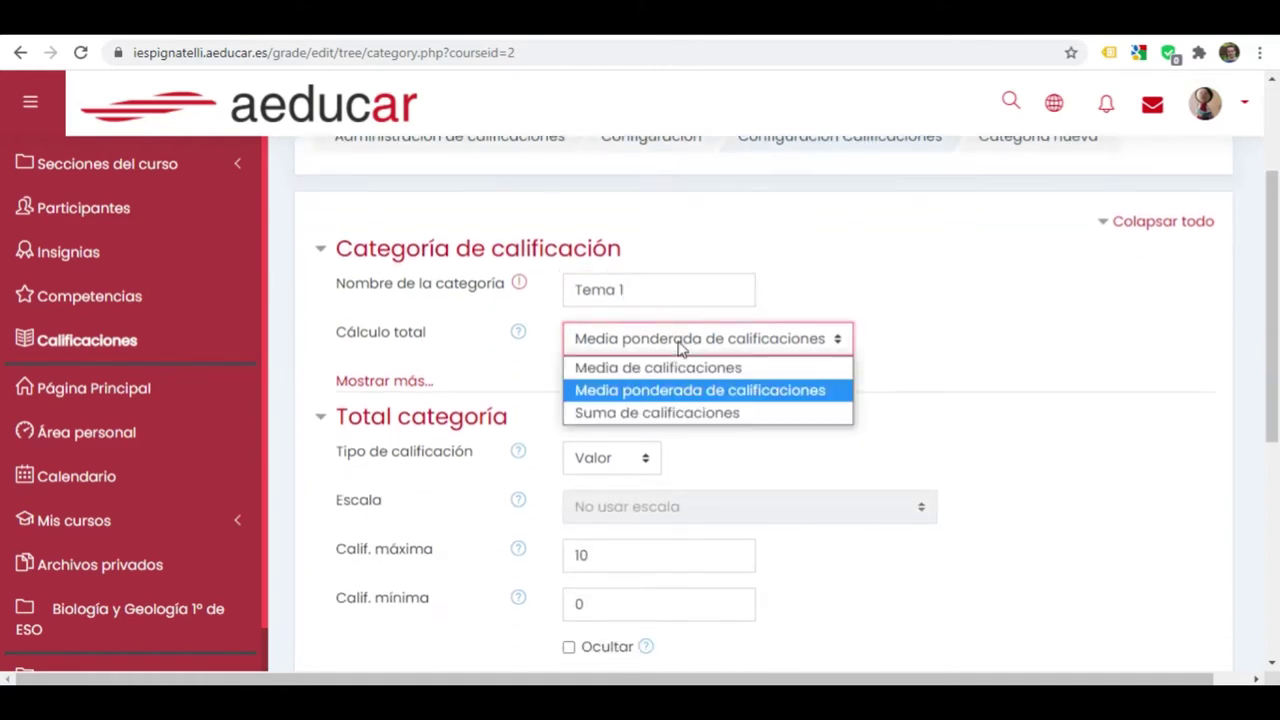
pyautogui.click(703, 391)
# Keep Valor as the Tema 1 category total's grade type and save the category
pyautogui.scroll(-2, 986, 349)
pyautogui.click(612, 271)
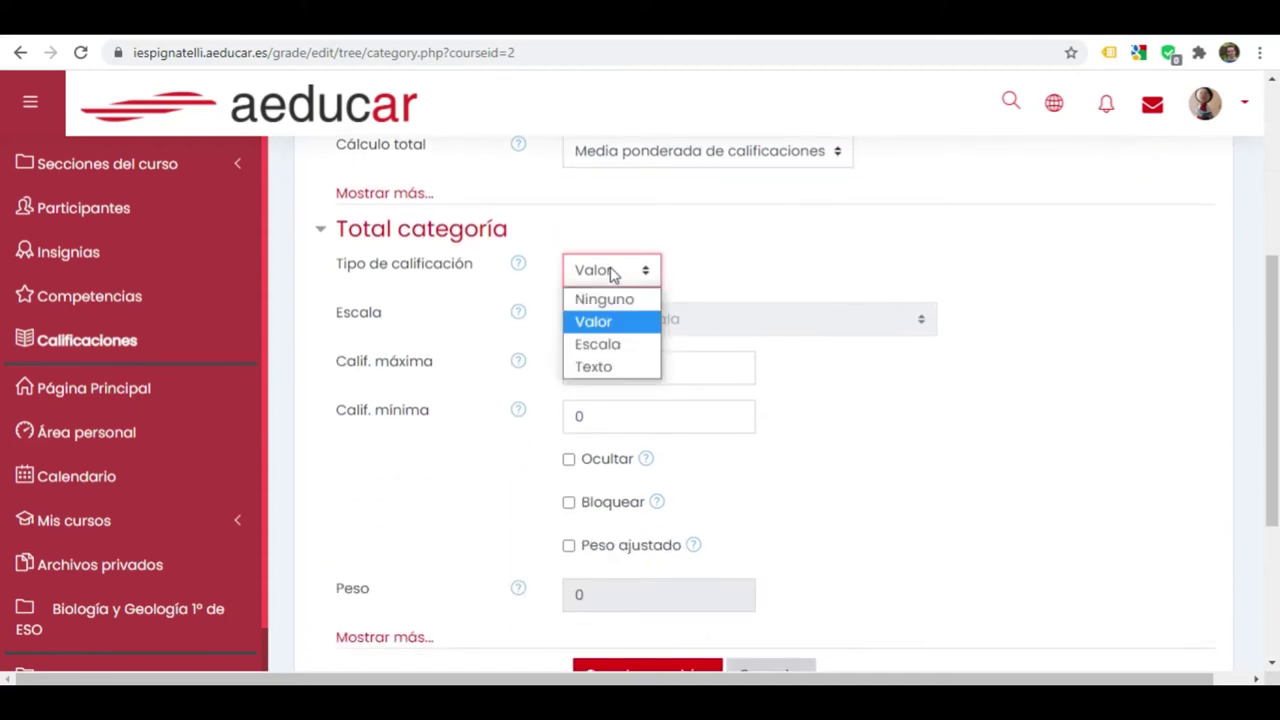
pyautogui.click(604, 324)
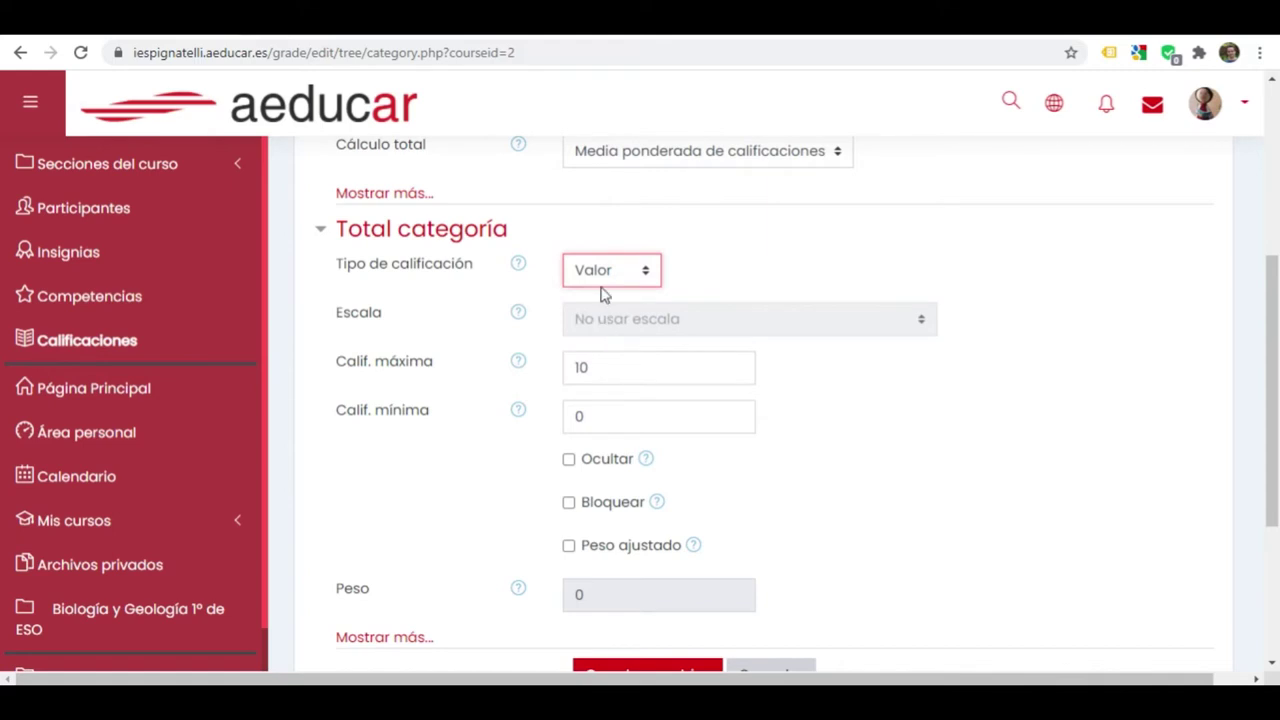
pyautogui.click(600, 285)
pyautogui.click(600, 321)
pyautogui.scroll(2, 623, 364)
pyautogui.scroll(-2, 620, 369)
pyautogui.scroll(-2, 608, 428)
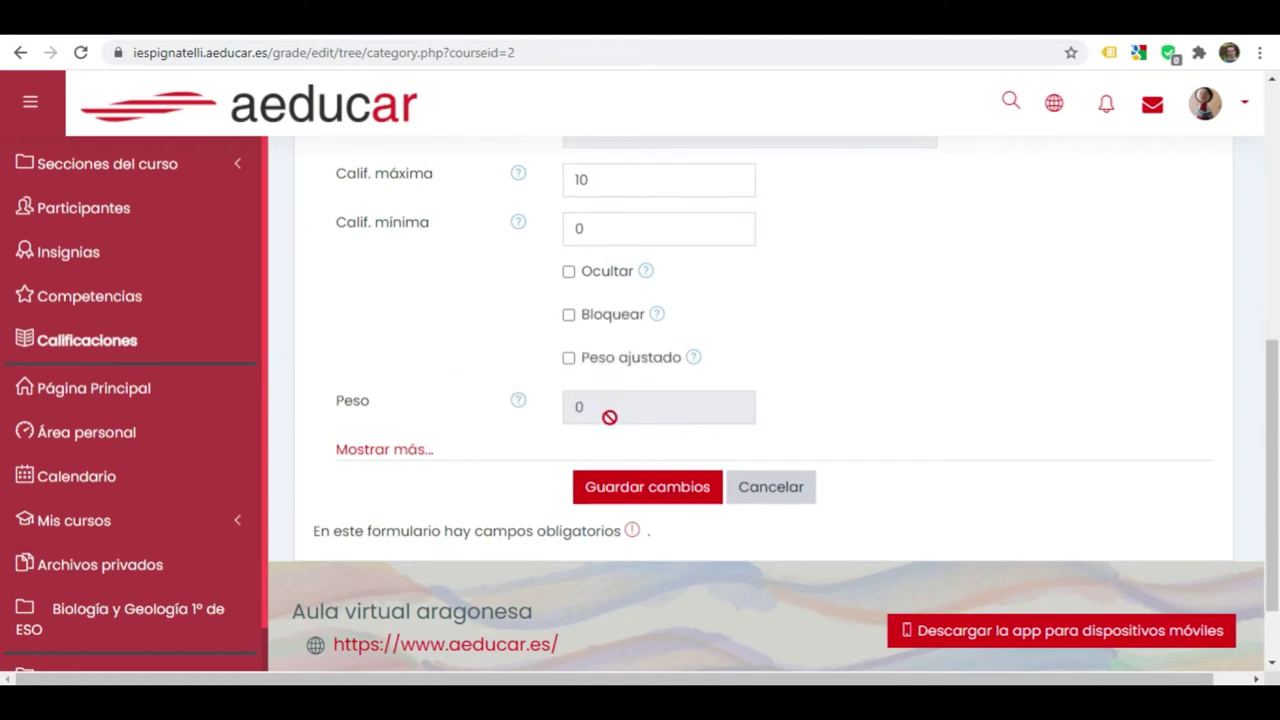
pyautogui.click(647, 487)
# Add and save another grade category named "Tema 2", leaving its calculation as Media ponderada de calificaciones
pyautogui.scroll(-4, 957, 449)
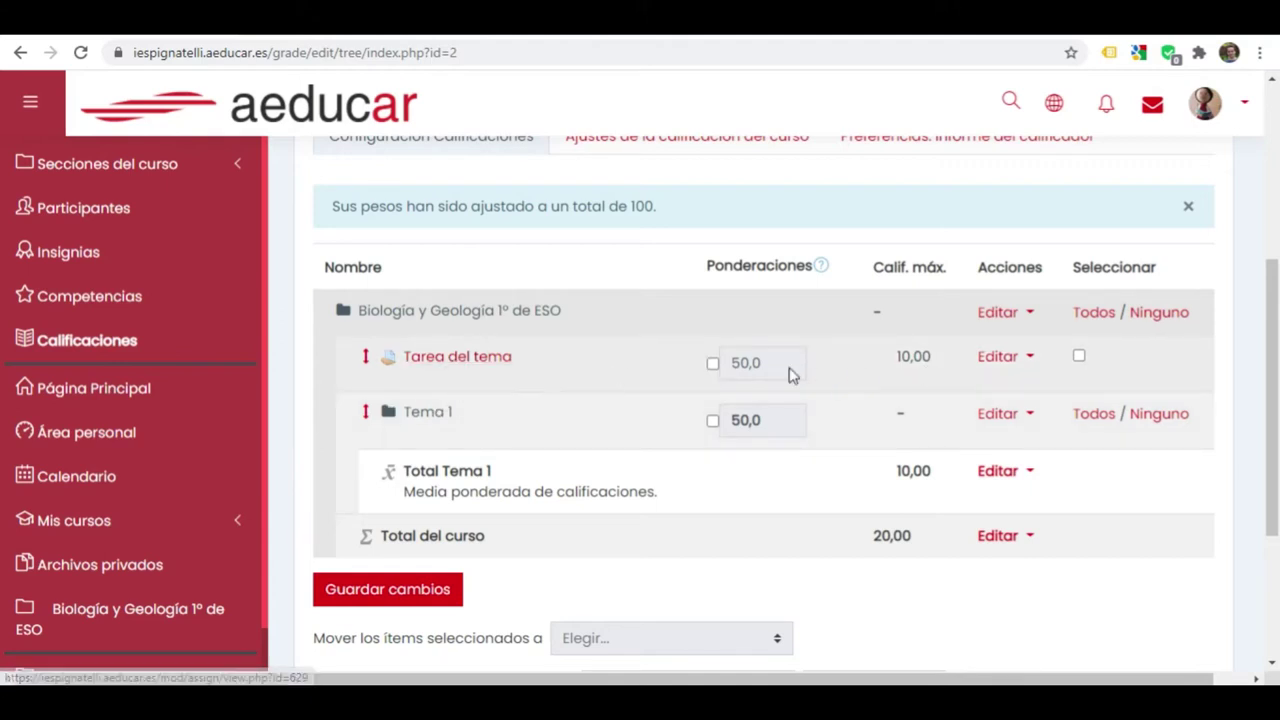
pyautogui.scroll(-2, 563, 591)
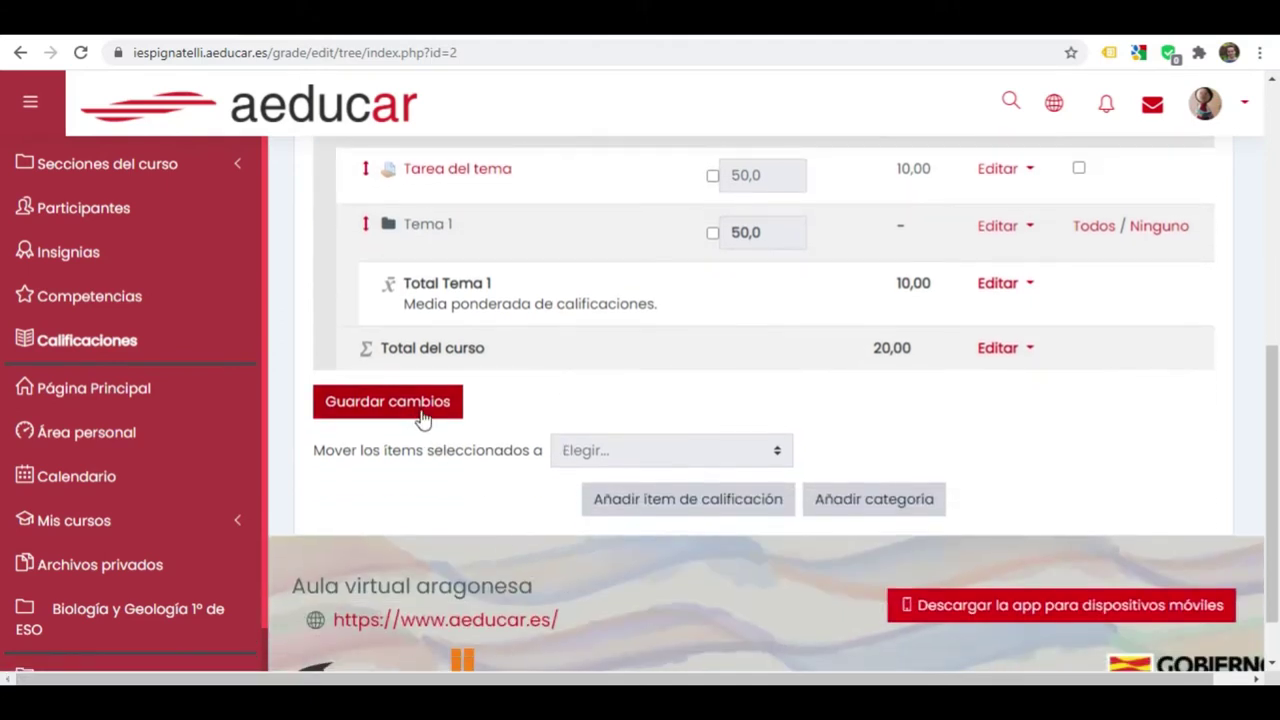
pyautogui.click(893, 513)
pyautogui.click(688, 466)
pyautogui.write('Tema 2')
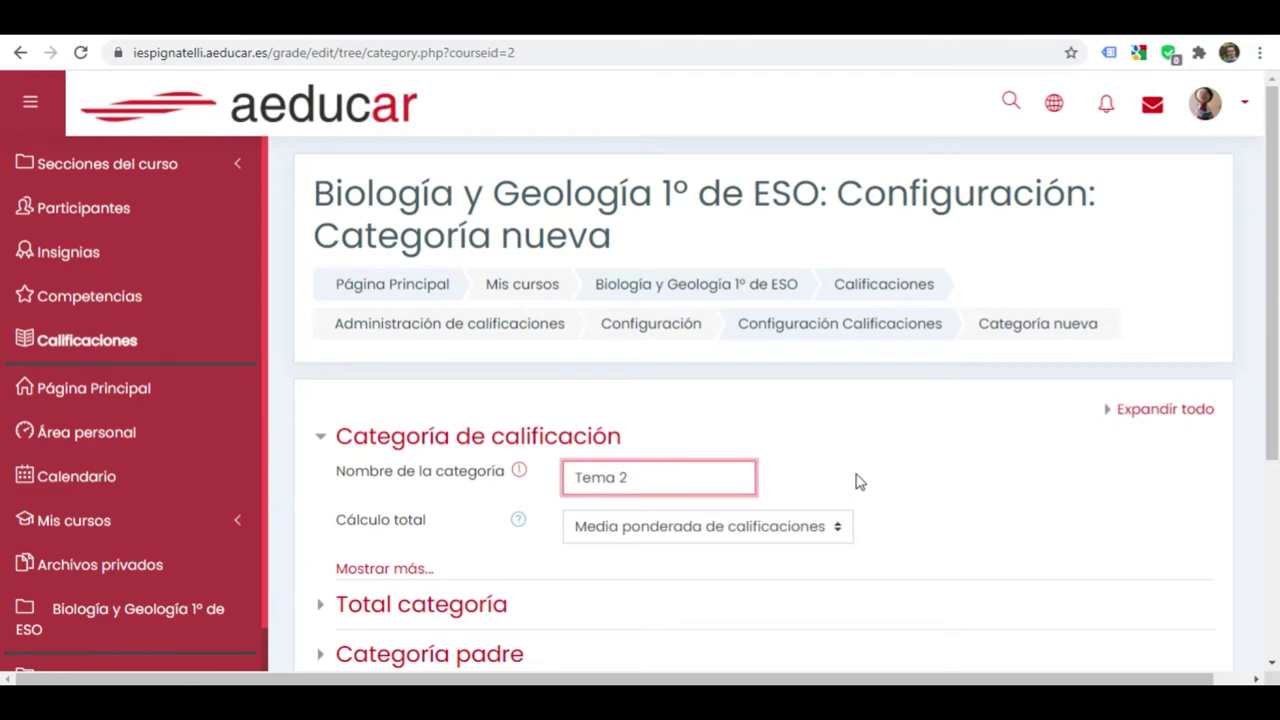
pyautogui.scroll(-1, 855, 482)
pyautogui.click(500, 512)
pyautogui.click(500, 512)
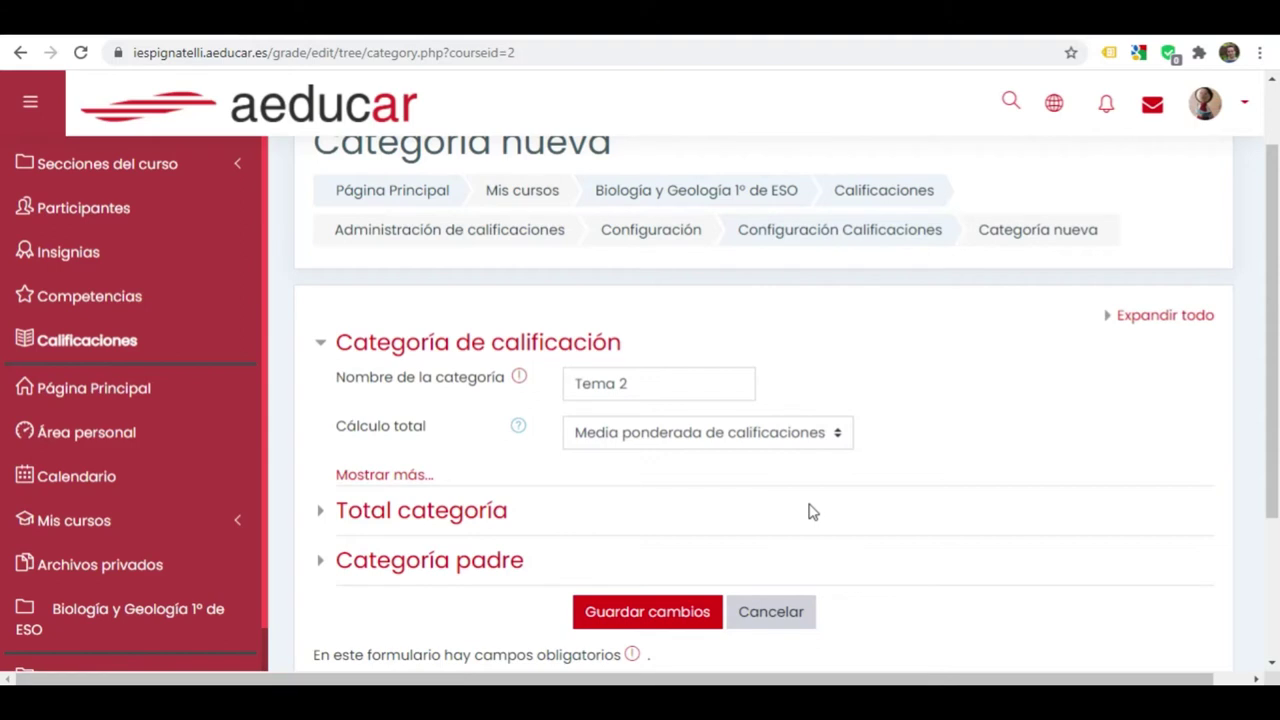
pyautogui.click(623, 614)
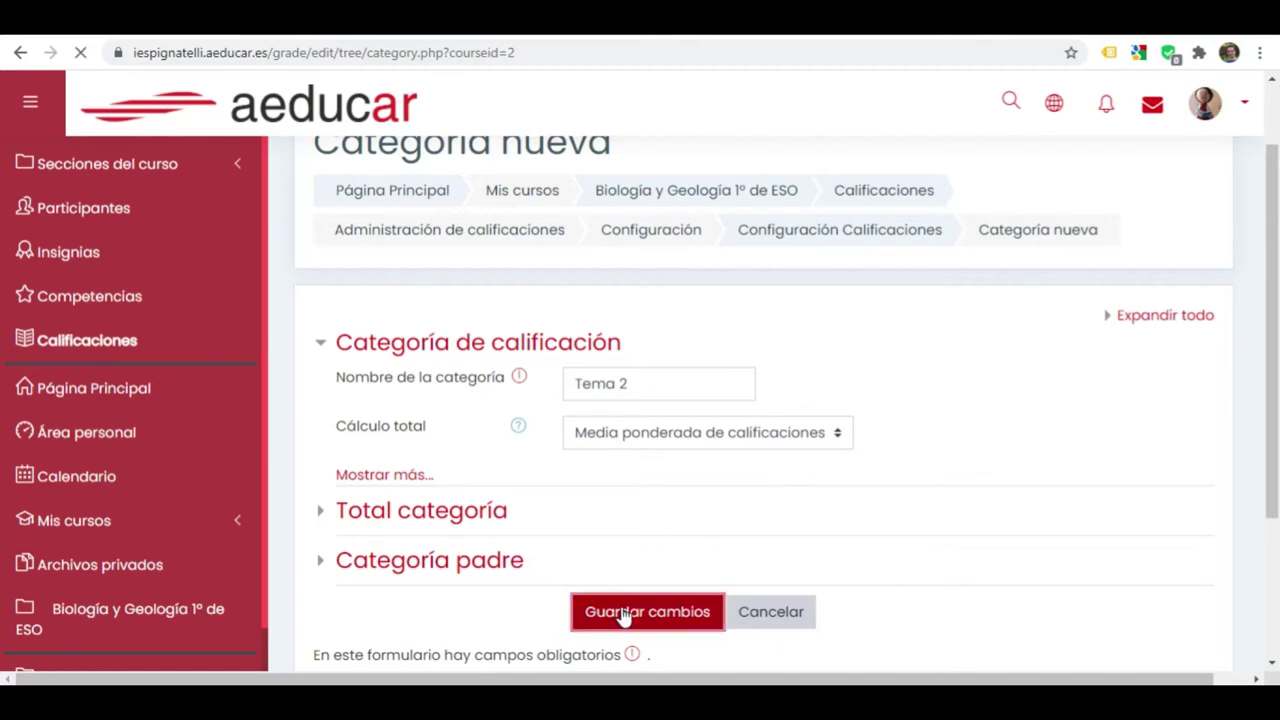
pyautogui.scroll(-5, 855, 468)
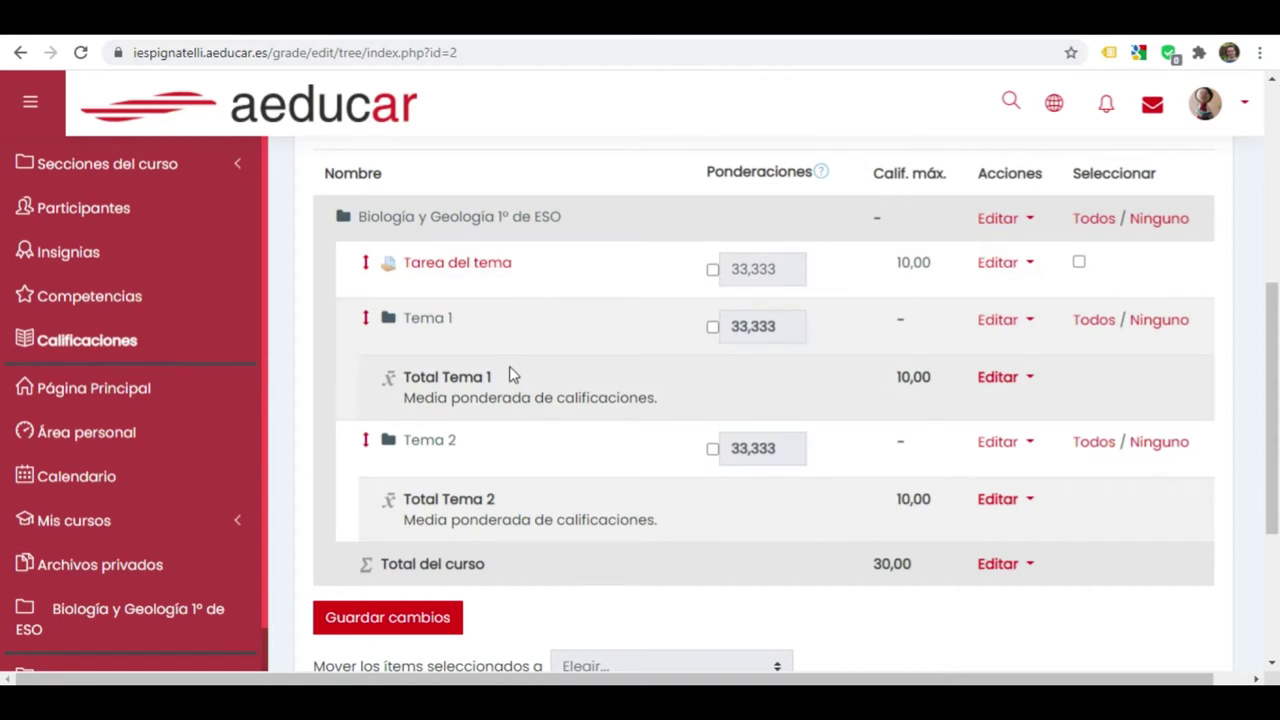
pyautogui.scroll(-1, 509, 374)
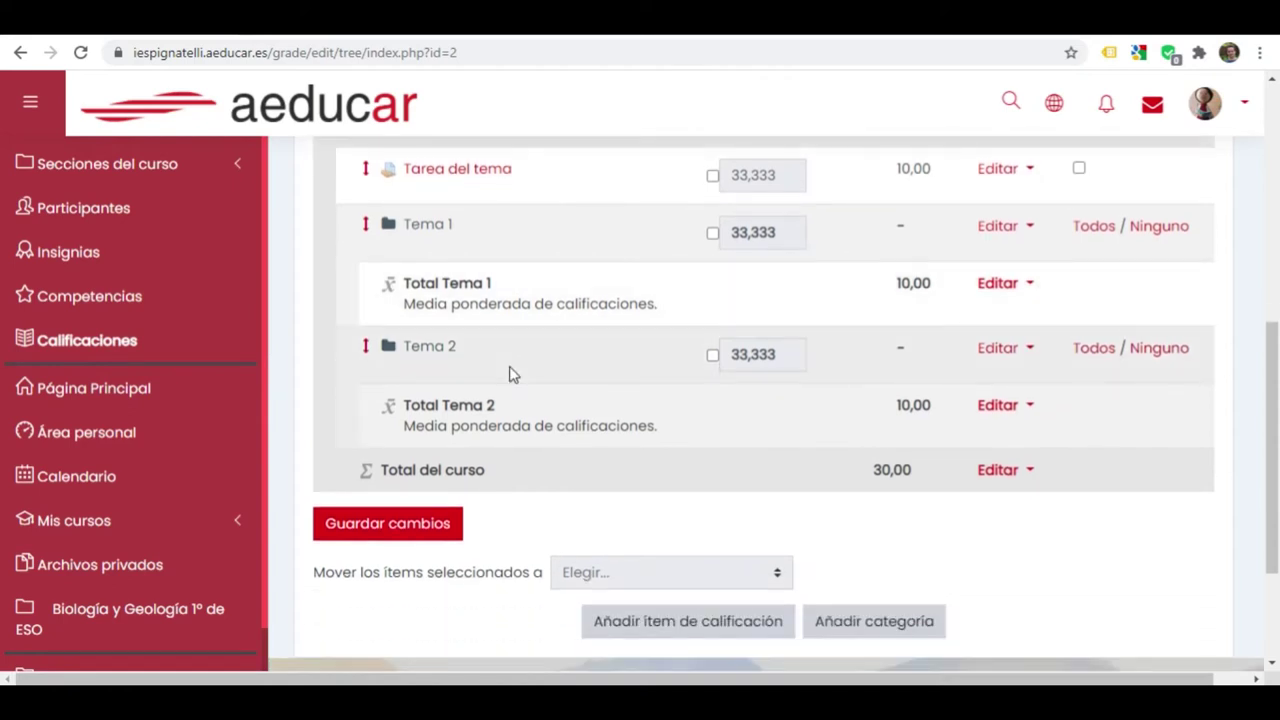
# Return to the course page and open the settings of the Tarea del tema assignment in "1. La célula"
pyautogui.scroll(3, 449, 289)
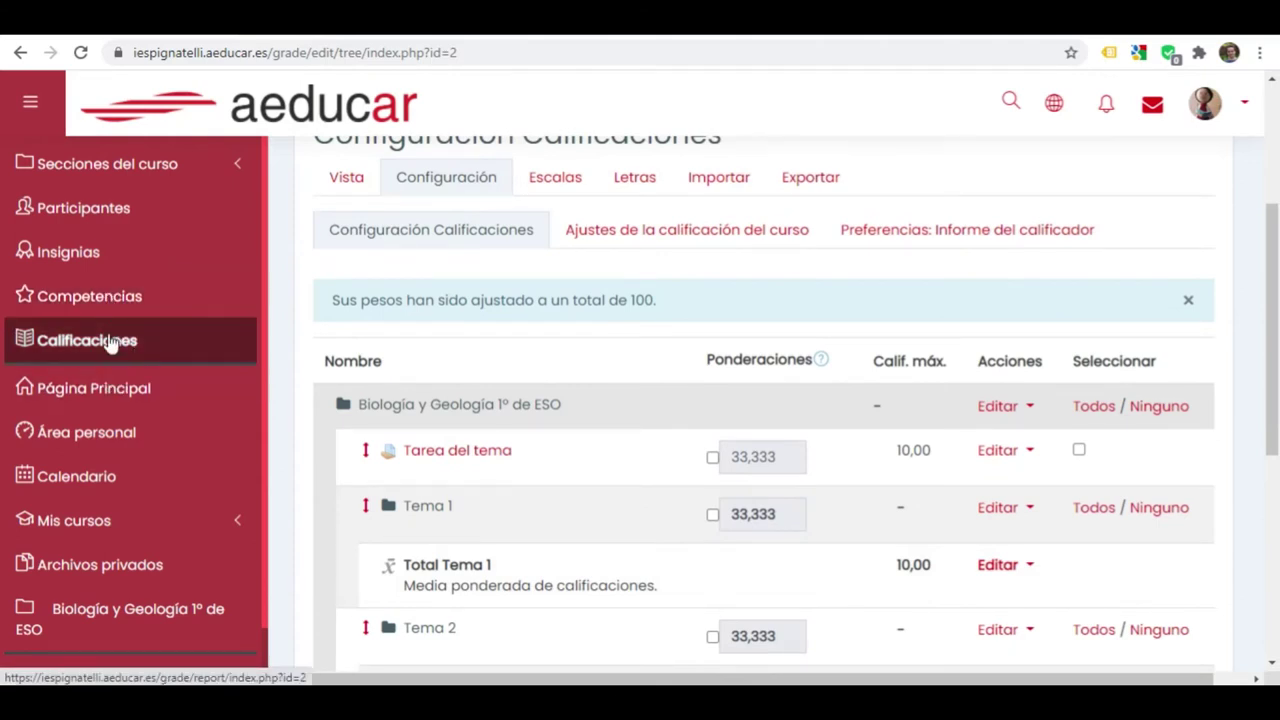
pyautogui.scroll(3, 530, 385)
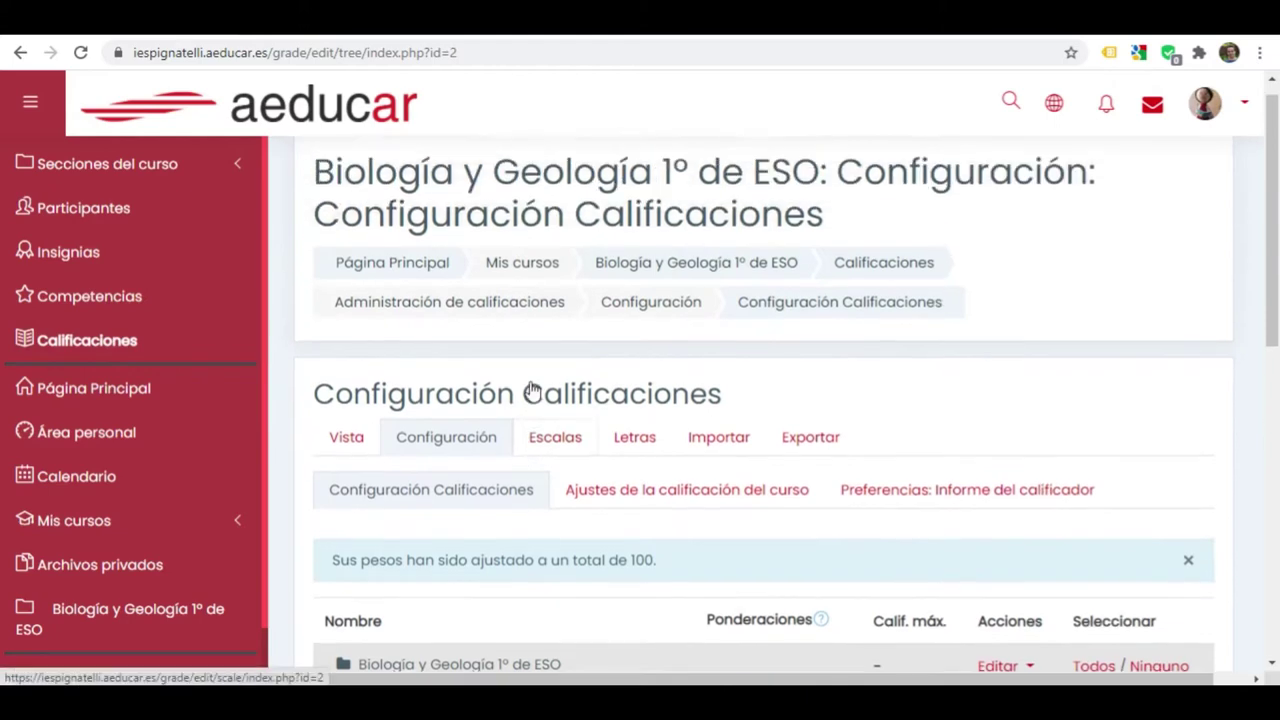
pyautogui.click(711, 287)
pyautogui.scroll(-5, 694, 334)
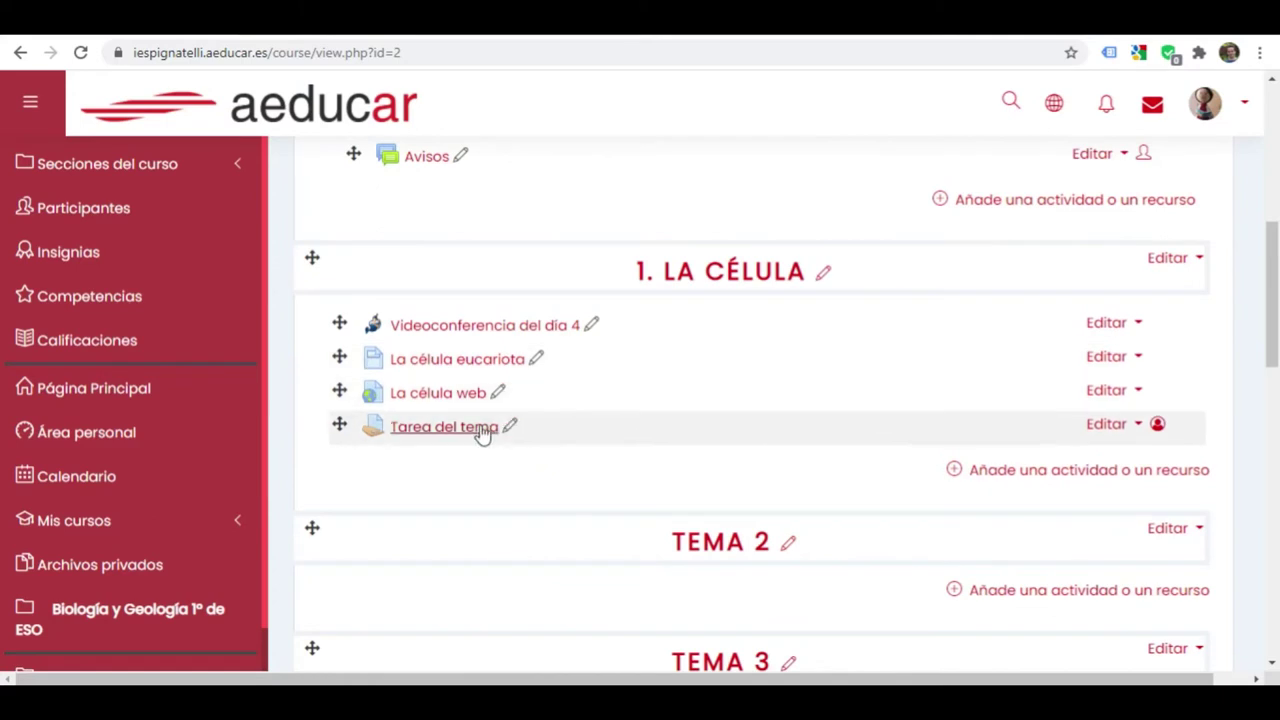
pyautogui.click(1104, 428)
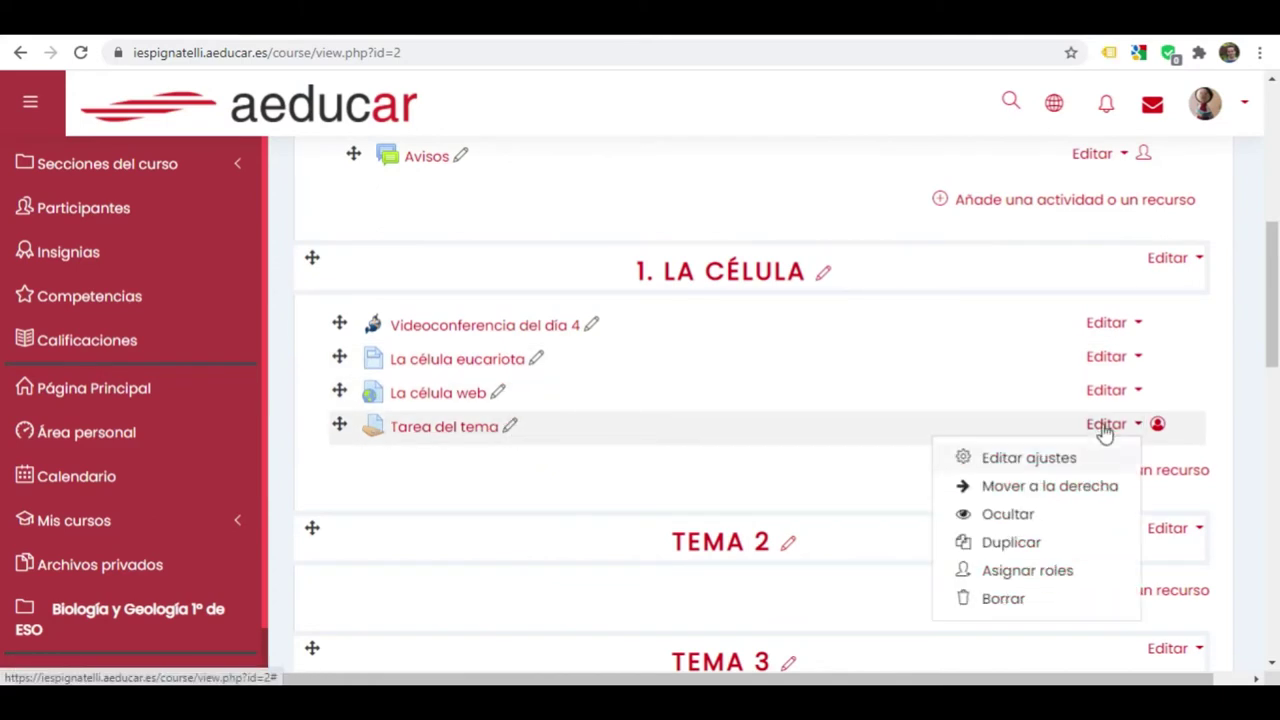
pyautogui.click(995, 460)
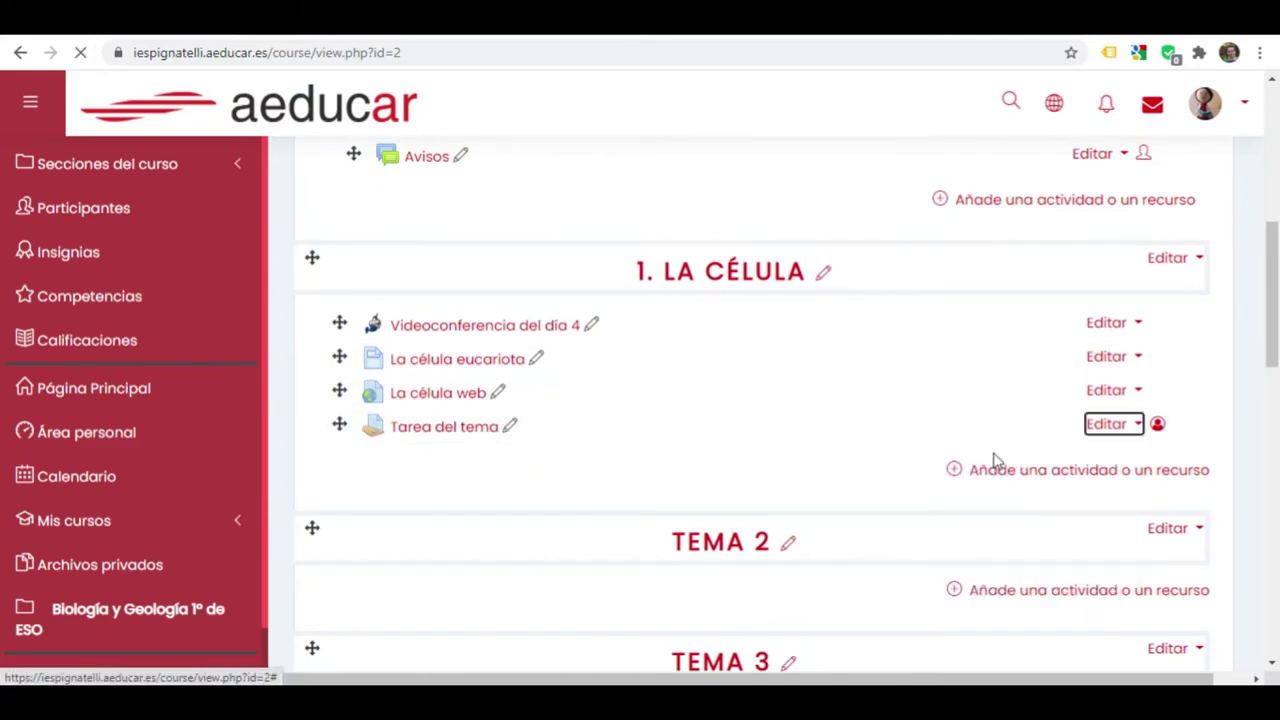
# In the assignment's Calificación settings, set Categoría de calificación to Tema 1
pyautogui.scroll(-5, 760, 420)
pyautogui.scroll(-10, 740, 425)
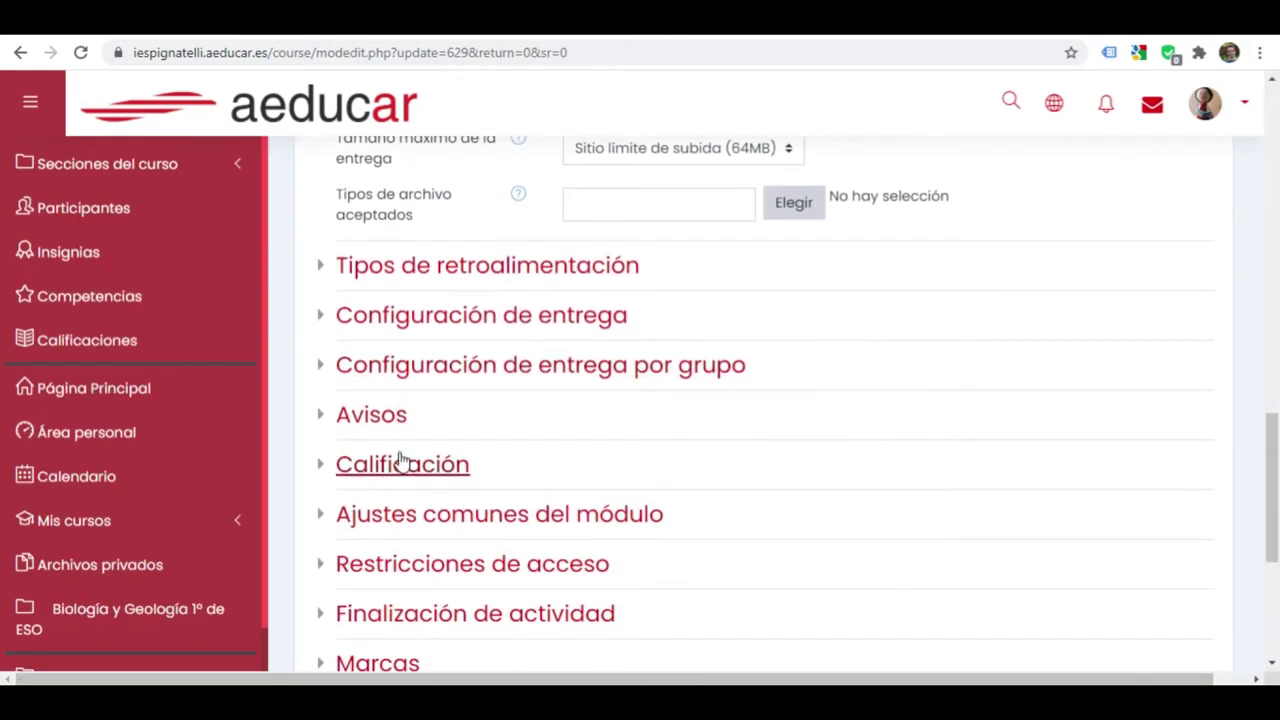
pyautogui.click(404, 468)
pyautogui.scroll(-4, 629, 457)
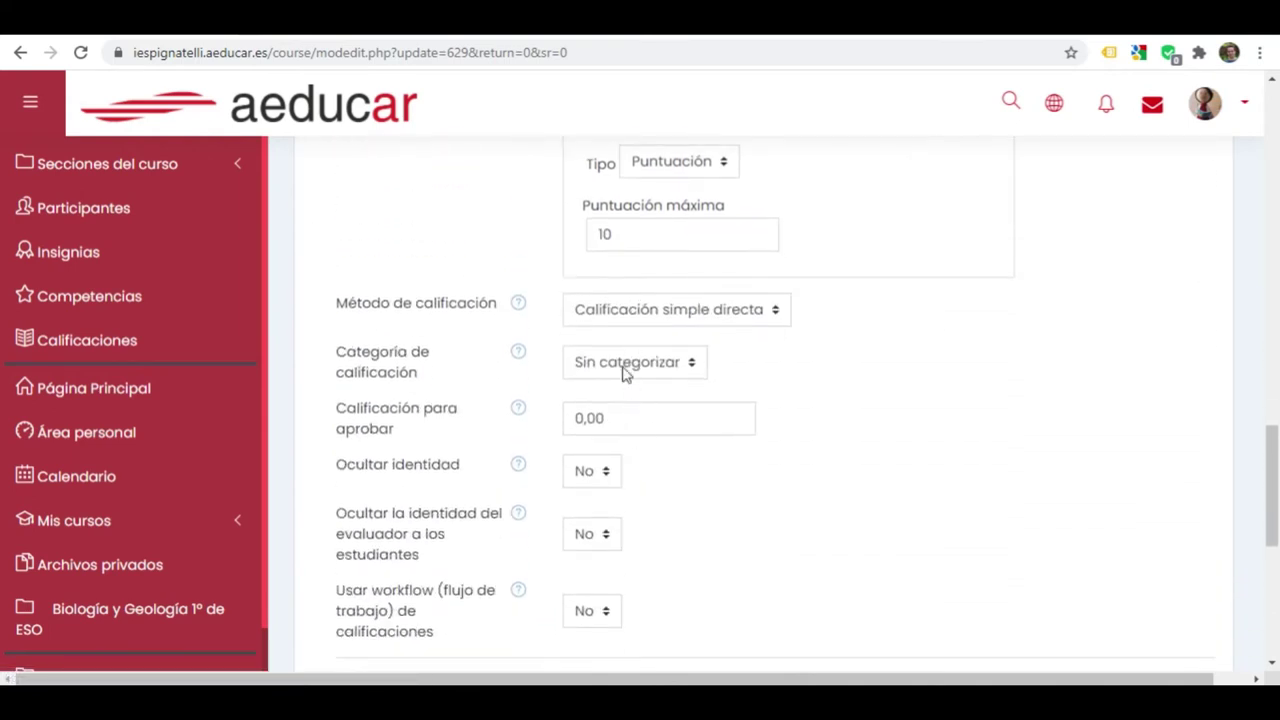
pyautogui.click(626, 366)
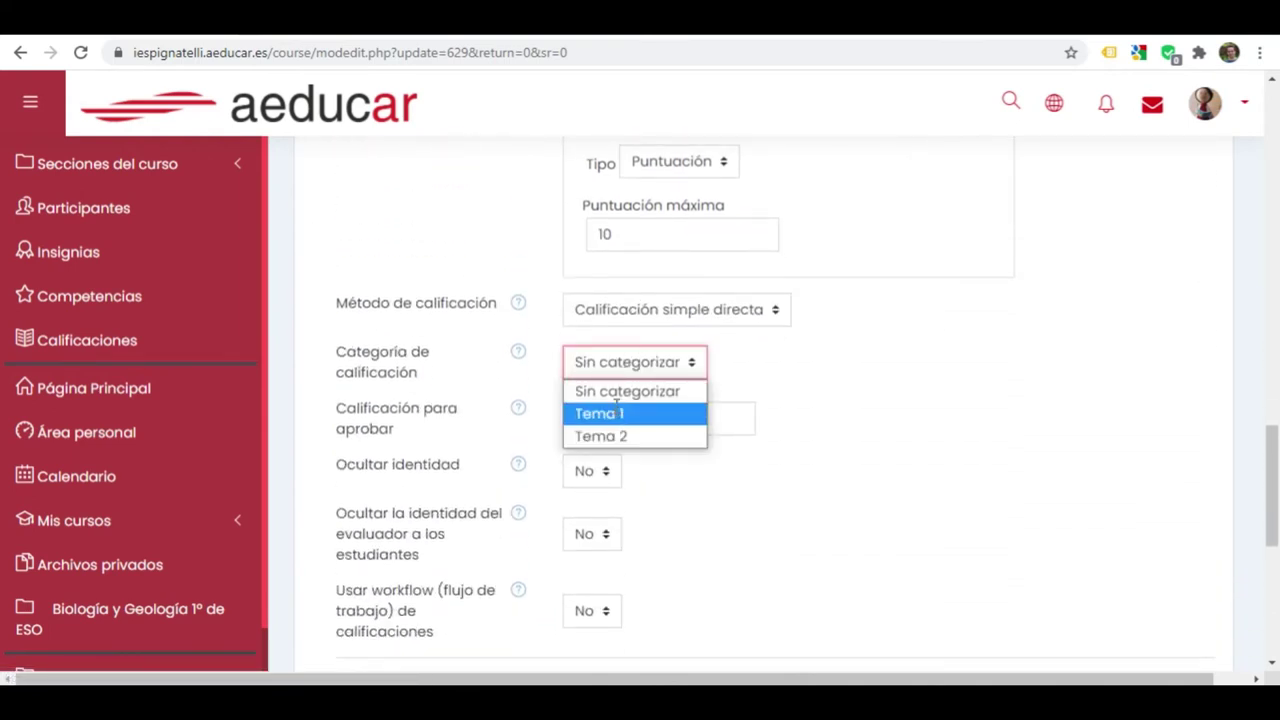
pyautogui.click(618, 414)
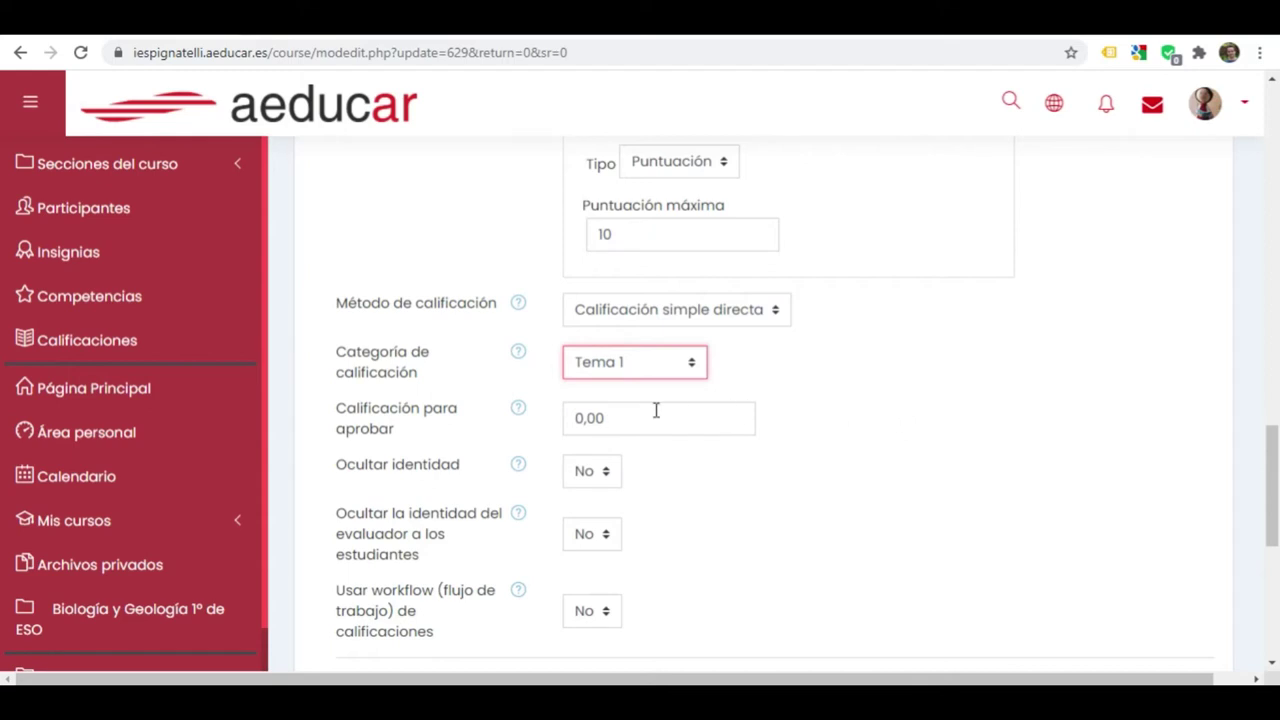
# Read the help for Calificación para aprobar, leave its value at 0,00, and save the assignment, returning to the course
pyautogui.click(526, 414)
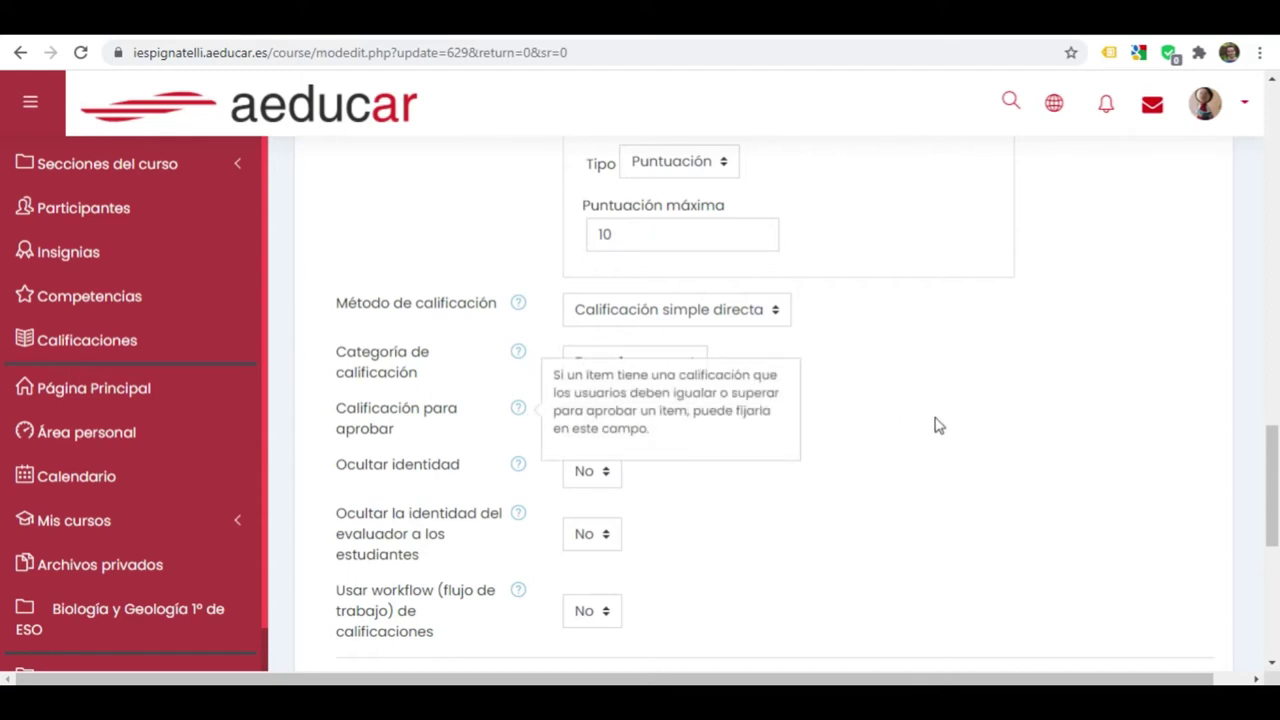
pyautogui.click(598, 420)
pyautogui.click(589, 418)
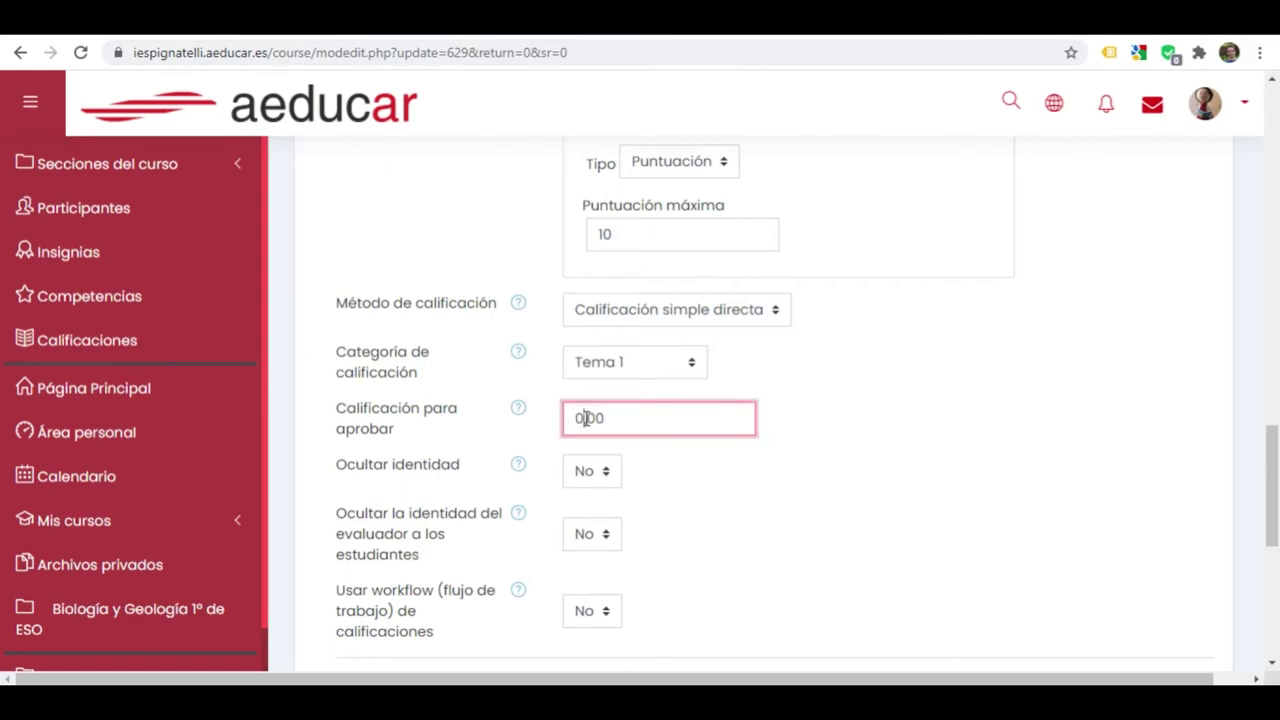
pyautogui.click(928, 390)
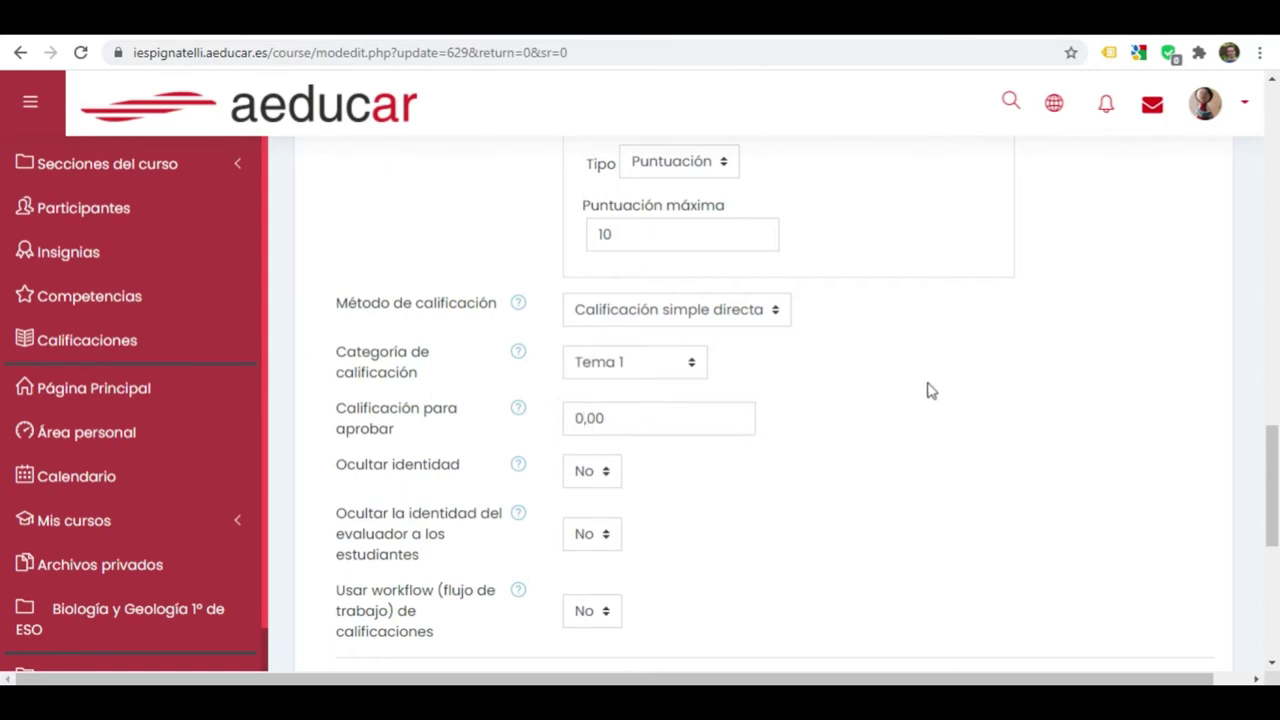
pyautogui.scroll(-1, 928, 390)
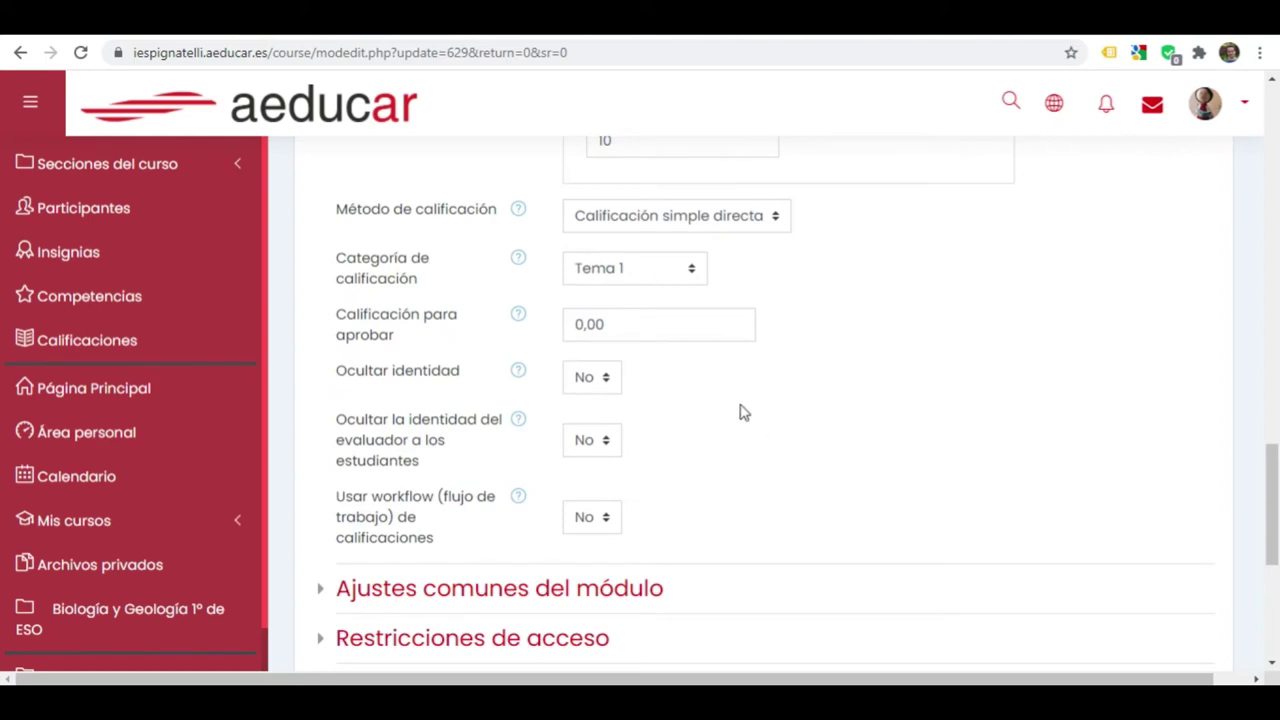
pyautogui.scroll(-3, 740, 409)
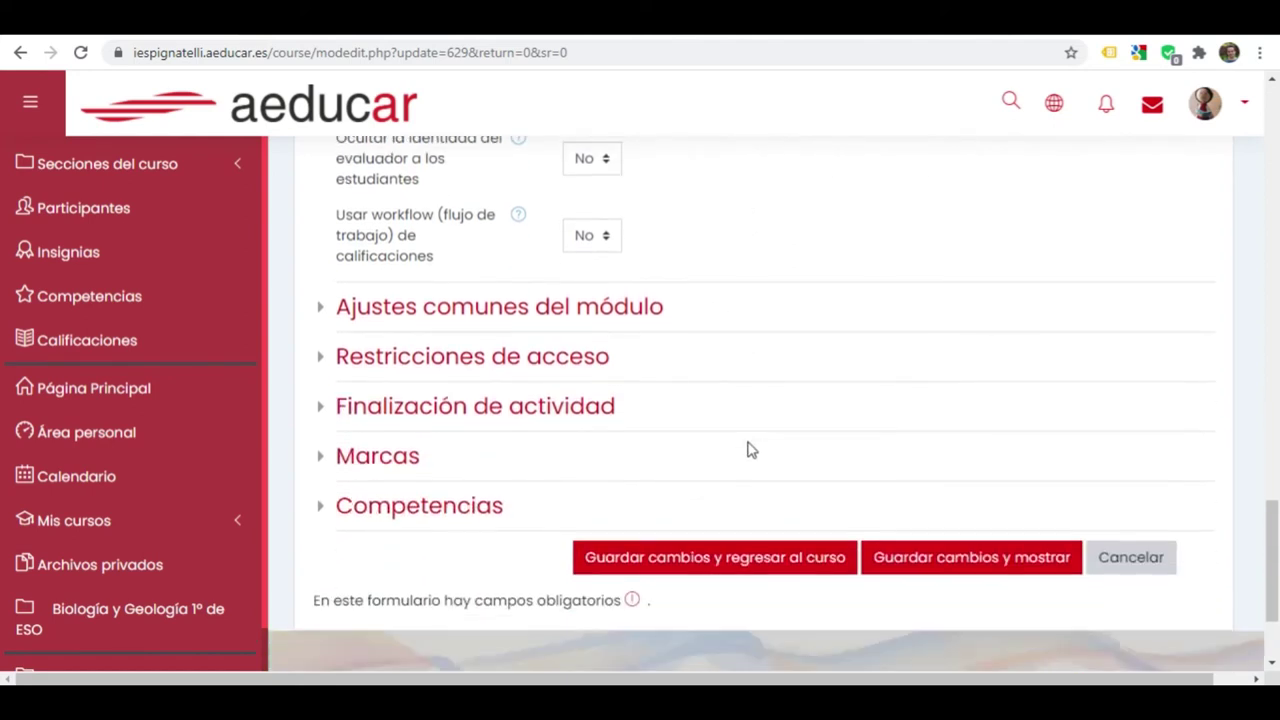
pyautogui.click(718, 558)
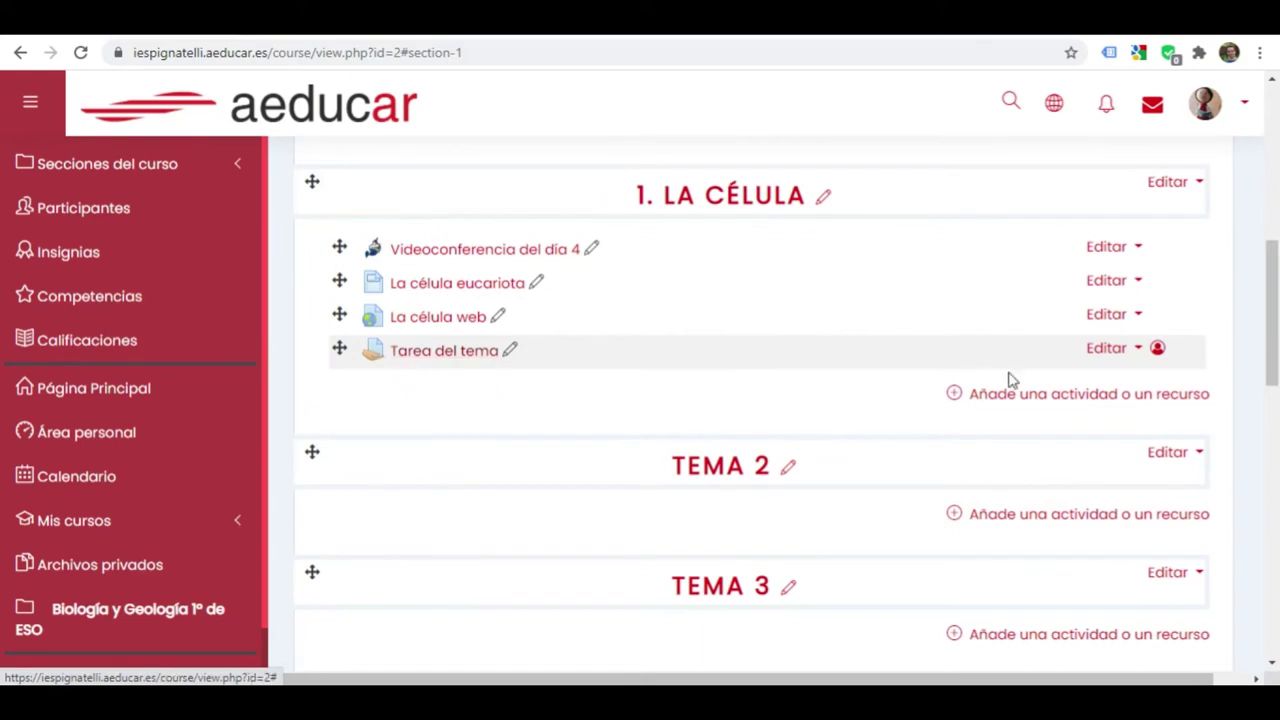
# Add a new Tarea activity to the section "1. La célula"
pyautogui.click(1068, 395)
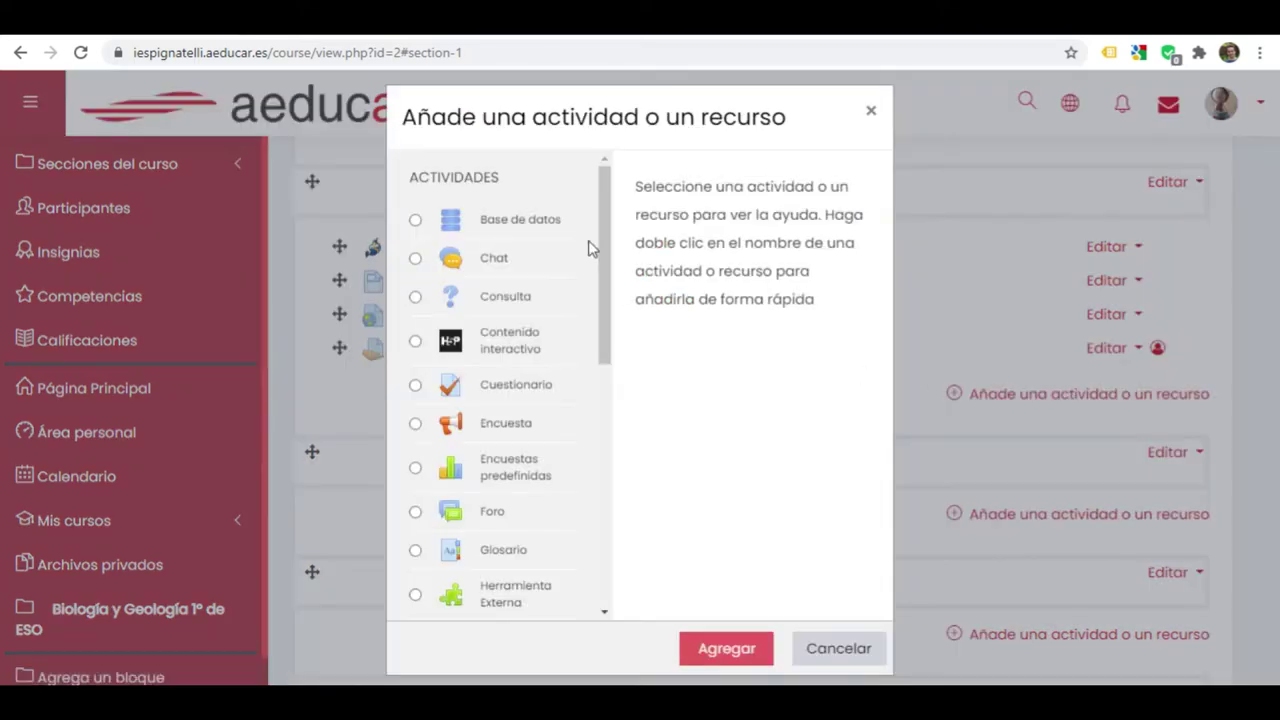
pyautogui.moveTo(604, 252); pyautogui.dragTo(596, 417)
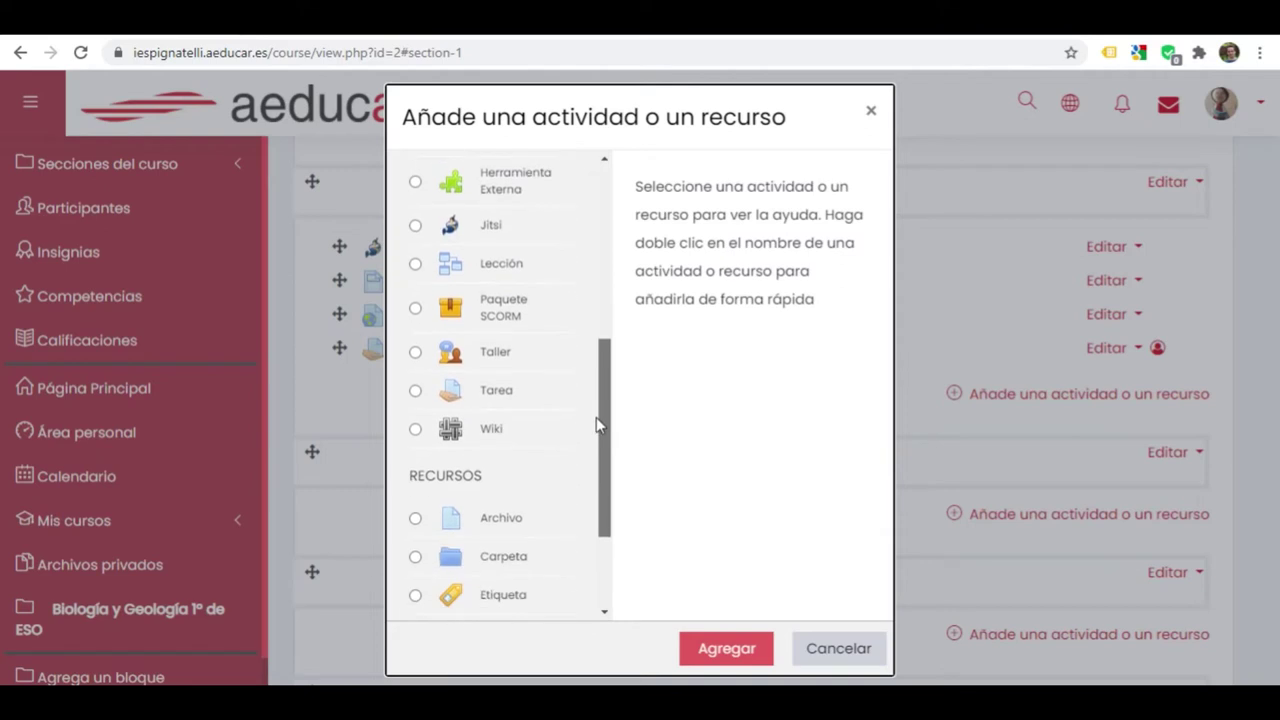
pyautogui.click(415, 391)
pyautogui.click(726, 648)
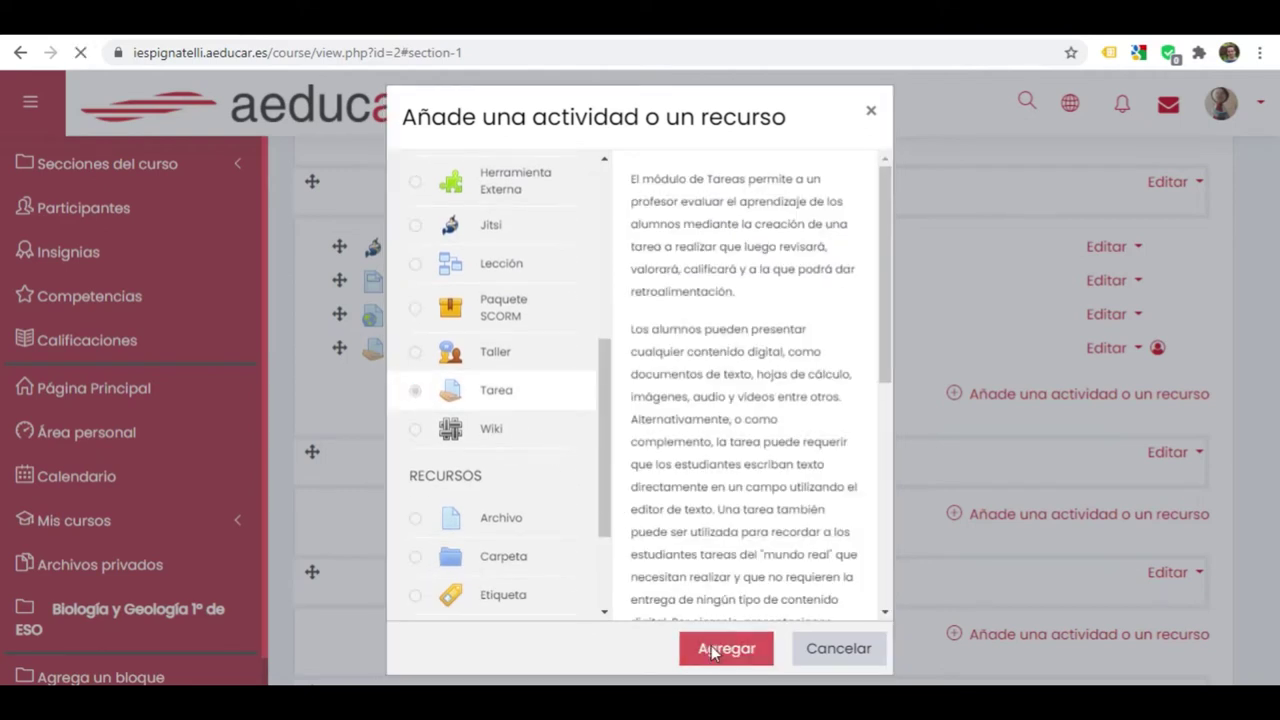
# Name the new assignment "Nota del examen del tema 1"
pyautogui.click(662, 481)
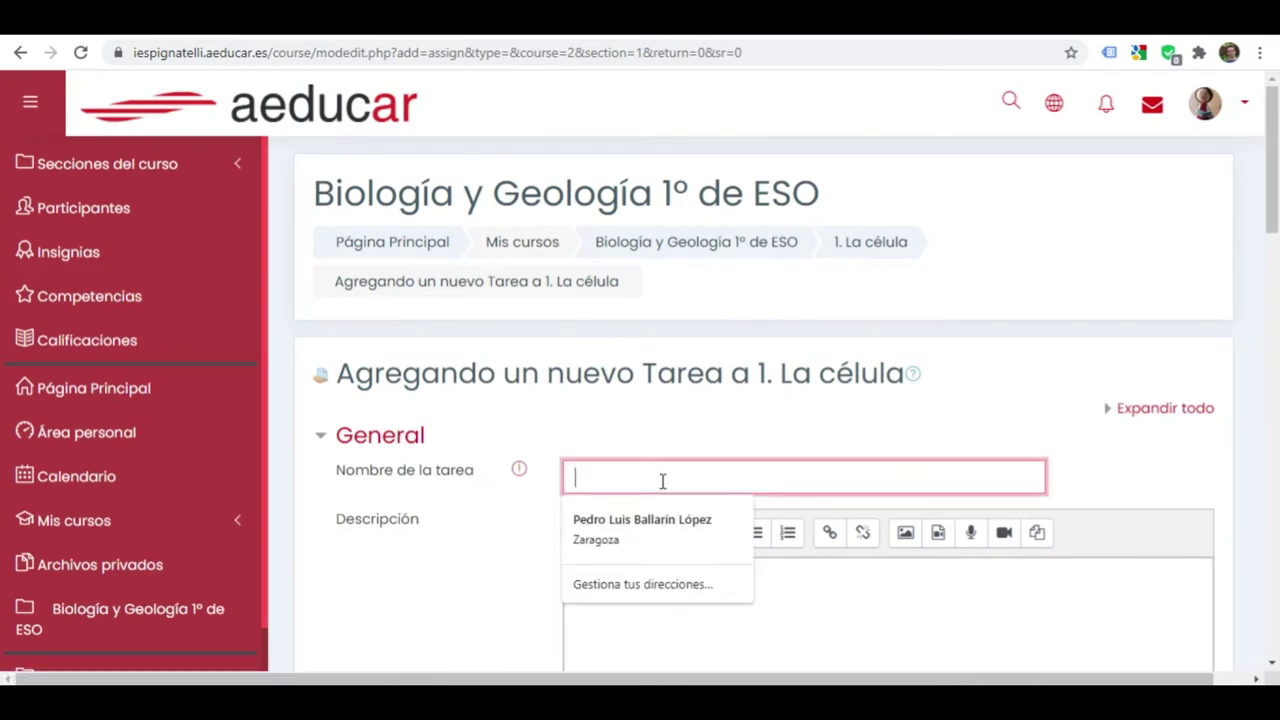
pyautogui.write('Examen')
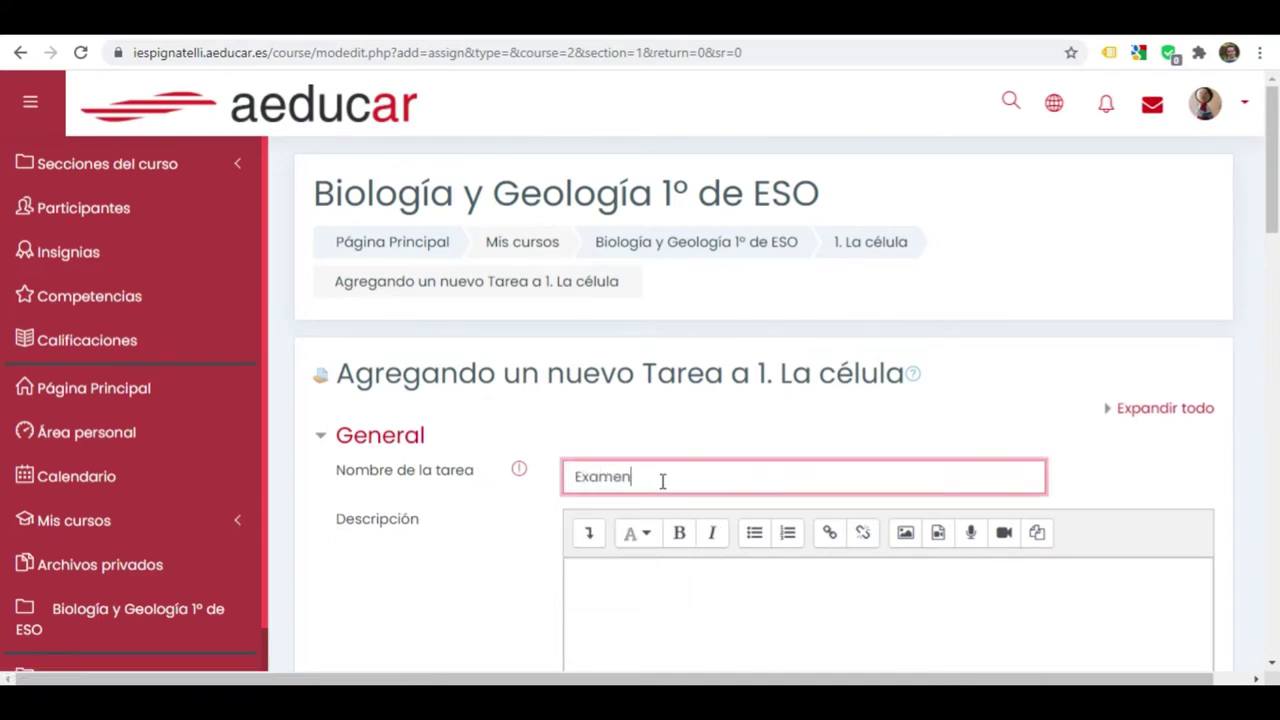
pyautogui.press('BackSpace')
pyautogui.press('BackSpace')
pyautogui.press('BackSpace')
pyautogui.press('BackSpace')
pyautogui.press('BackSpace')
pyautogui.press('BackSpace')
pyautogui.write('Nota del examen del tema 1')
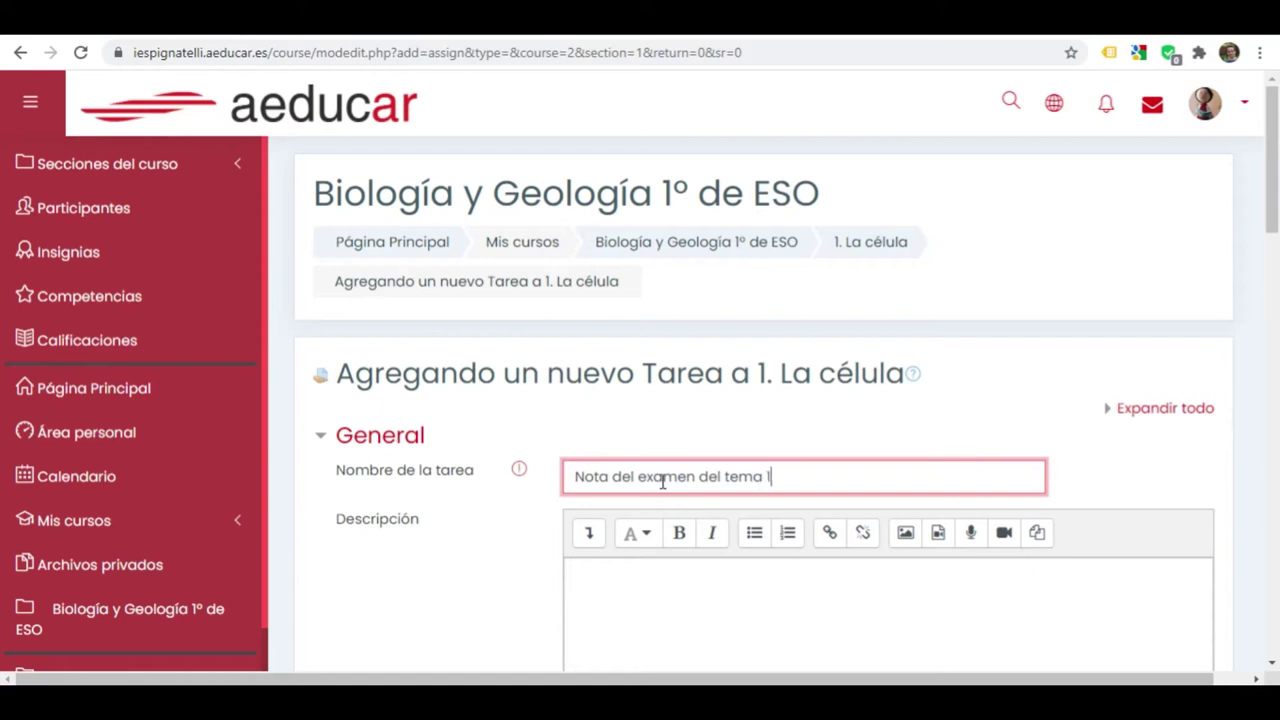
# Enter the description "Examen del Tema 1 sobre 7 puntos." and enable showing it on the course page
pyautogui.scroll(-2, 650, 486)
pyautogui.click(603, 424)
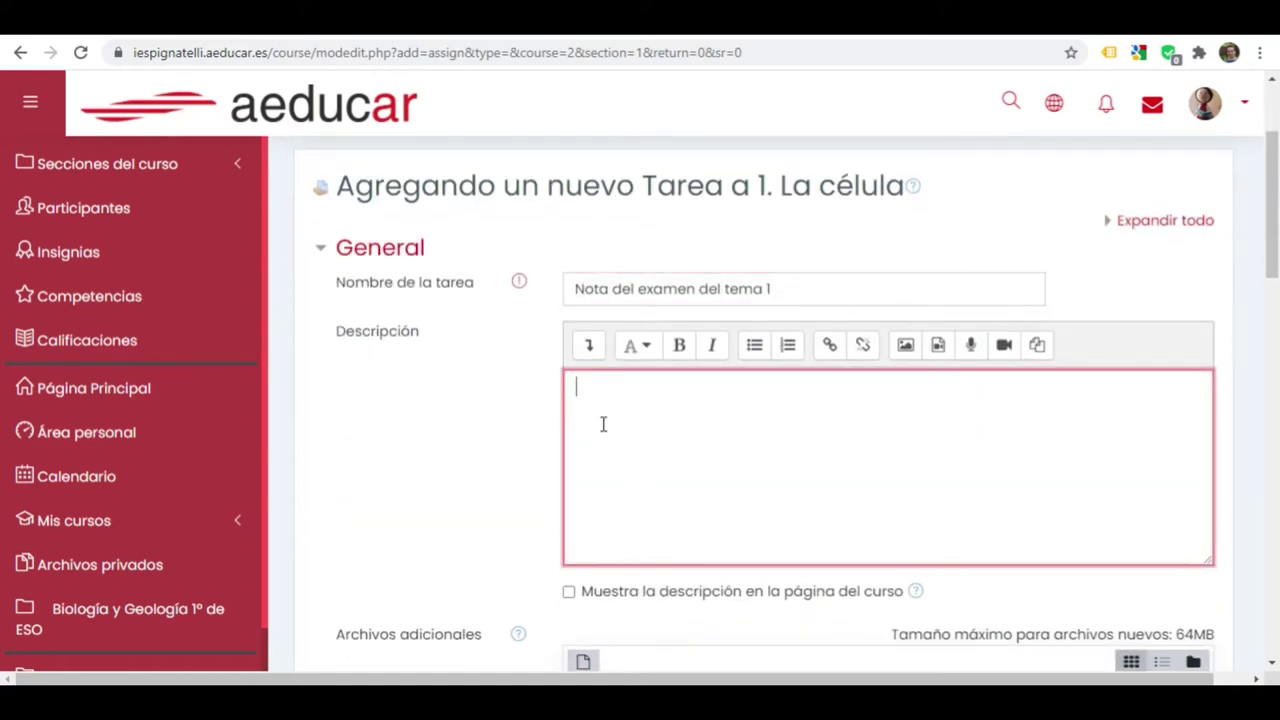
pyautogui.write('Examen')
pyautogui.write('del')
pyautogui.write(' Temn')
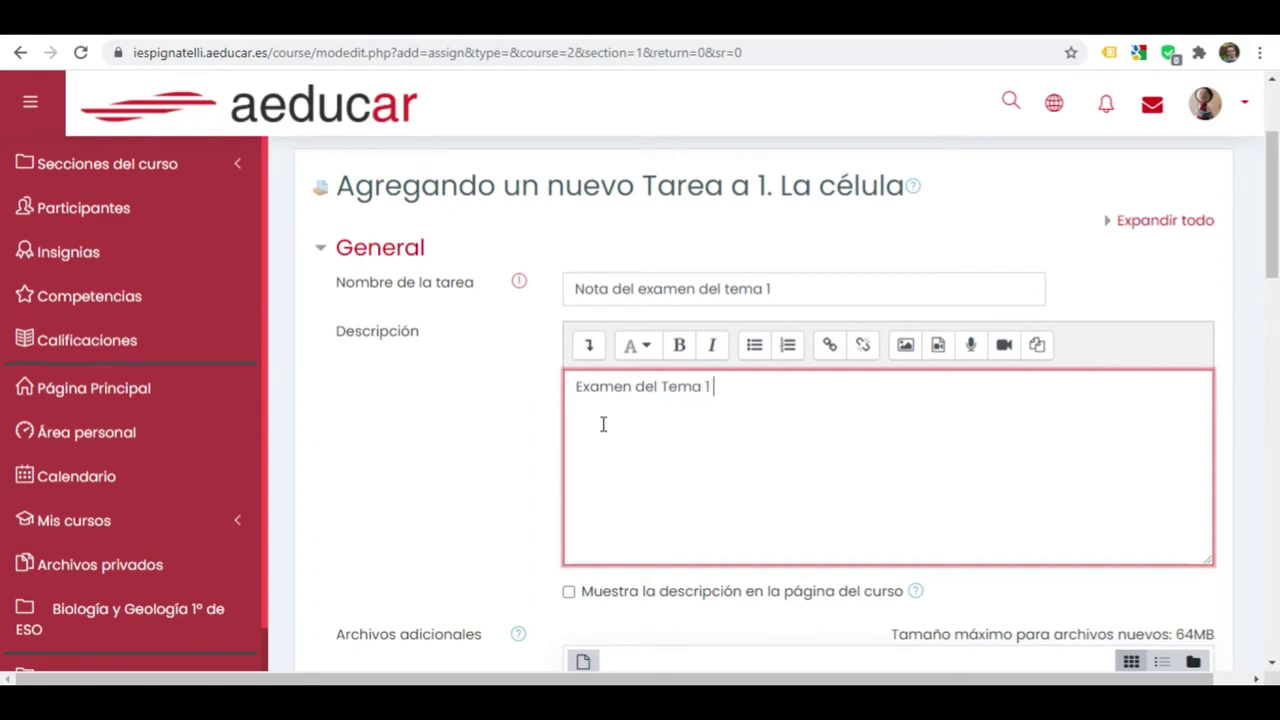
pyautogui.write(' 1 sobre 7 puntos.')
pyautogui.scroll(-2, 490, 445)
pyautogui.scroll(-1, 471, 449)
pyautogui.scroll(1, 480, 371)
pyautogui.scroll(-1, 551, 363)
pyautogui.scroll(2, 566, 351)
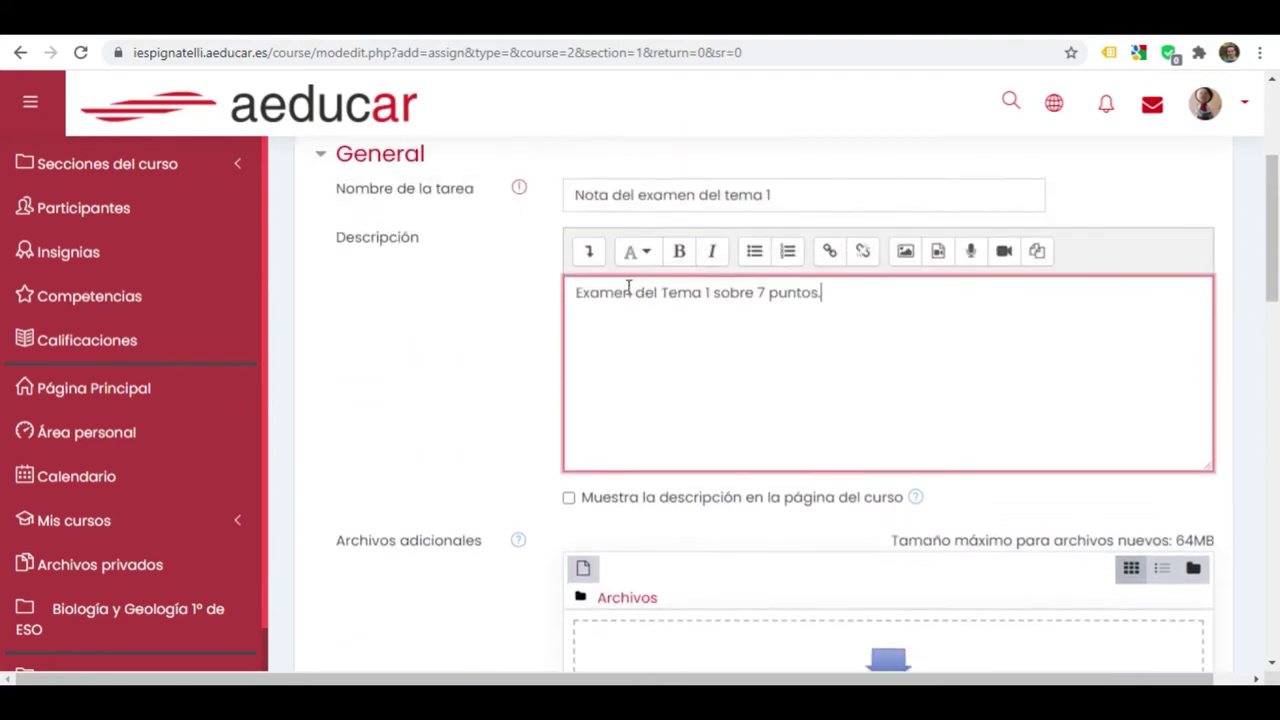
pyautogui.click(568, 500)
# Disable the Permitir entregas desde, Fecha de entrega and Recordarme calificar en dates under Disponibilidad
pyautogui.scroll(-4, 780, 497)
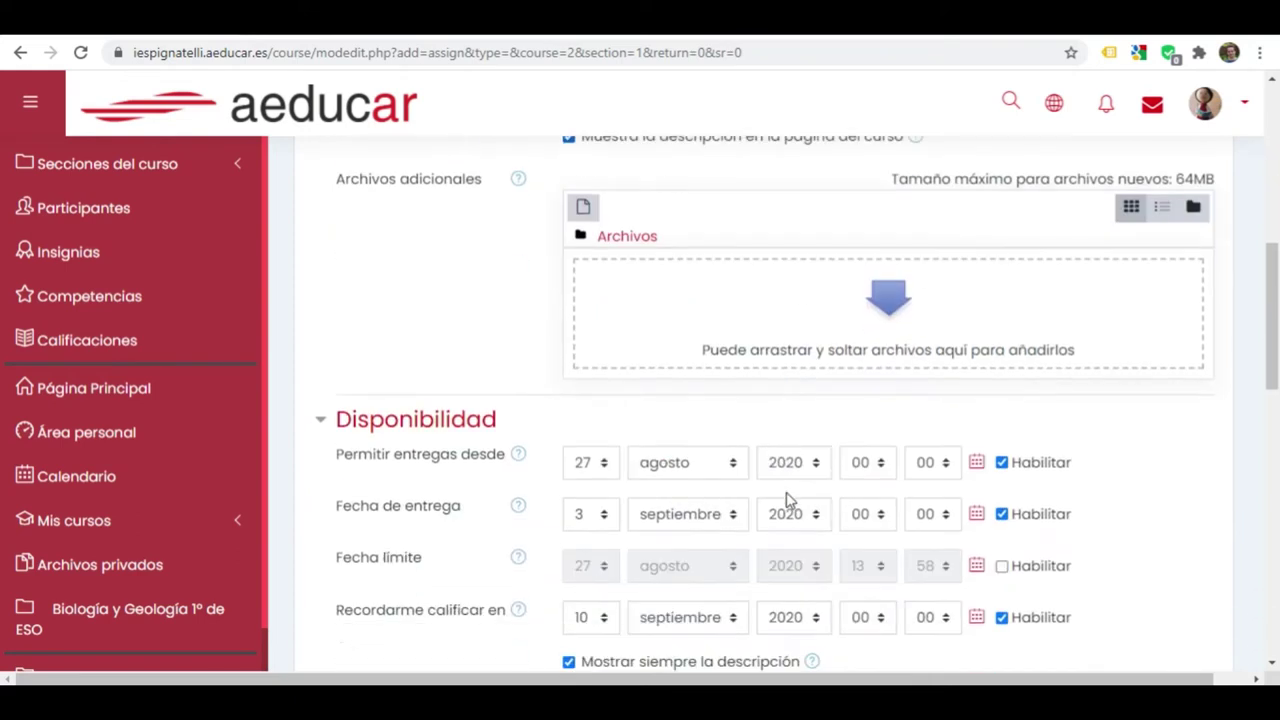
pyautogui.scroll(-1, 786, 500)
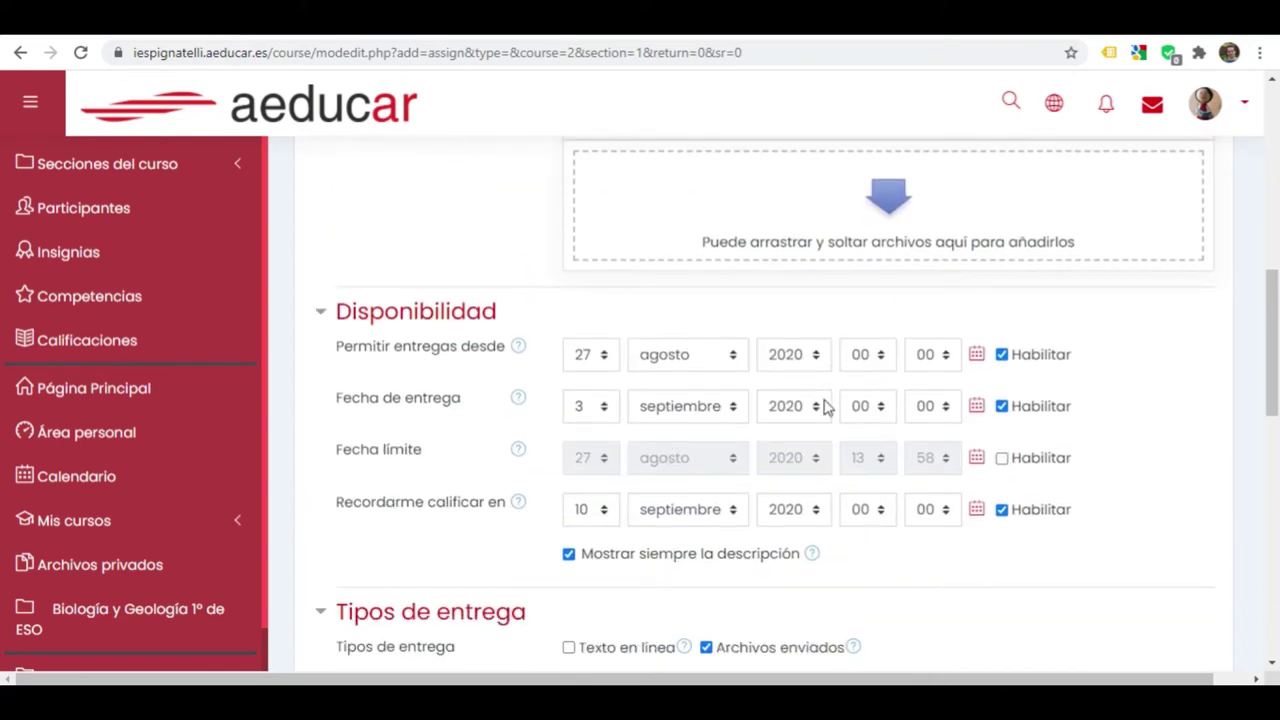
pyautogui.click(1001, 354)
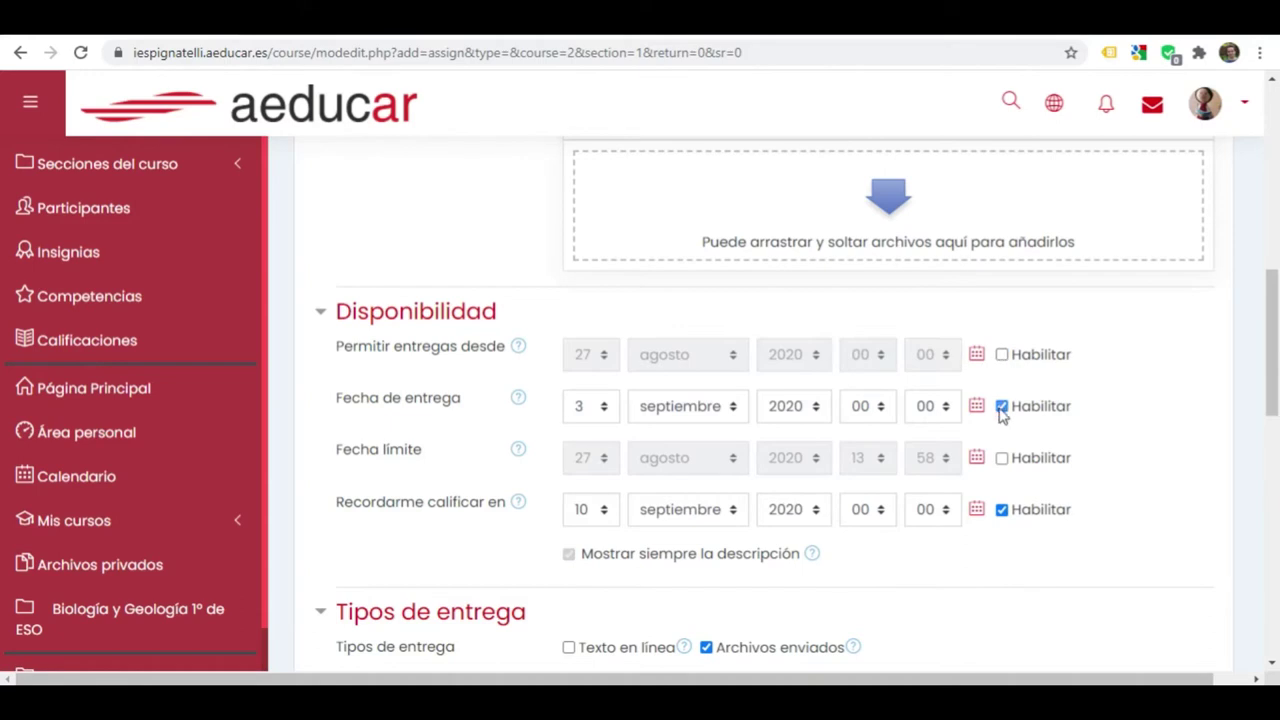
pyautogui.click(1002, 410)
pyautogui.click(1002, 511)
# Turn off the Archivos enviados submission type and leave Texto en línea disabled as well
pyautogui.scroll(-3, 914, 520)
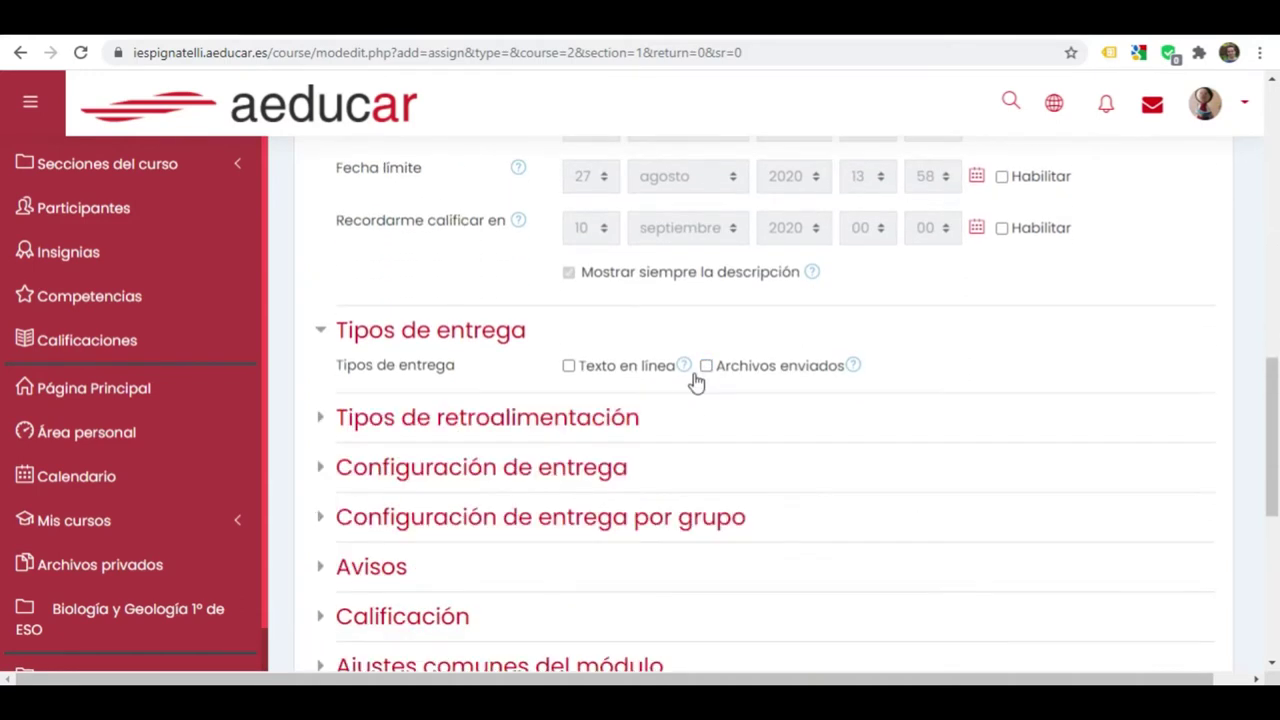
pyautogui.click(569, 367)
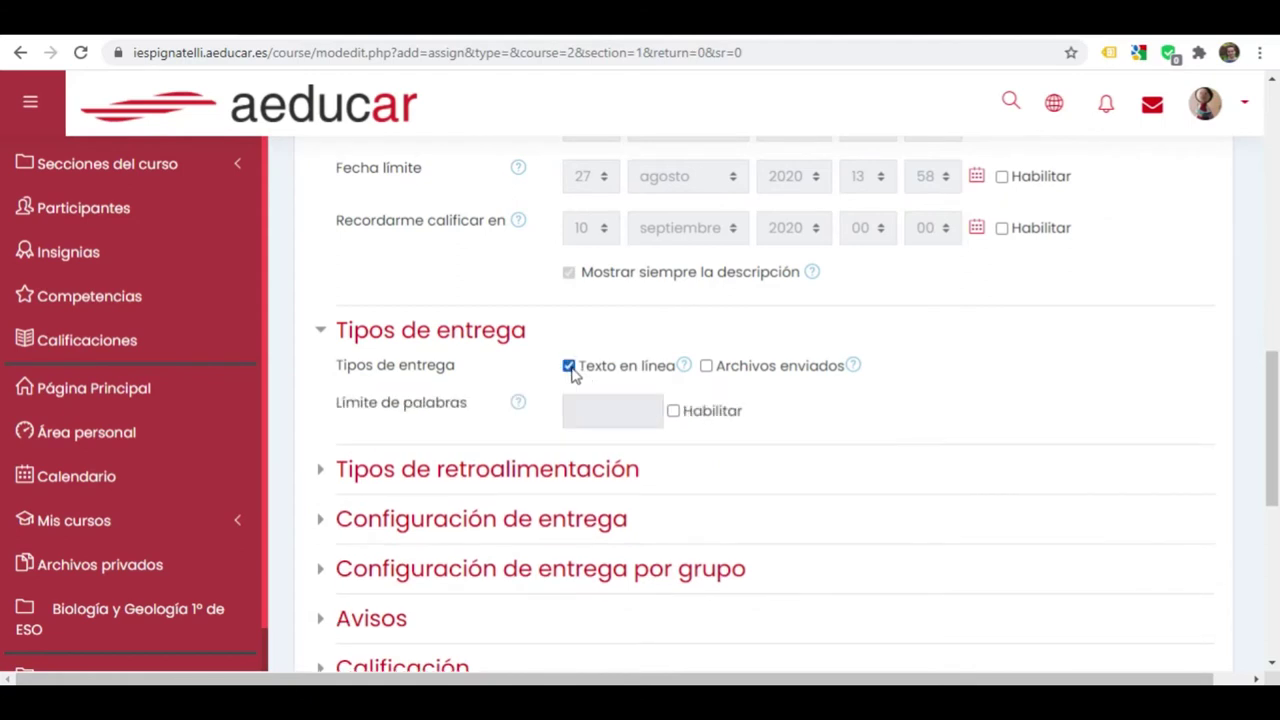
pyautogui.click(569, 367)
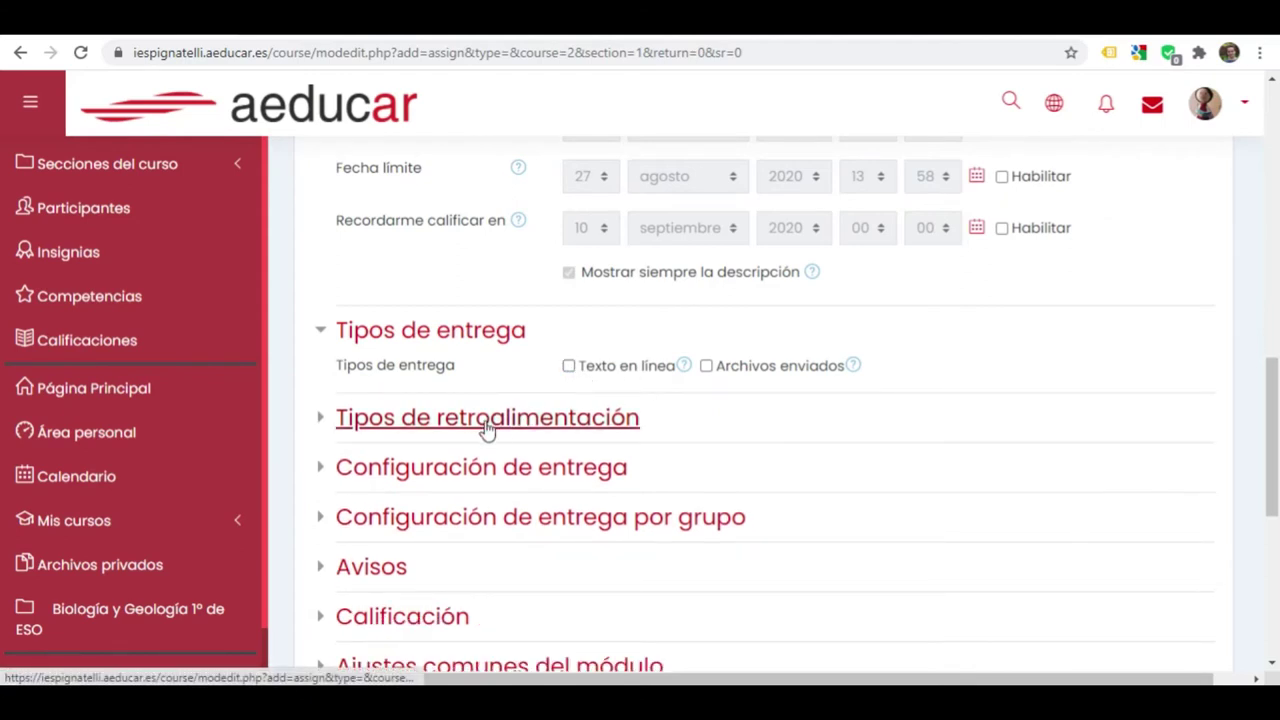
# In the Calificación settings, keep the grade type as Puntuación and set Puntuación máxima to 7
pyautogui.scroll(-1, 487, 428)
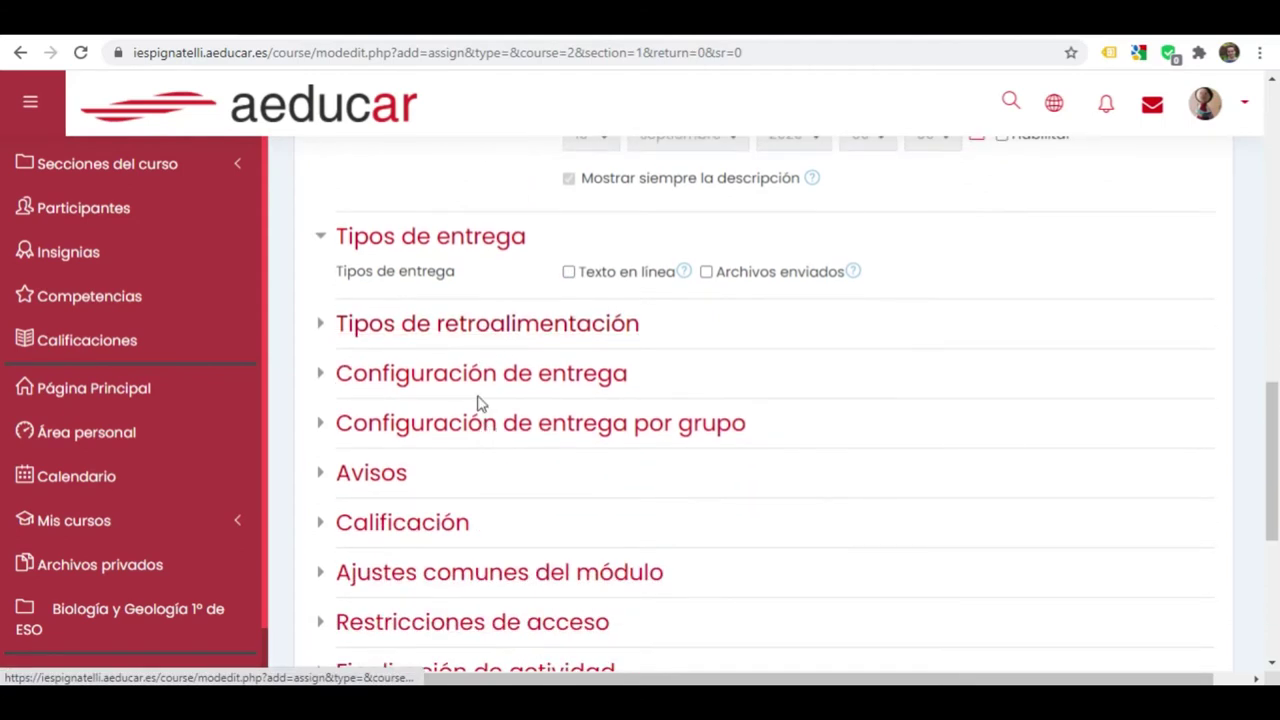
pyautogui.click(402, 522)
pyautogui.scroll(-2, 402, 531)
pyautogui.click(683, 420)
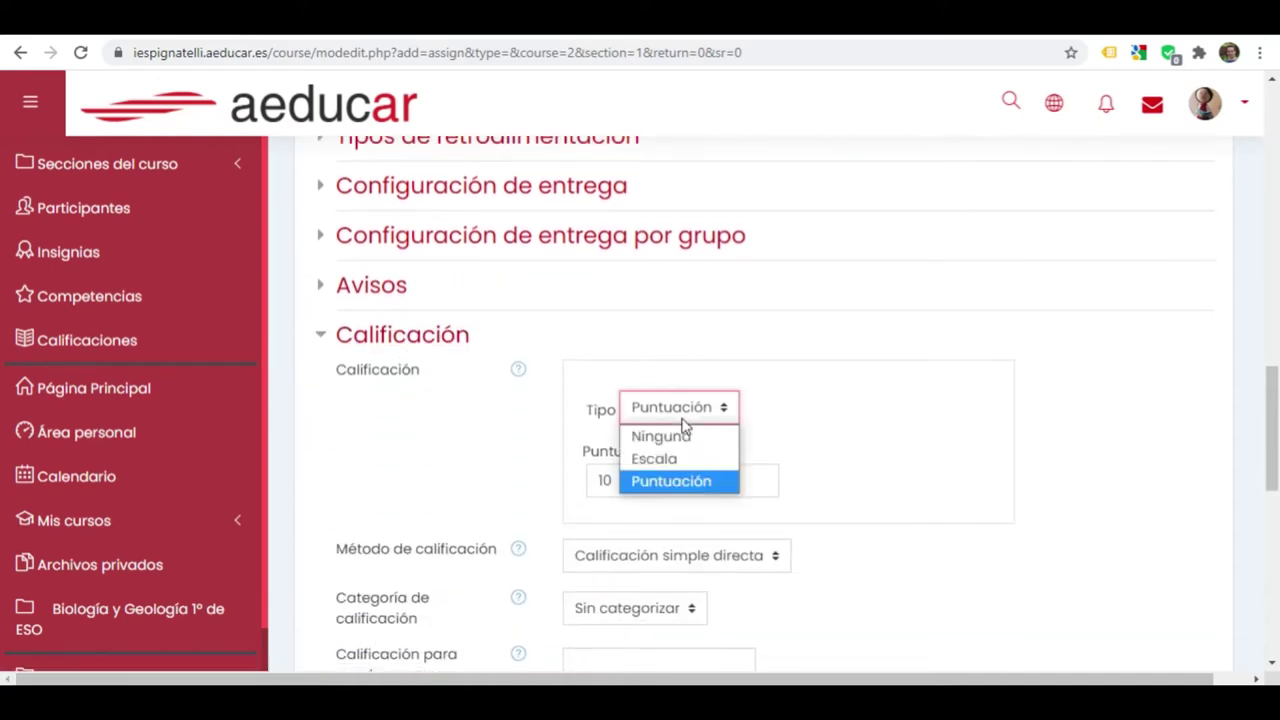
pyautogui.click(651, 480)
pyautogui.click(625, 480)
pyautogui.moveTo(625, 480); pyautogui.dragTo(592, 480)
pyautogui.write('7')
pyautogui.click(1118, 488)
# Assign the exam assignment to the Tema 1 grade category, keeping Calificación simple directa as its grading method
pyautogui.scroll(-1, 445, 479)
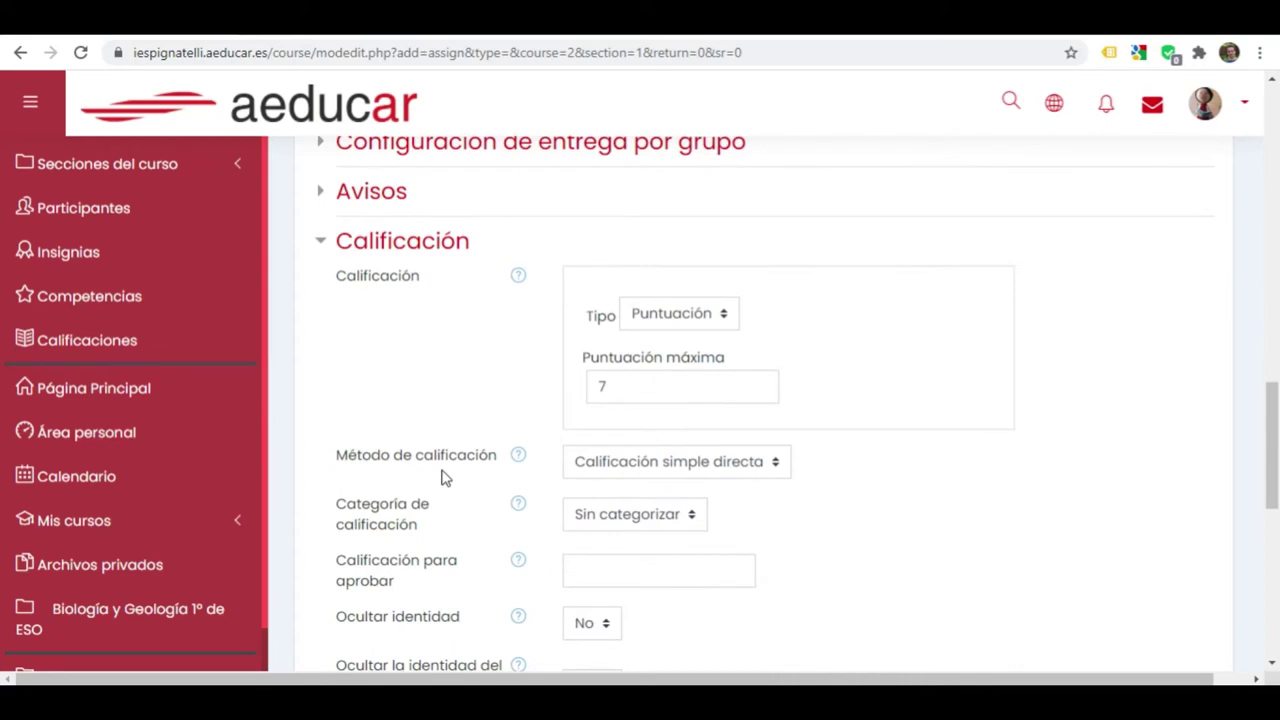
pyautogui.scroll(-1, 445, 479)
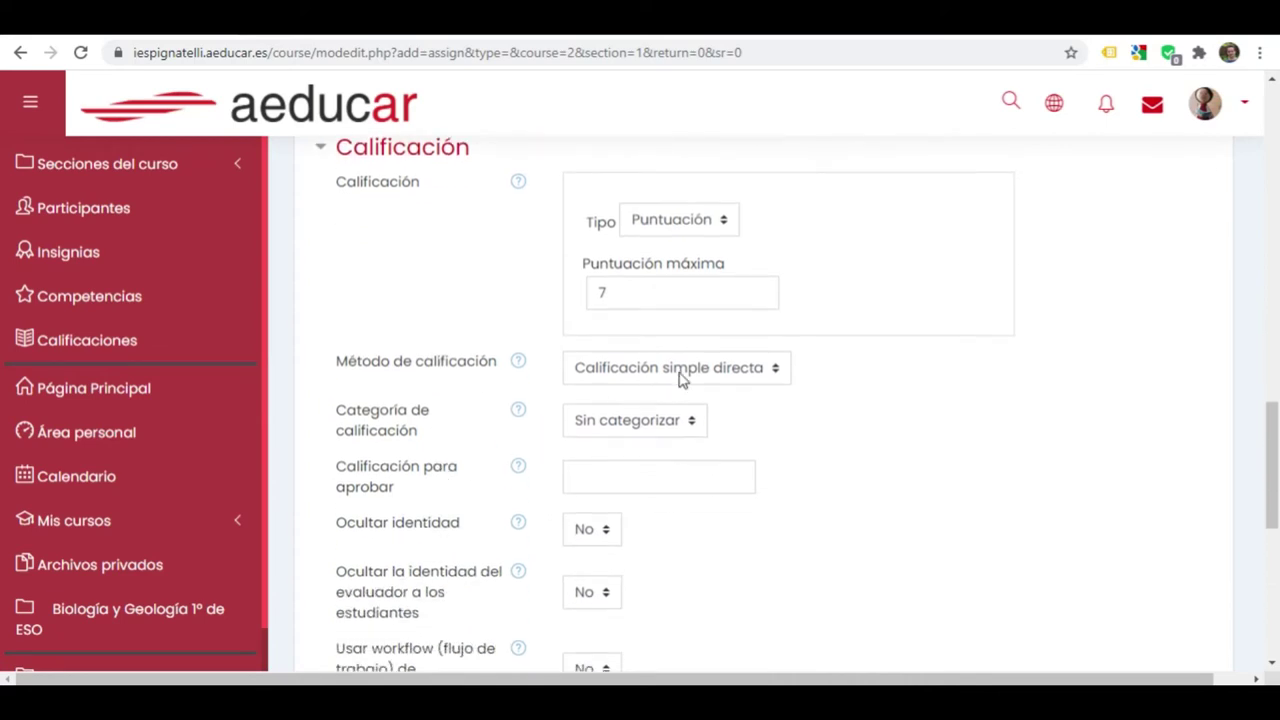
pyautogui.click(645, 430)
pyautogui.click(612, 472)
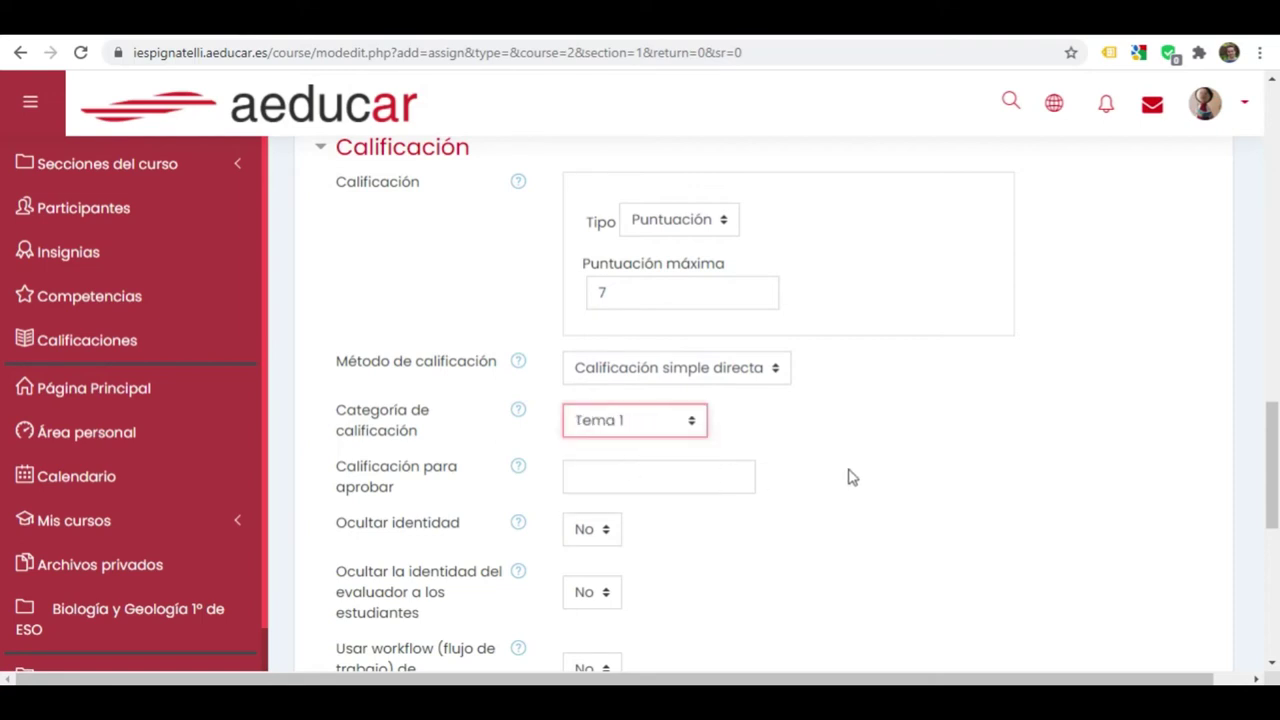
# Save the exam assignment and return to the course page
pyautogui.scroll(-2, 849, 477)
pyautogui.scroll(-2, 849, 477)
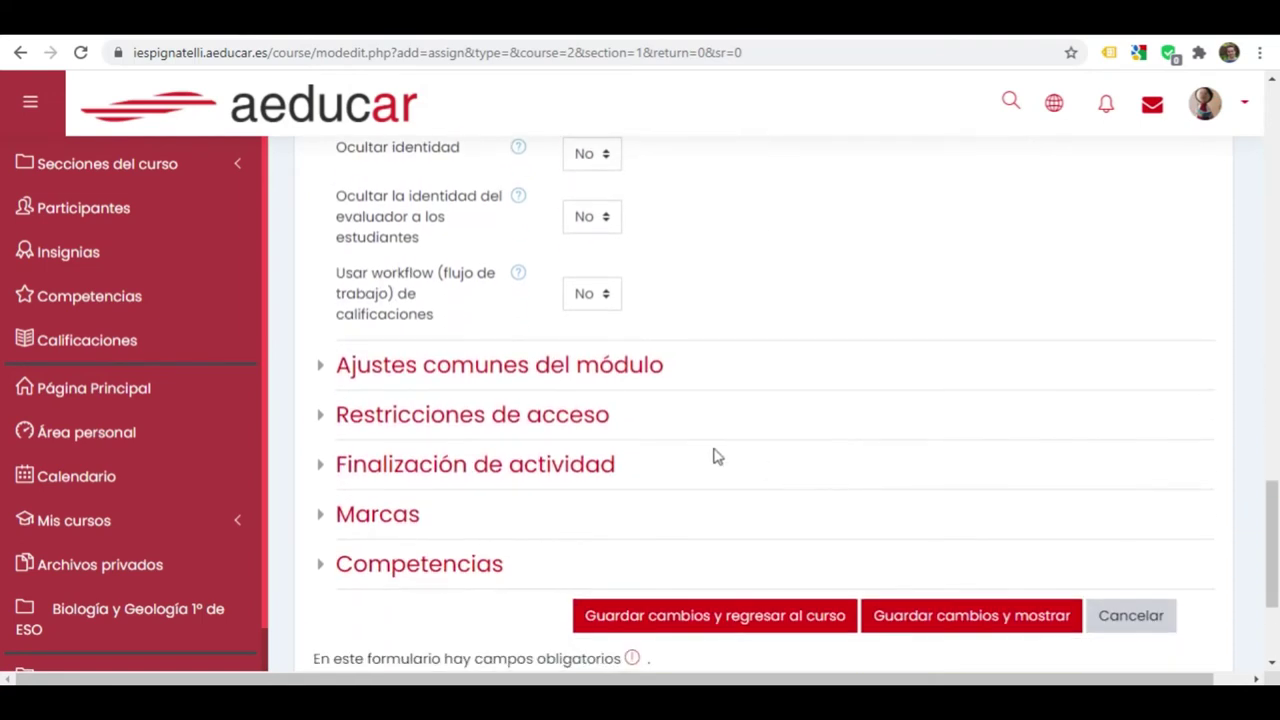
pyautogui.click(814, 619)
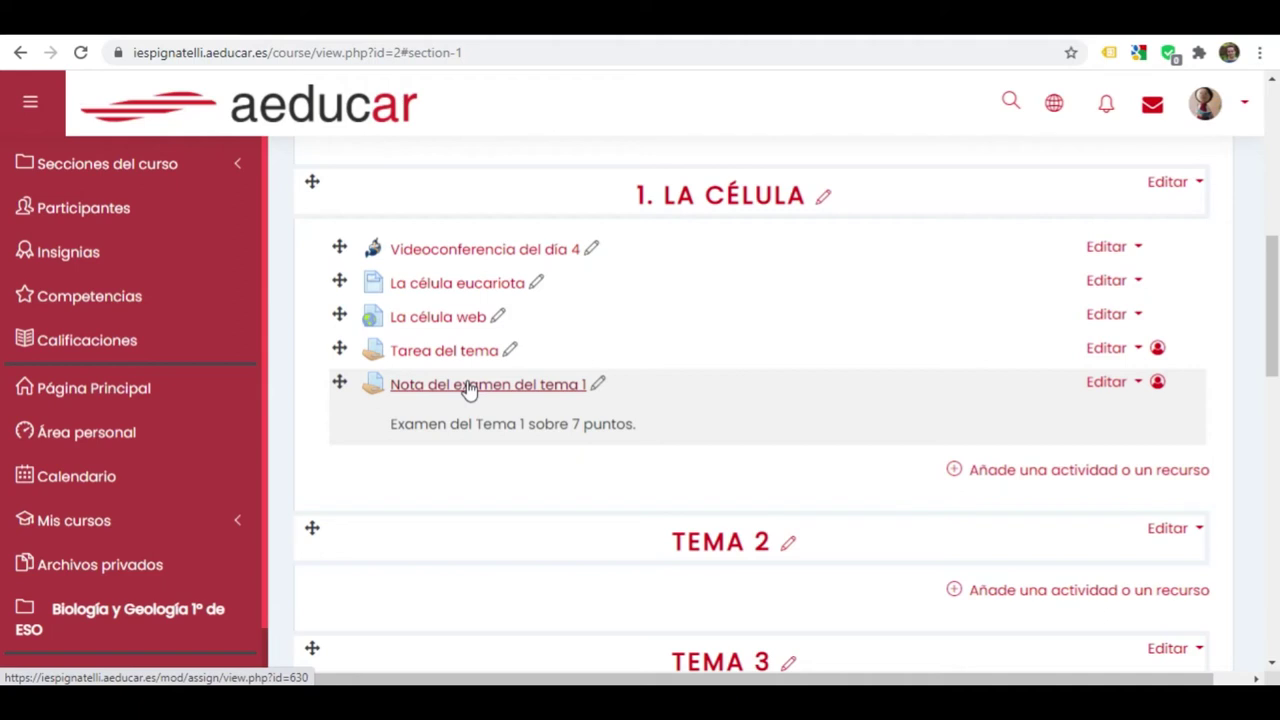
# Add a new Foro activity to the "1. La célula" section
pyautogui.click(1040, 471)
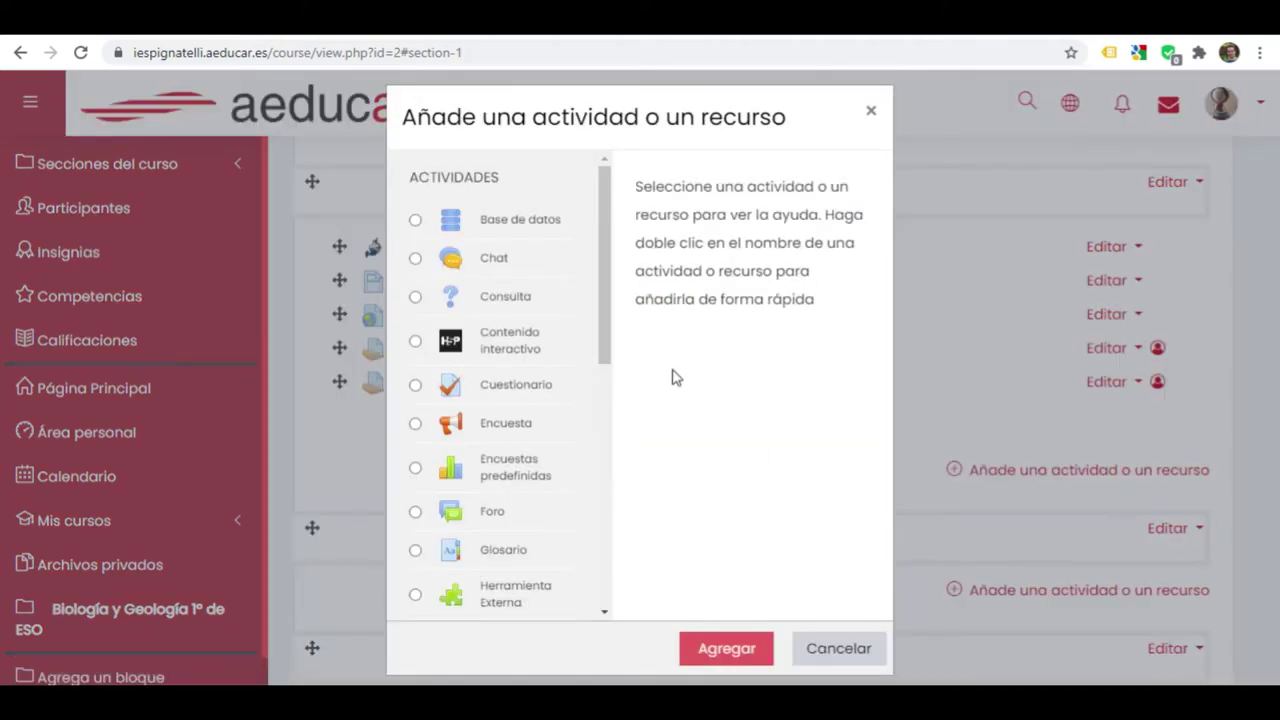
pyautogui.moveTo(603, 333); pyautogui.dragTo(603, 470)
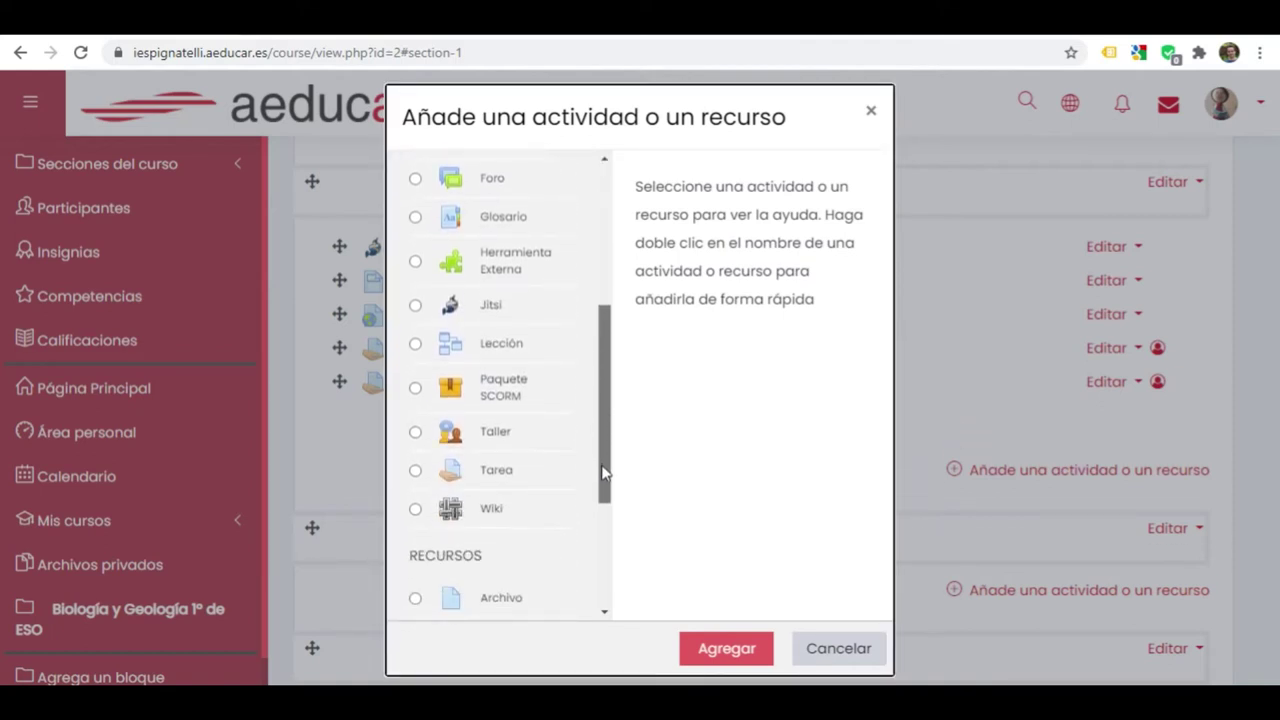
pyautogui.click(506, 443)
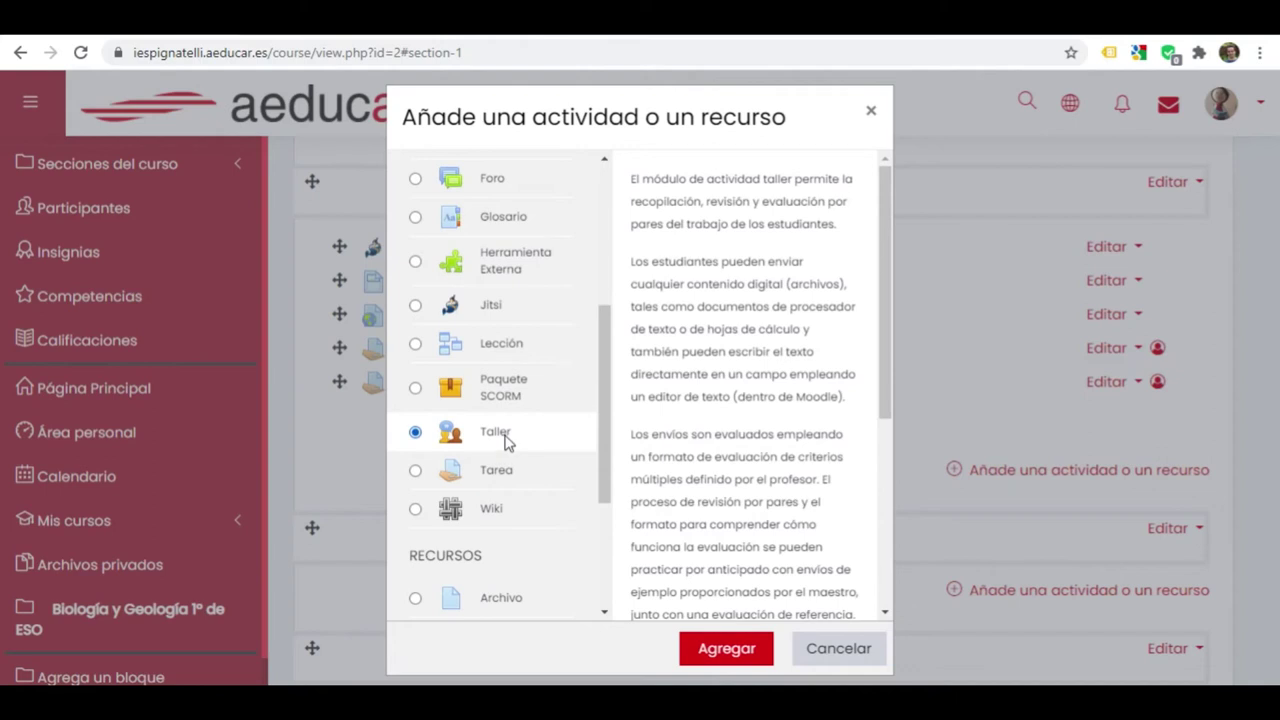
pyautogui.scroll(1, 498, 443)
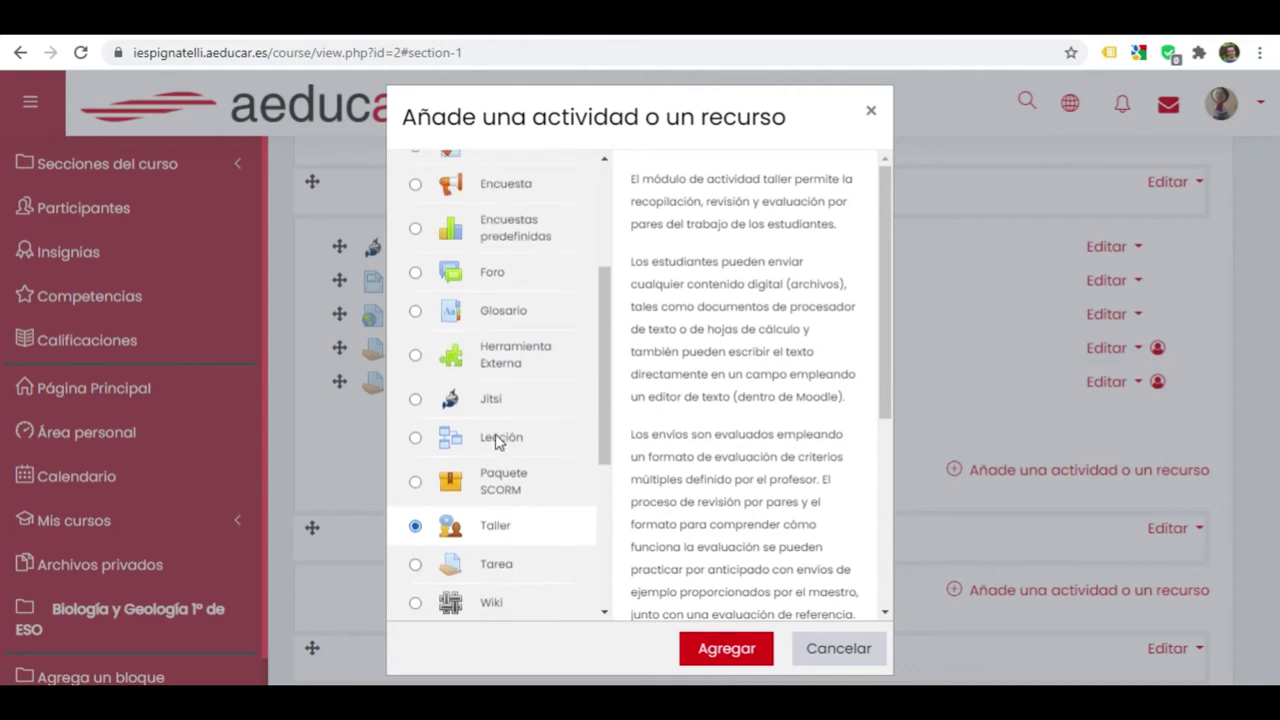
pyautogui.scroll(1, 498, 443)
pyautogui.click(494, 368)
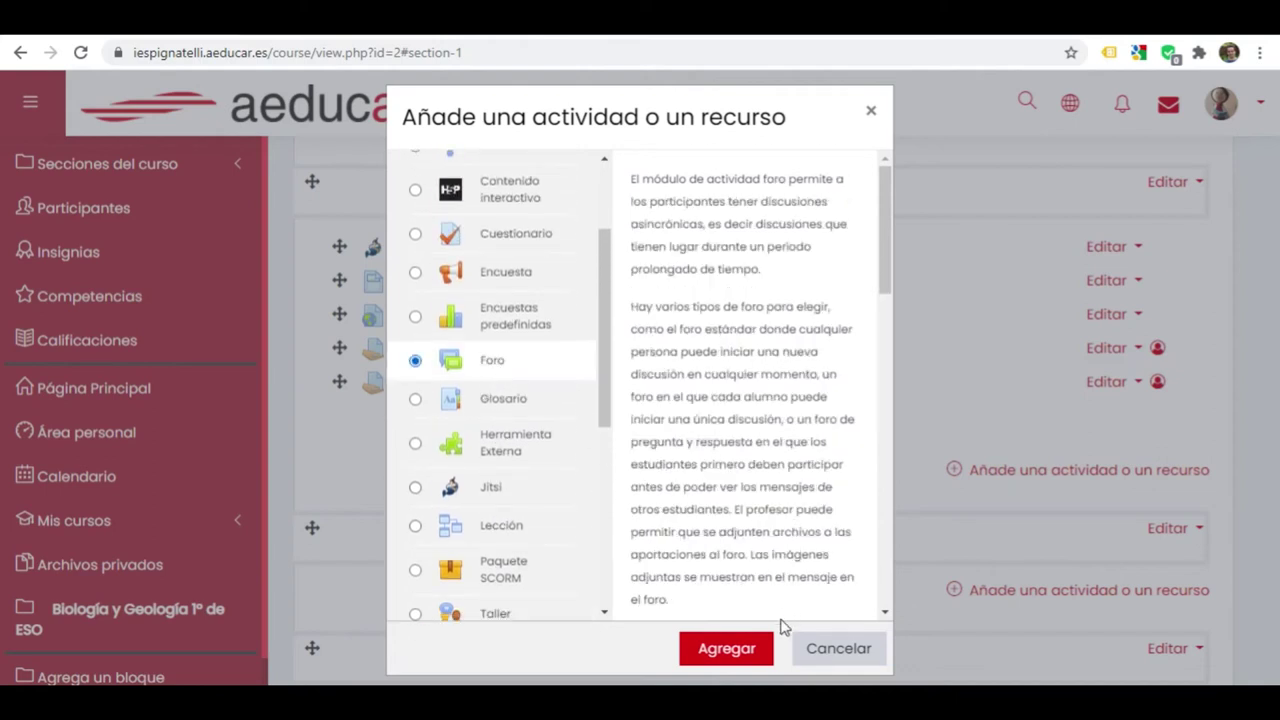
pyautogui.click(727, 648)
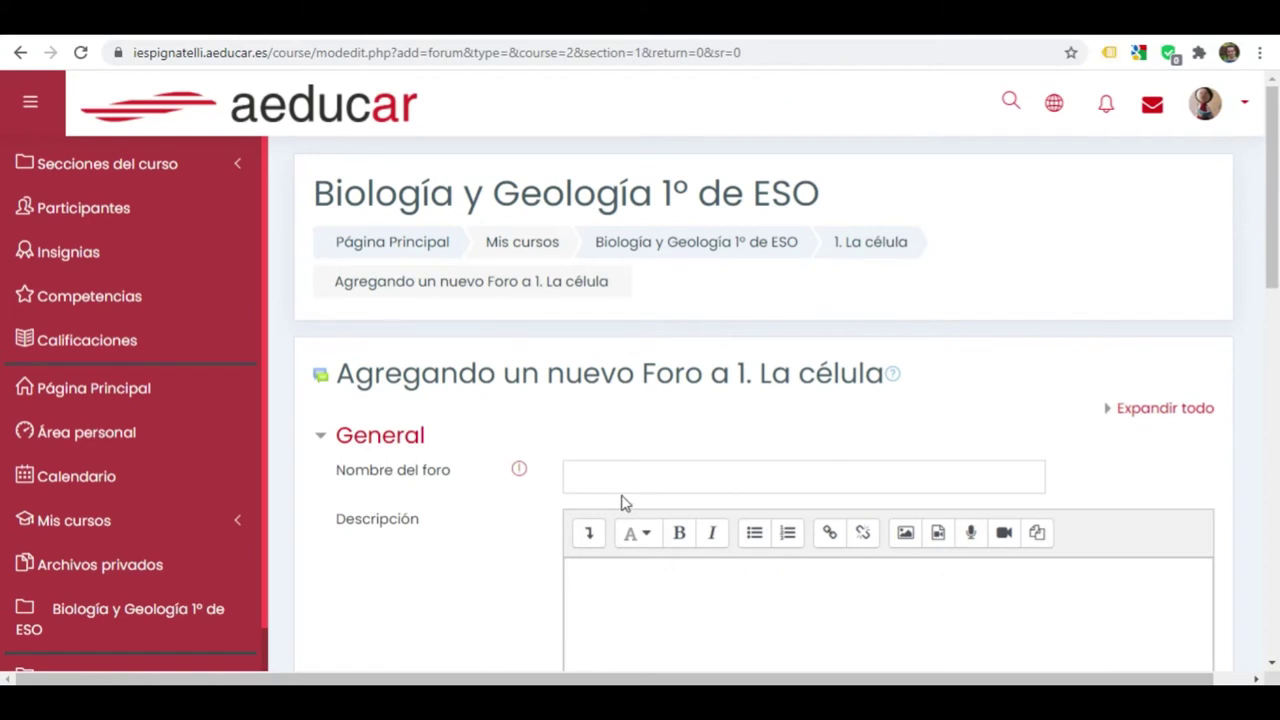
# Name the forum "Trabajo del Tema 1"
pyautogui.click(622, 477)
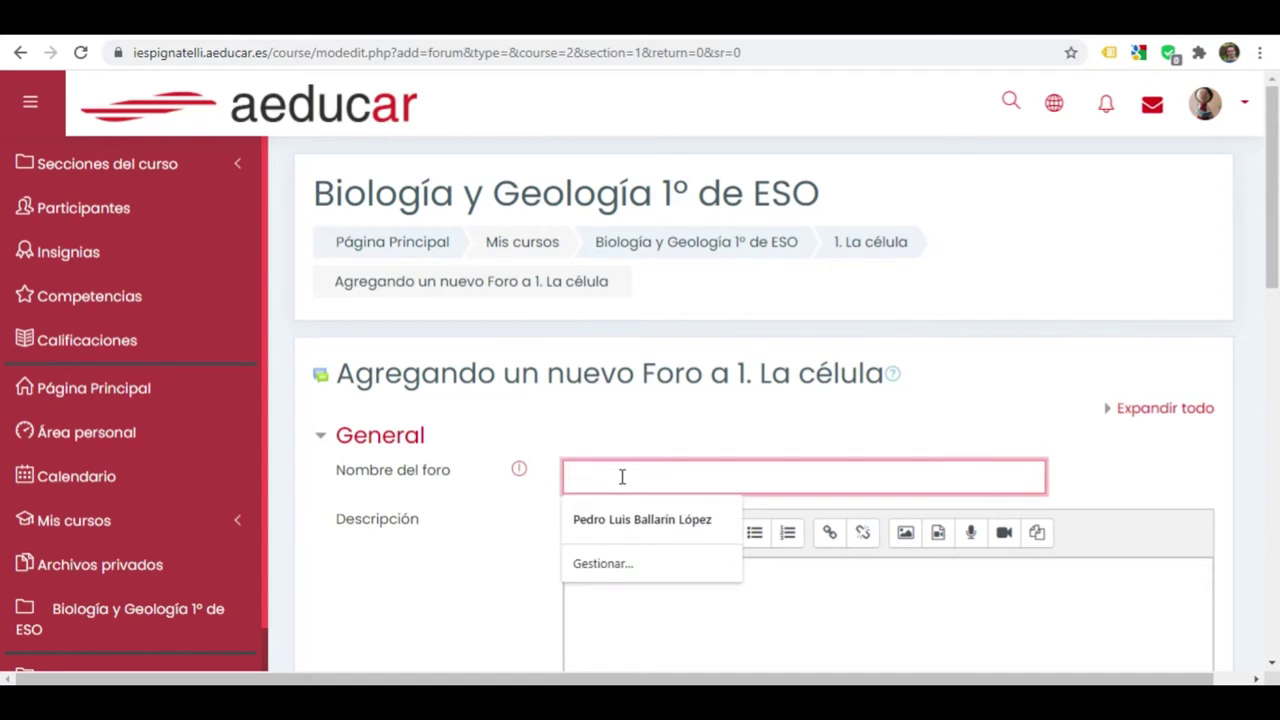
pyautogui.write('Tro')
pyautogui.press('BackSpace')
pyautogui.press('BackSpace')
pyautogui.write('rabajo del ')
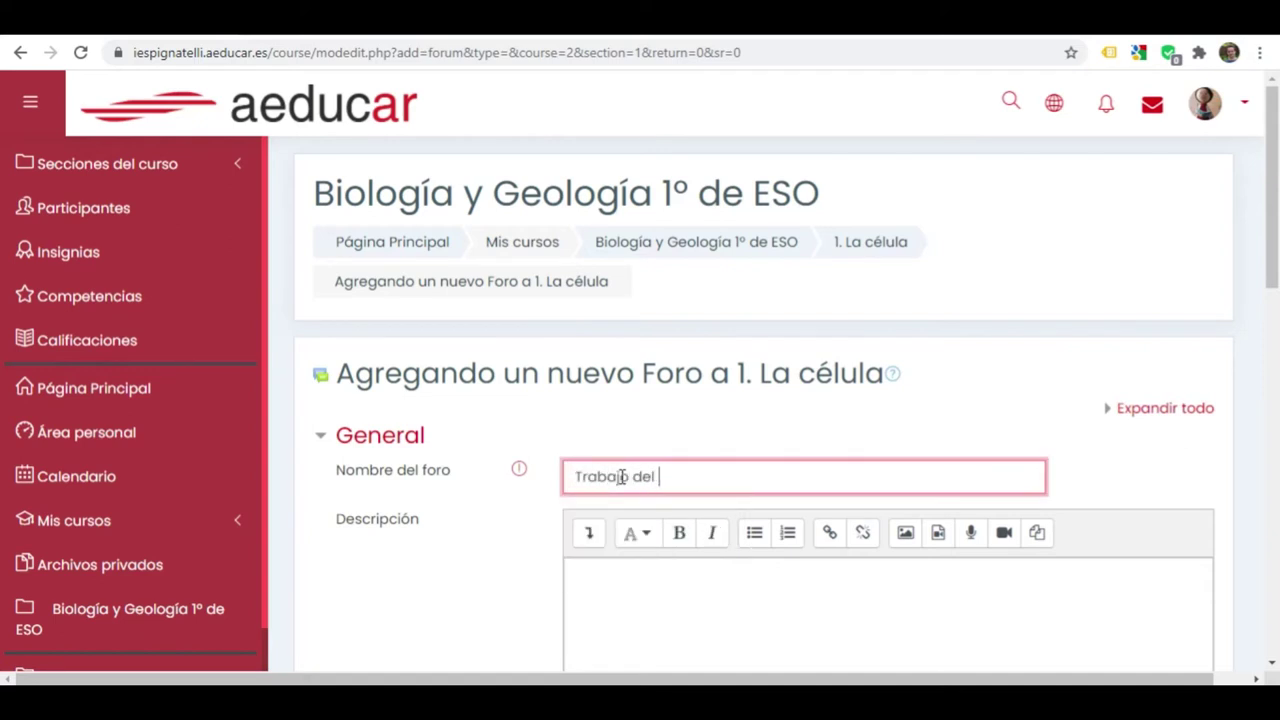
pyautogui.write('Tema 1')
# Enter the forum description "El trabajo no puede estar copiado de internet y lllldflasdflasdf"
pyautogui.click(652, 594)
pyautogui.scroll(-2, 631, 595)
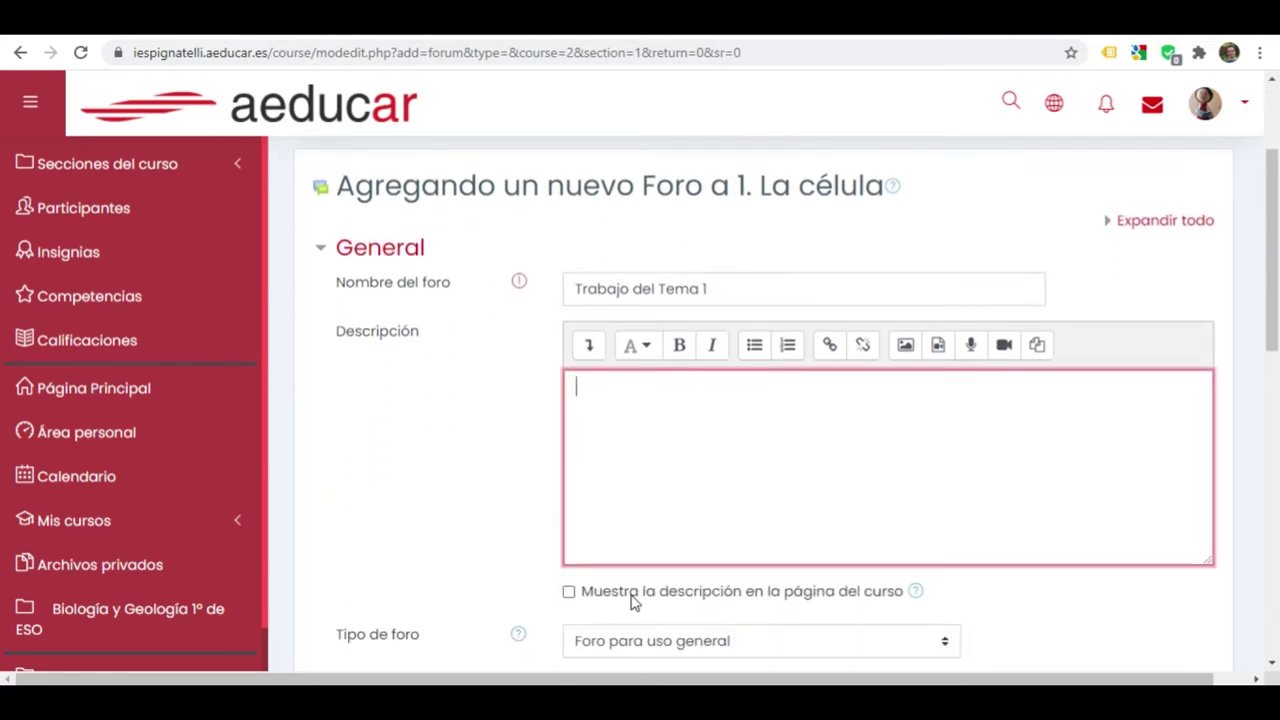
pyautogui.write('El trabajo no p')
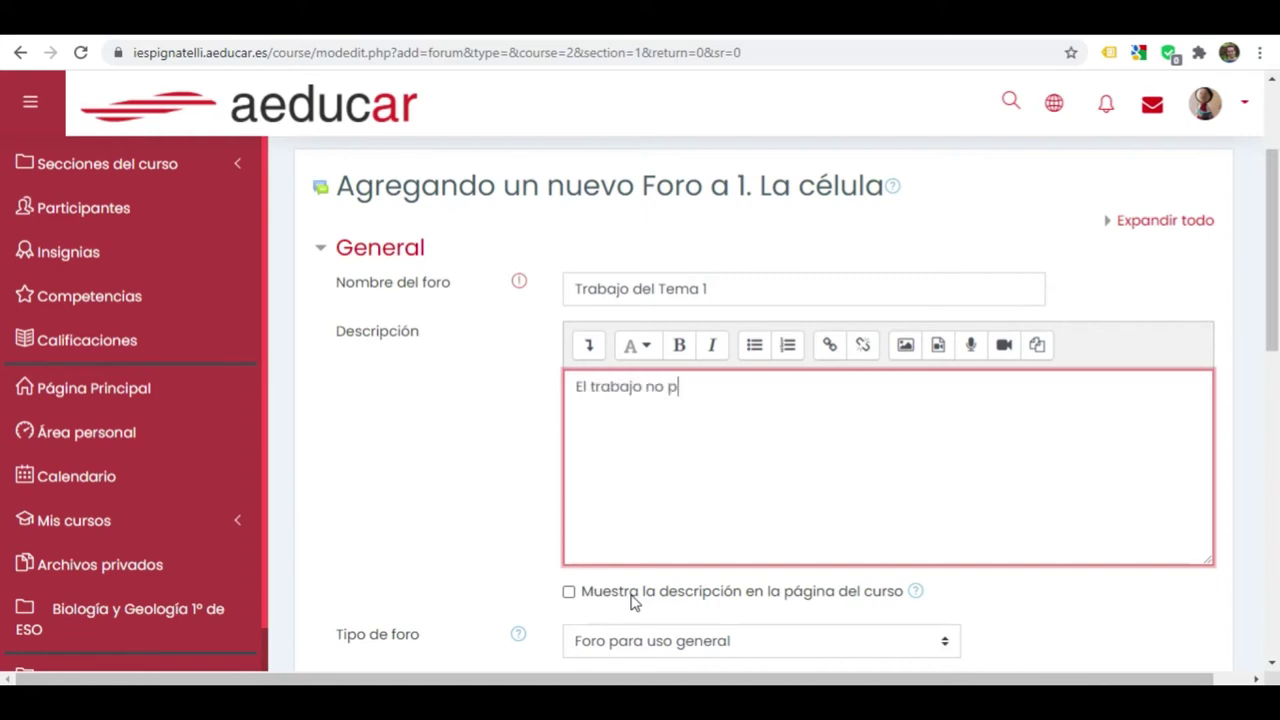
pyautogui.write('uede estar copiado de i')
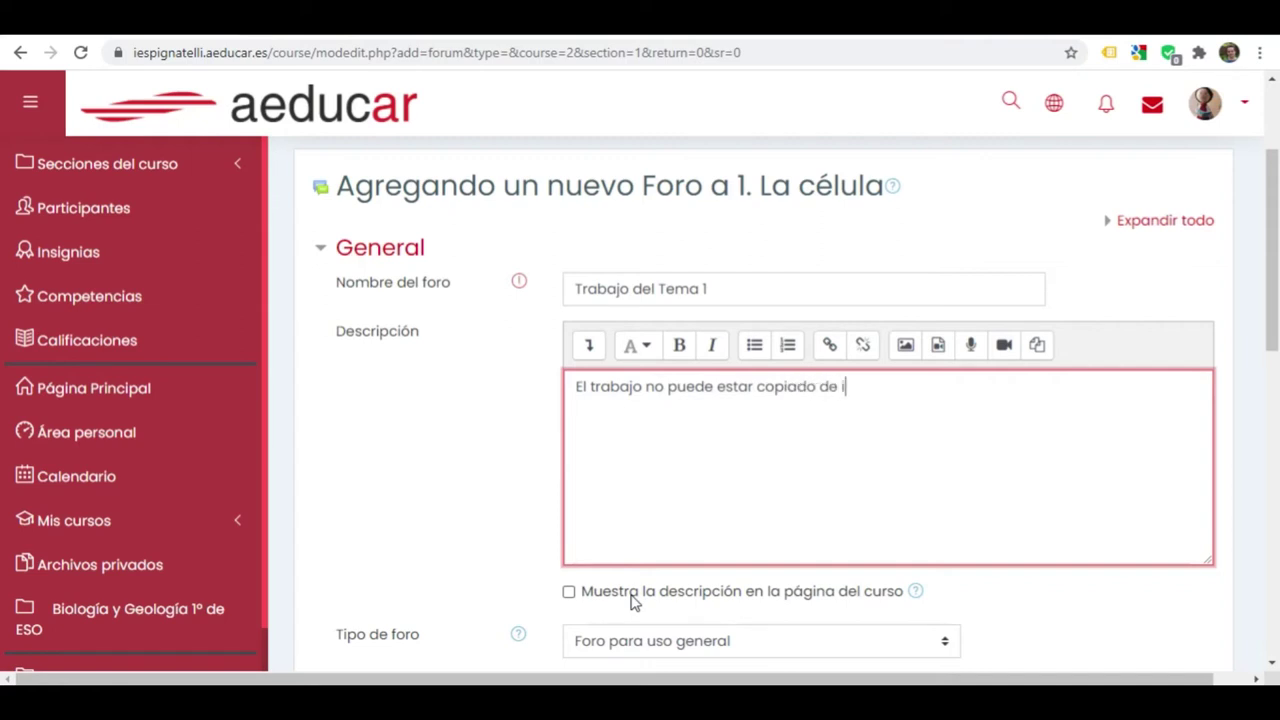
pyautogui.write('ntern')
pyautogui.press('BackSpace')
pyautogui.press('BackSpace')
pyautogui.write('rnet y lllldflasdflasdf')
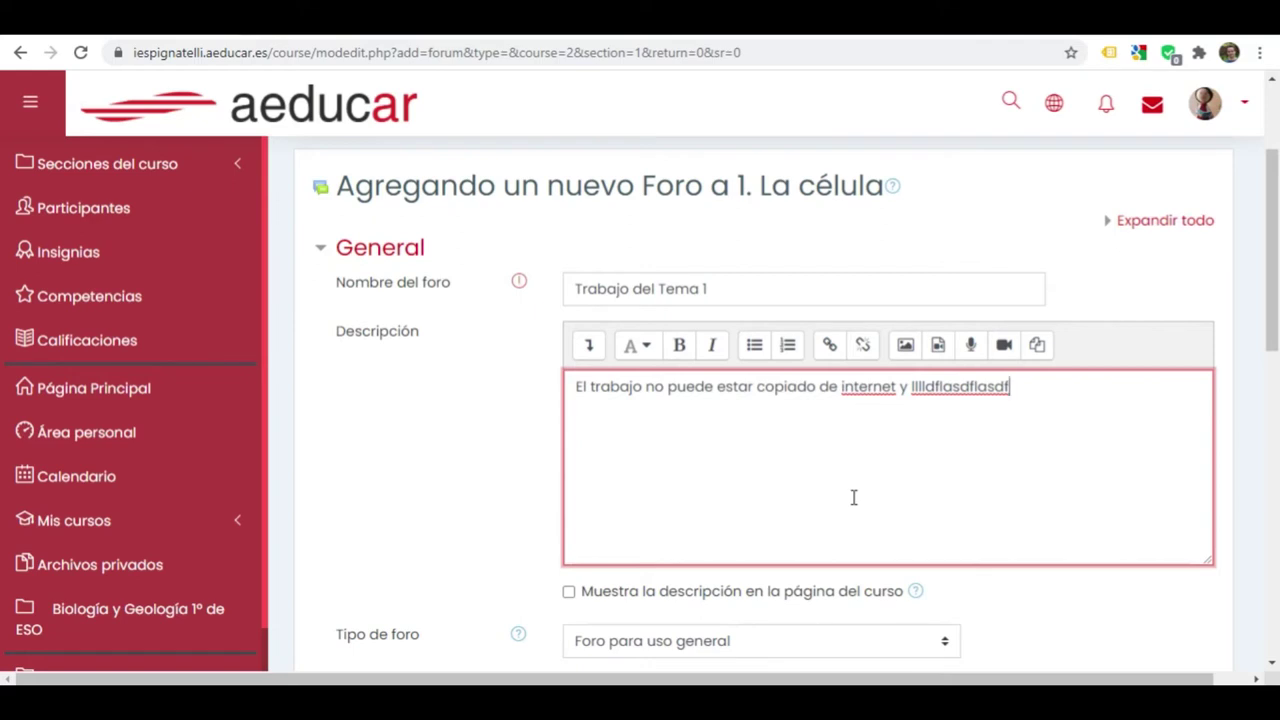
# Set Tipo de foro to "Cada persona plantea un tema" and consult the help on forum types
pyautogui.scroll(-1, 854, 497)
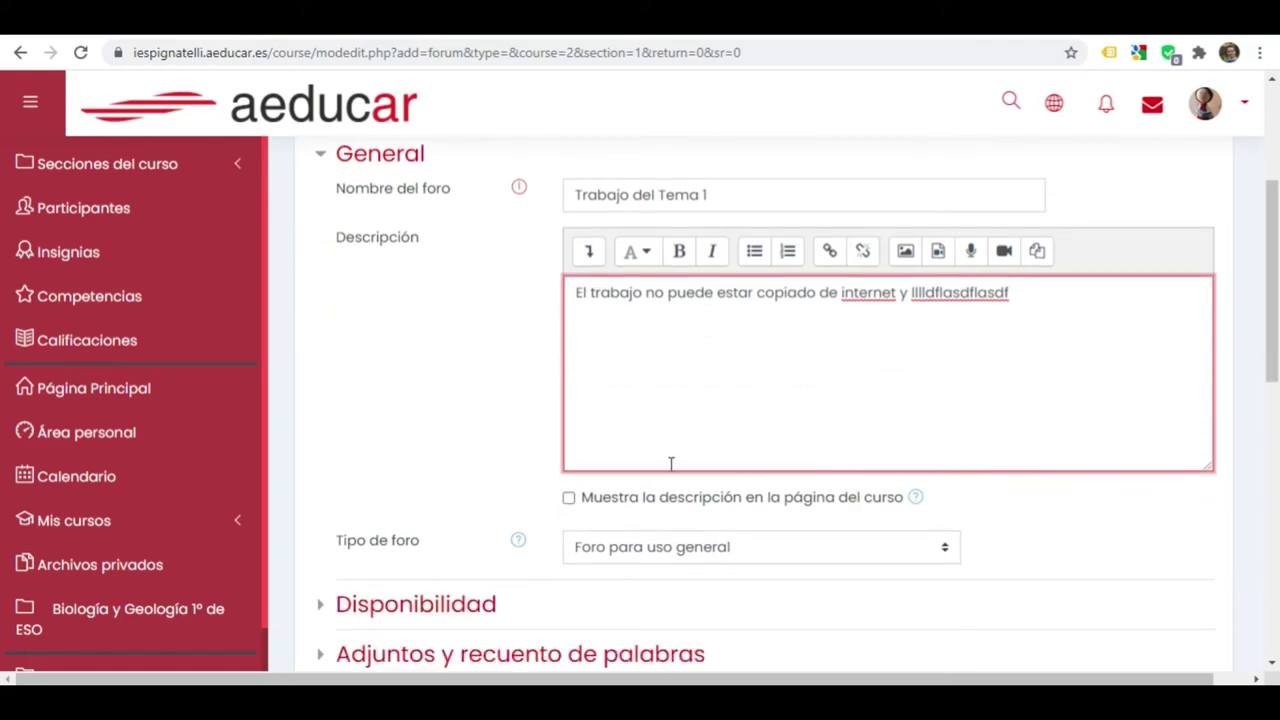
pyautogui.scroll(-2, 671, 463)
pyautogui.click(722, 364)
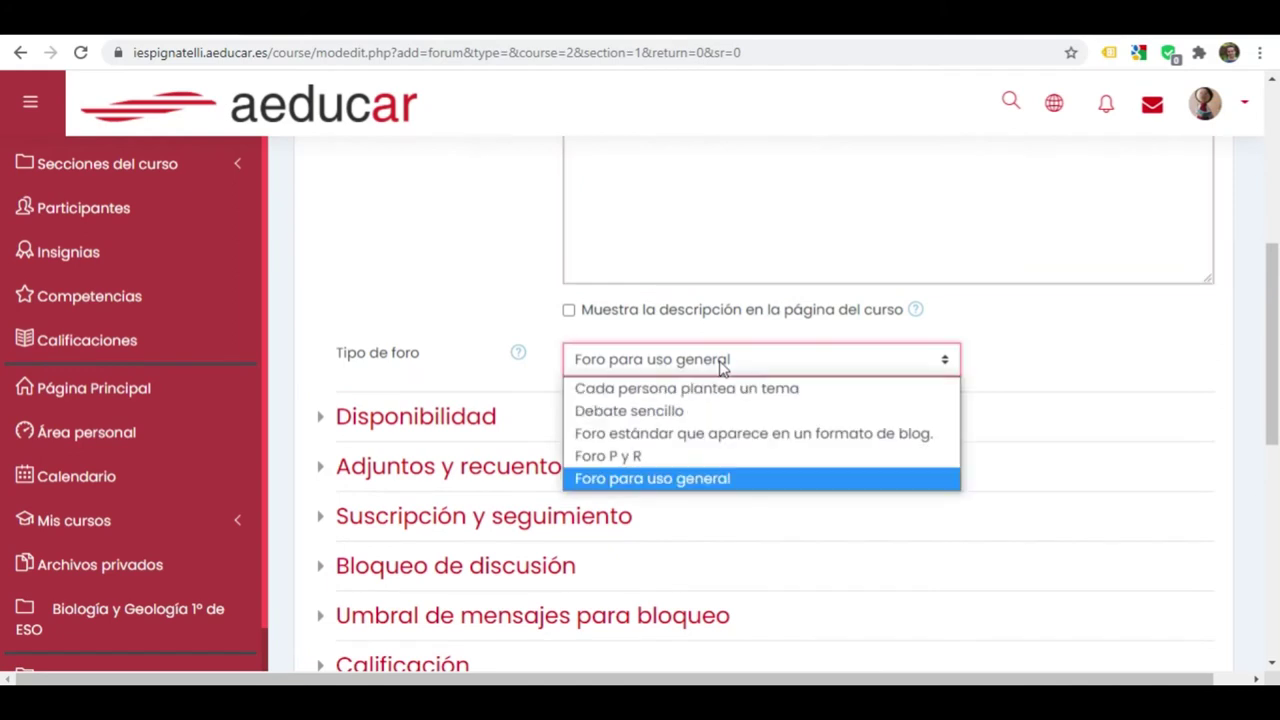
pyautogui.click(645, 395)
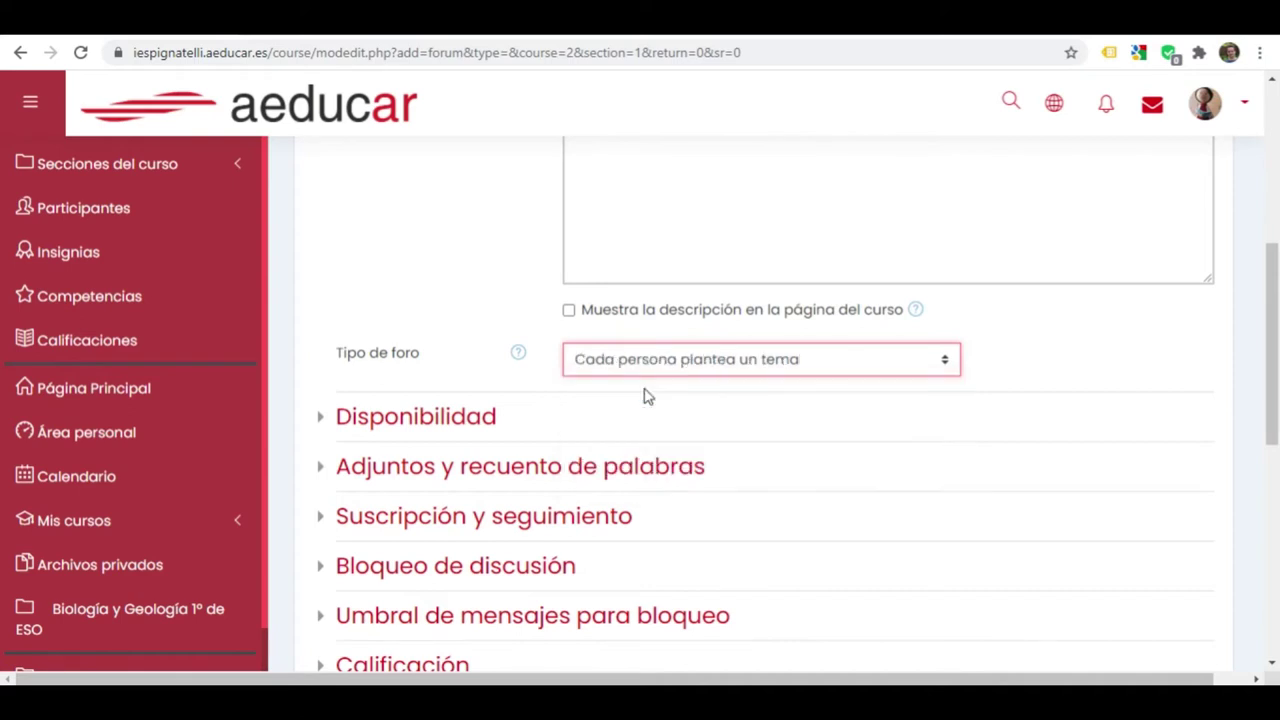
pyautogui.click(591, 365)
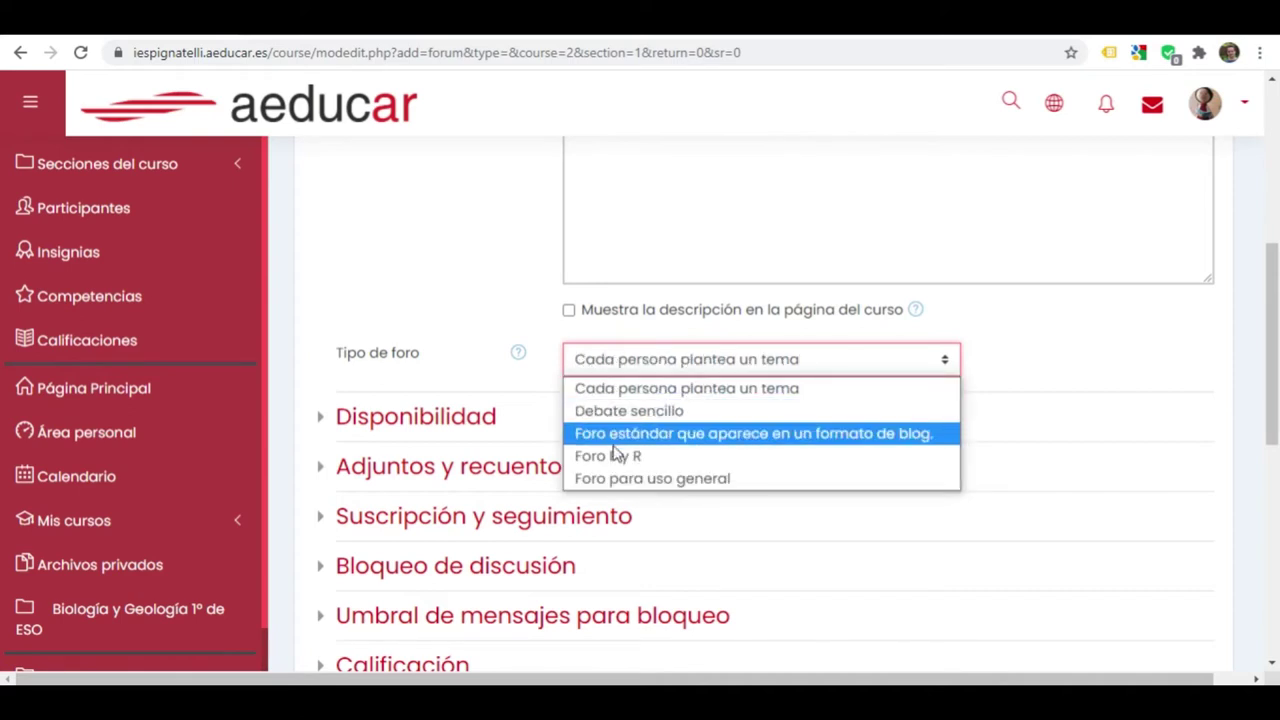
pyautogui.click(496, 358)
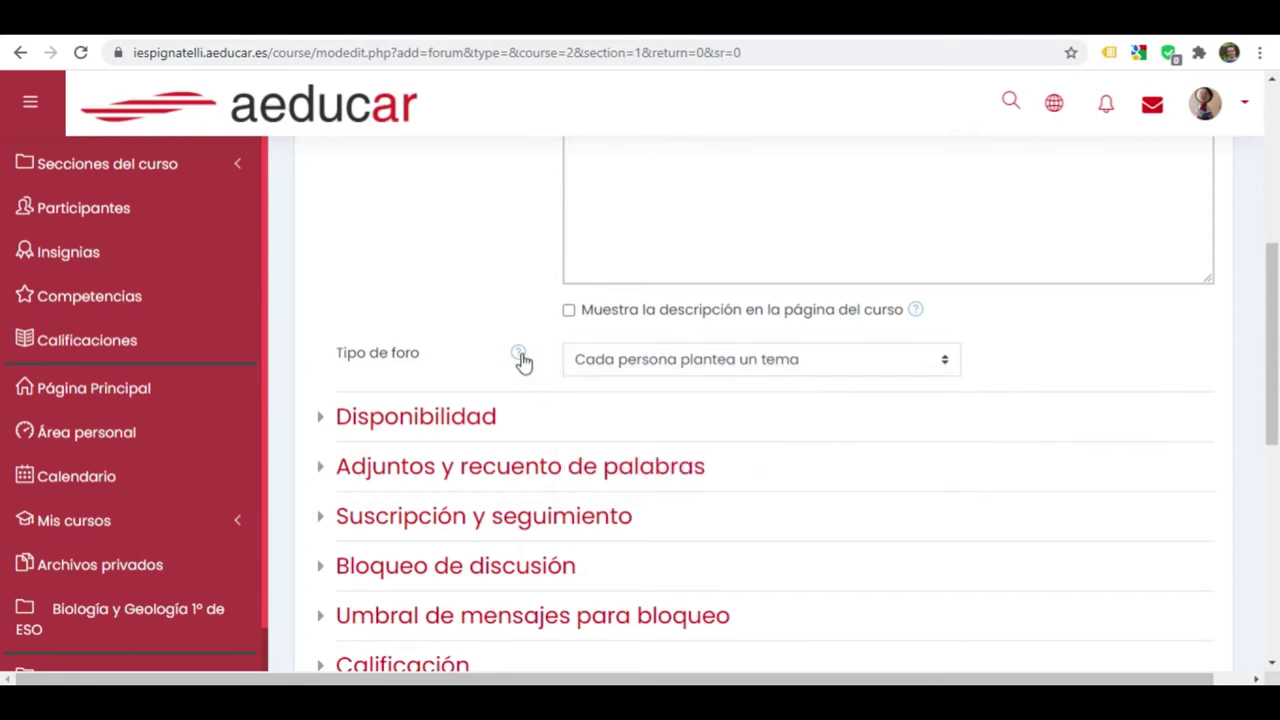
pyautogui.click(519, 355)
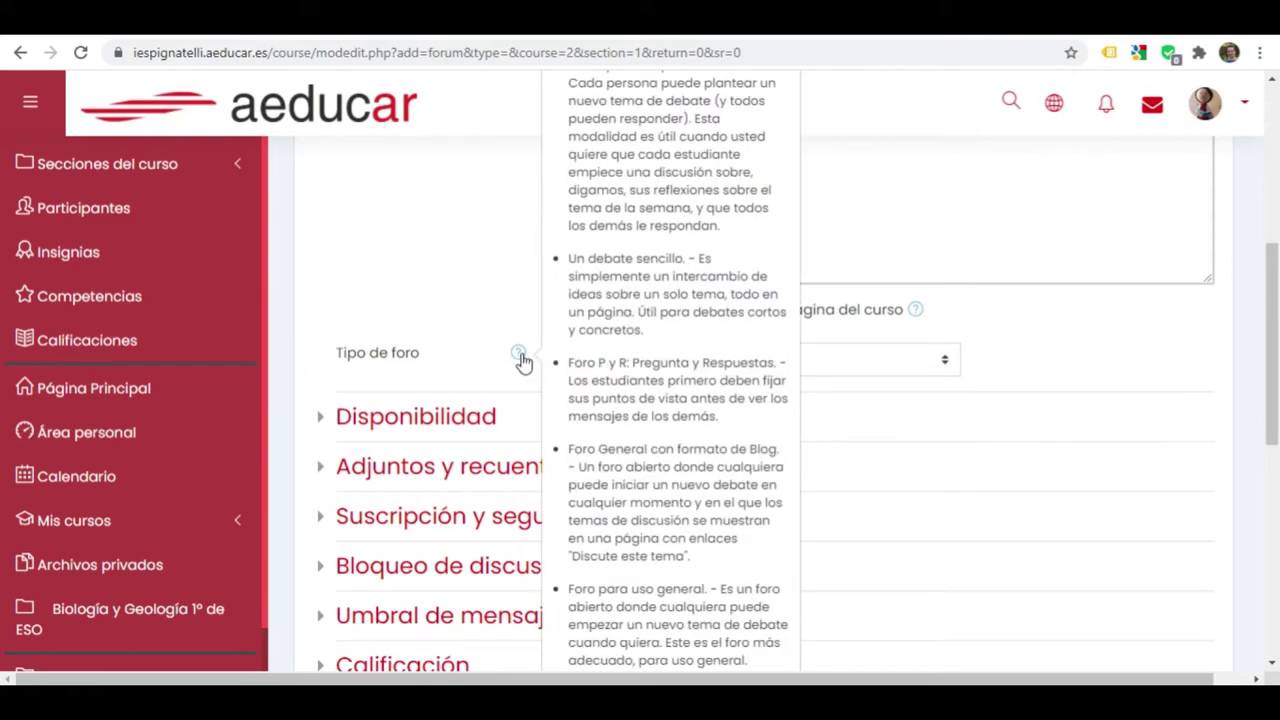
pyautogui.click(1070, 362)
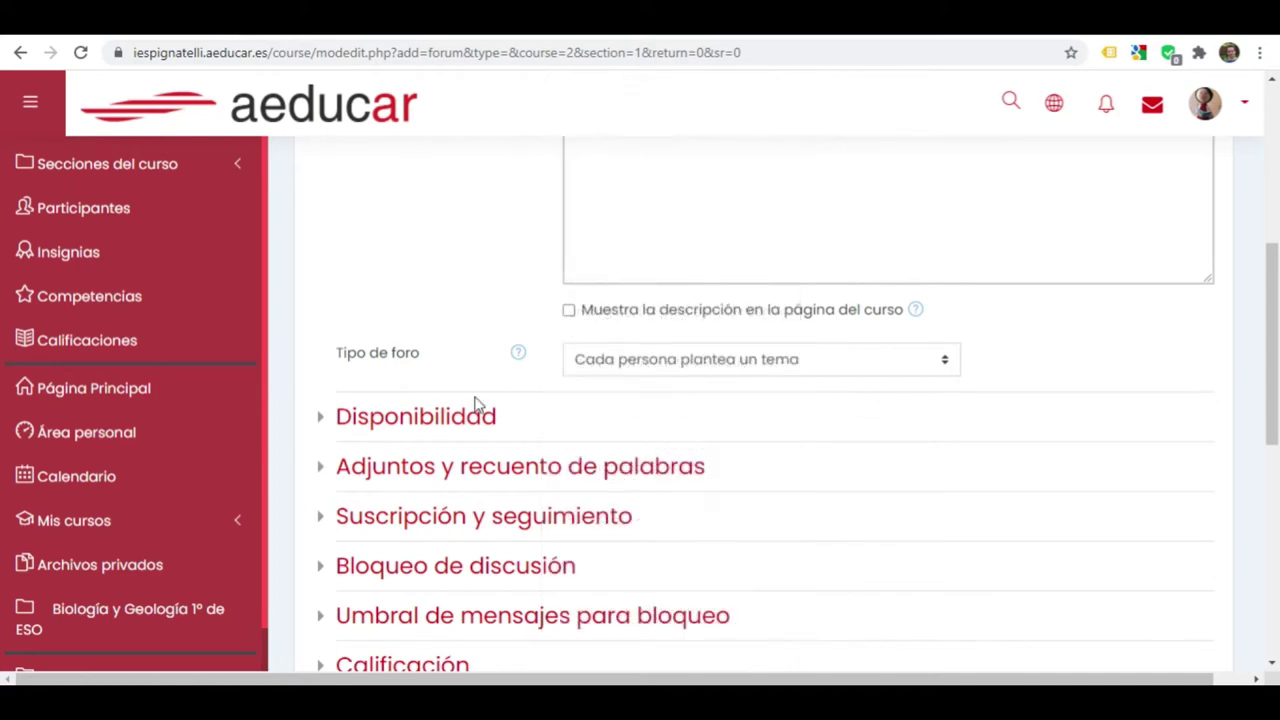
# Review the forum's Disponibilidad dates and set its Categoría de calificación to Tema 1
pyautogui.scroll(-1, 476, 404)
pyautogui.click(453, 334)
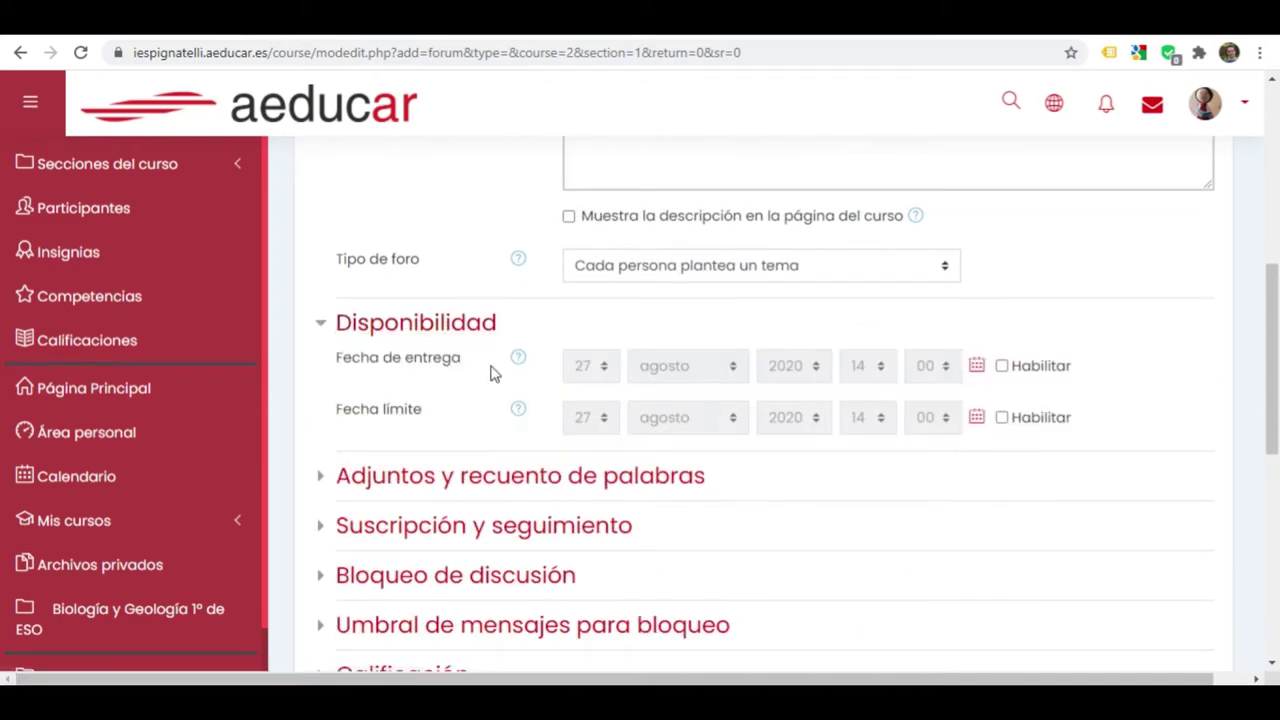
pyautogui.scroll(-3, 859, 487)
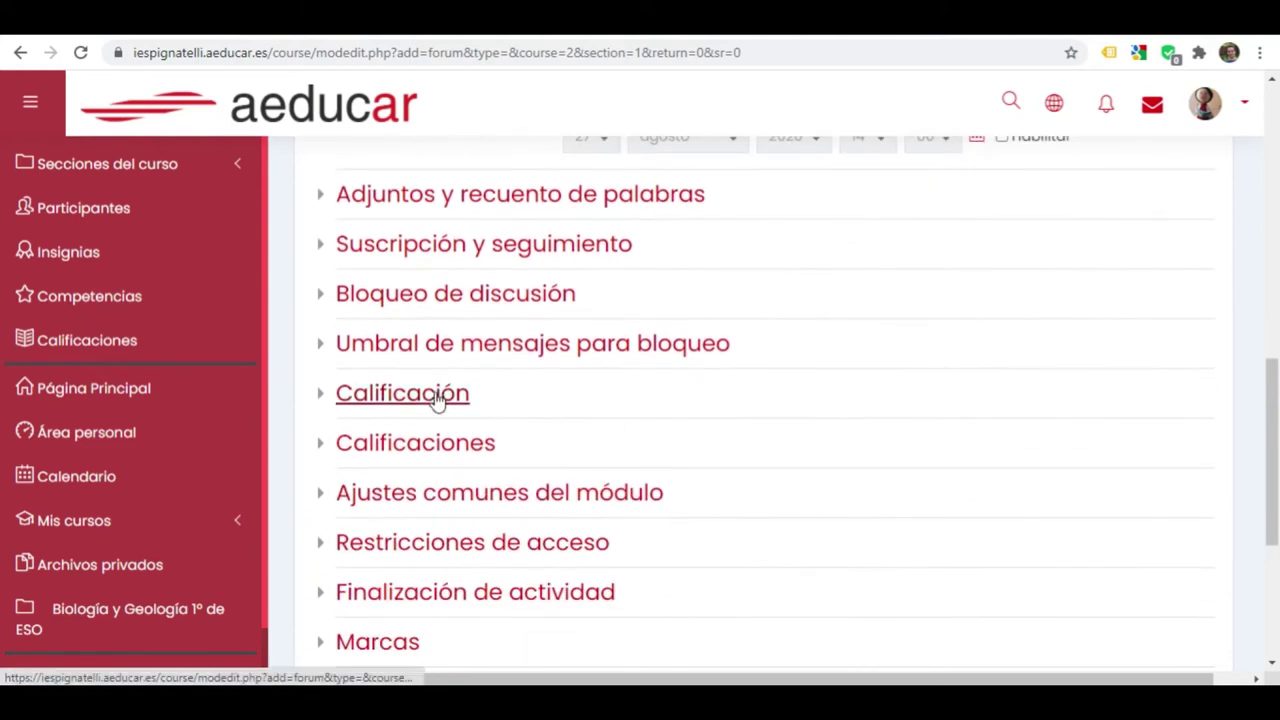
pyautogui.click(437, 396)
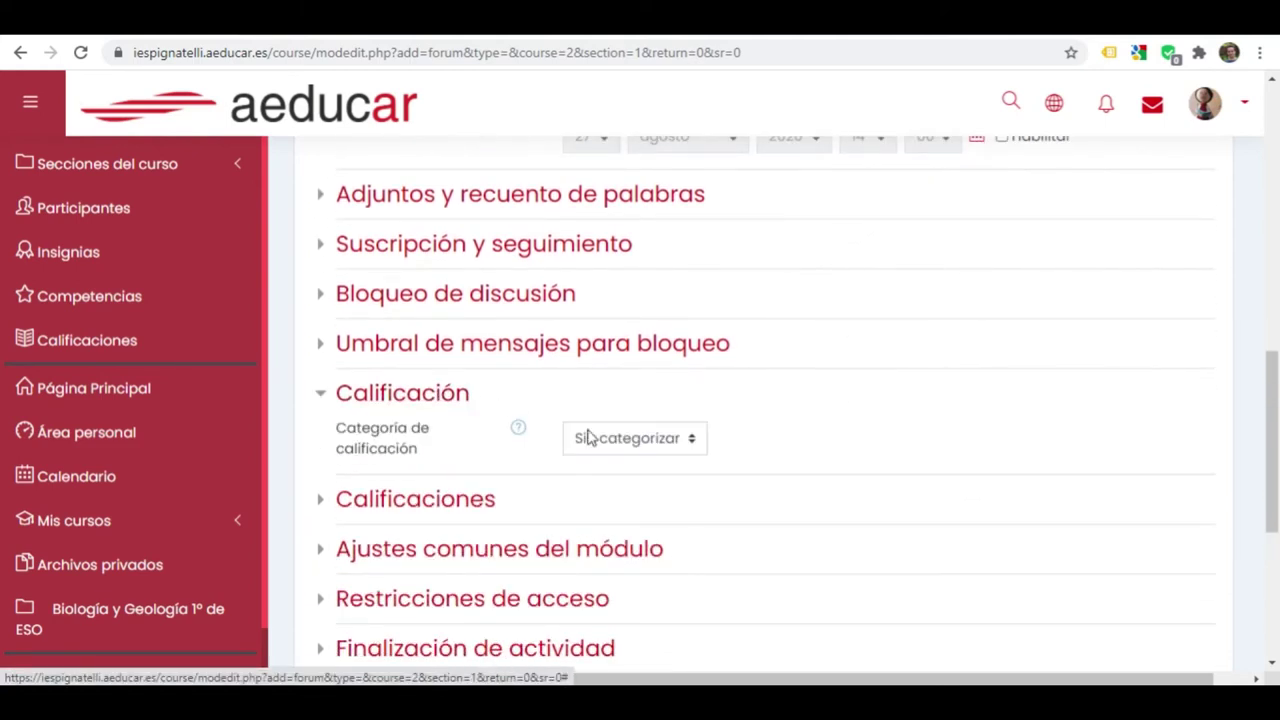
pyautogui.click(659, 442)
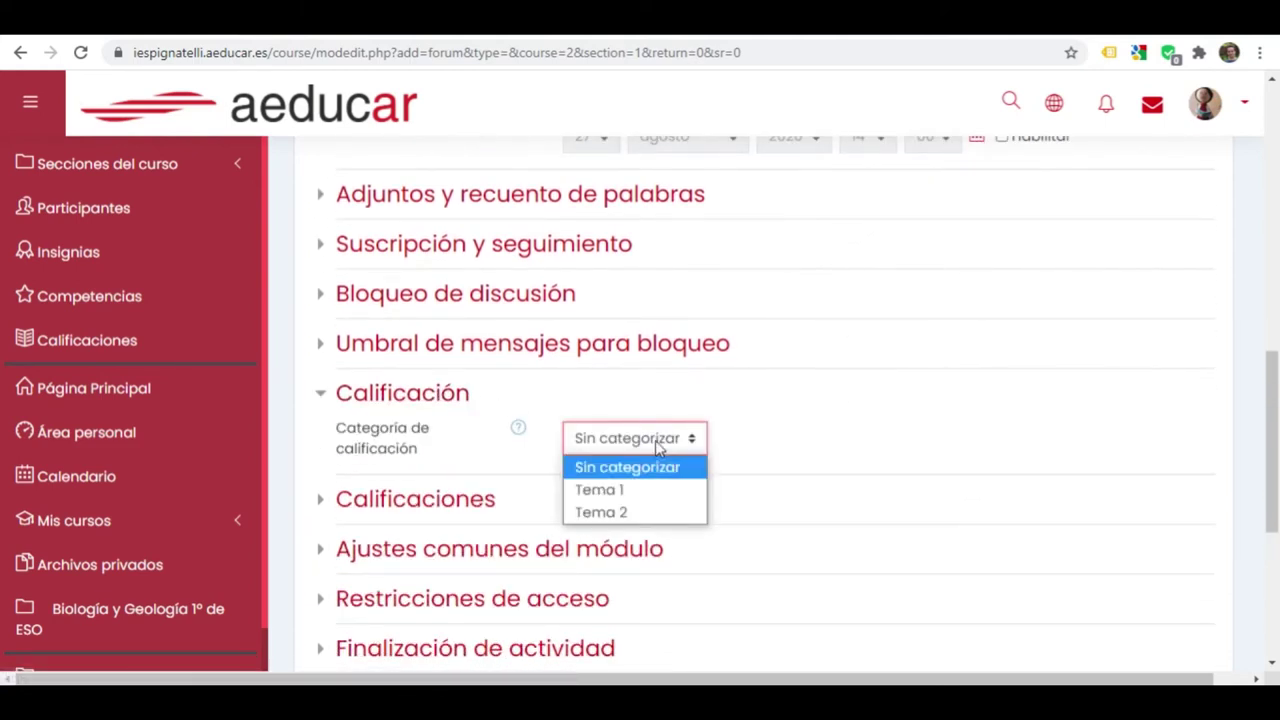
pyautogui.click(622, 490)
# In the forum's Calificaciones settings, set Tipo de consolidación to Suma de calificaciones
pyautogui.scroll(-2, 720, 423)
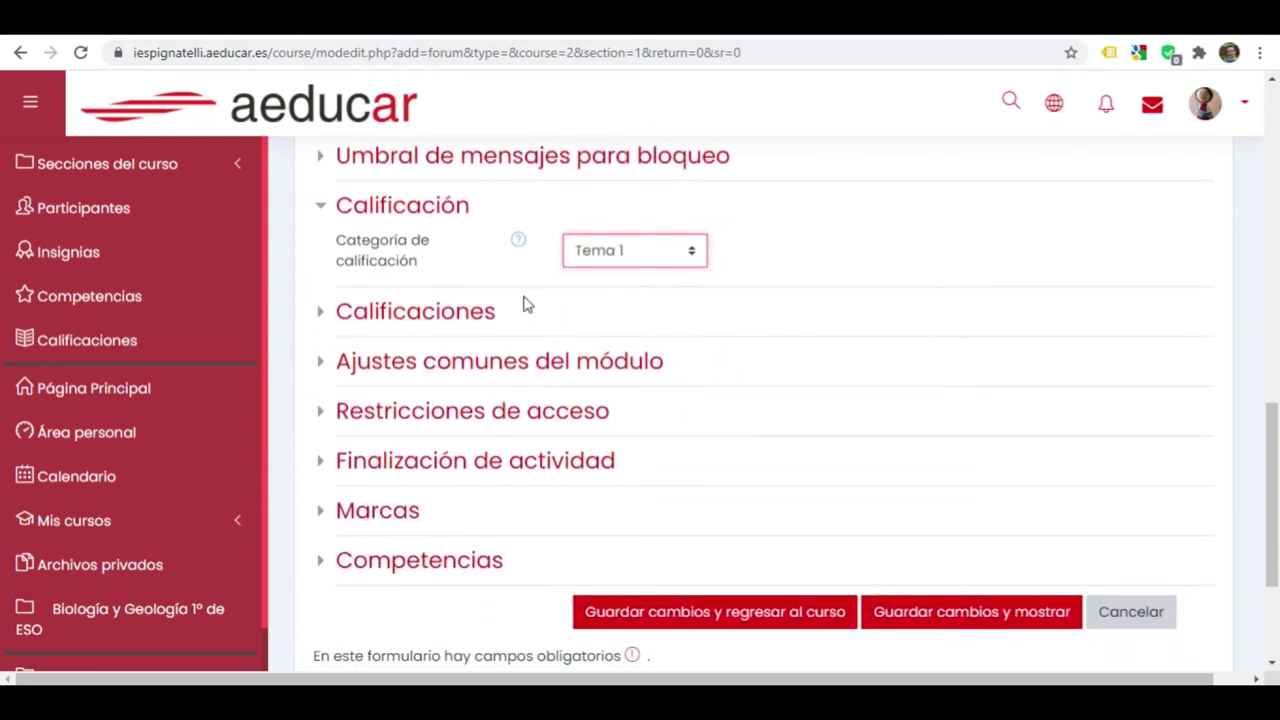
pyautogui.click(444, 313)
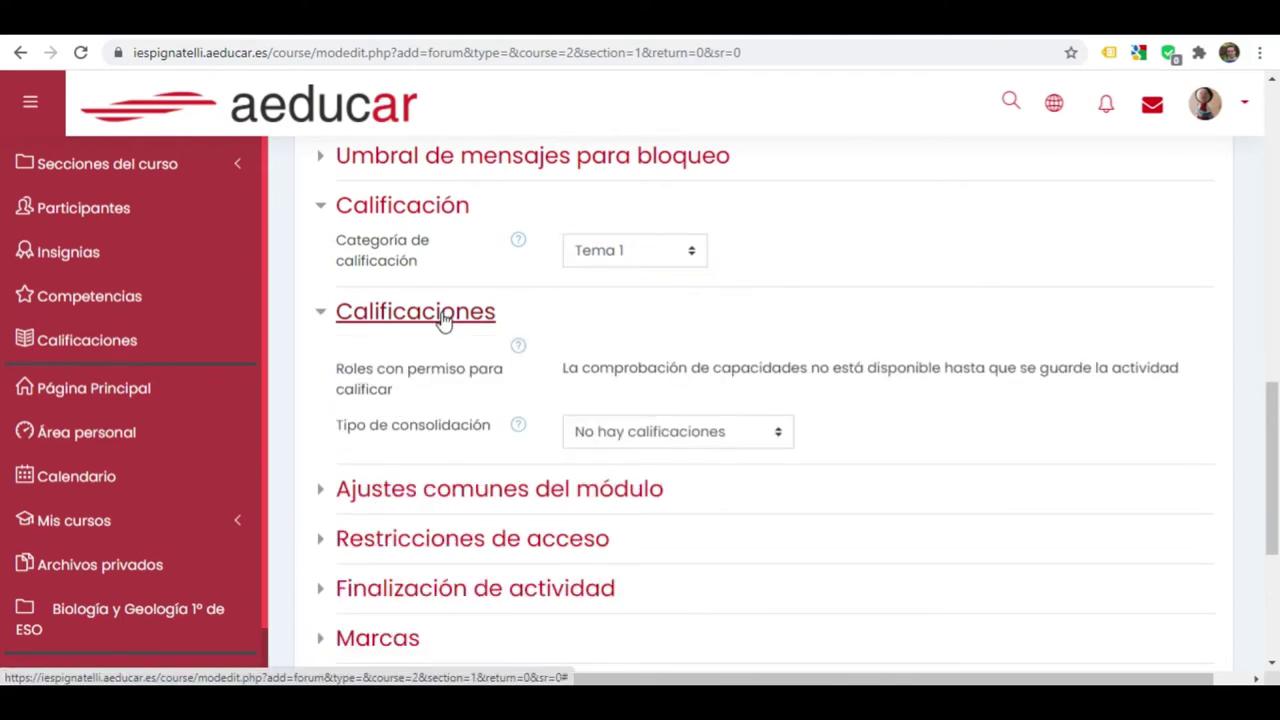
pyautogui.click(695, 431)
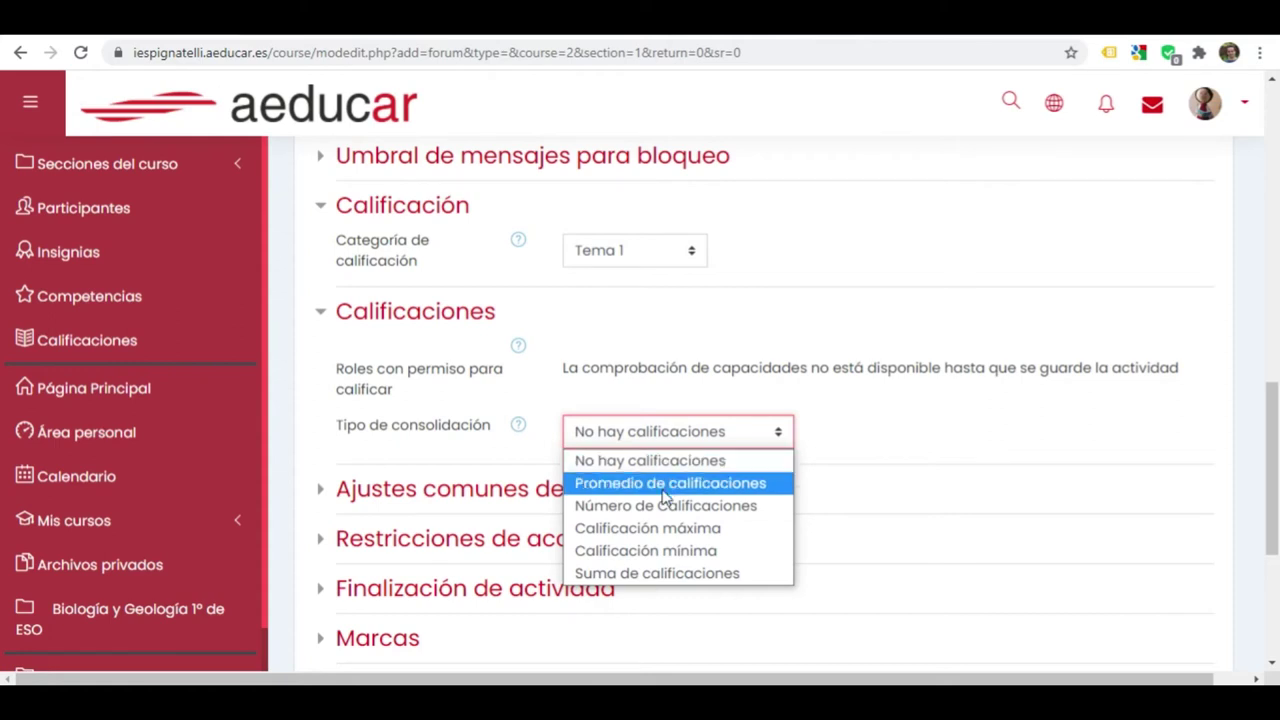
pyautogui.click(640, 576)
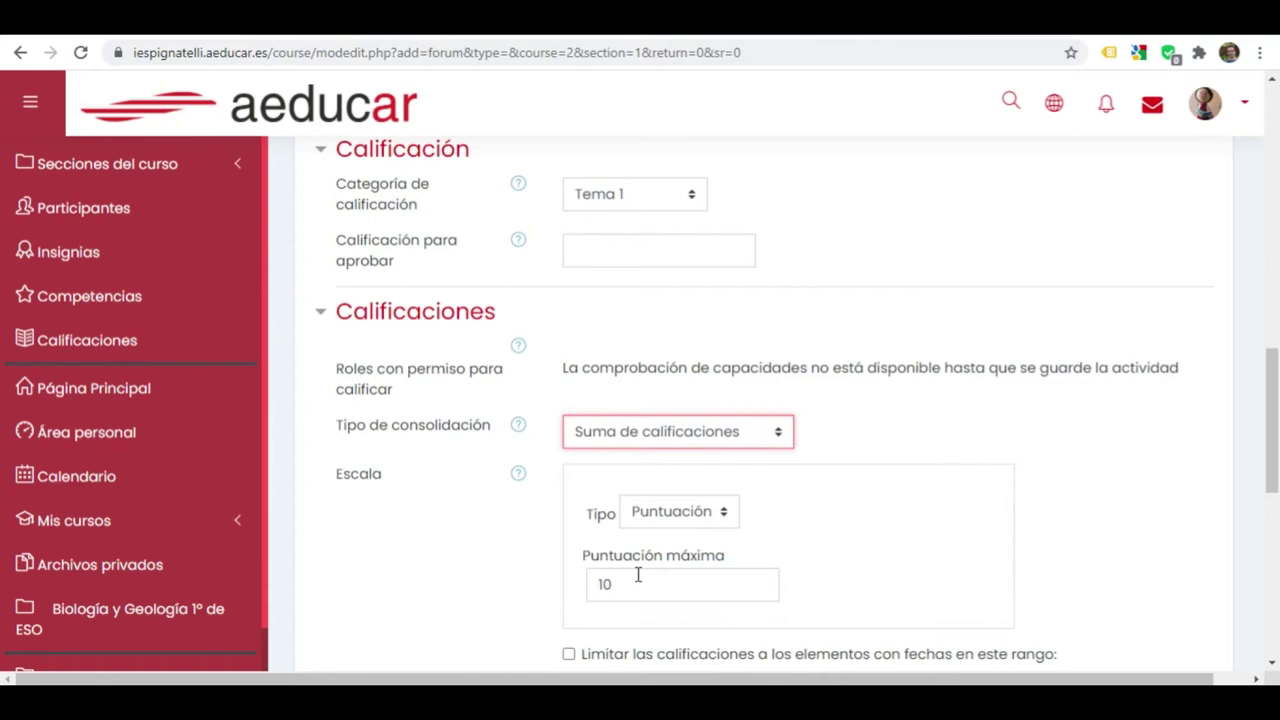
# Keep Puntuación máxima at 10, save the forum and return to the course page
pyautogui.scroll(-2, 884, 446)
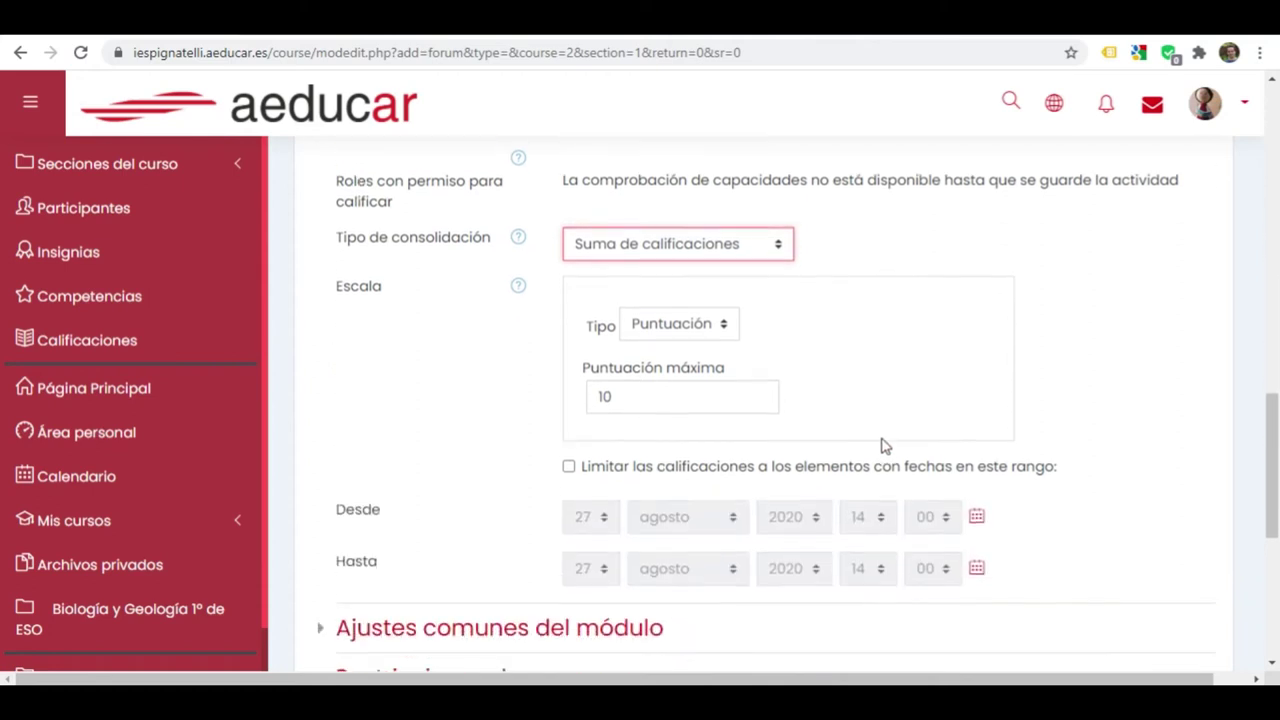
pyautogui.scroll(-4, 692, 468)
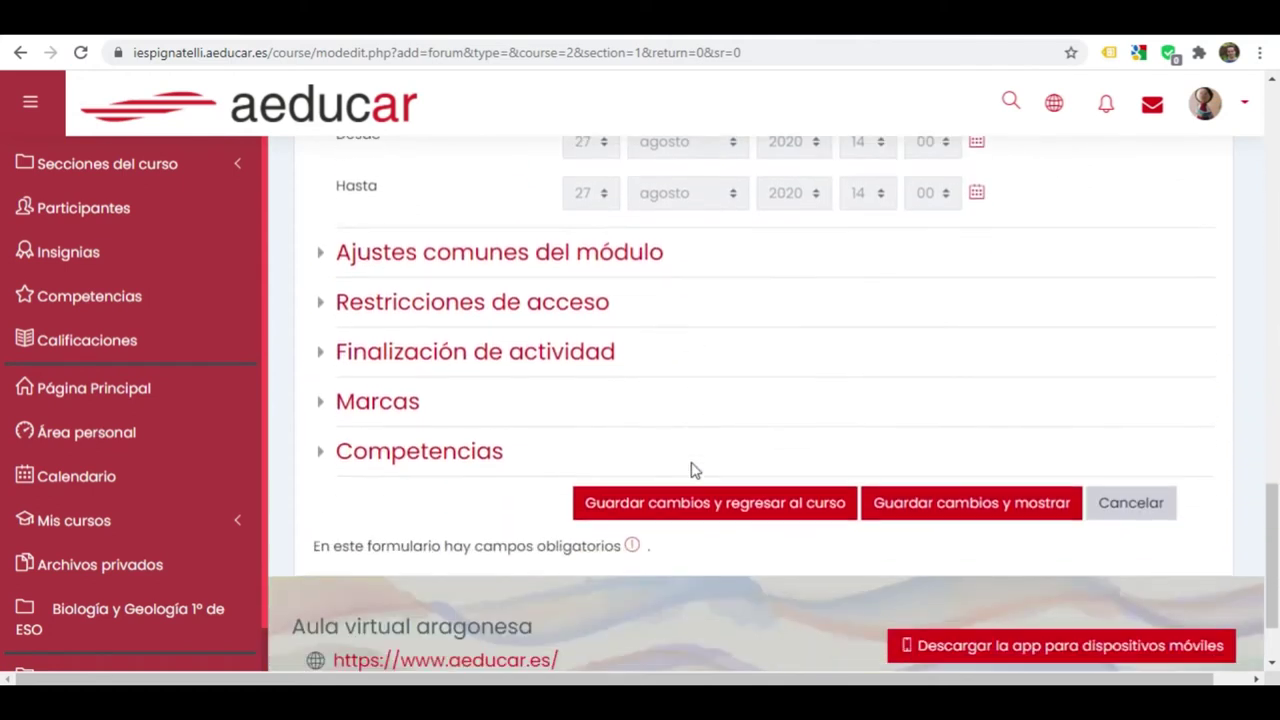
pyautogui.click(763, 503)
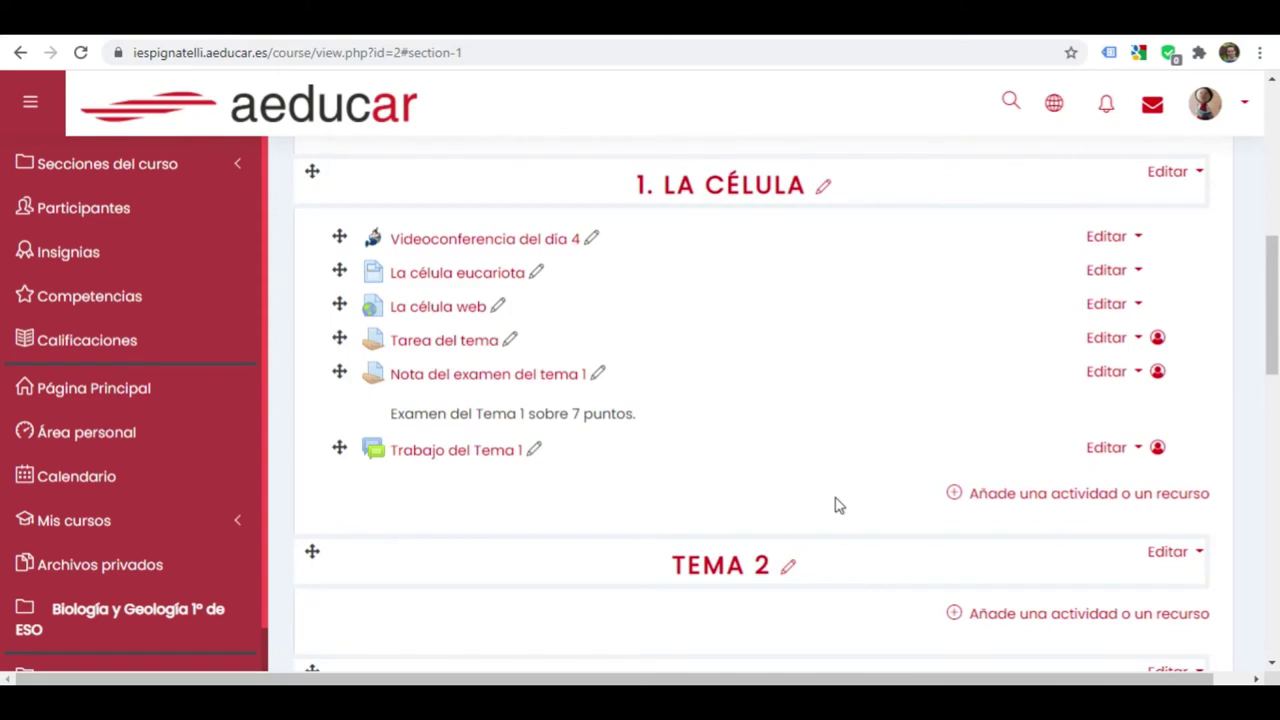
# Add a new Tarea activity to the "1. La célula" section
pyautogui.click(1059, 494)
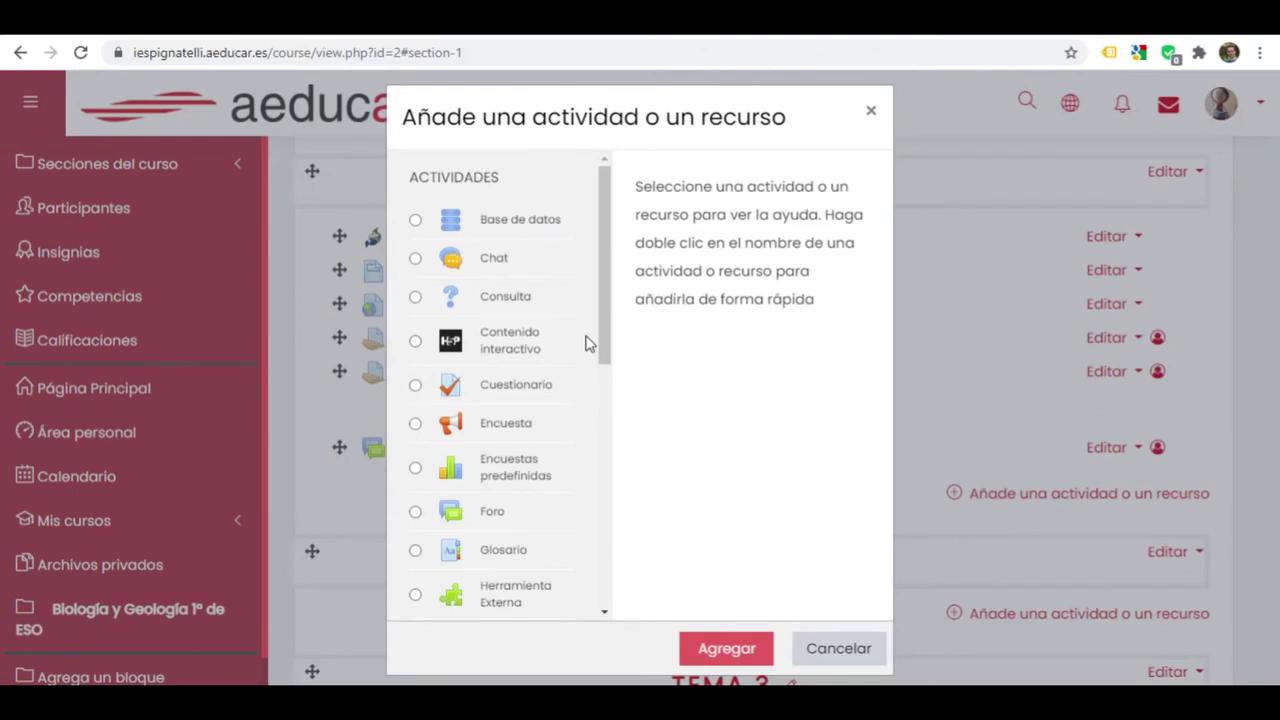
pyautogui.scroll(-2, 590, 443)
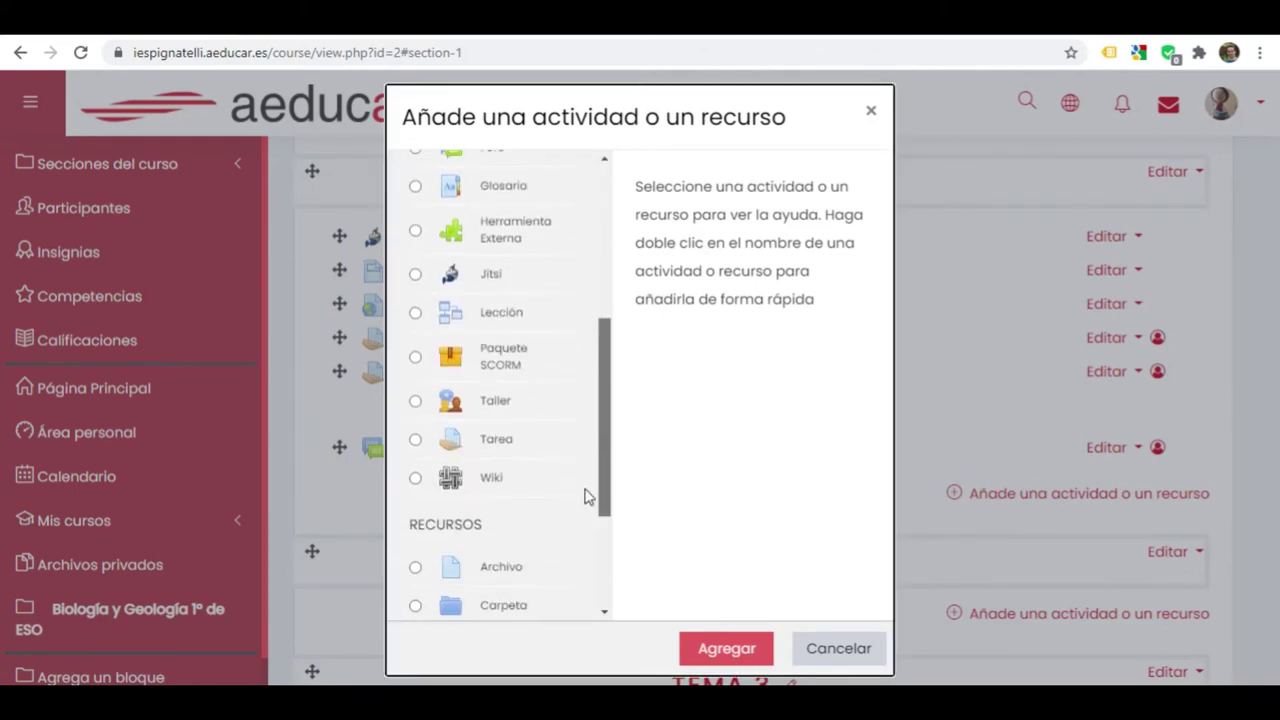
pyautogui.click(415, 439)
pyautogui.click(729, 645)
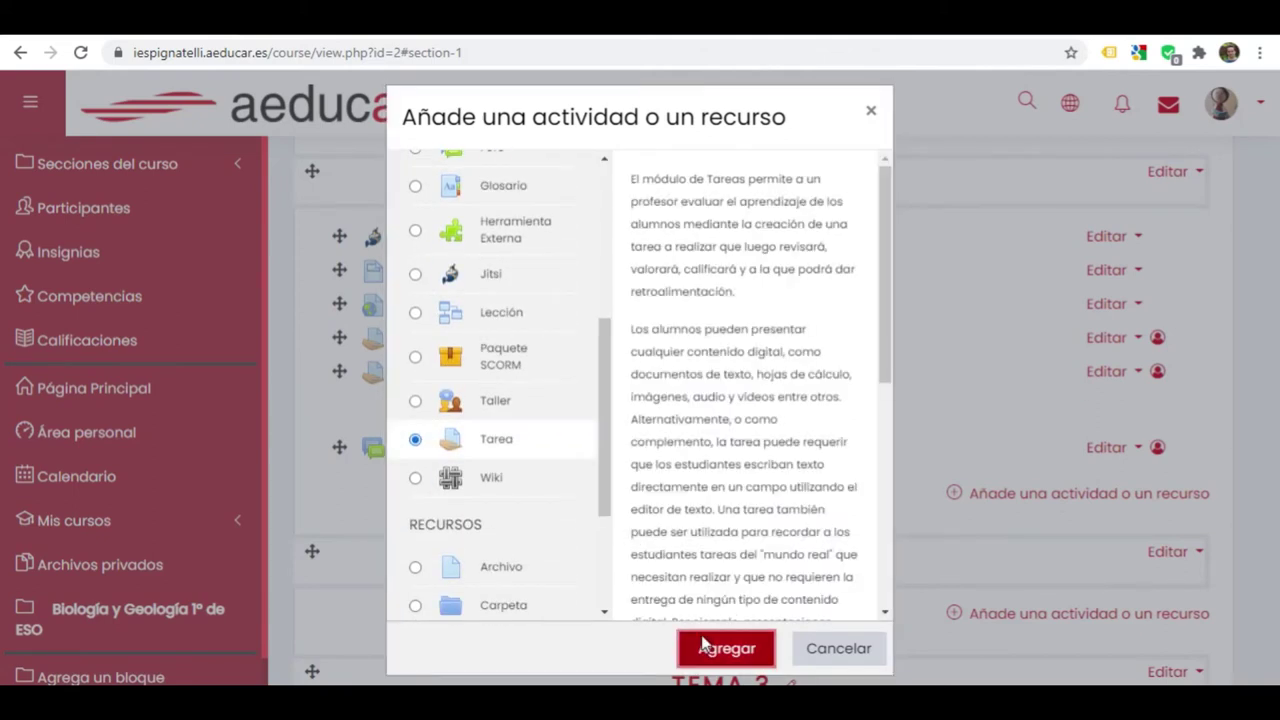
# Name the new task "Actitud mostrada a lo largo del tema" and enter "Nota sobre 10." as its description
pyautogui.click(580, 473)
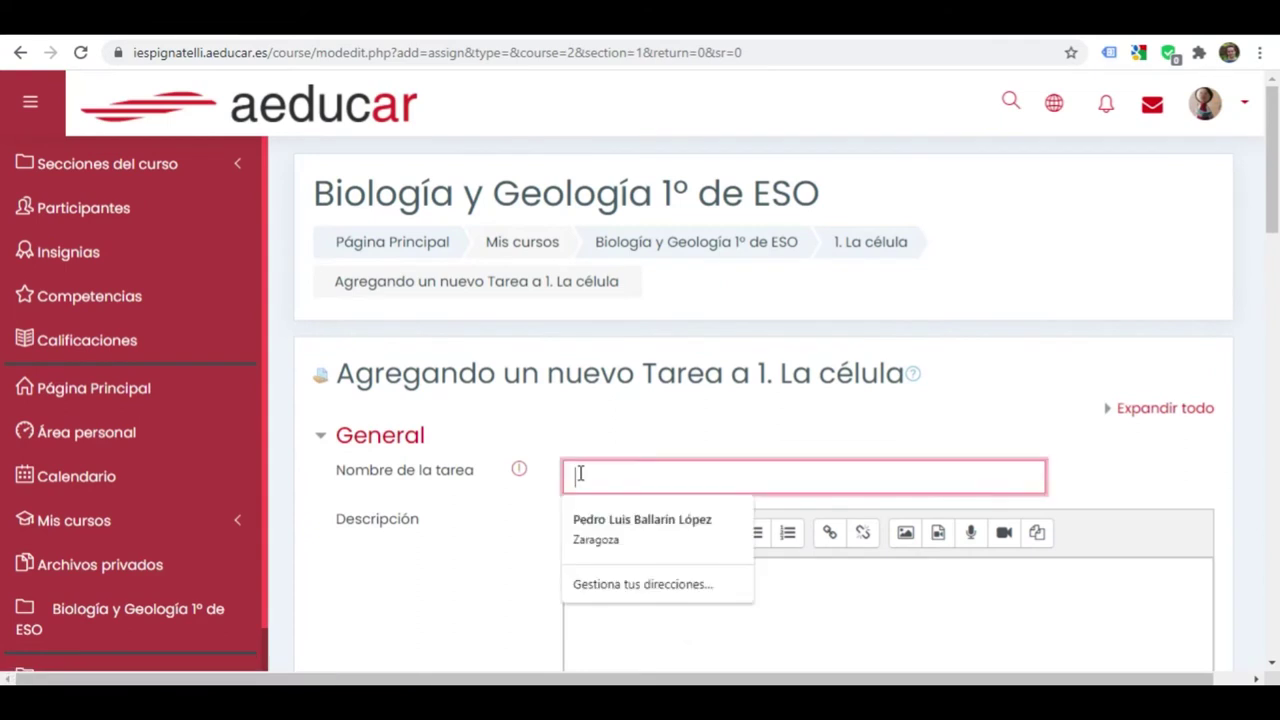
pyautogui.write('Acti')
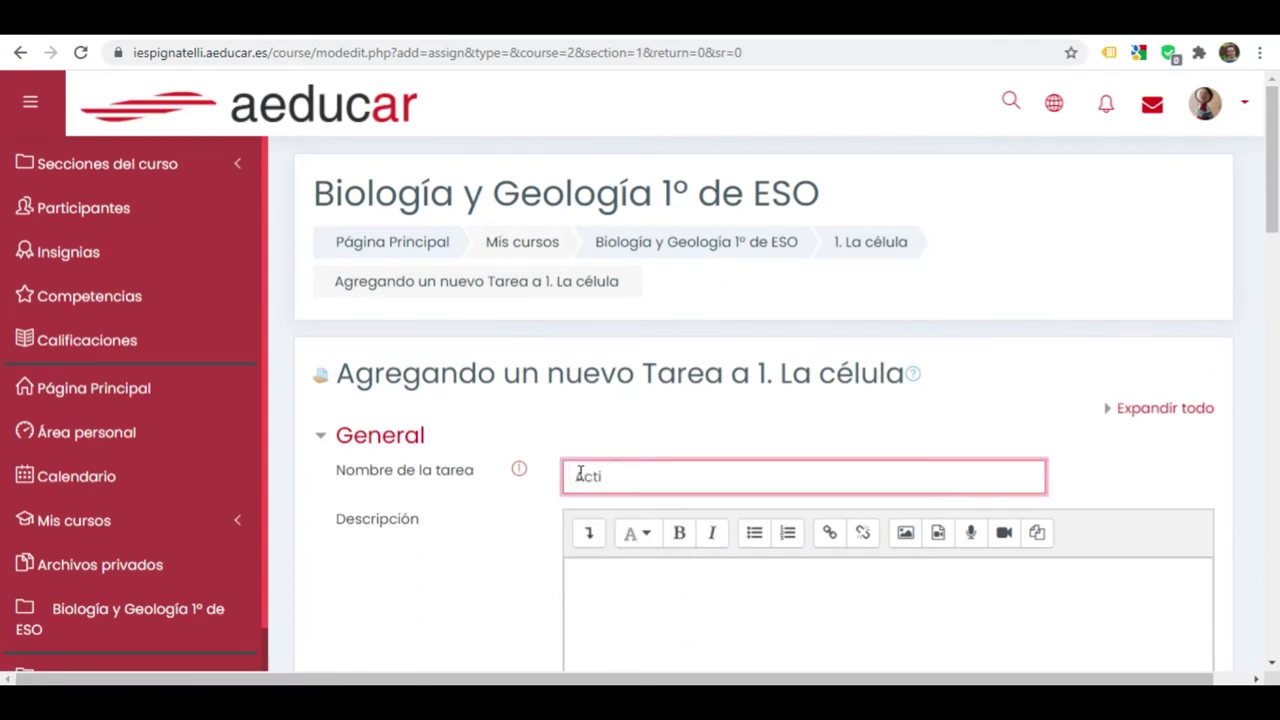
pyautogui.write('tud mostrada')
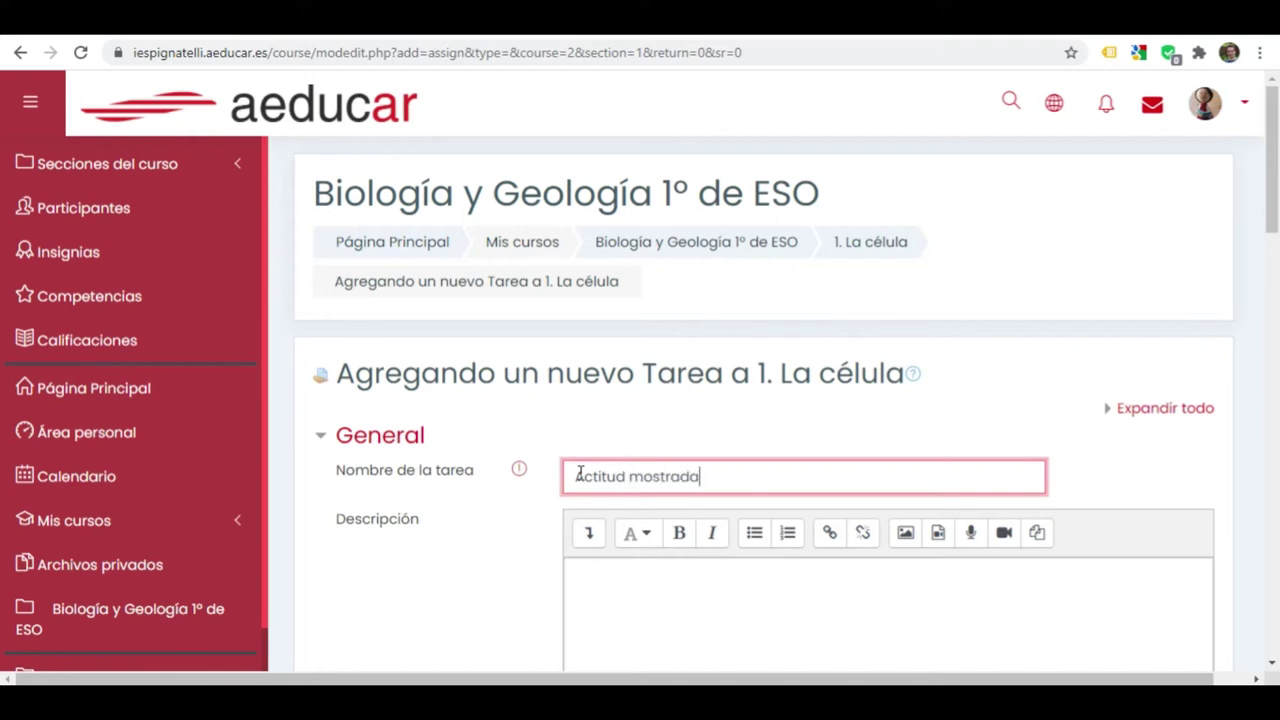
pyautogui.write(' a lo largo del tema')
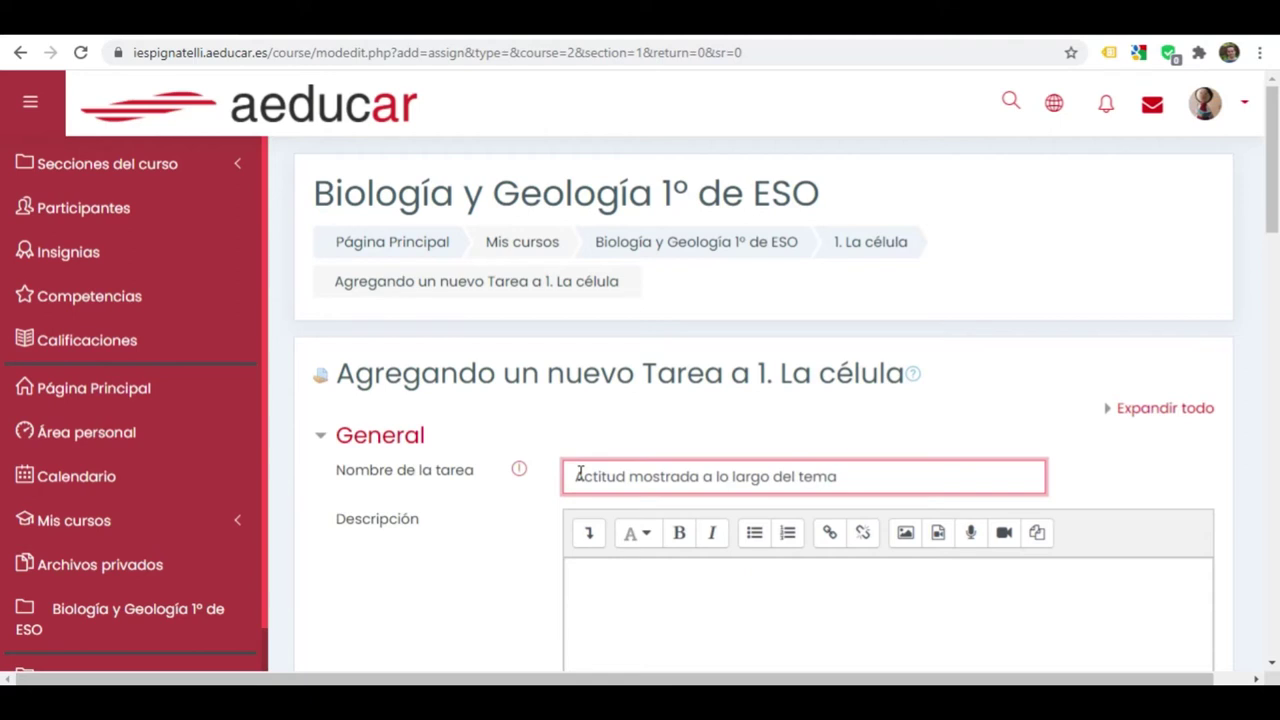
pyautogui.click(660, 576)
pyautogui.write('Nota sobre 10.')
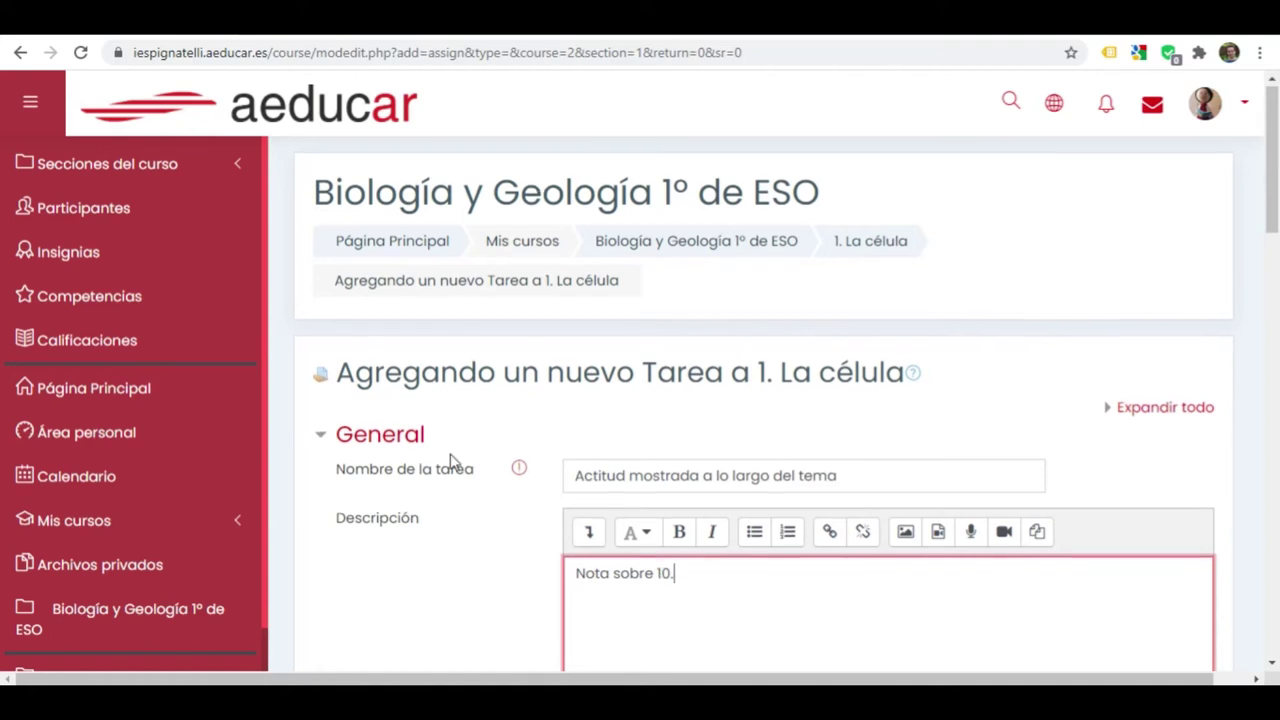
# Disable the task's Permitir entregas desde, Fecha de entrega and Recordarme calificar en dates, and turn off Archivos enviados as a submission type
pyautogui.scroll(-7, 450, 458)
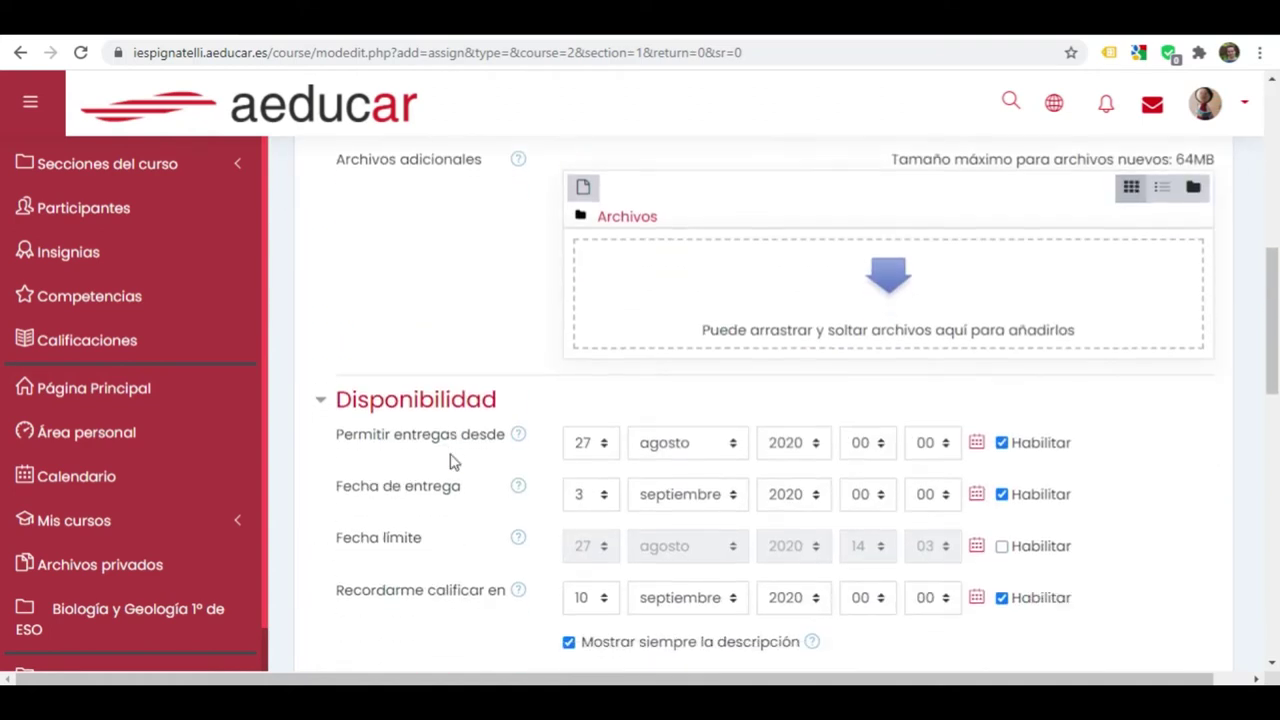
pyautogui.scroll(-1, 450, 460)
pyautogui.click(1001, 354)
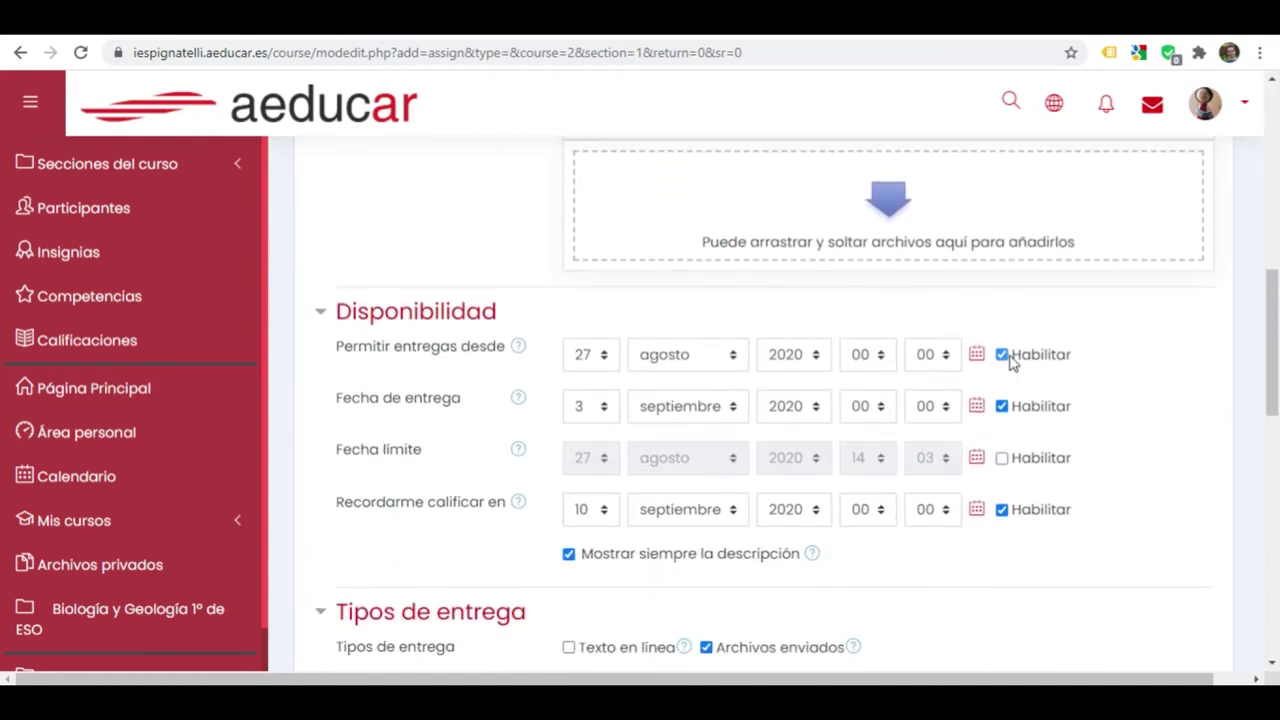
pyautogui.click(1001, 406)
pyautogui.click(1001, 509)
pyautogui.scroll(-3, 1006, 522)
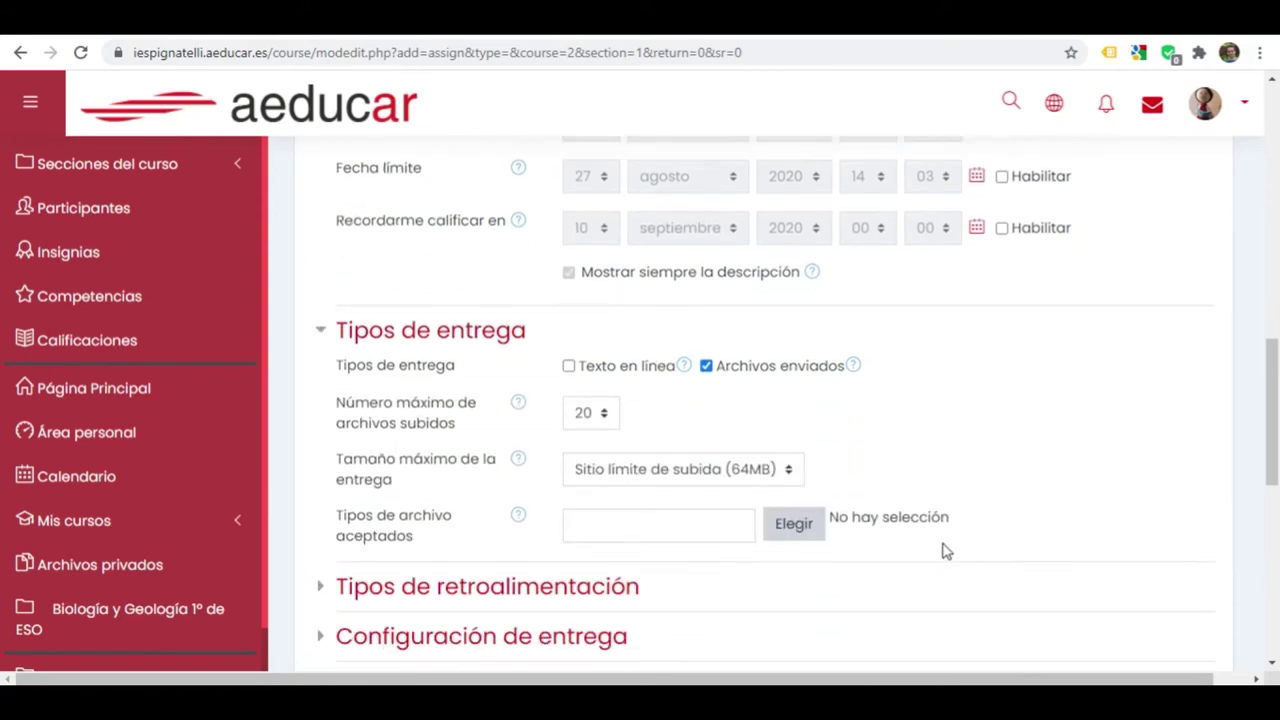
pyautogui.click(706, 366)
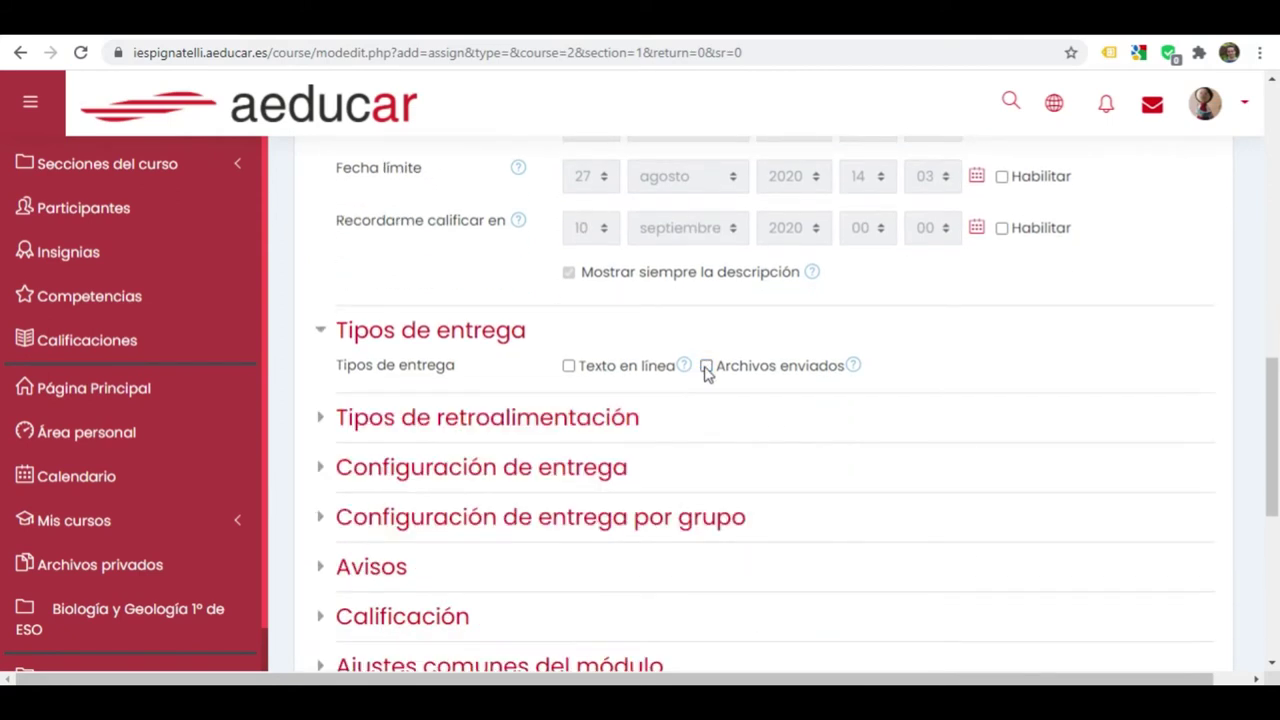
# Set the task's Categoría de calificación to Tema 1, keep Puntuación máxima at 10, and save, returning to the course
pyautogui.scroll(-1, 394, 537)
pyautogui.click(392, 535)
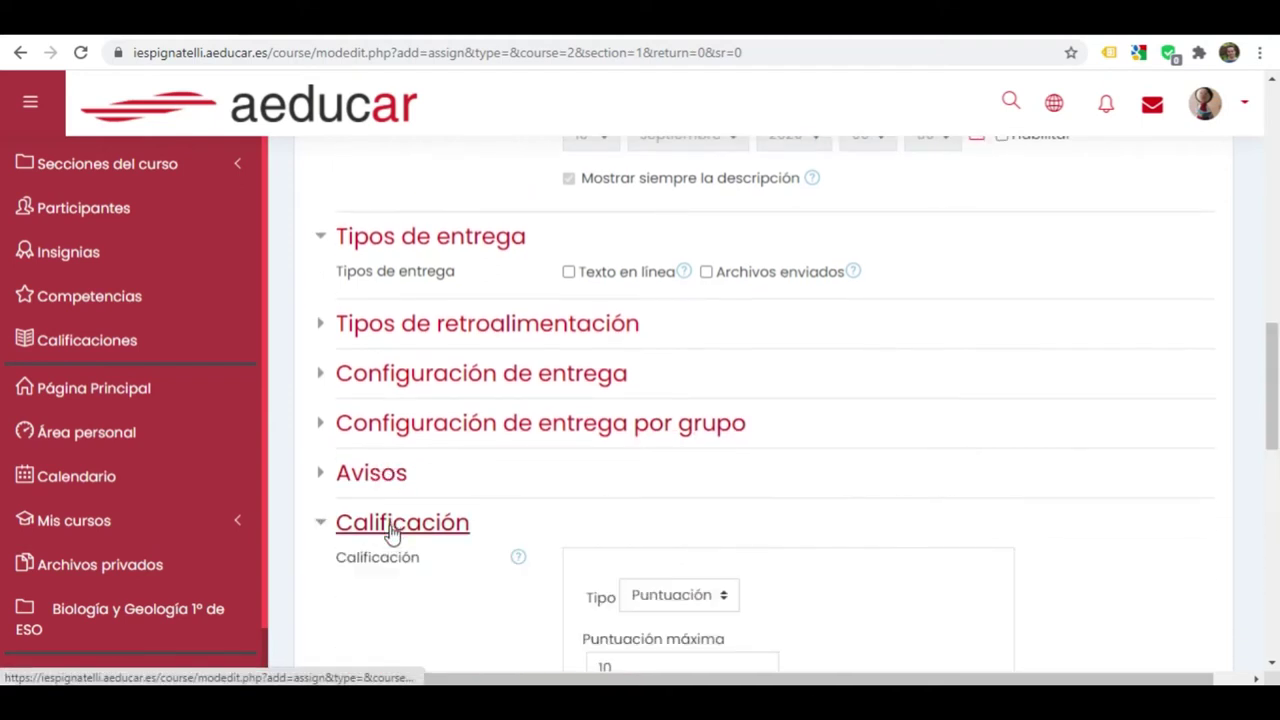
pyautogui.scroll(-2, 400, 530)
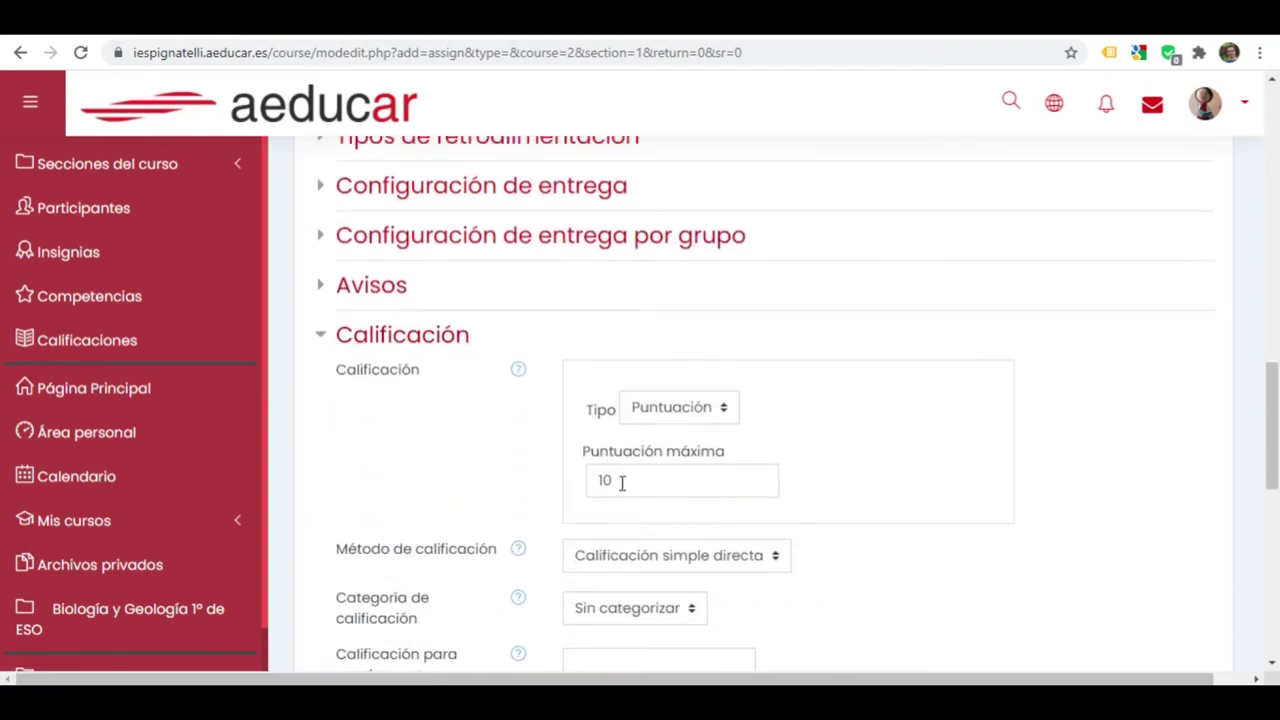
pyautogui.scroll(-1, 621, 482)
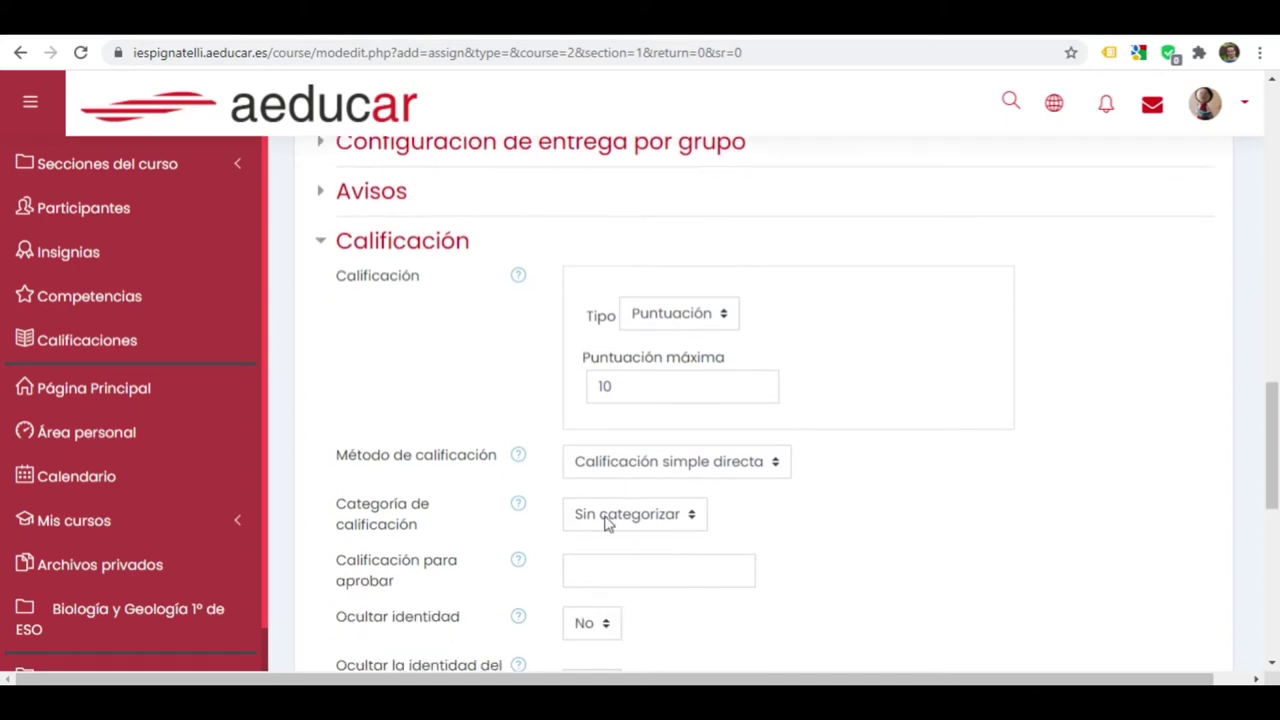
pyautogui.click(605, 523)
pyautogui.click(605, 566)
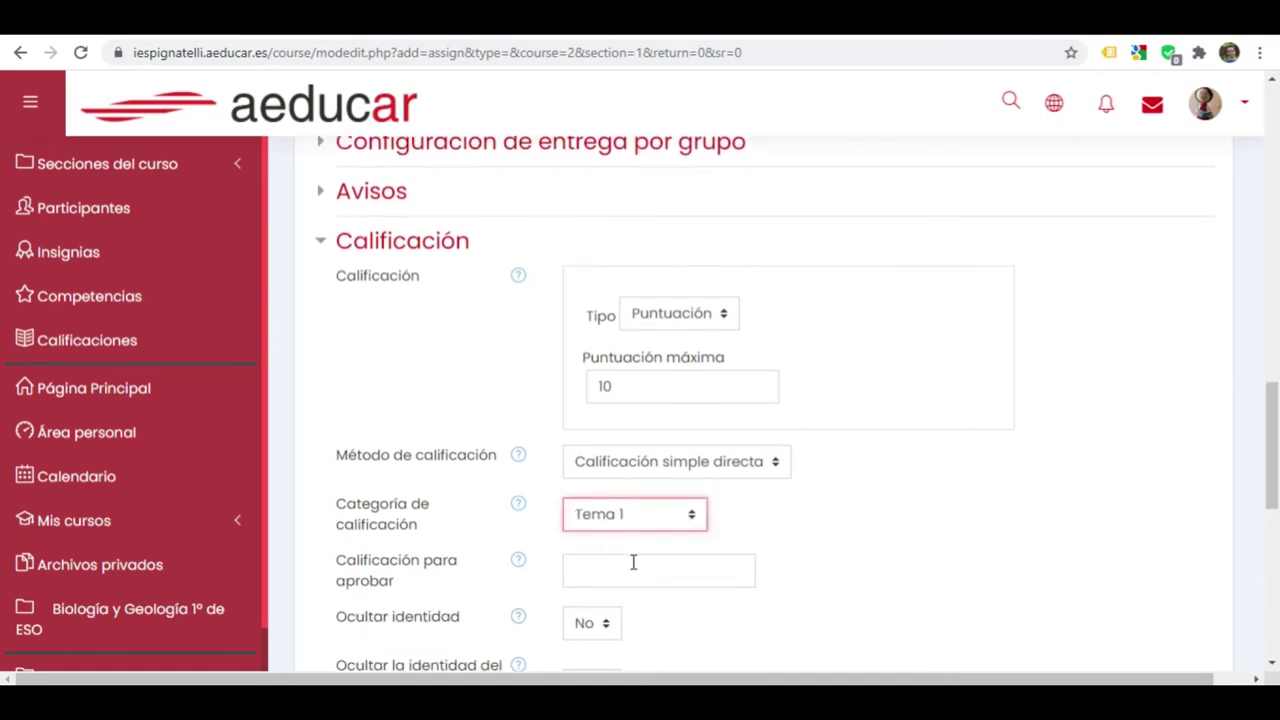
pyautogui.scroll(-6, 843, 566)
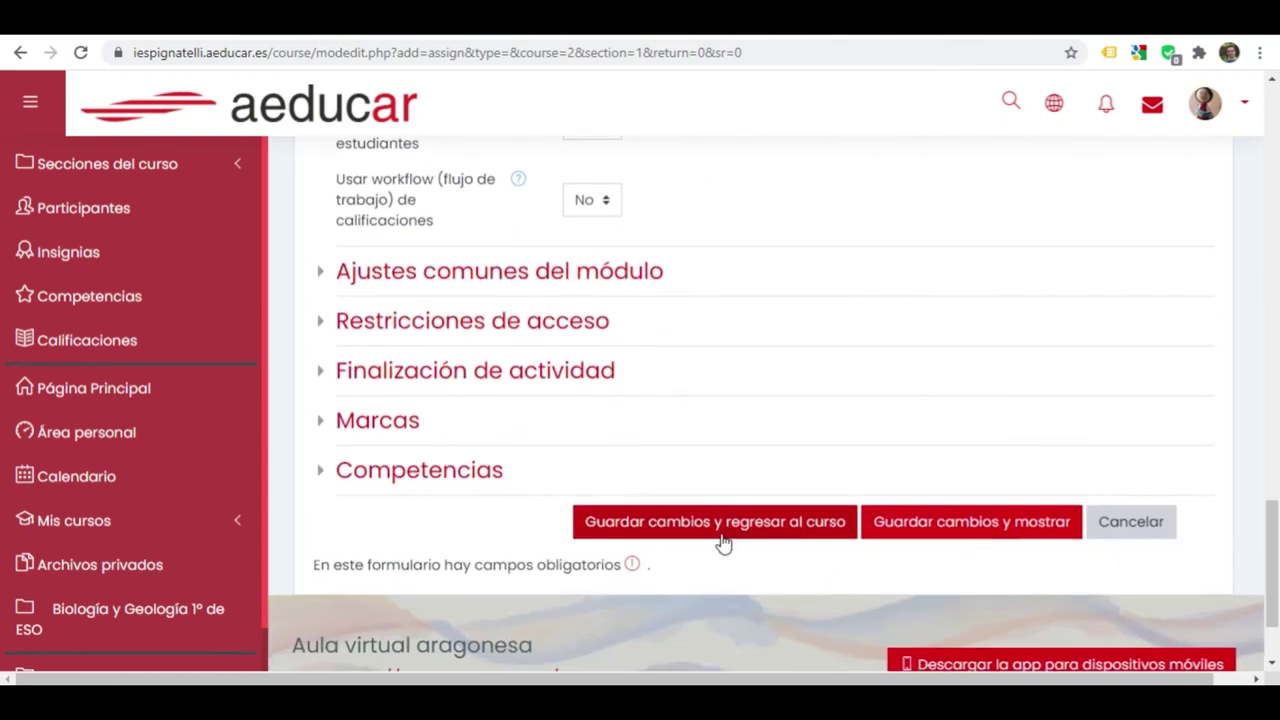
pyautogui.click(711, 528)
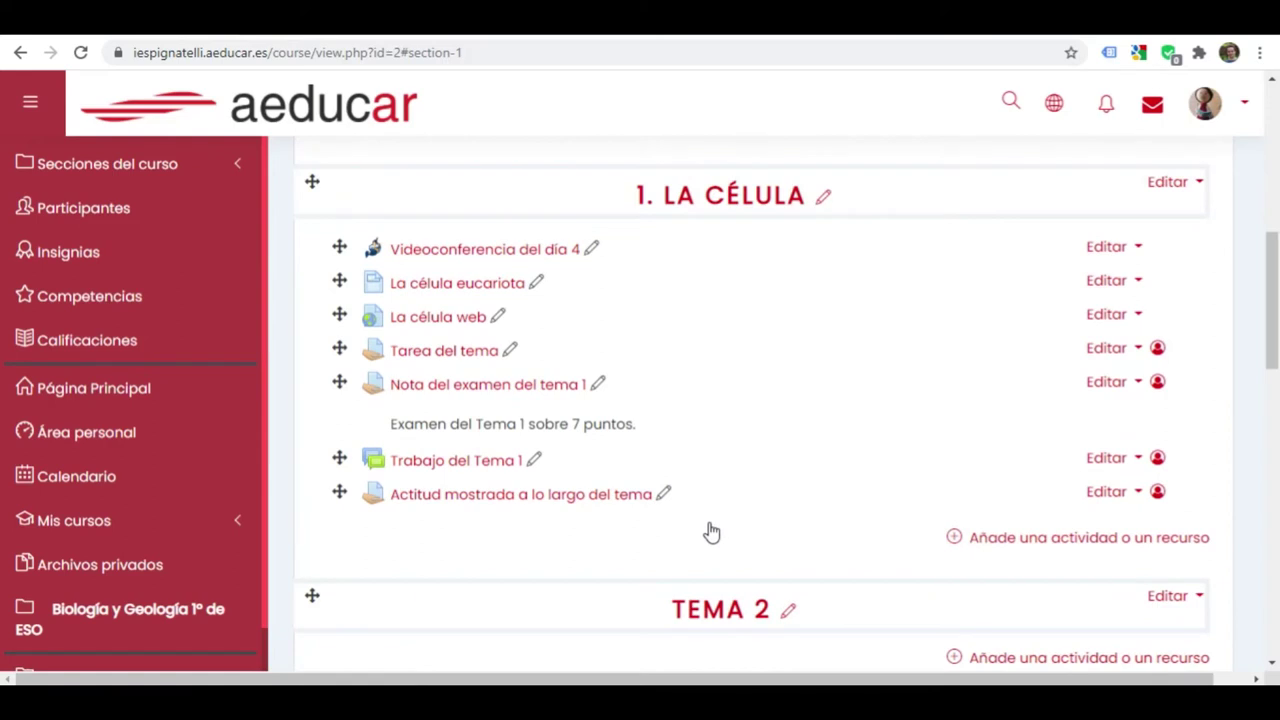
# Open the course's Calificaciones and examine how the graded items are grouped under Tema 1 and Tema 2 in the user report
pyautogui.moveTo(391, 425); pyautogui.dragTo(637, 440)
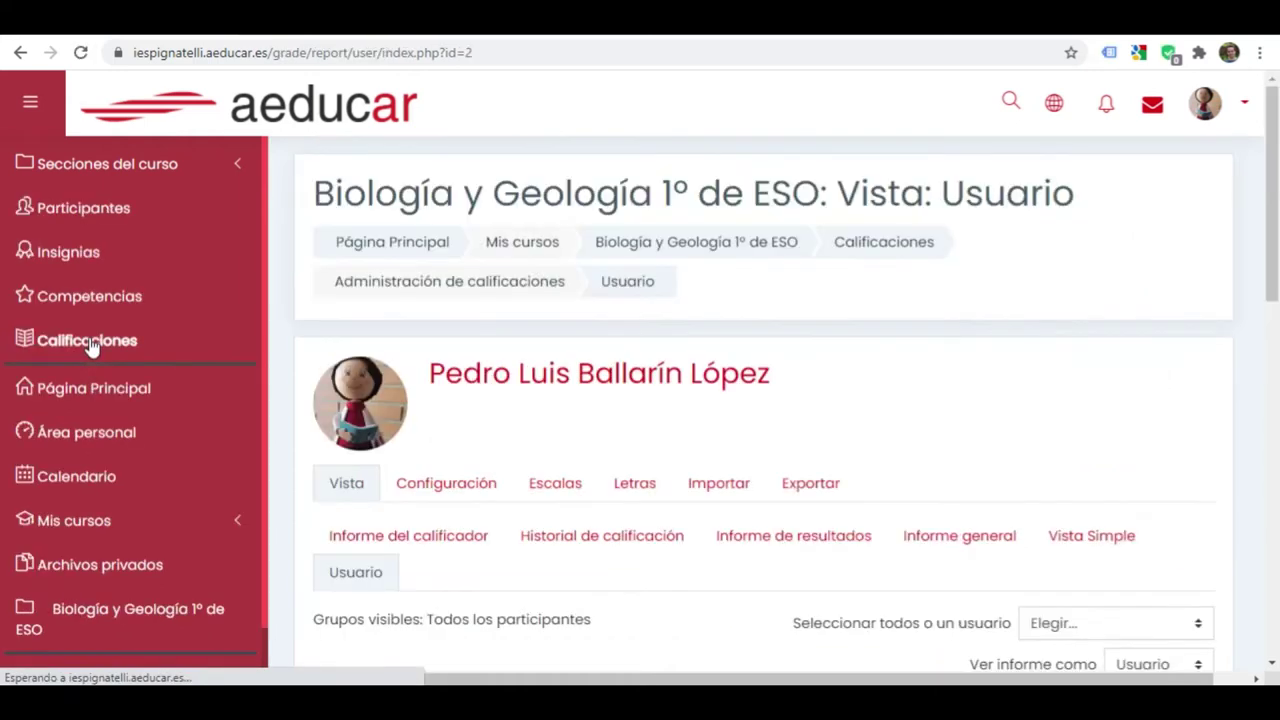
pyautogui.scroll(-2, 443, 343)
pyautogui.scroll(-5, 557, 397)
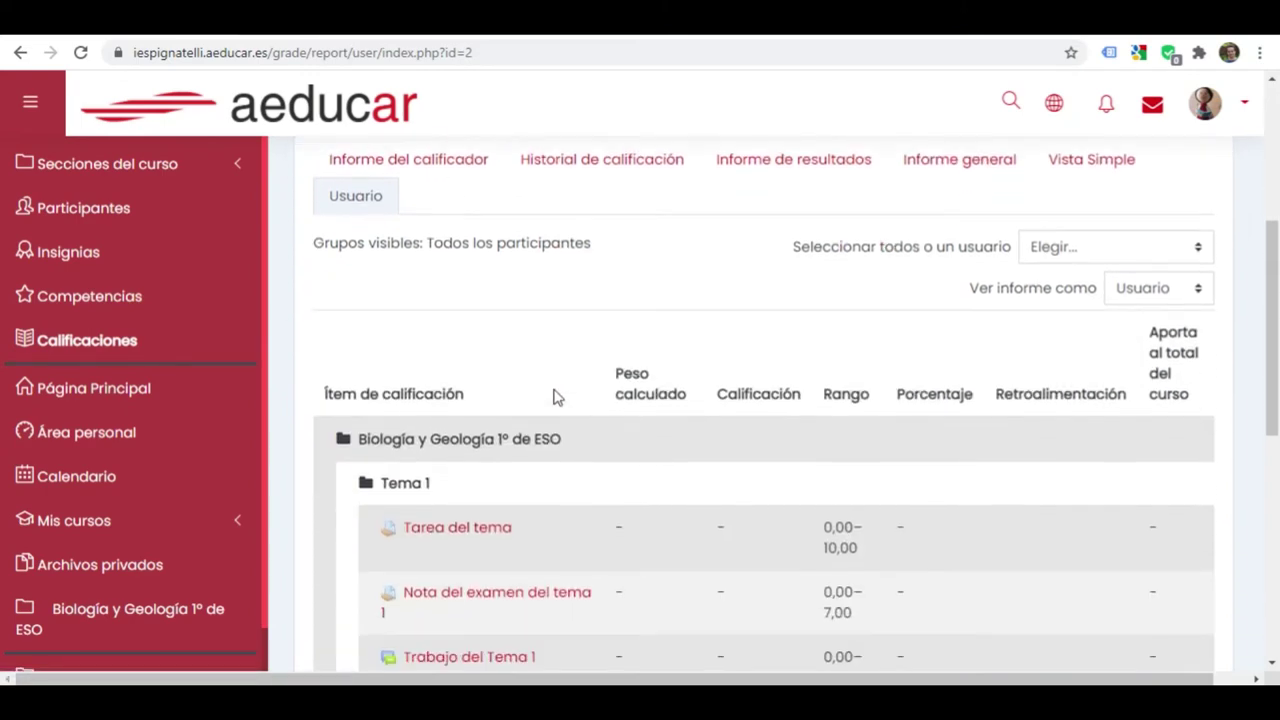
pyautogui.scroll(-4, 594, 397)
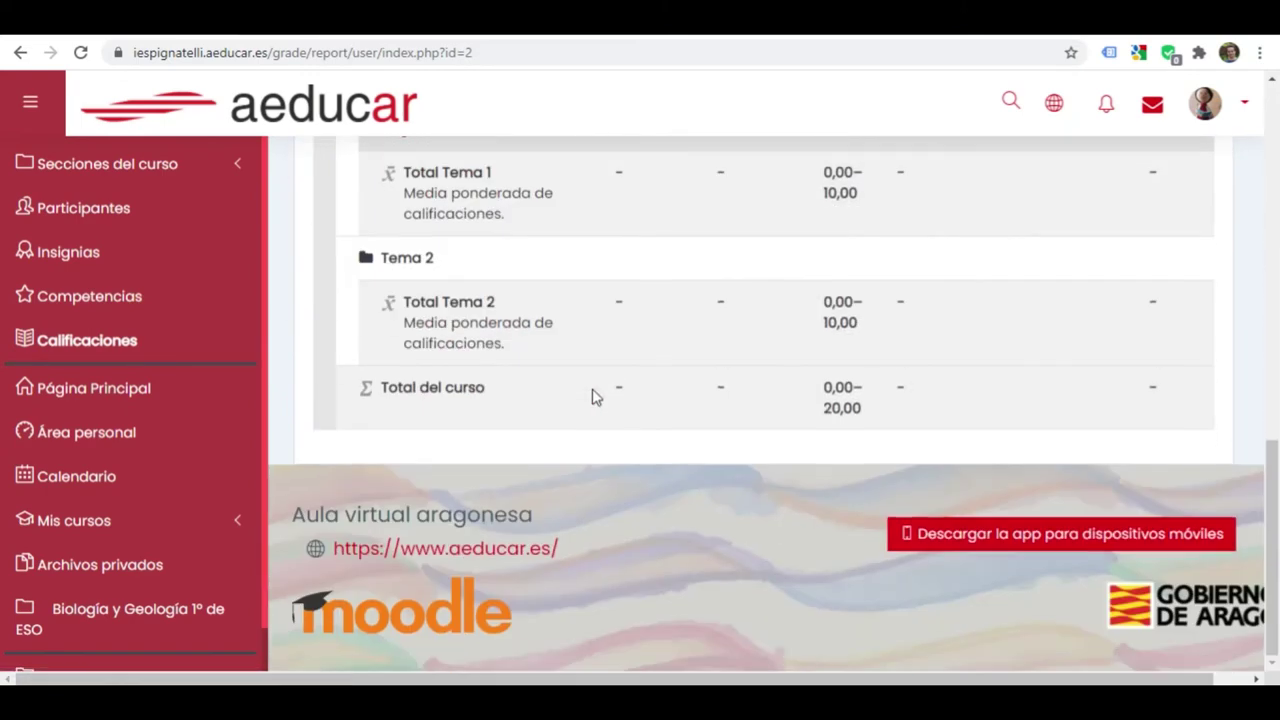
pyautogui.scroll(2, 594, 397)
pyautogui.scroll(1, 505, 431)
pyautogui.scroll(-1, 505, 431)
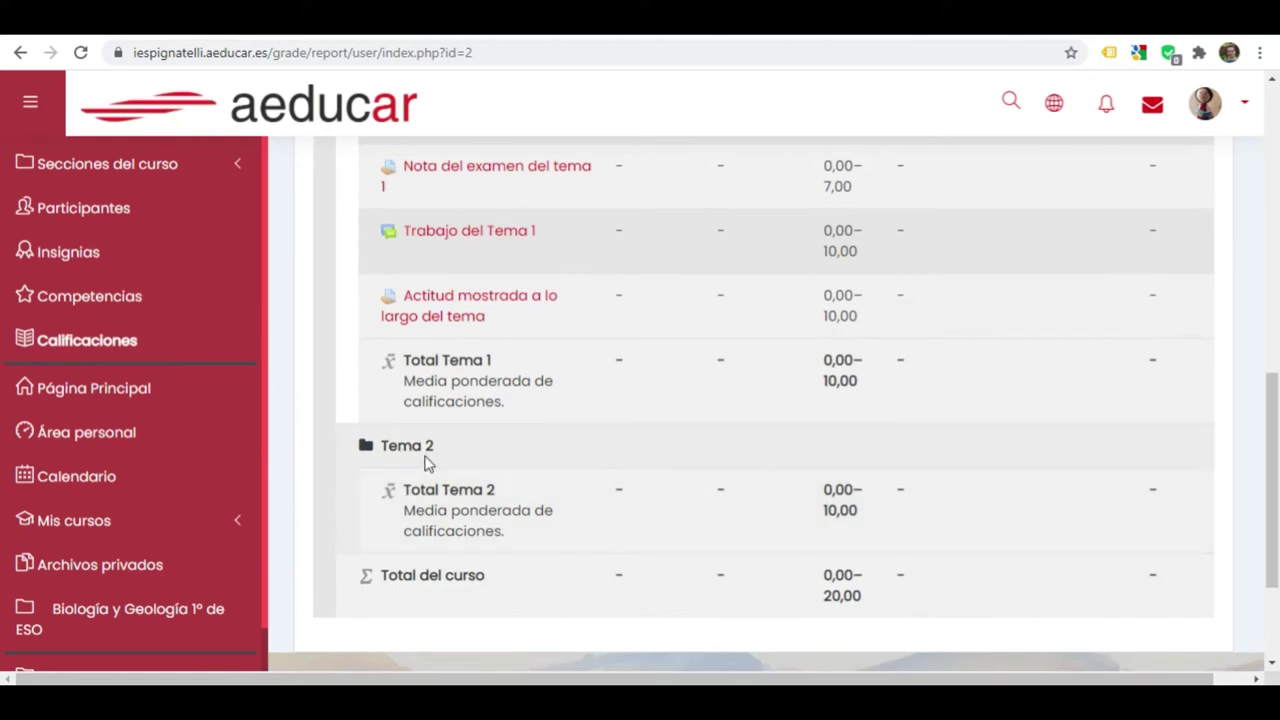
pyautogui.scroll(3, 425, 462)
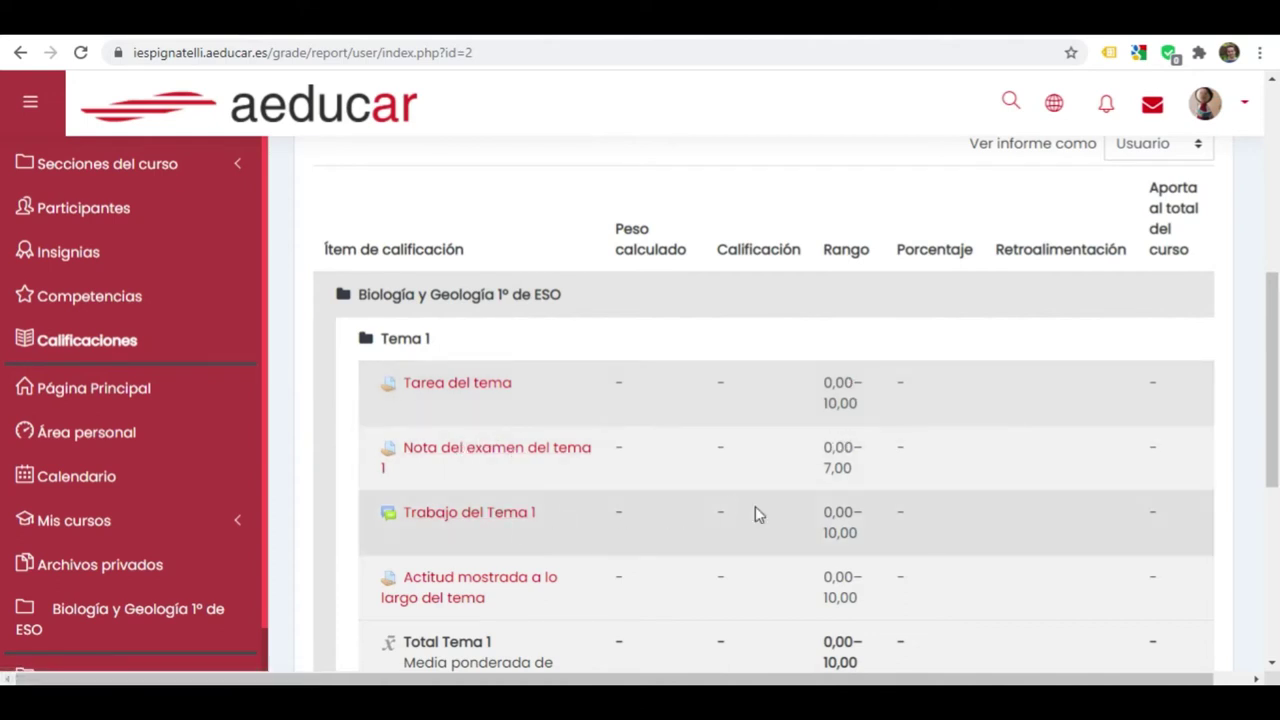
pyautogui.scroll(-1, 825, 510)
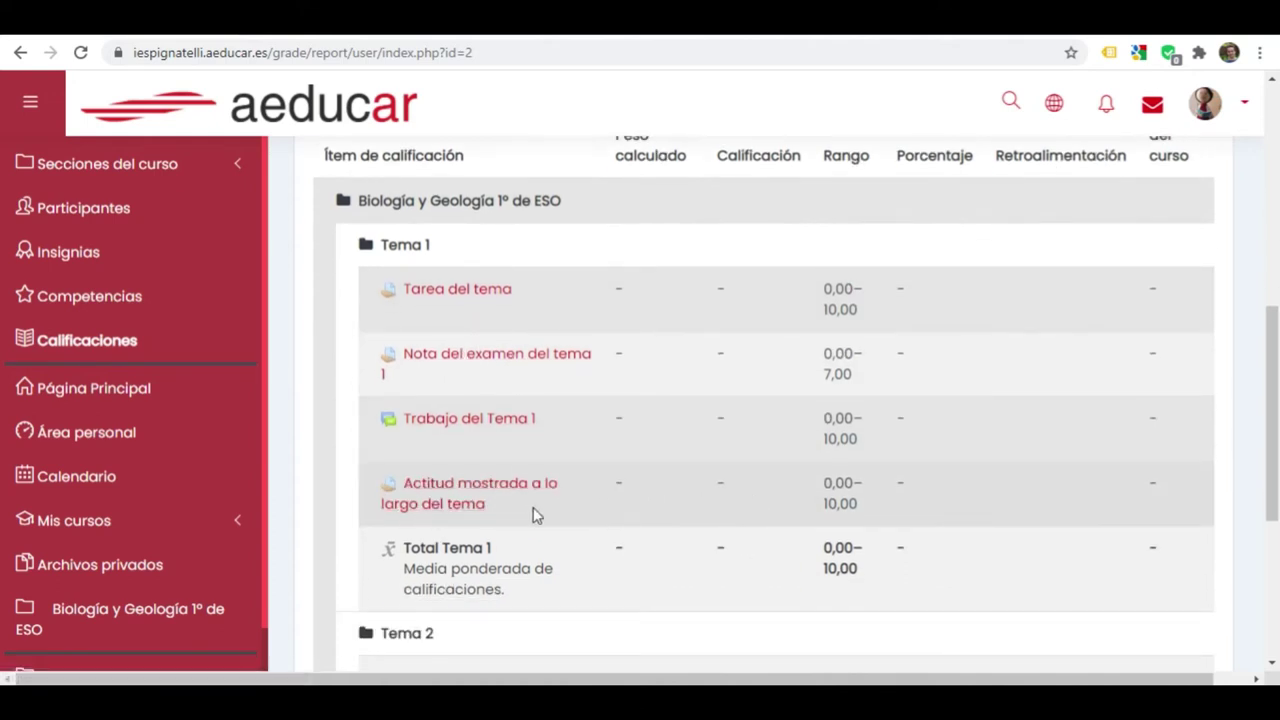
pyautogui.scroll(2, 817, 497)
pyautogui.scroll(-6, 817, 497)
pyautogui.scroll(10, 817, 497)
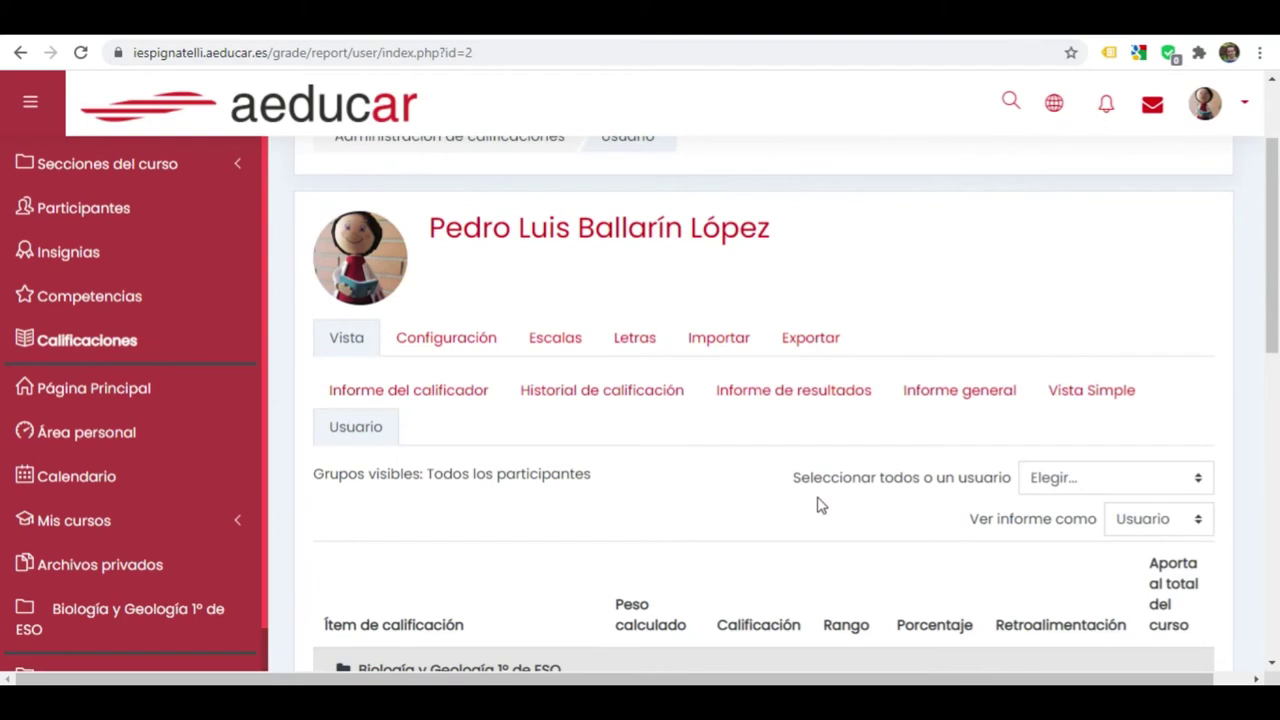
pyautogui.scroll(-1, 640, 430)
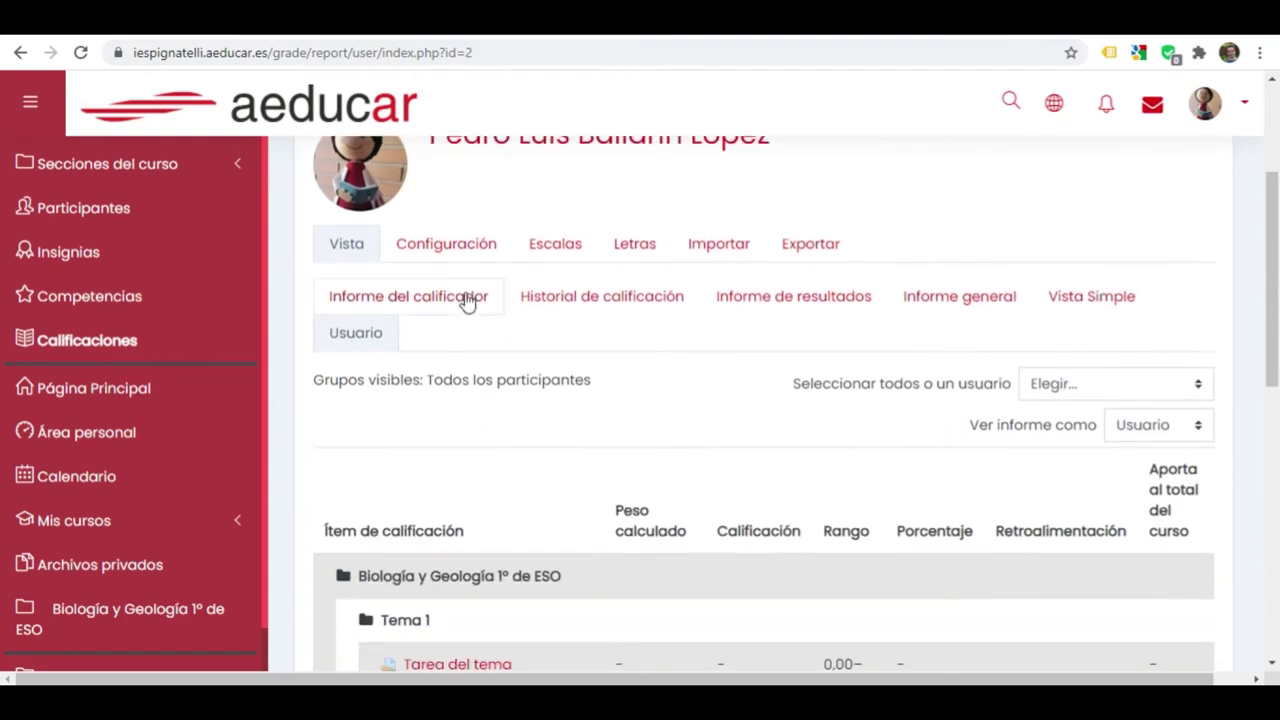
# Open the gradebook's Configuración Calificaciones and go to the Ponderaciones of the Tema 1 items
pyautogui.click(452, 250)
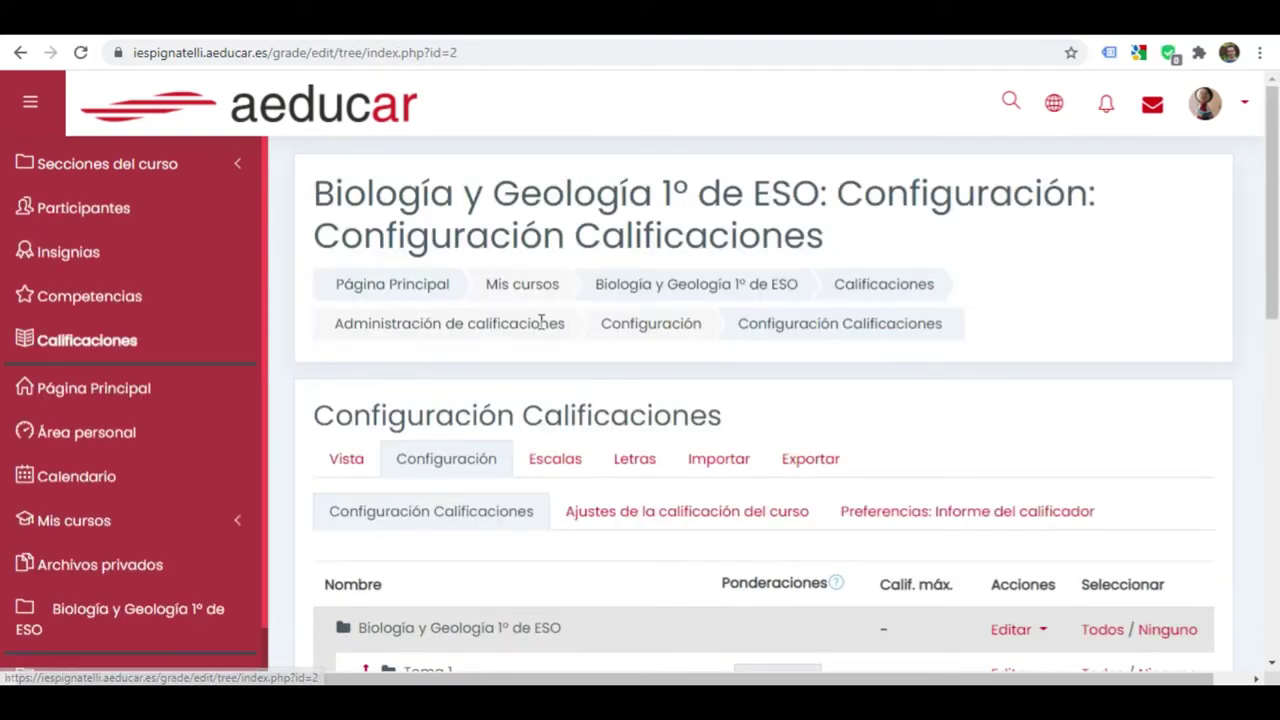
pyautogui.scroll(-3, 731, 482)
pyautogui.scroll(-2, 731, 486)
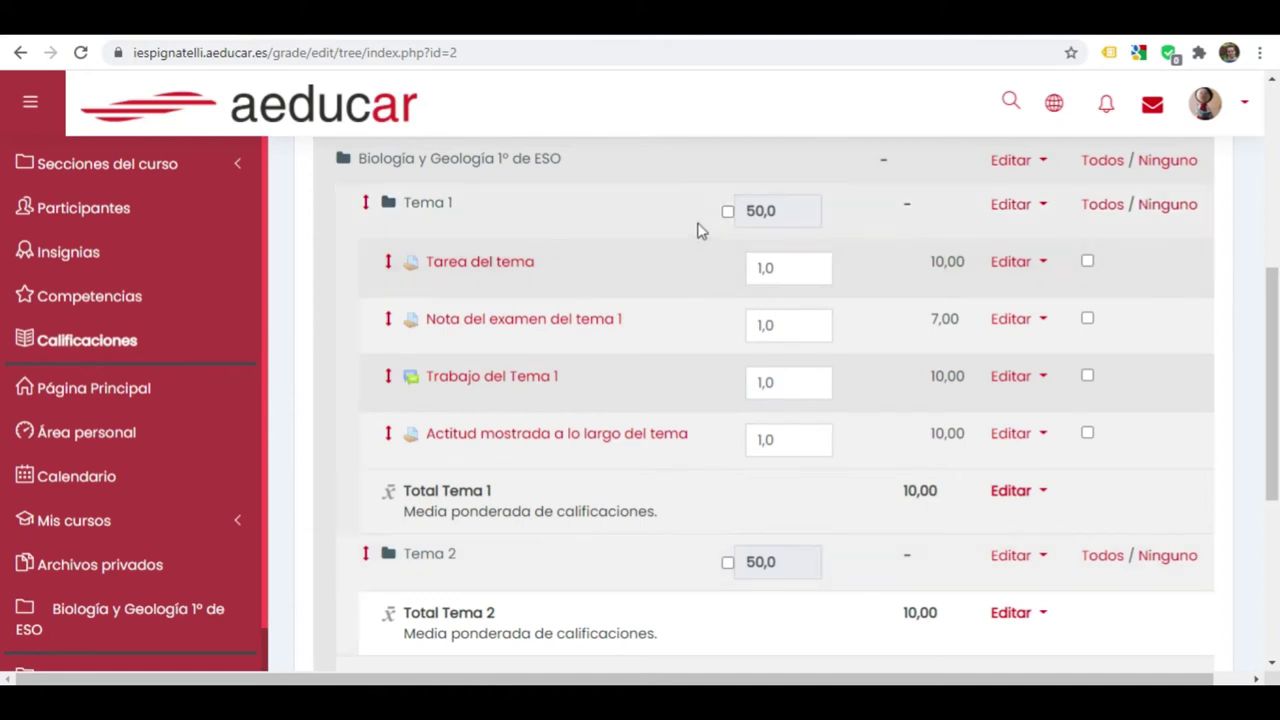
# Try enabling a manual weight for the Tema 1 category, and disable it again
pyautogui.click(749, 214)
pyautogui.click(727, 212)
pyautogui.click(749, 212)
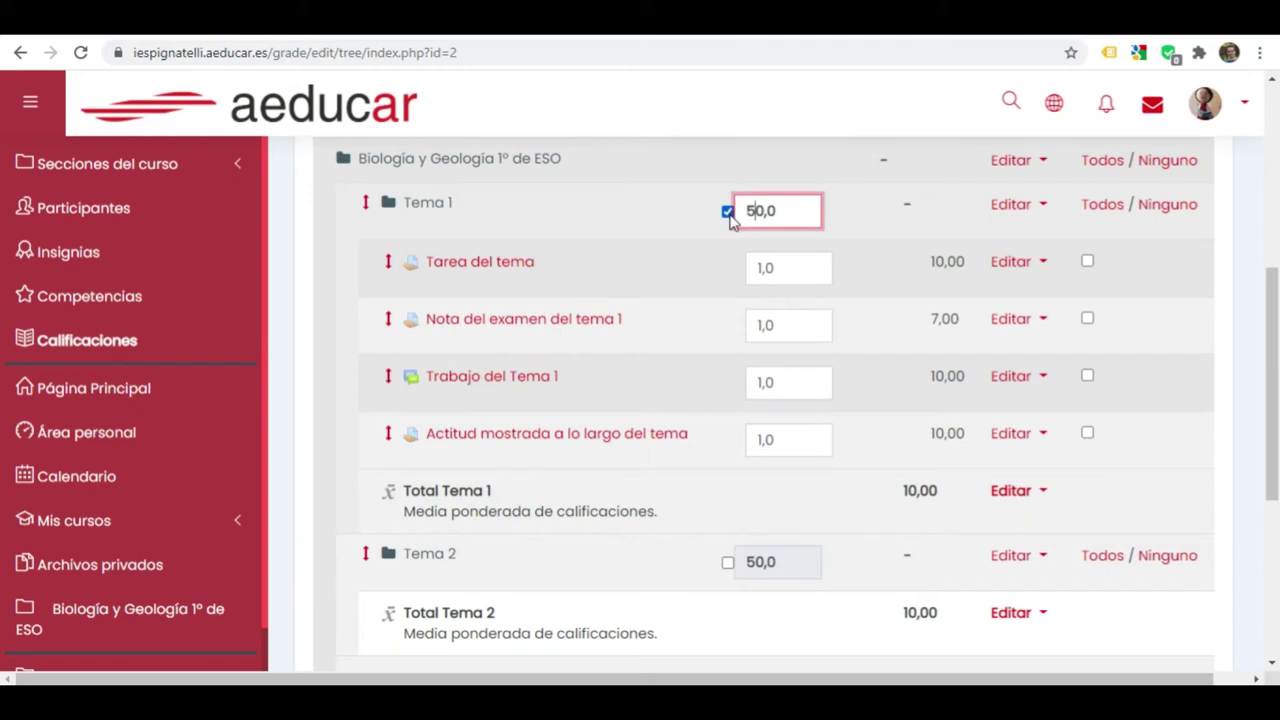
pyautogui.click(728, 212)
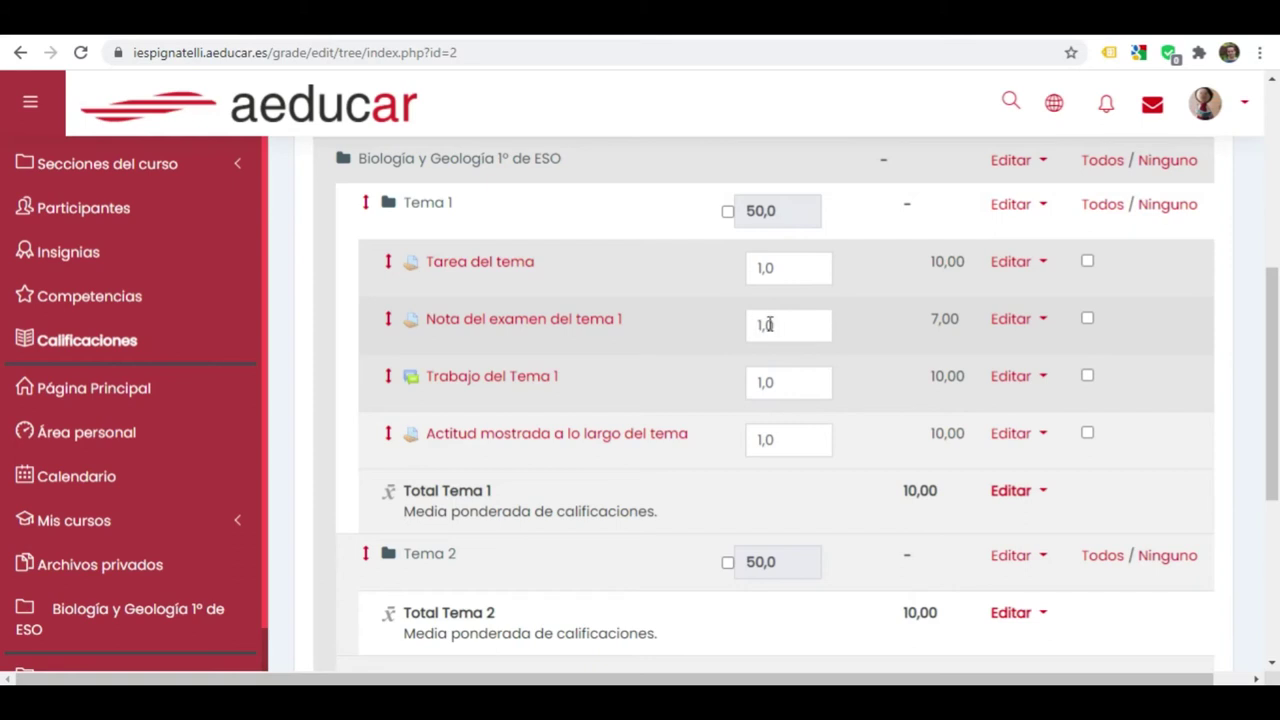
# Set the weight of "Nota del examen del tema 1" to 7,0 and save the gradebook changes
pyautogui.click(764, 325)
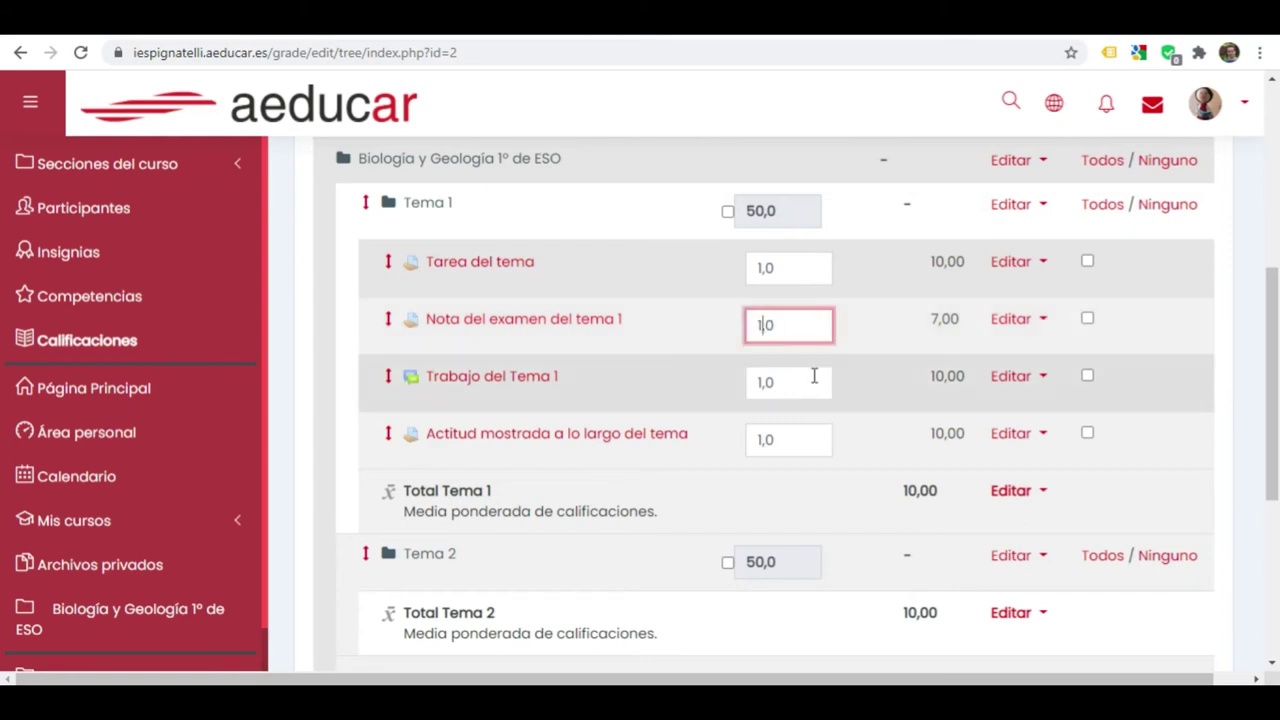
pyautogui.write('7')
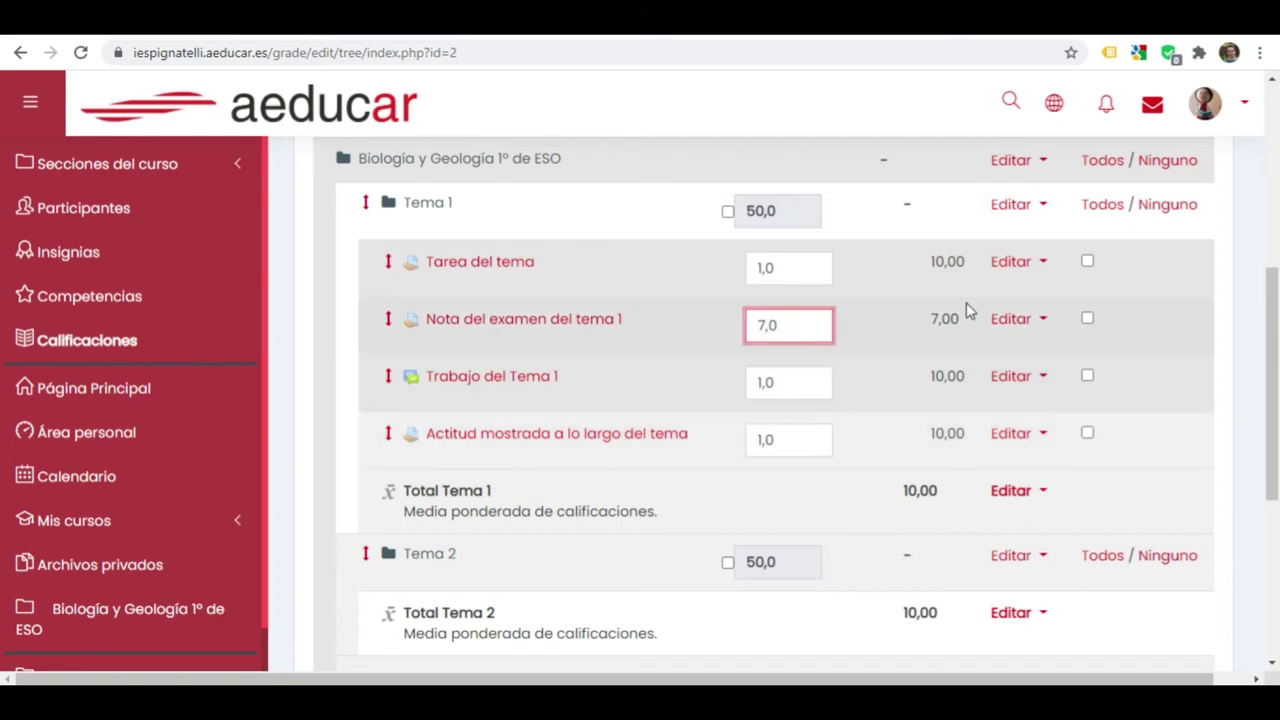
pyautogui.click(865, 329)
pyautogui.scroll(-5, 849, 335)
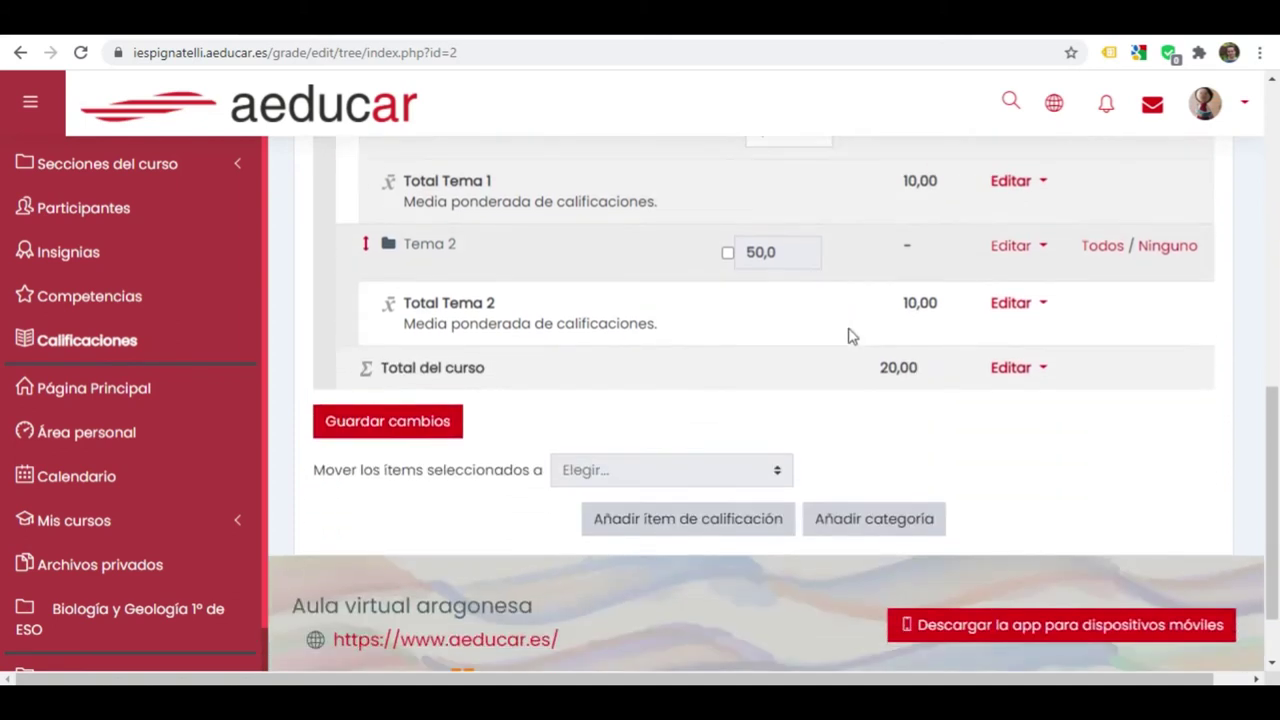
pyautogui.click(380, 338)
pyautogui.scroll(-2, 736, 385)
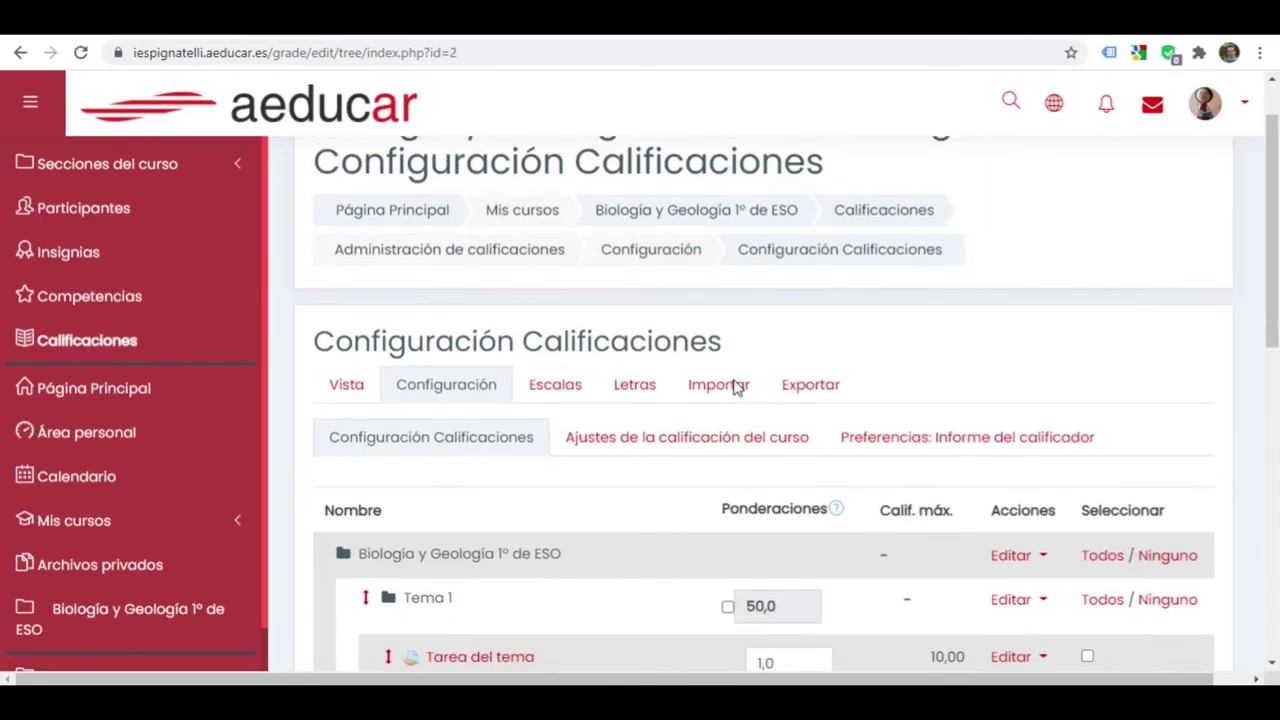
pyautogui.scroll(2, 790, 375)
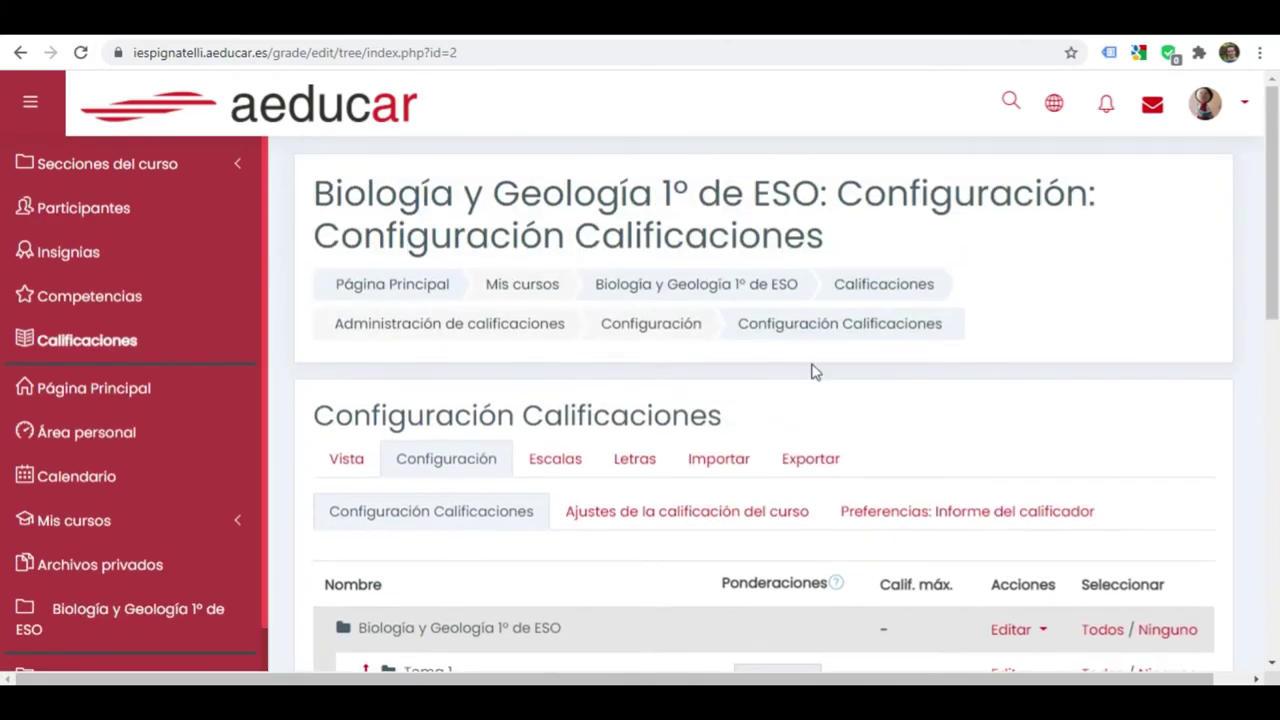
# Return to the Biología y Geología 1º de ESO course page and turn its editing mode off
pyautogui.click(634, 295)
pyautogui.scroll(-4, 945, 520)
pyautogui.scroll(-3, 943, 517)
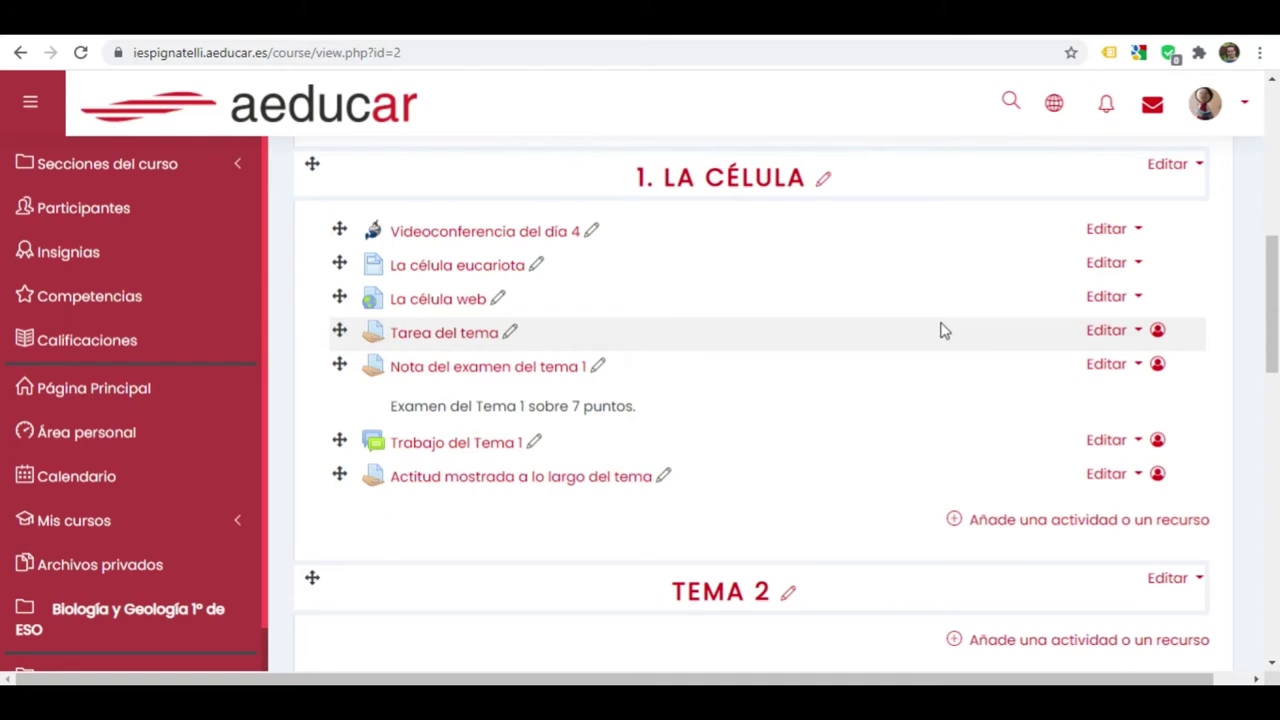
pyautogui.scroll(3, 945, 330)
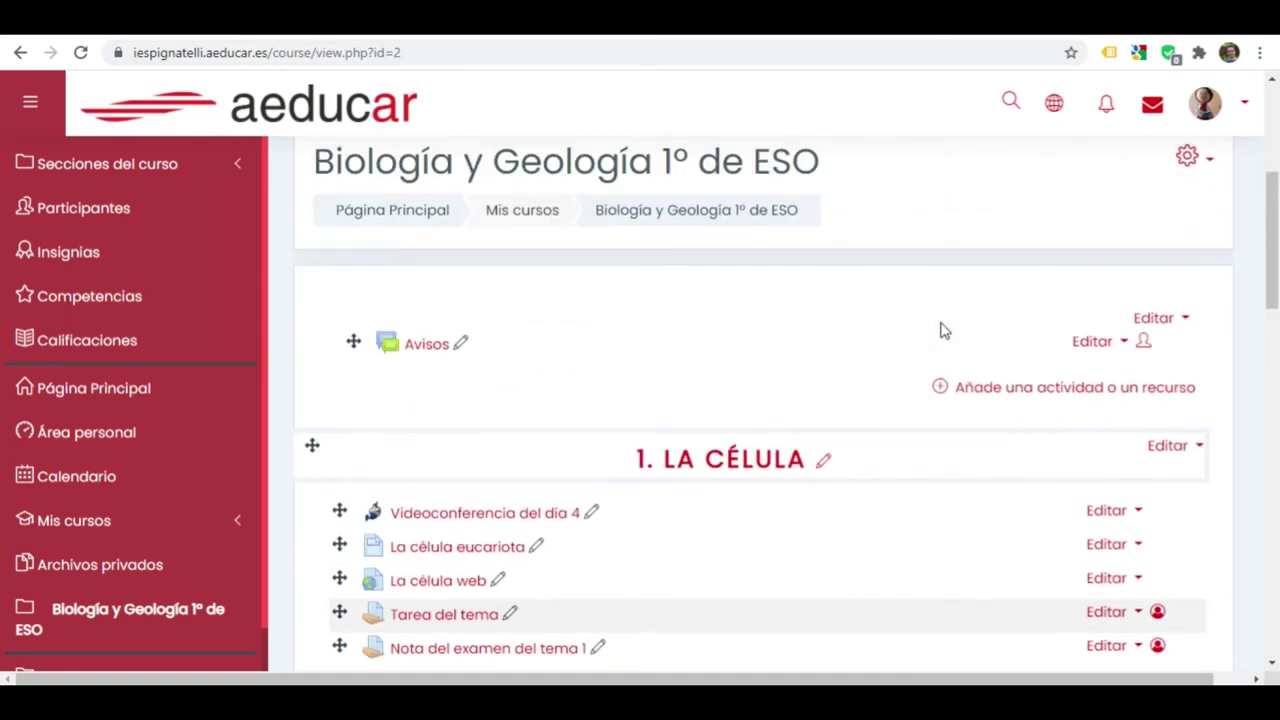
pyautogui.click(1203, 158)
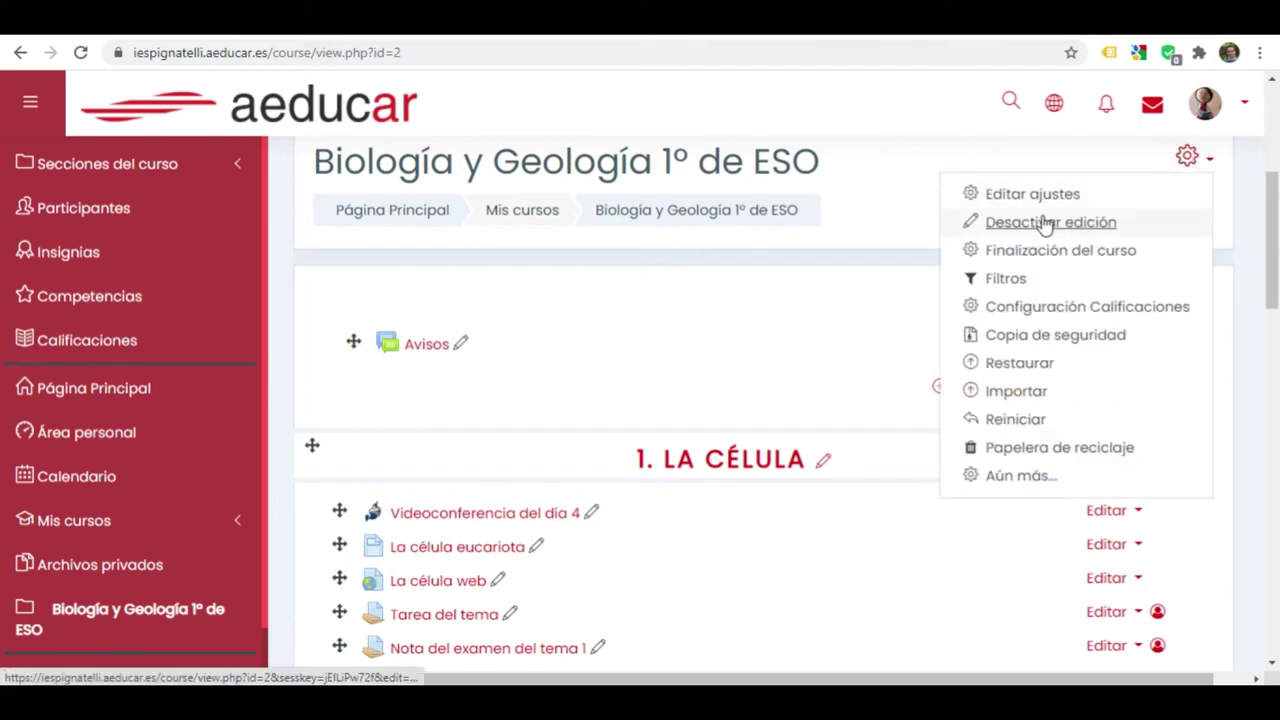
pyautogui.click(1044, 222)
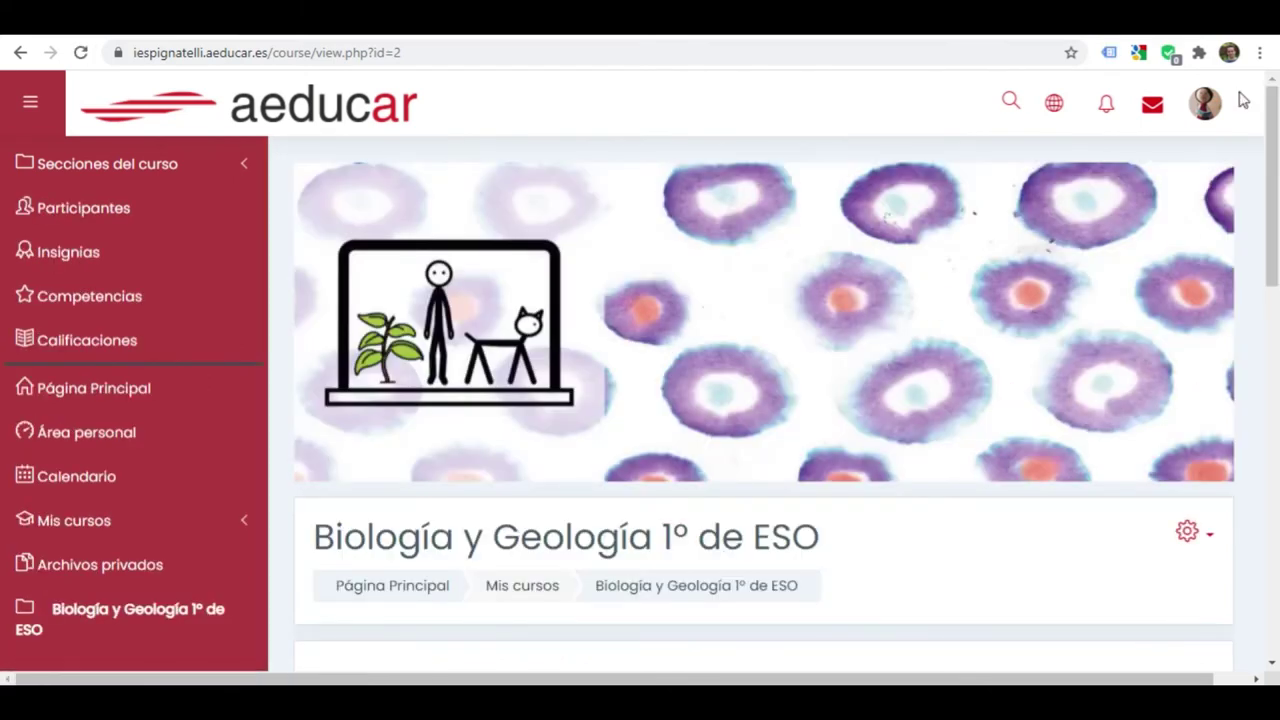
# Switch the role in the course to Estudiante
pyautogui.click(1243, 108)
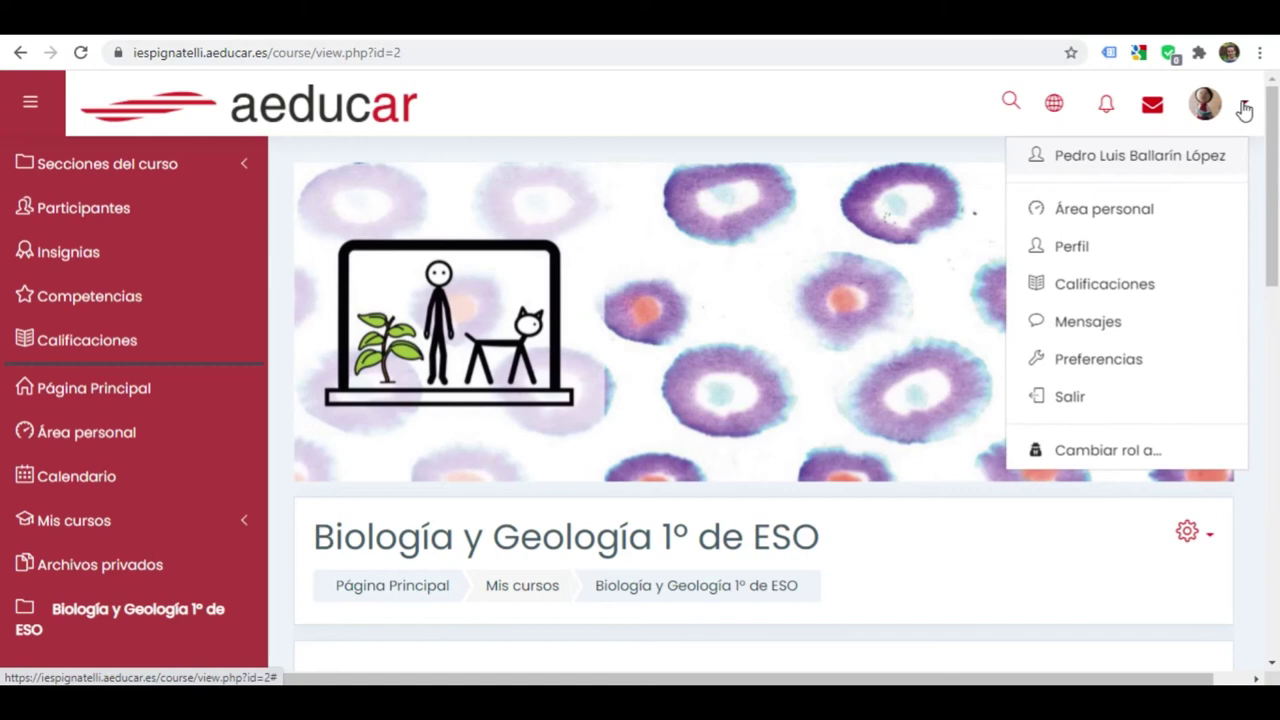
pyautogui.click(1095, 453)
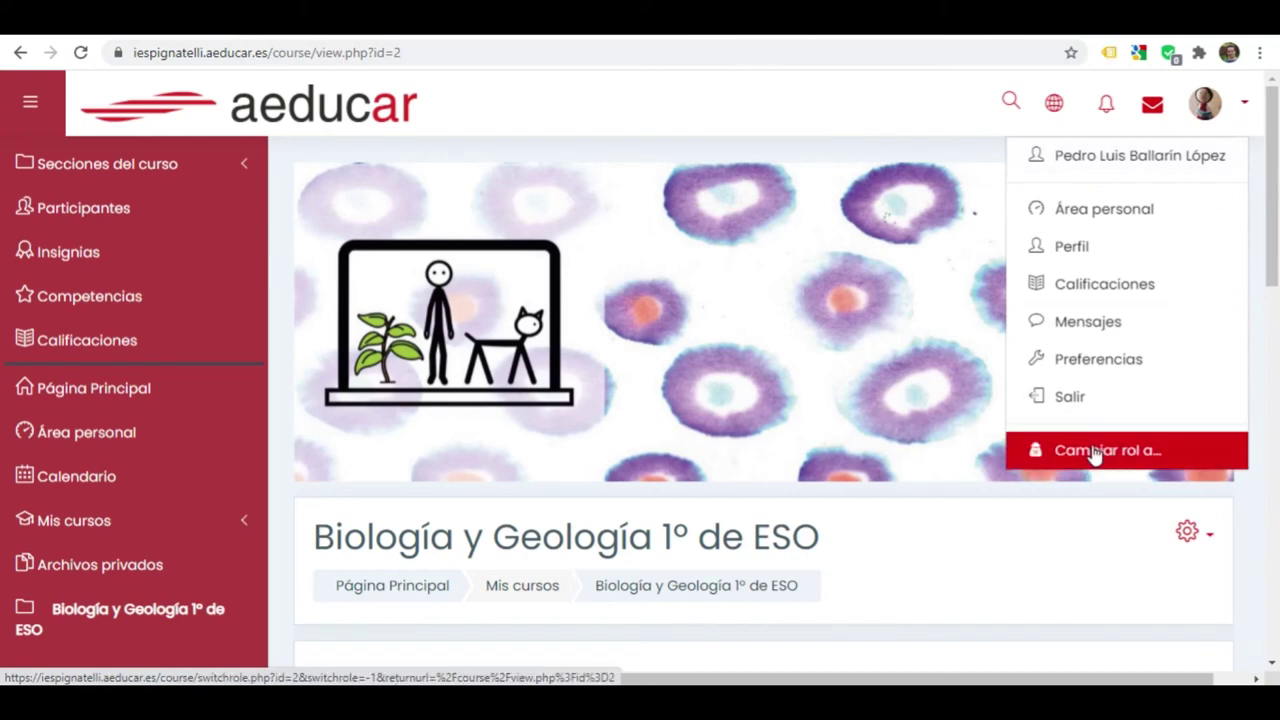
pyautogui.scroll(-1, 917, 420)
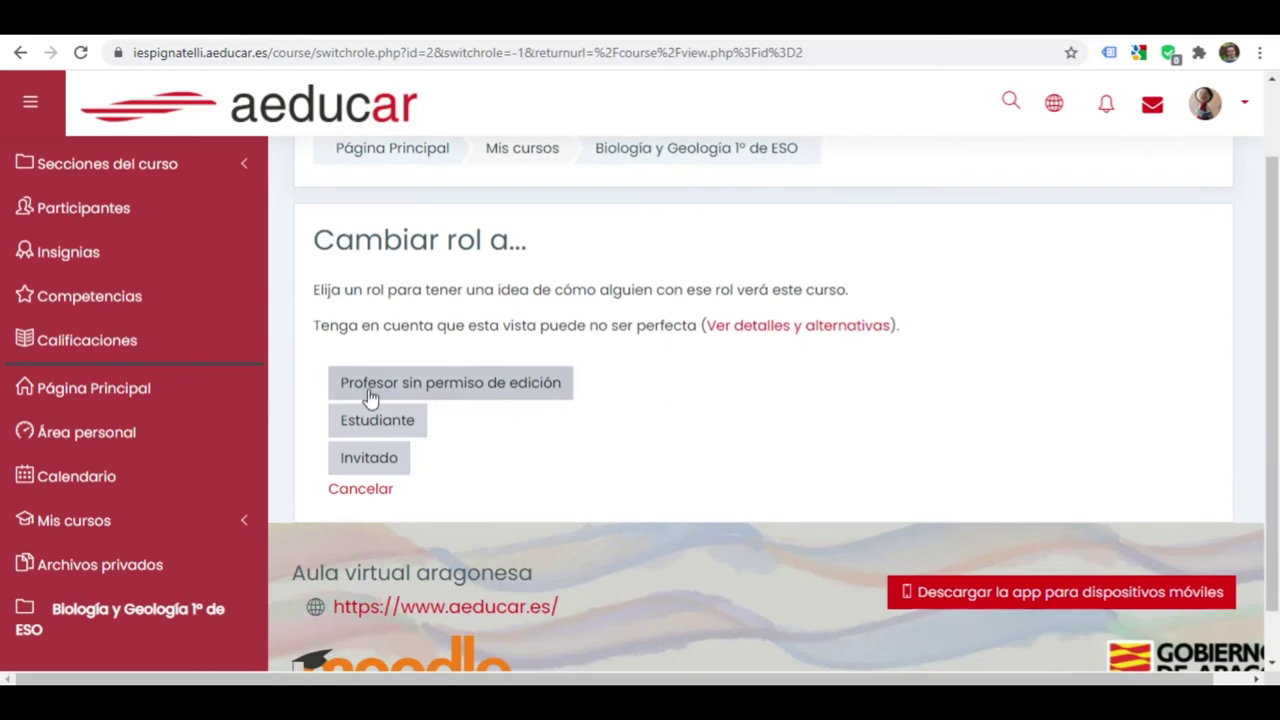
pyautogui.click(370, 428)
# Look over the course topics as a student and open "1. La célula" to examine its resources and activities
pyautogui.scroll(-6, 816, 425)
pyautogui.scroll(-3, 816, 425)
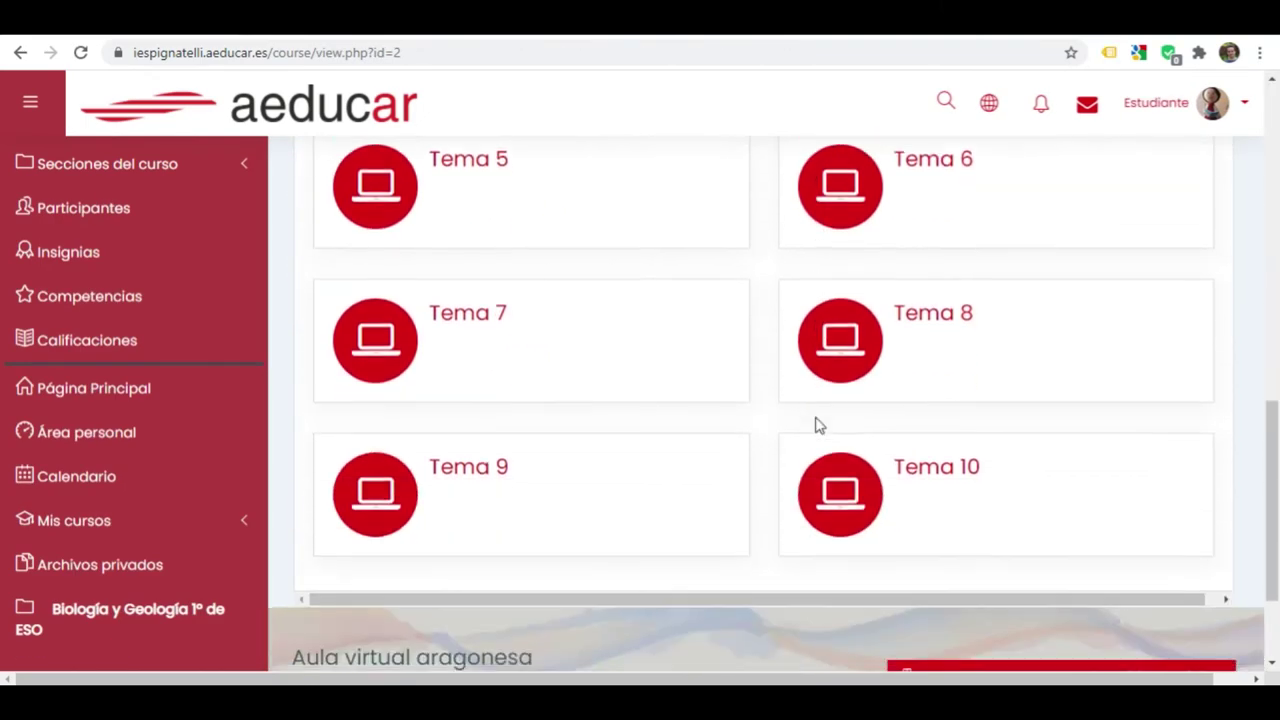
pyautogui.scroll(5, 816, 425)
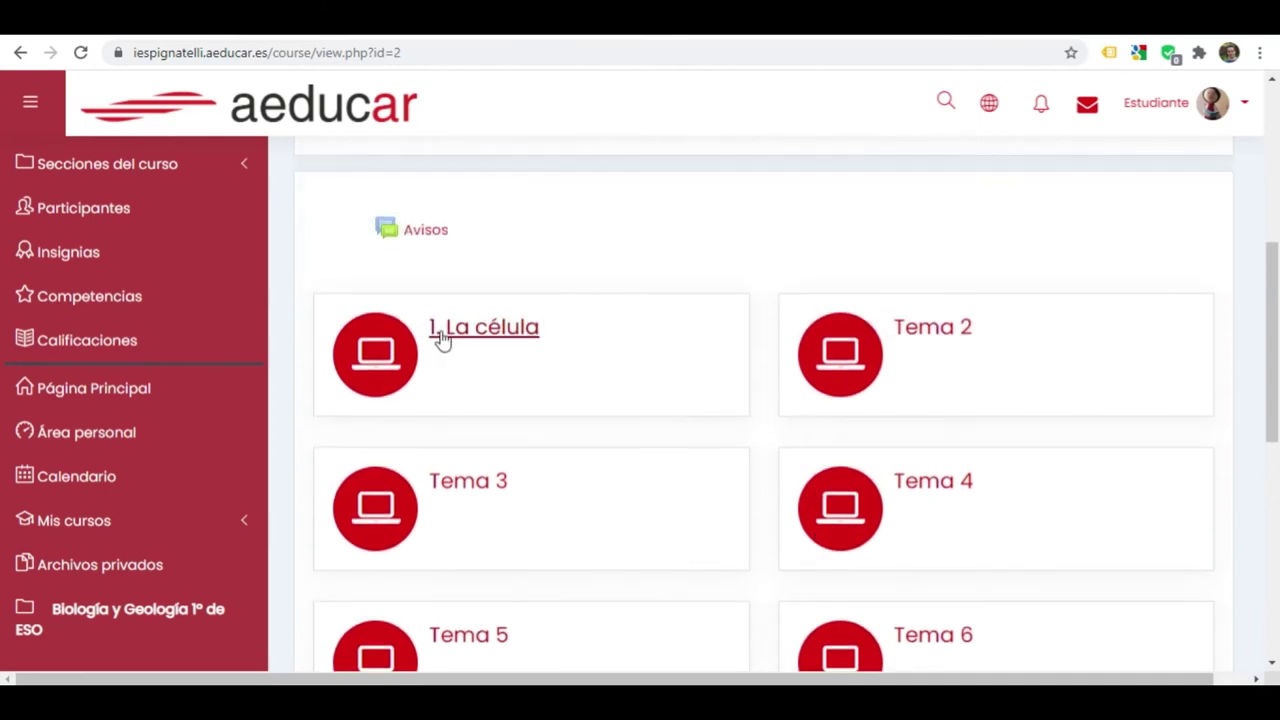
pyautogui.click(490, 337)
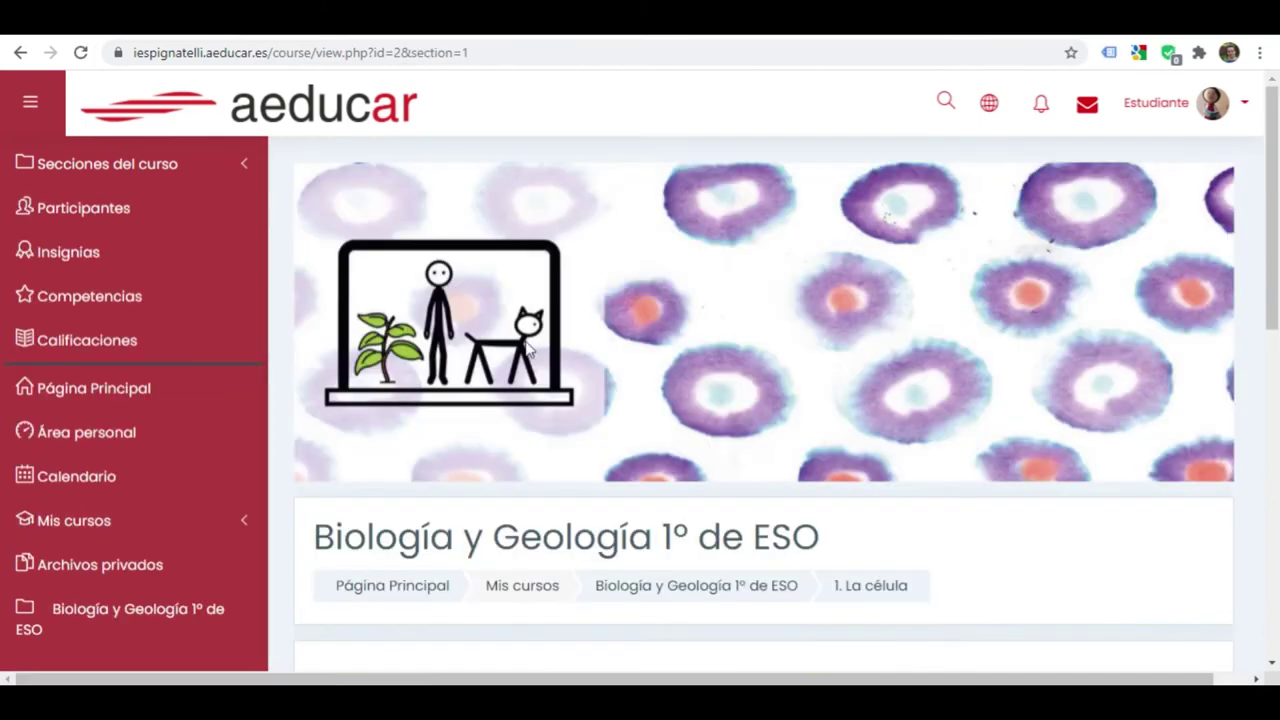
pyautogui.scroll(-10, 523, 349)
pyautogui.scroll(2, 527, 350)
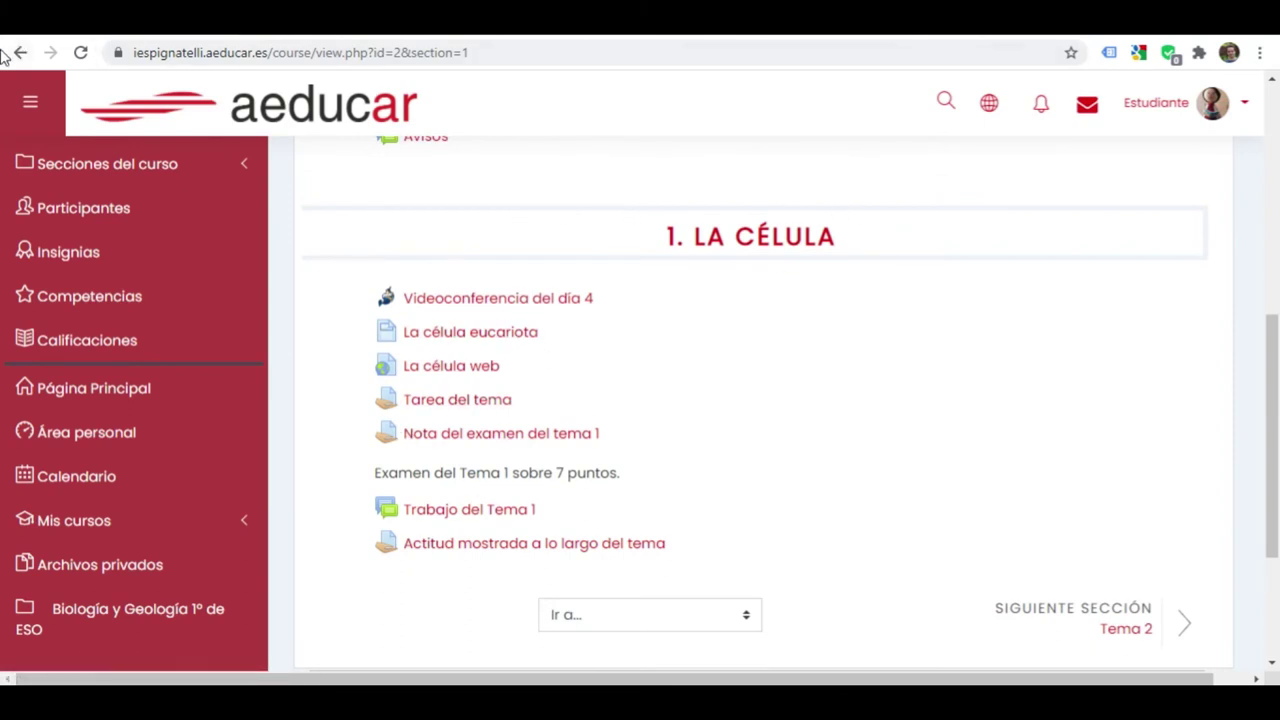
# Return to the normal role and go back to the activity list of "1. La célula"
pyautogui.click(1213, 103)
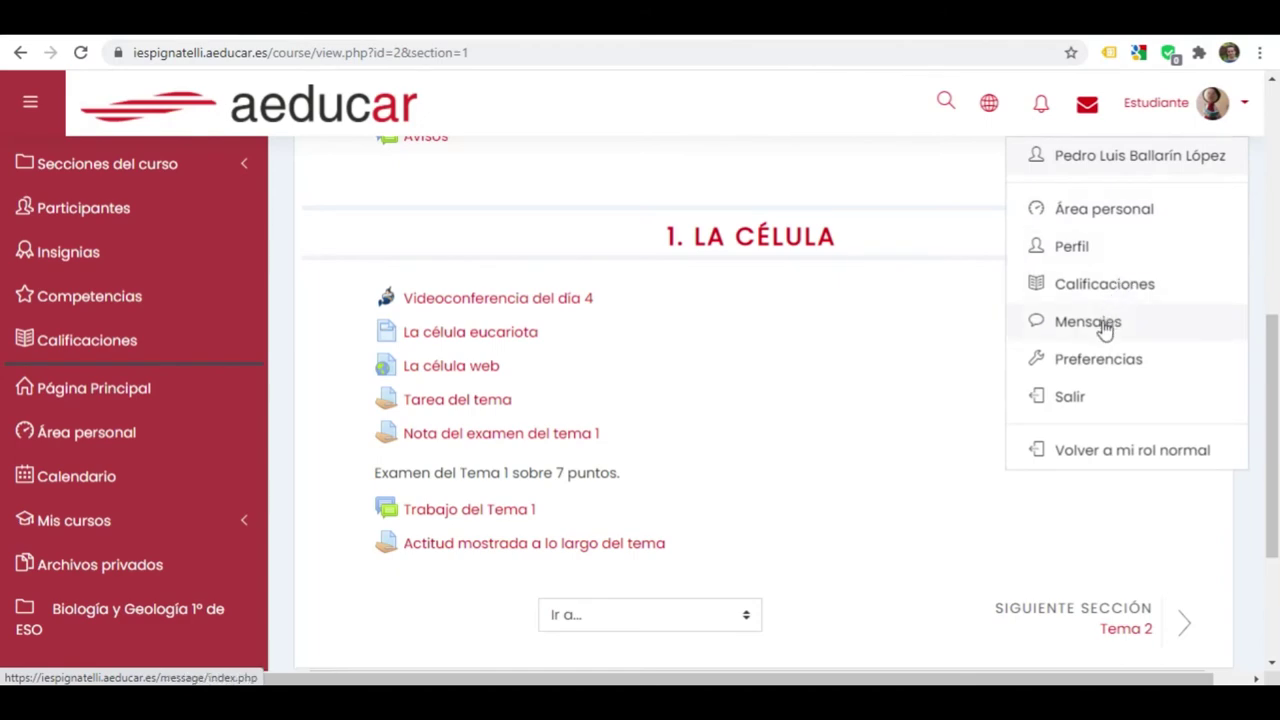
pyautogui.click(1134, 452)
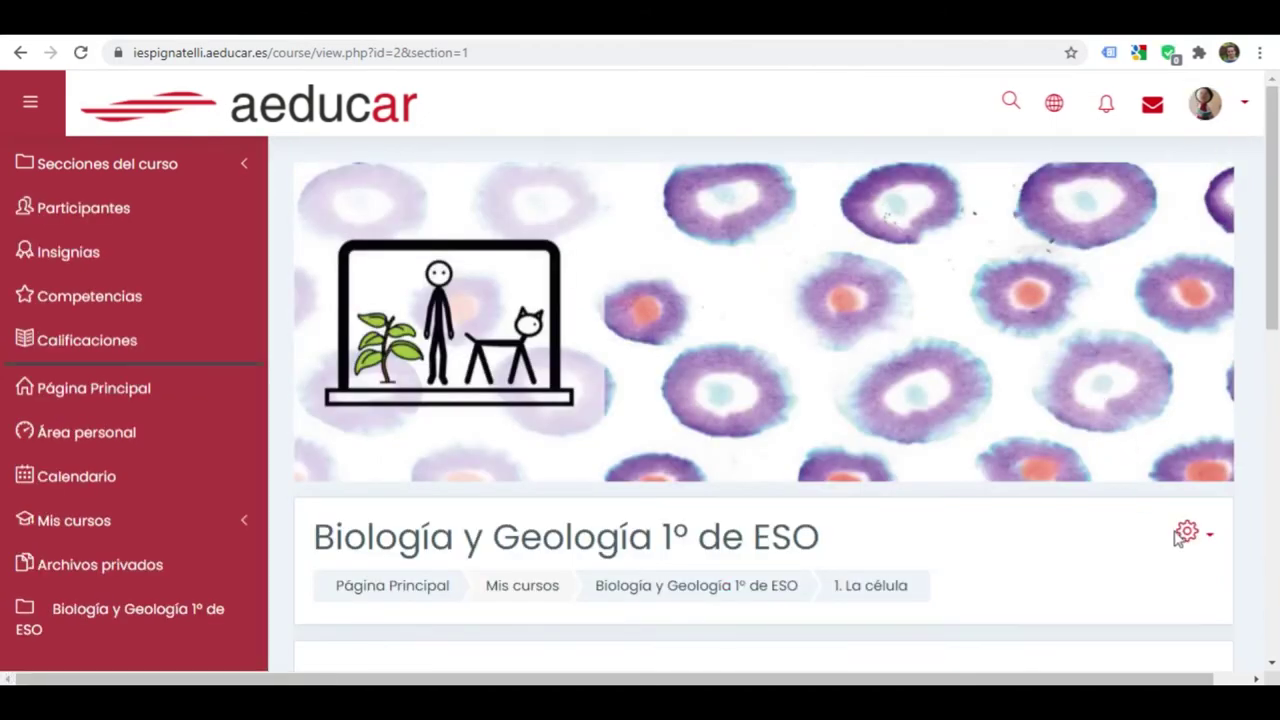
pyautogui.scroll(-4, 922, 416)
pyautogui.scroll(-2, 922, 416)
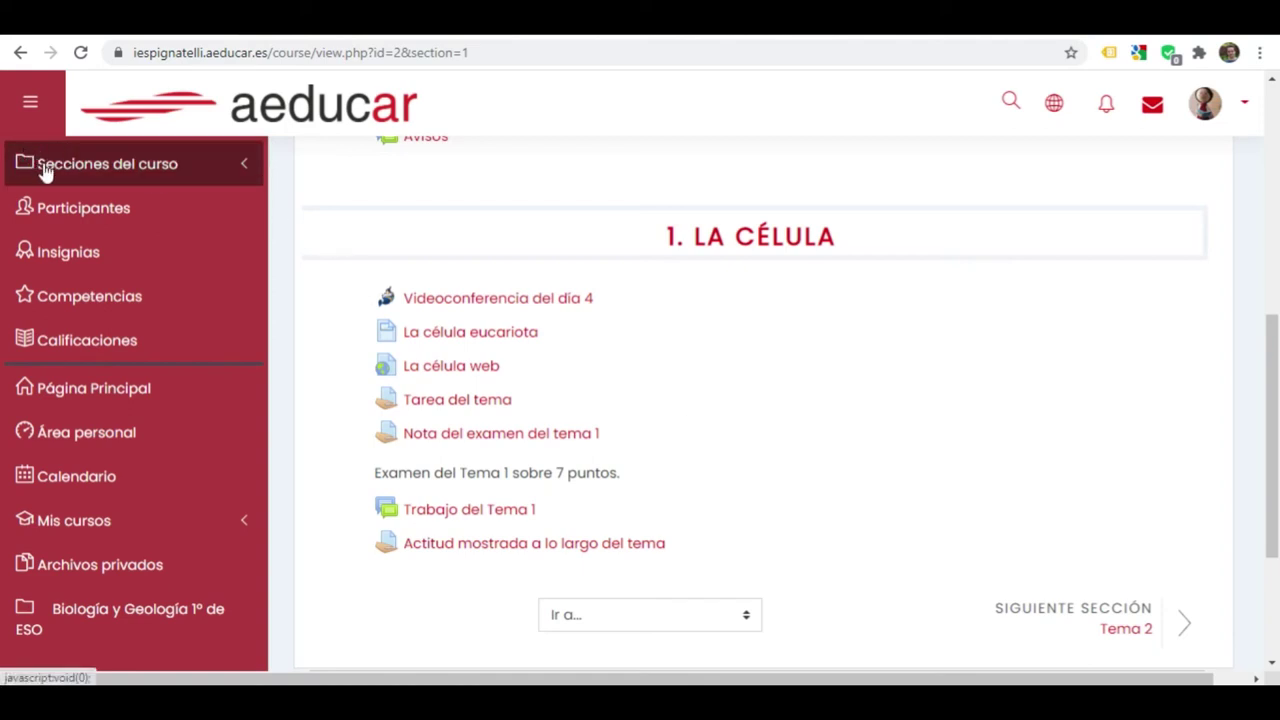
# Open the course's Participantes list and examine the enrolled users and their roles
pyautogui.click(71, 207)
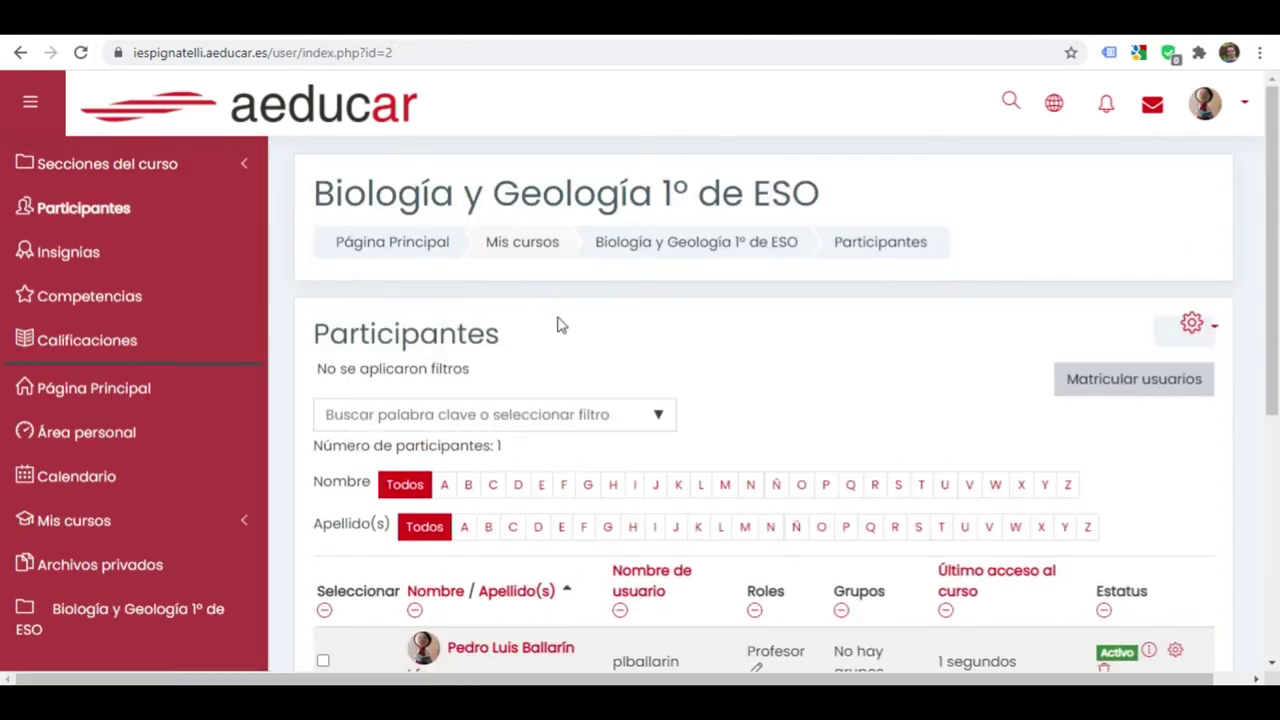
pyautogui.scroll(-3, 688, 450)
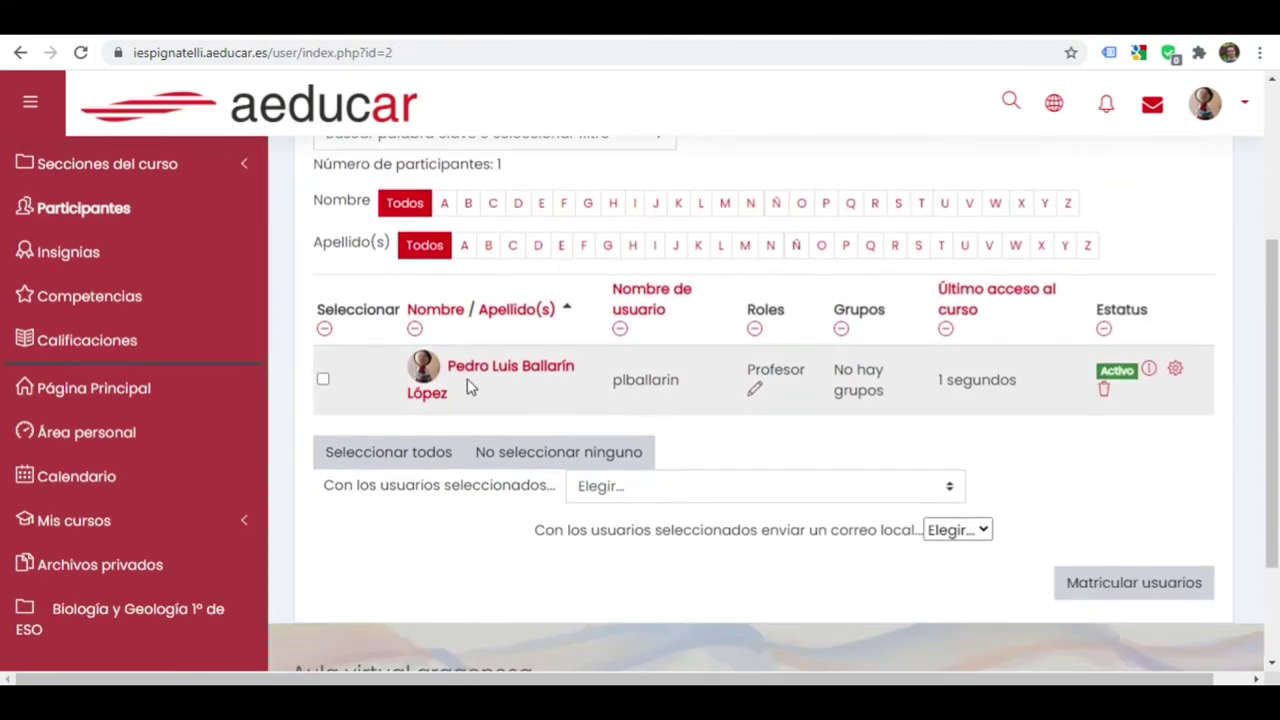